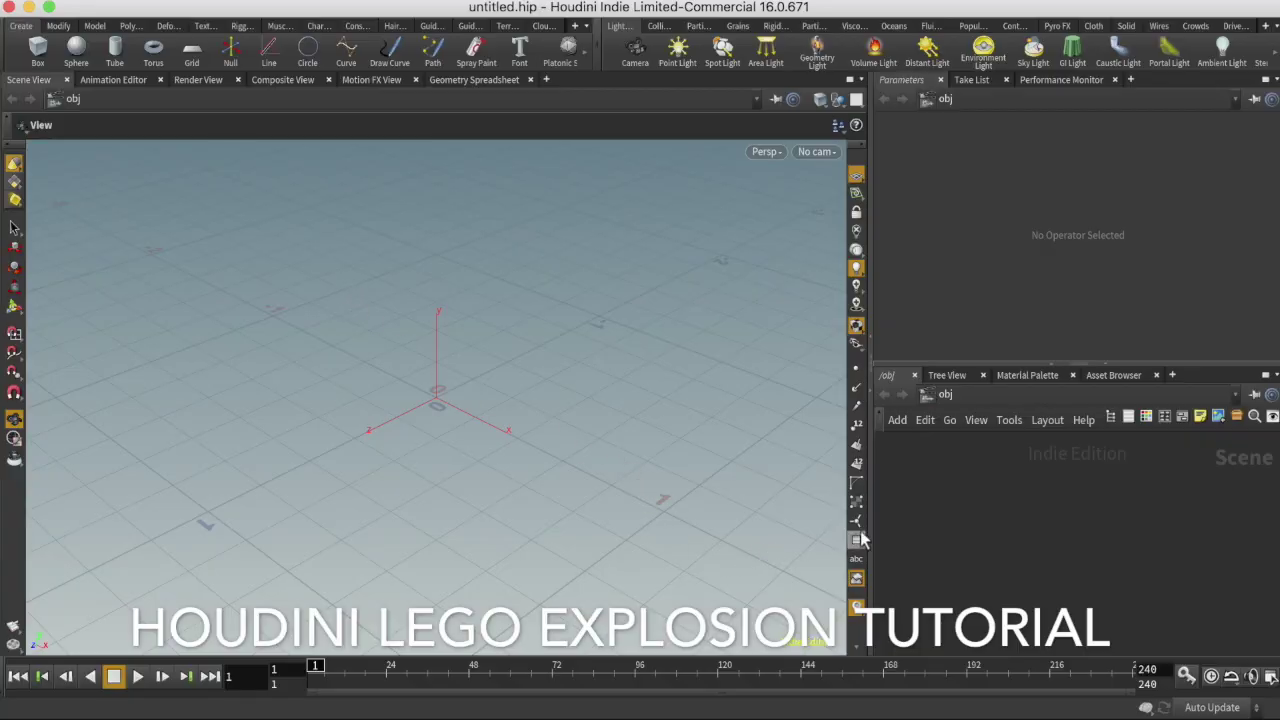
Widen the parameter and network panes and place a new sphere object in the scene.
{"action": "left_click_drag", "start_coordinate": [871, 521], "coordinate": [656, 522]}
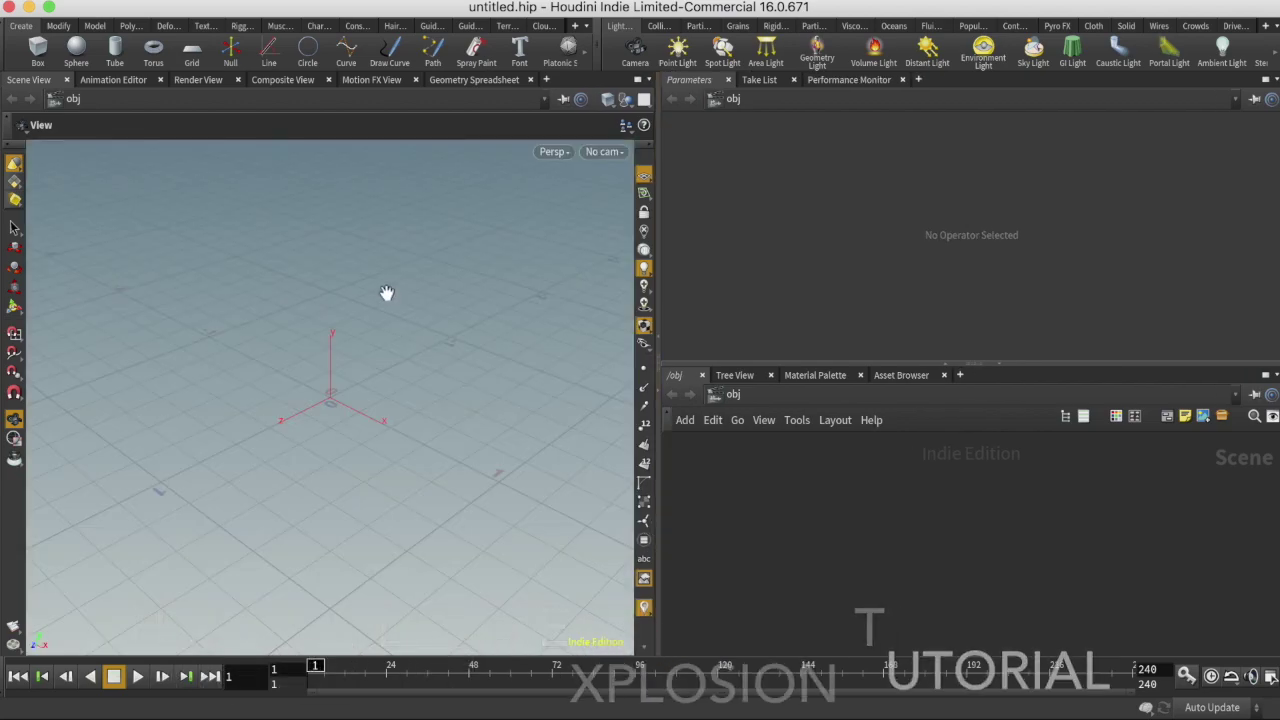
{"action": "left_click", "coordinate": [78, 50]}
{"action": "left_click", "coordinate": [327, 405]}
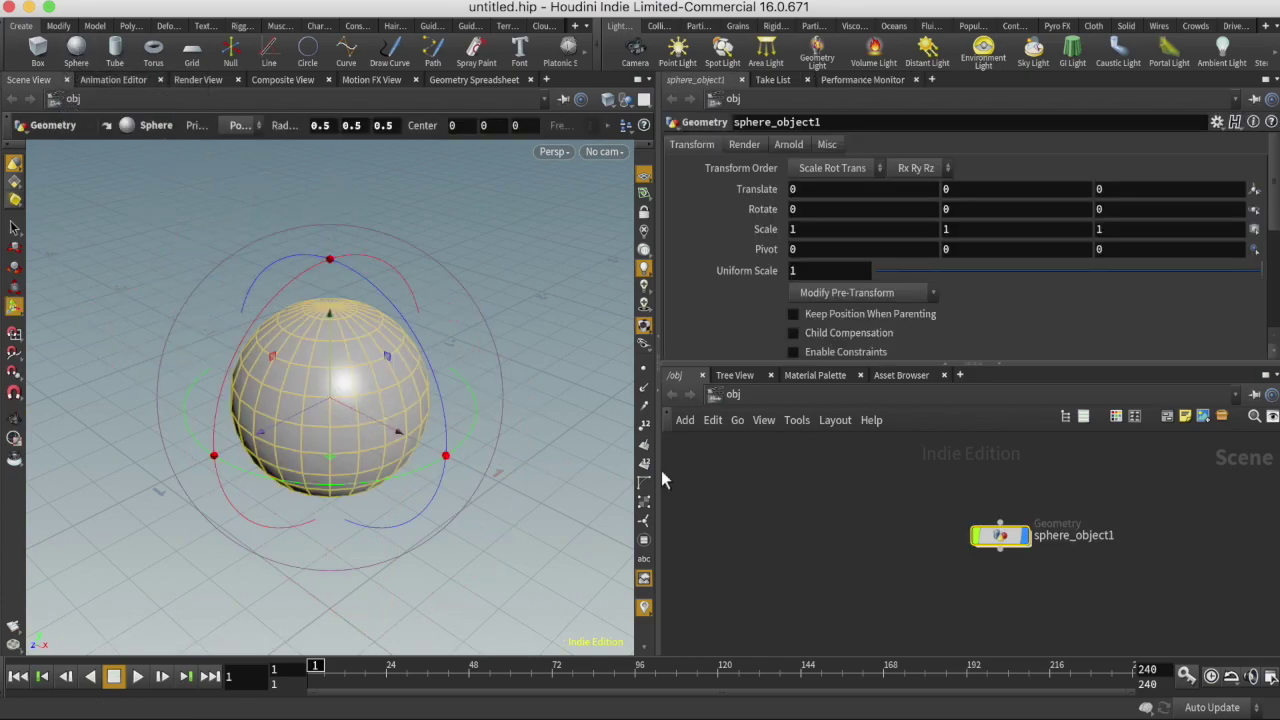
Inside sphere_object1, set the sphere's Primitive Type to Polygon, then return to /obj.
{"action": "double_click", "coordinate": [1040, 540]}
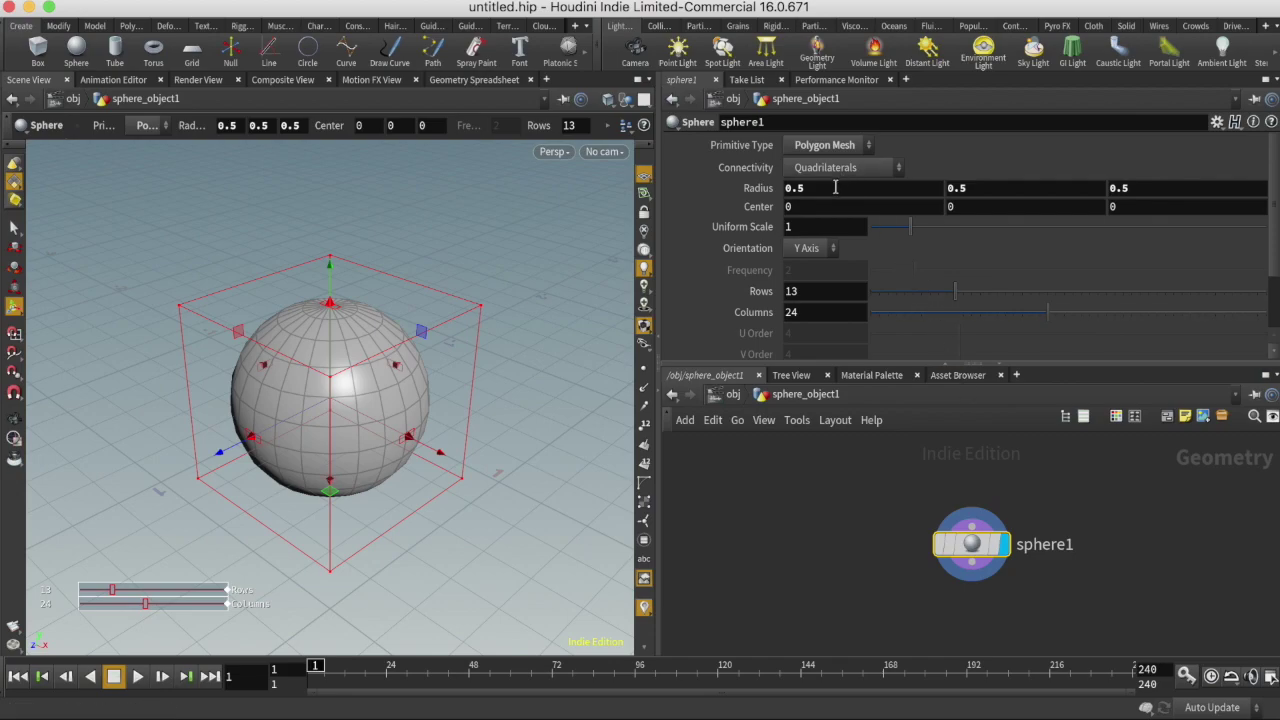
{"action": "left_click", "coordinate": [827, 147]}
{"action": "left_click", "coordinate": [820, 188]}
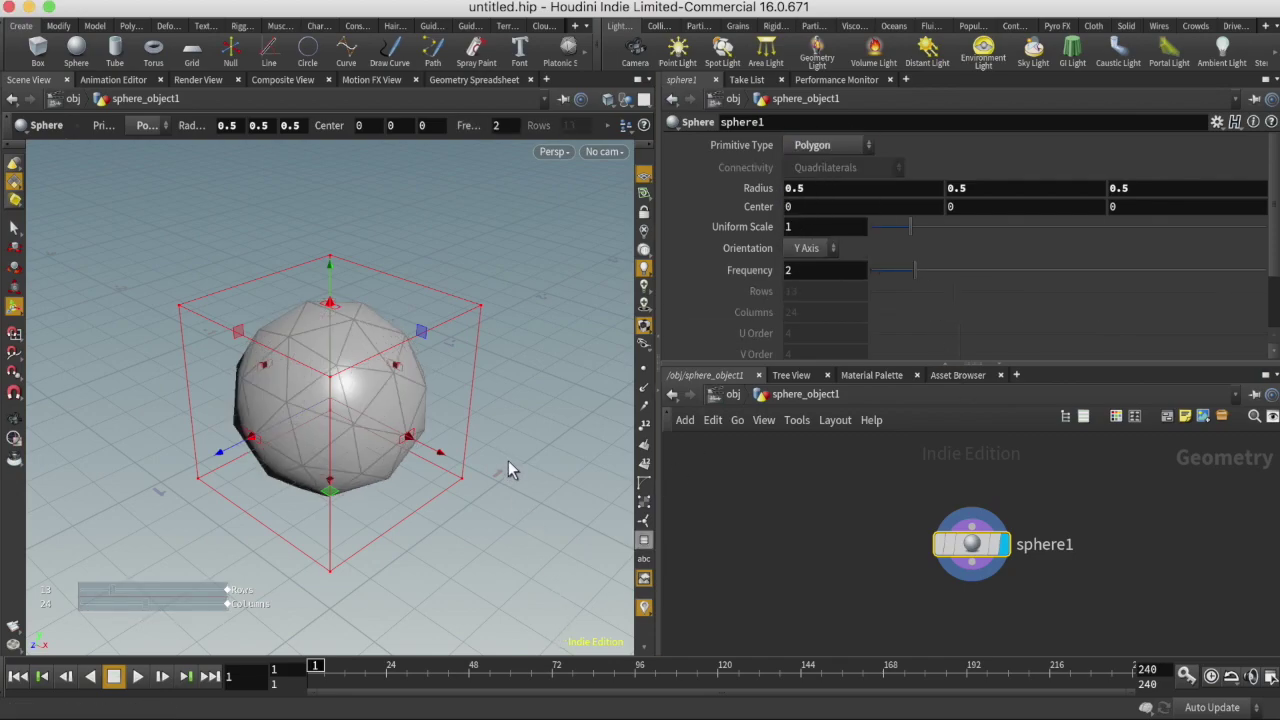
{"action": "key", "text": "Escape"}
{"action": "scroll", "coordinate": [508, 440], "scroll_direction": "down", "scroll_amount": 5}
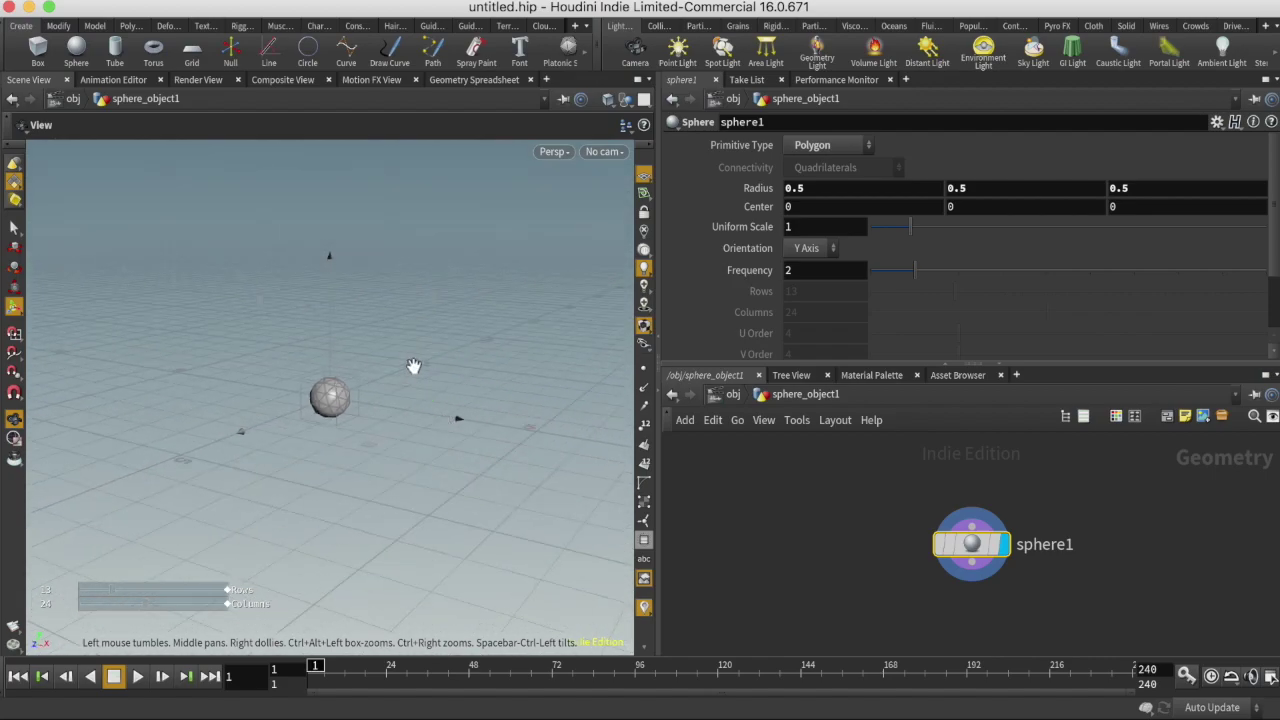
{"action": "left_click_drag", "start_coordinate": [417, 366], "coordinate": [423, 429]}
{"action": "key", "text": "Return"}
{"action": "left_click", "coordinate": [733, 395]}
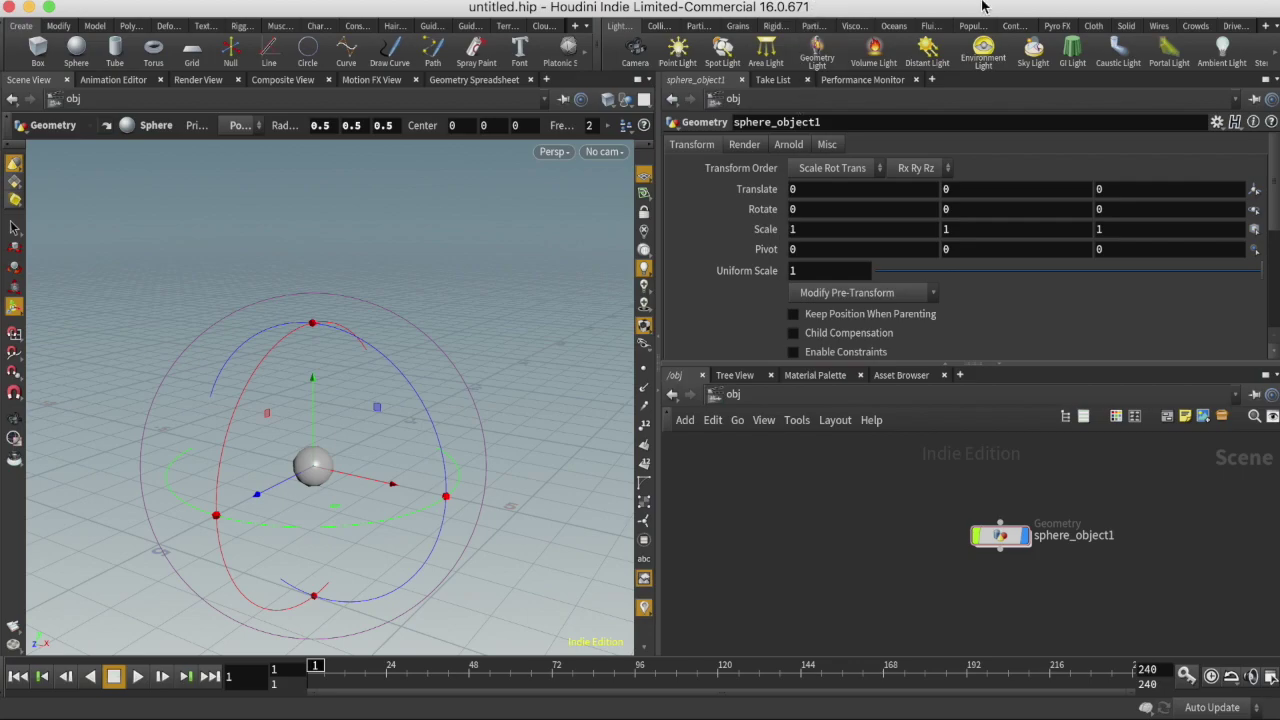
Build a Pyro FX Fireball that uses sphere_object1 as its fuel source.
{"action": "left_click", "coordinate": [1057, 26]}
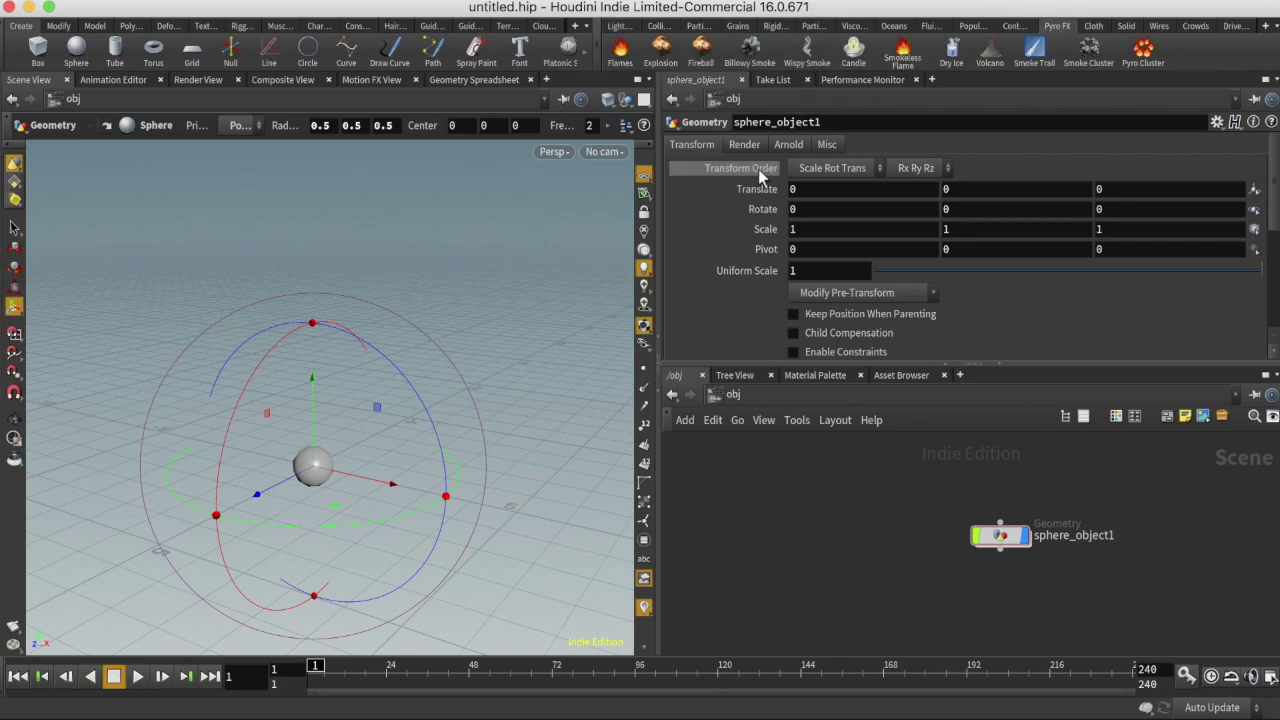
{"action": "left_click", "coordinate": [701, 50]}
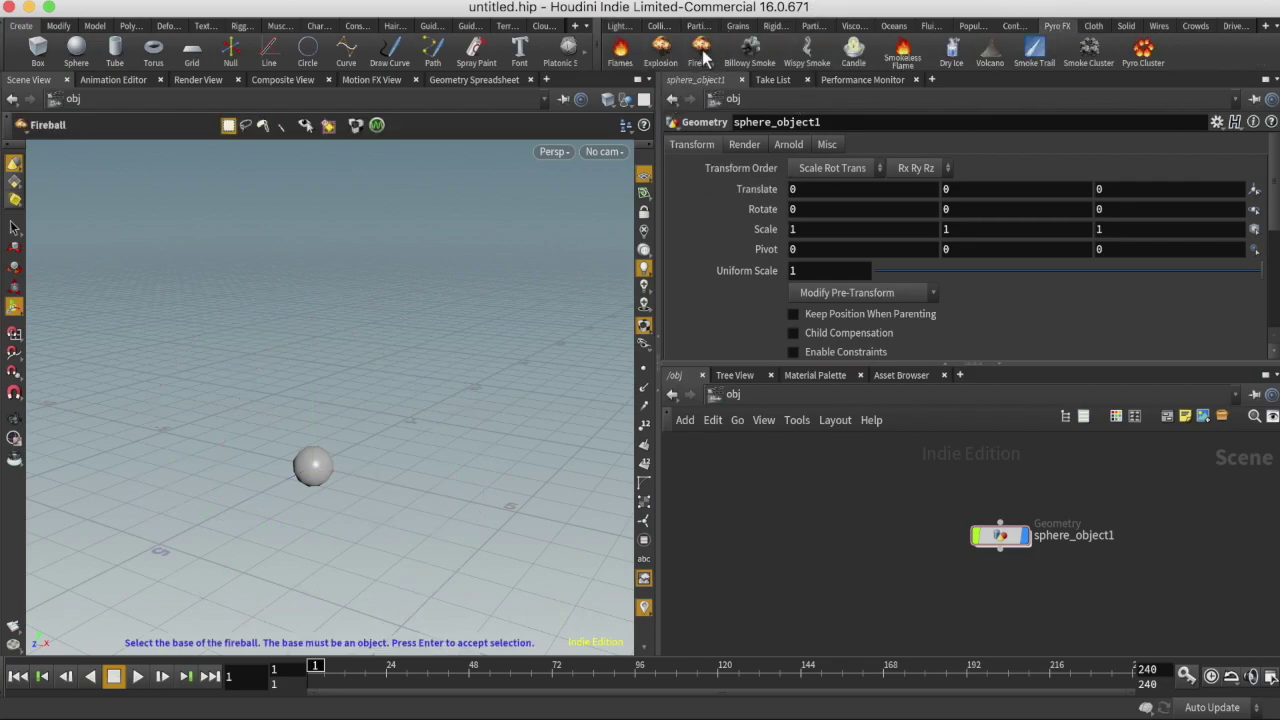
{"action": "left_click", "coordinate": [315, 467]}
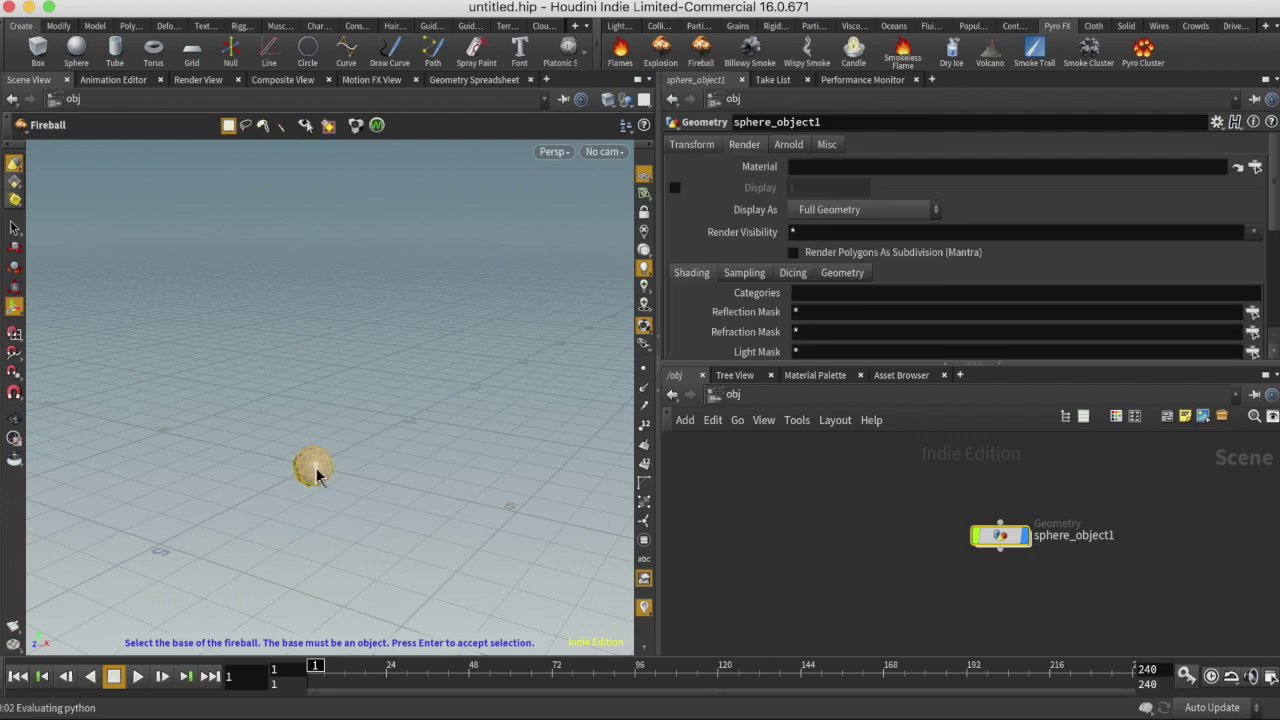
{"action": "key", "text": "Return"}
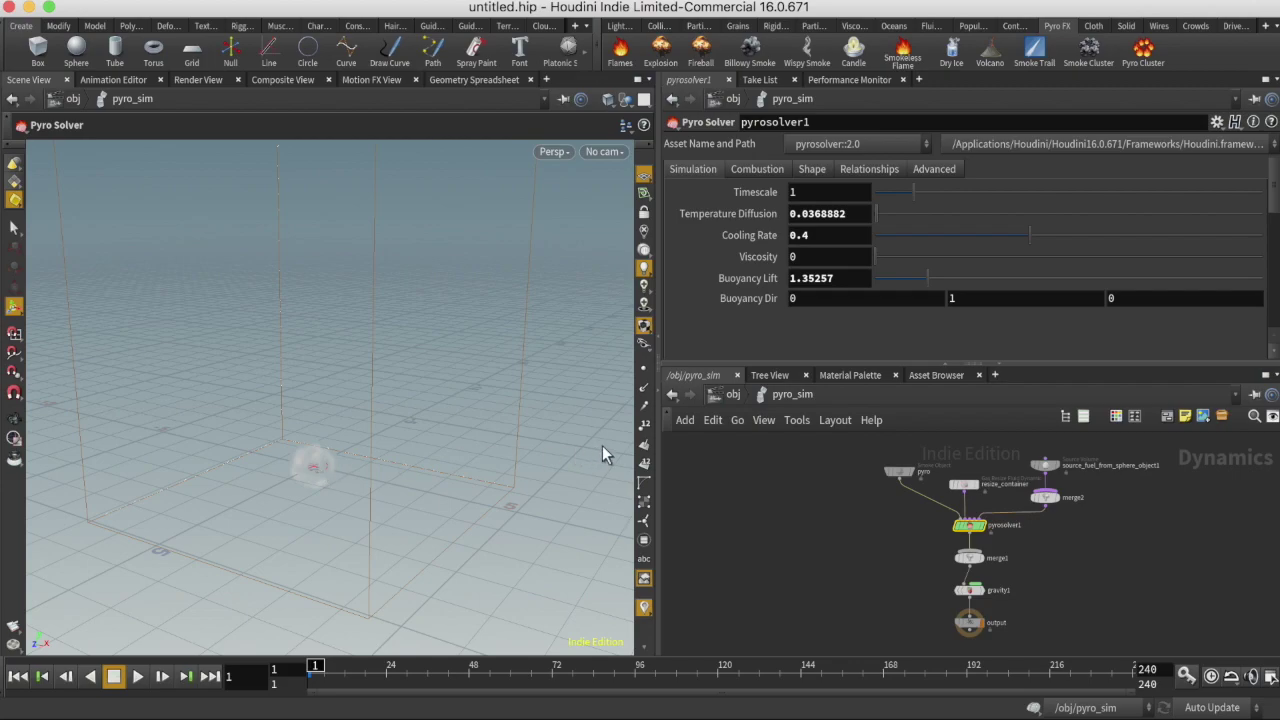
Back at /obj, rename sphere_object1 to source_obj.
{"action": "left_click", "coordinate": [721, 396]}
{"action": "middle_click_drag", "start_coordinate": [838, 508], "coordinate": [801, 573]}
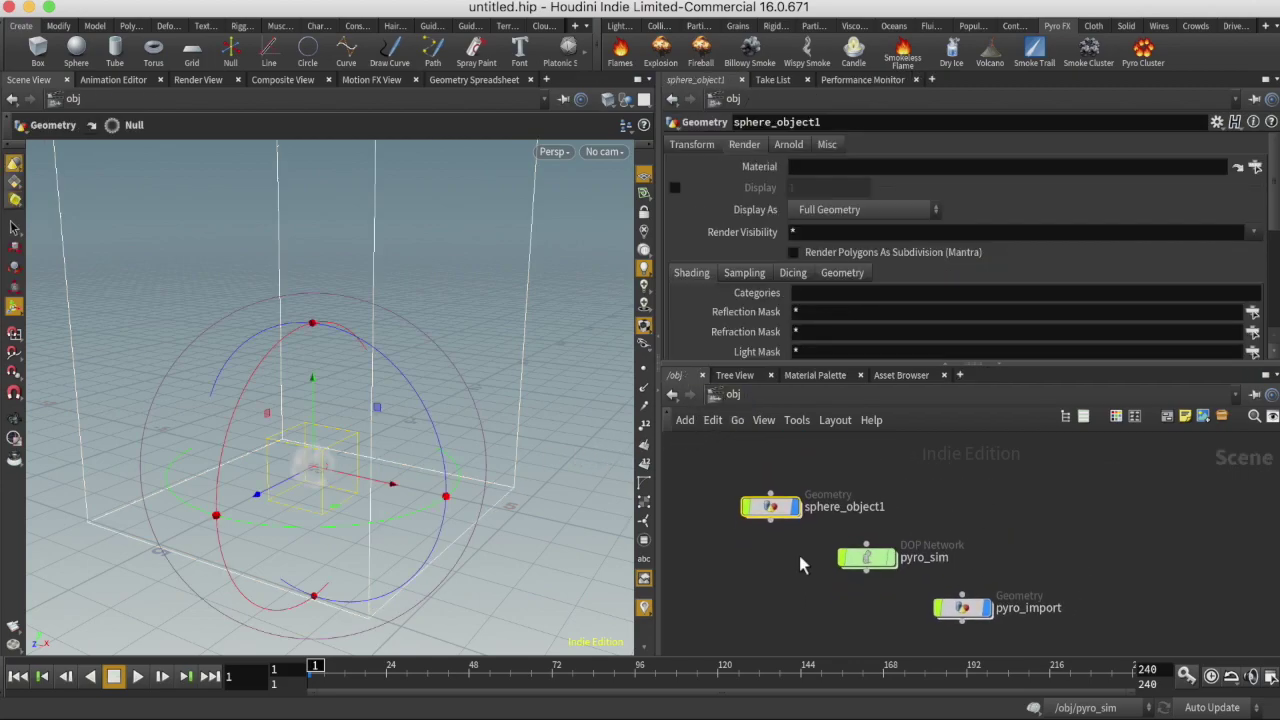
{"action": "double_click", "coordinate": [823, 505]}
{"action": "left_click", "coordinate": [905, 507]}
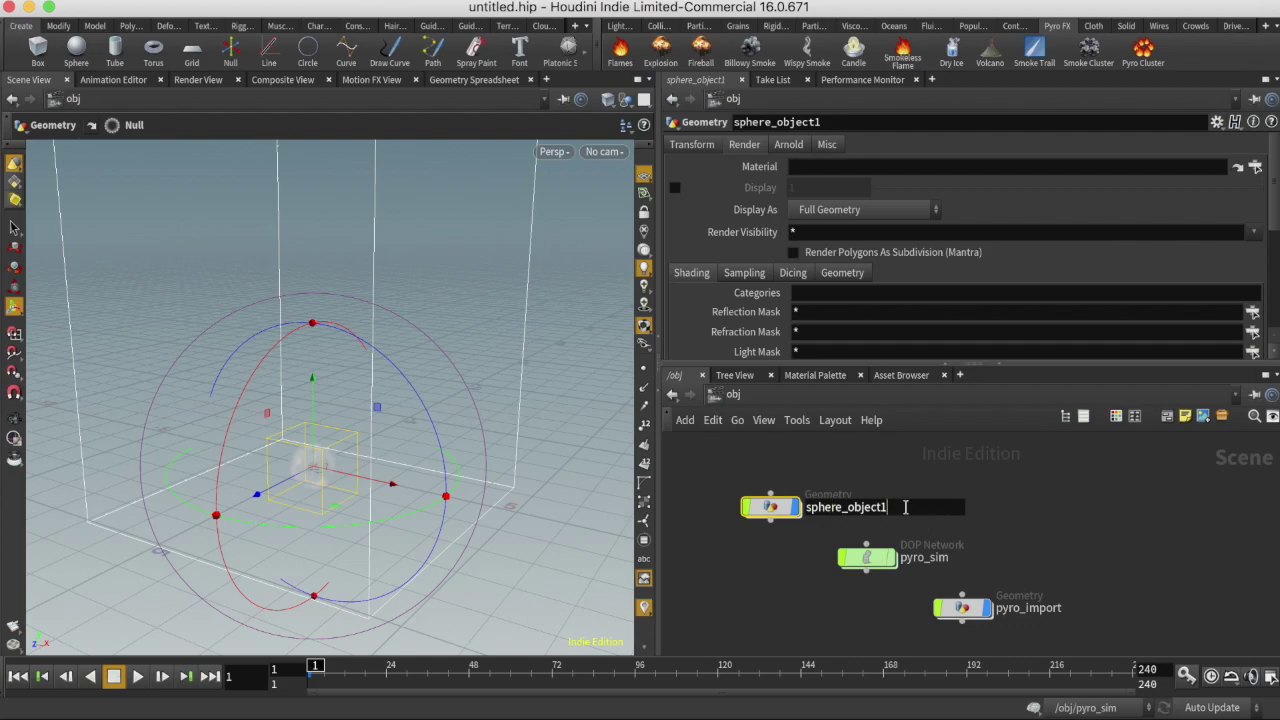
{"action": "left_click_drag", "start_coordinate": [905, 507], "coordinate": [790, 512]}
{"action": "type", "text": "s"}
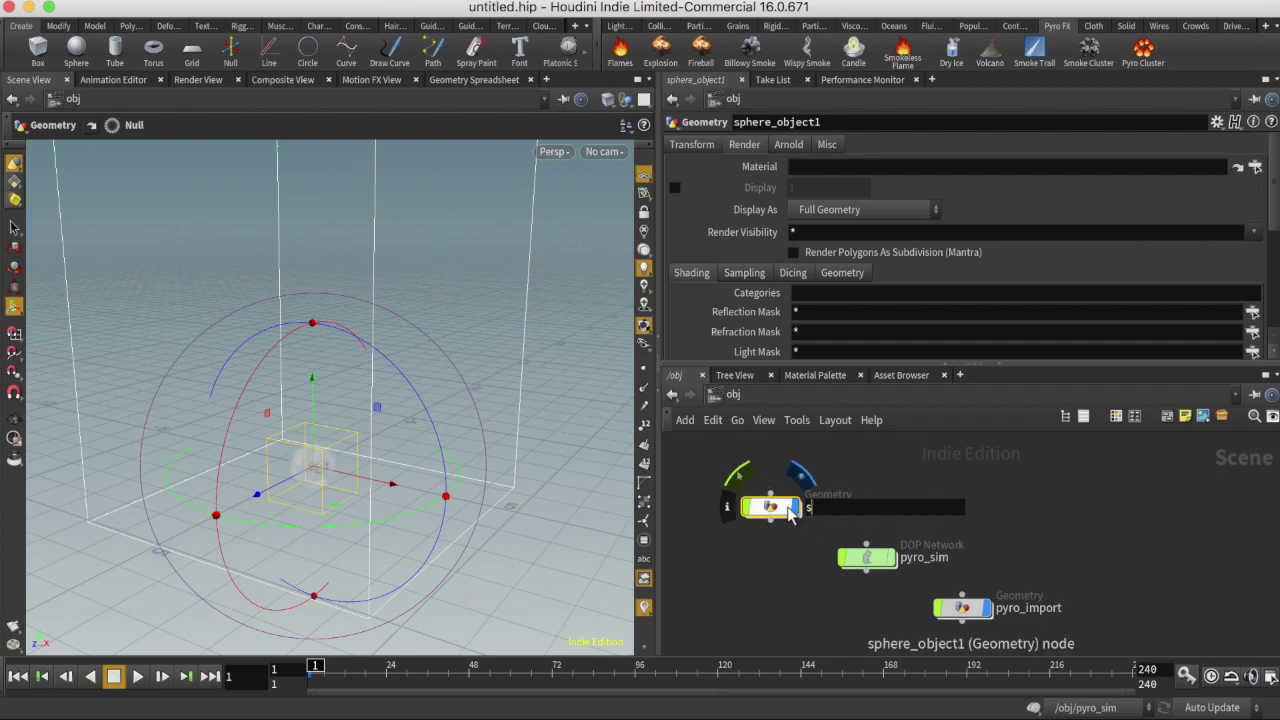
{"action": "type", "text": "ource_obj"}
{"action": "key", "text": "Return"}
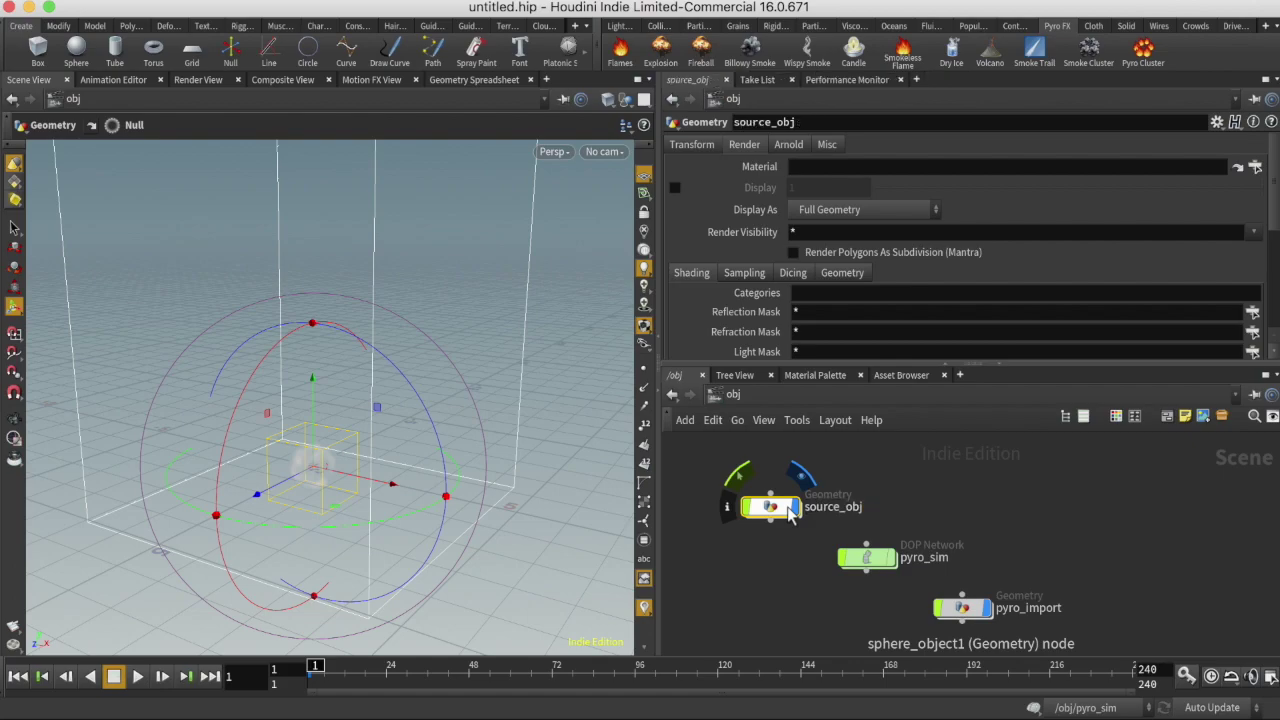
Stack pyro_sim and pyro_import in a column beneath source_obj.
{"action": "left_click_drag", "start_coordinate": [880, 566], "coordinate": [785, 568]}
{"action": "middle_click_drag", "start_coordinate": [994, 566], "coordinate": [1082, 502]}
{"action": "left_click_drag", "start_coordinate": [1033, 545], "coordinate": [876, 545]}
{"action": "middle_click_drag", "start_coordinate": [1057, 494], "coordinate": [926, 540]}
{"action": "key", "text": "Tab"}
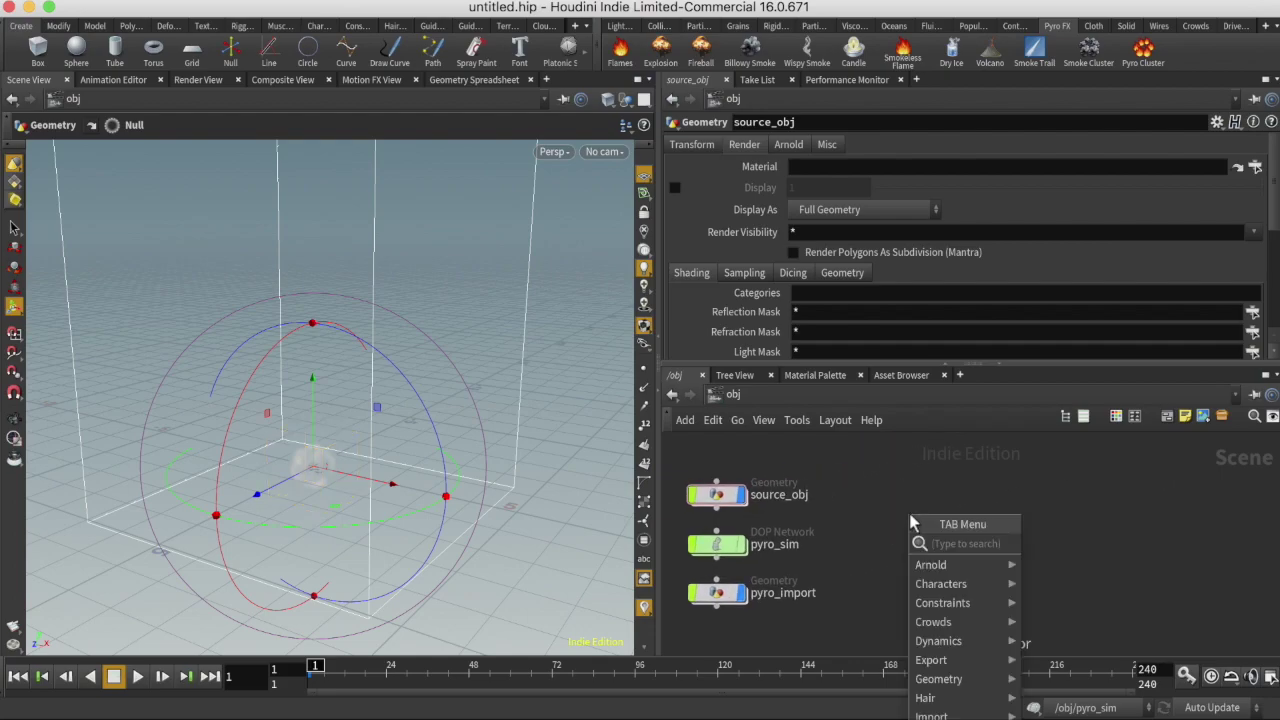
Add a Geometry object named lego_explosion and place it beside source_obj.
{"action": "type", "text": "geo"}
{"action": "key", "text": "Return"}
{"action": "left_click", "coordinate": [912, 515]}
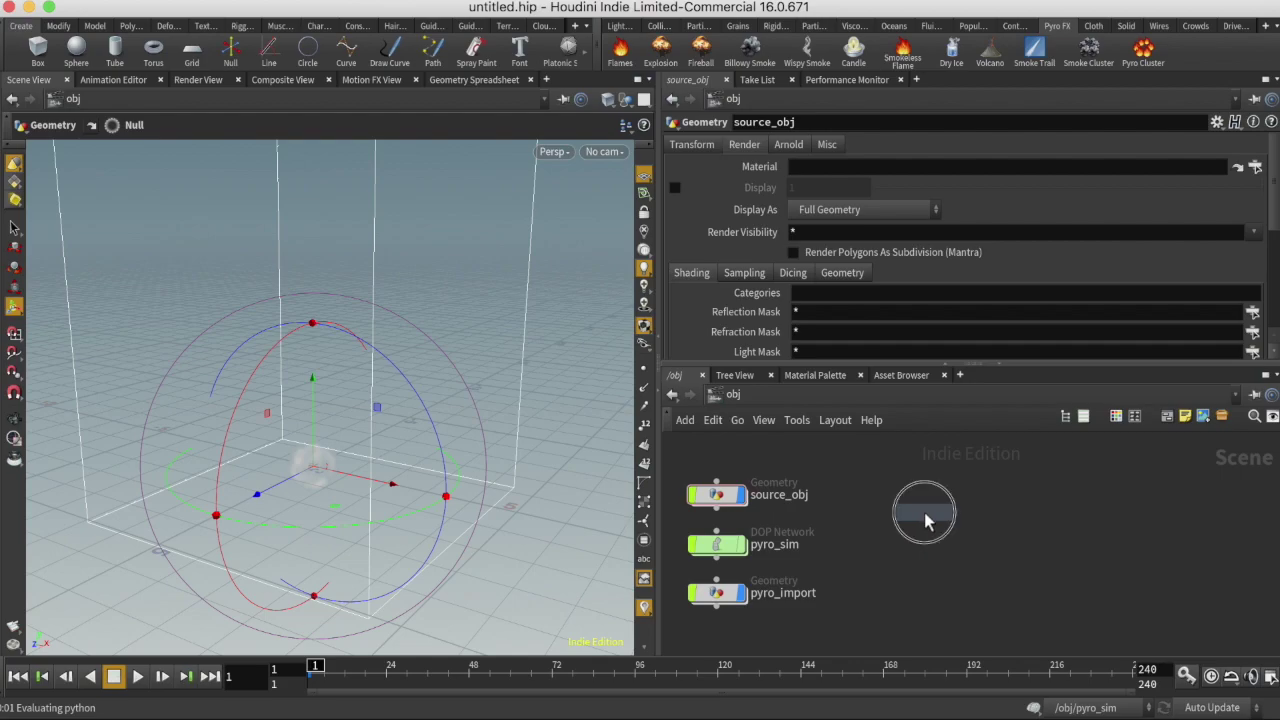
{"action": "double_click", "coordinate": [971, 513]}
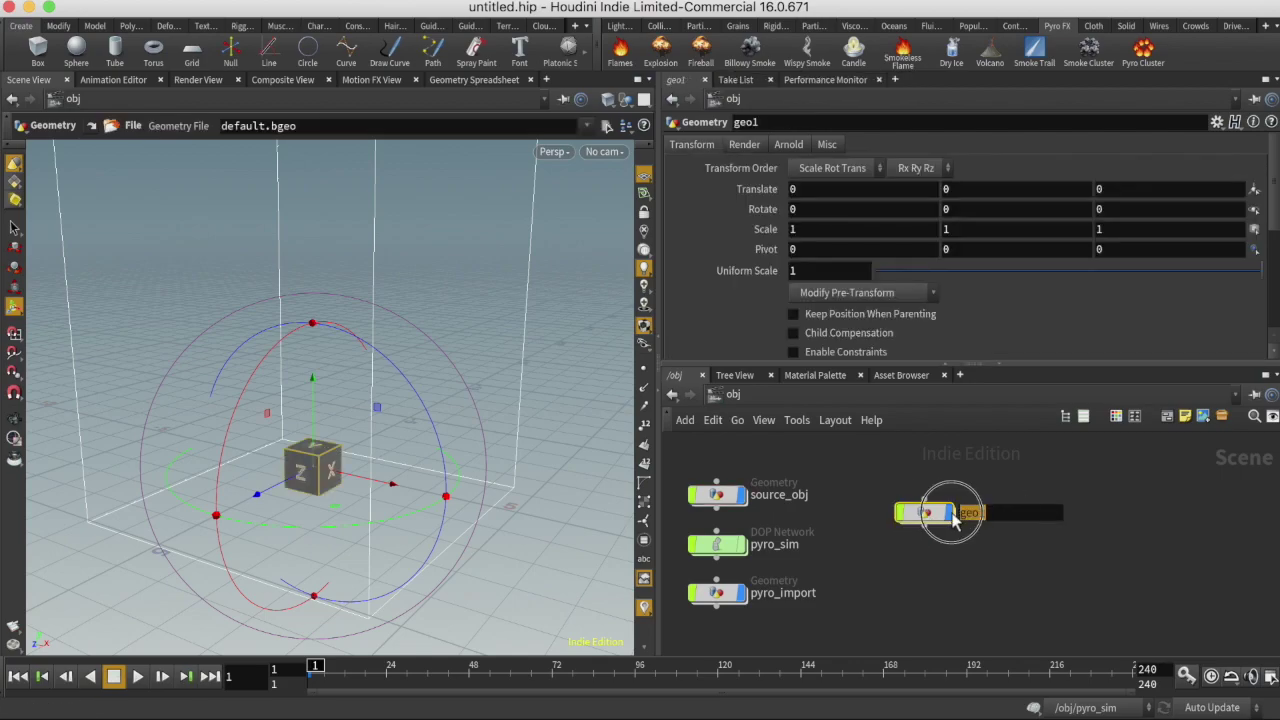
{"action": "type", "text": "lego"}
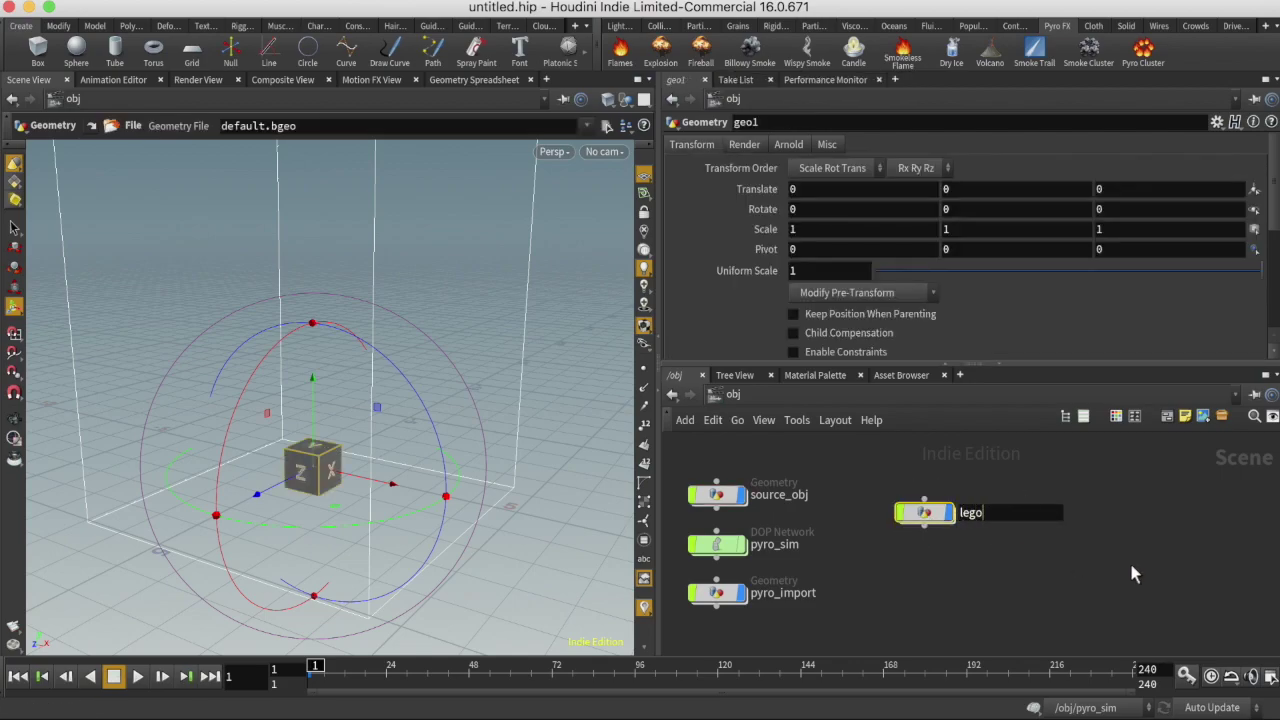
{"action": "type", "text": "_explosion"}
{"action": "key", "text": "Return"}
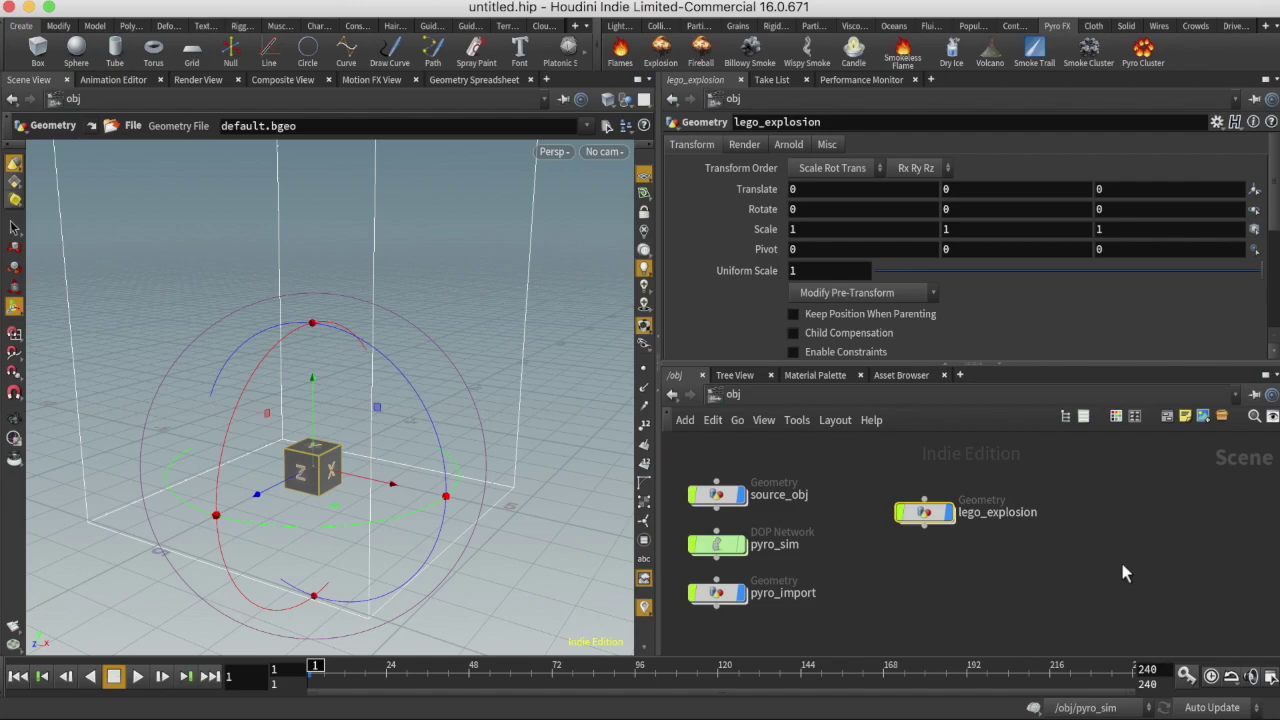
{"action": "left_click_drag", "start_coordinate": [923, 521], "coordinate": [967, 506]}
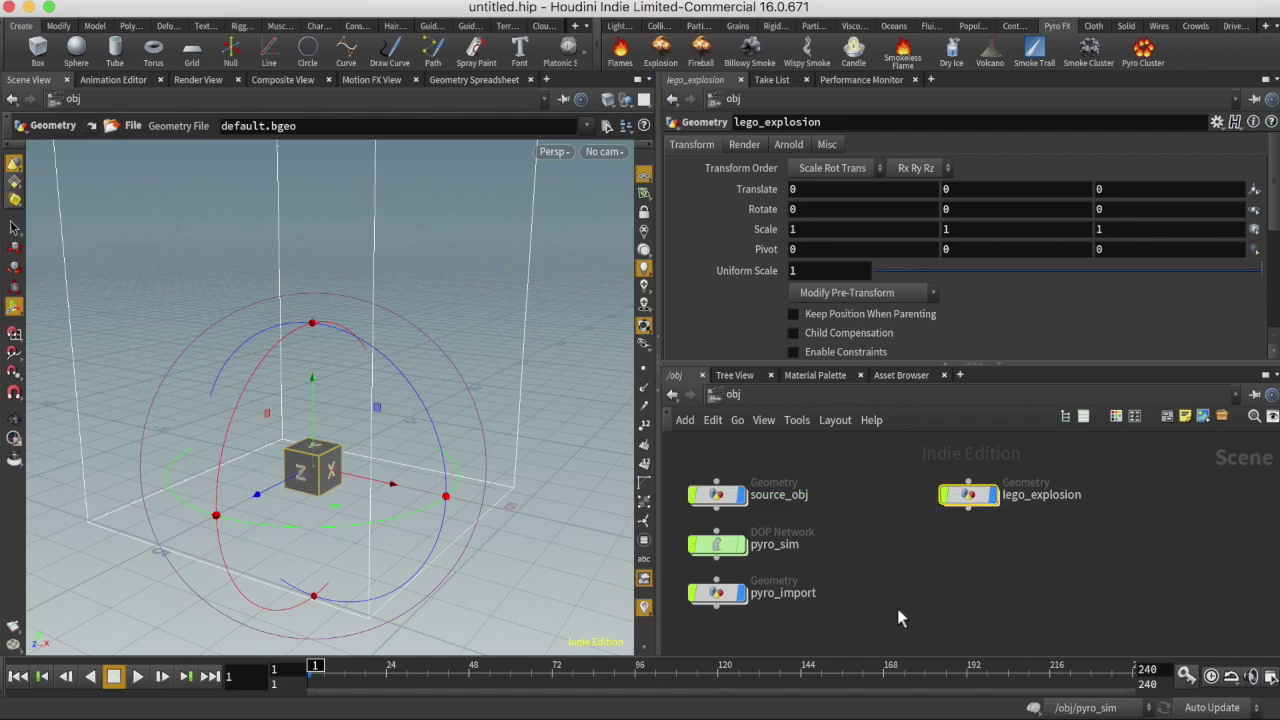
Inside pyro_import, rearrange the nodes and select import_pyrofields.
{"action": "double_click", "coordinate": [716, 594]}
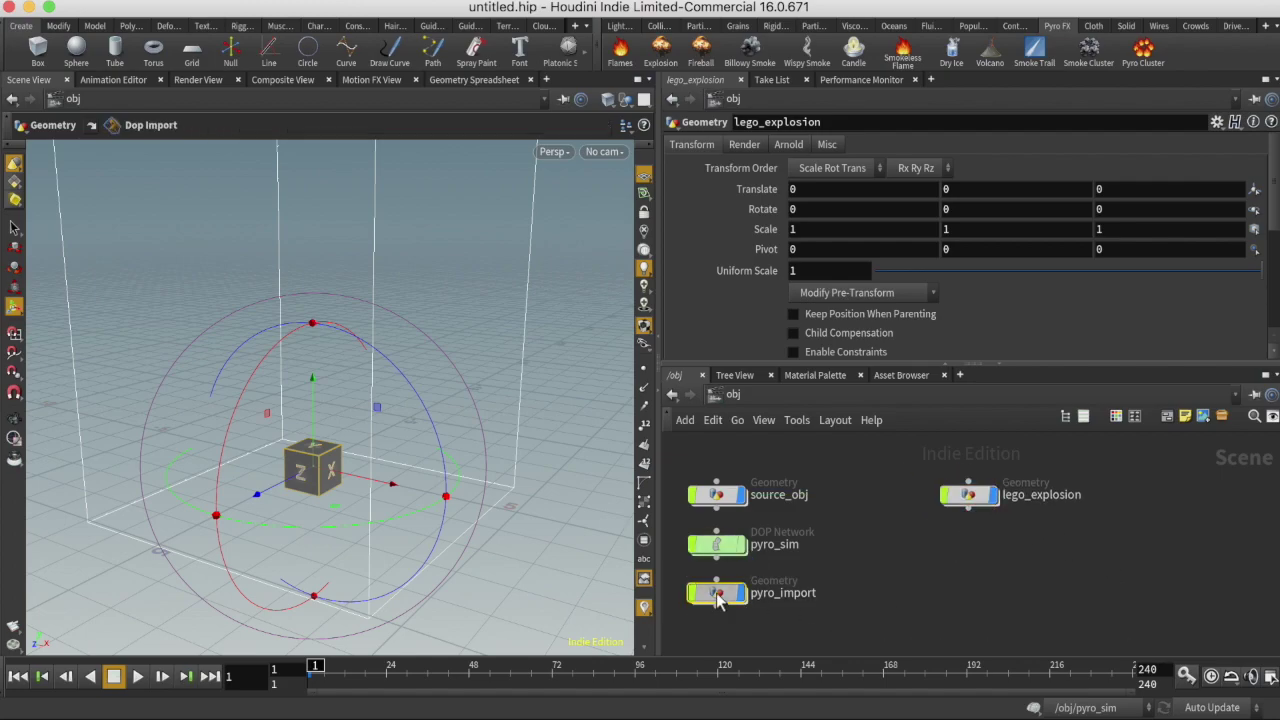
{"action": "left_click_drag", "start_coordinate": [848, 524], "coordinate": [780, 573]}
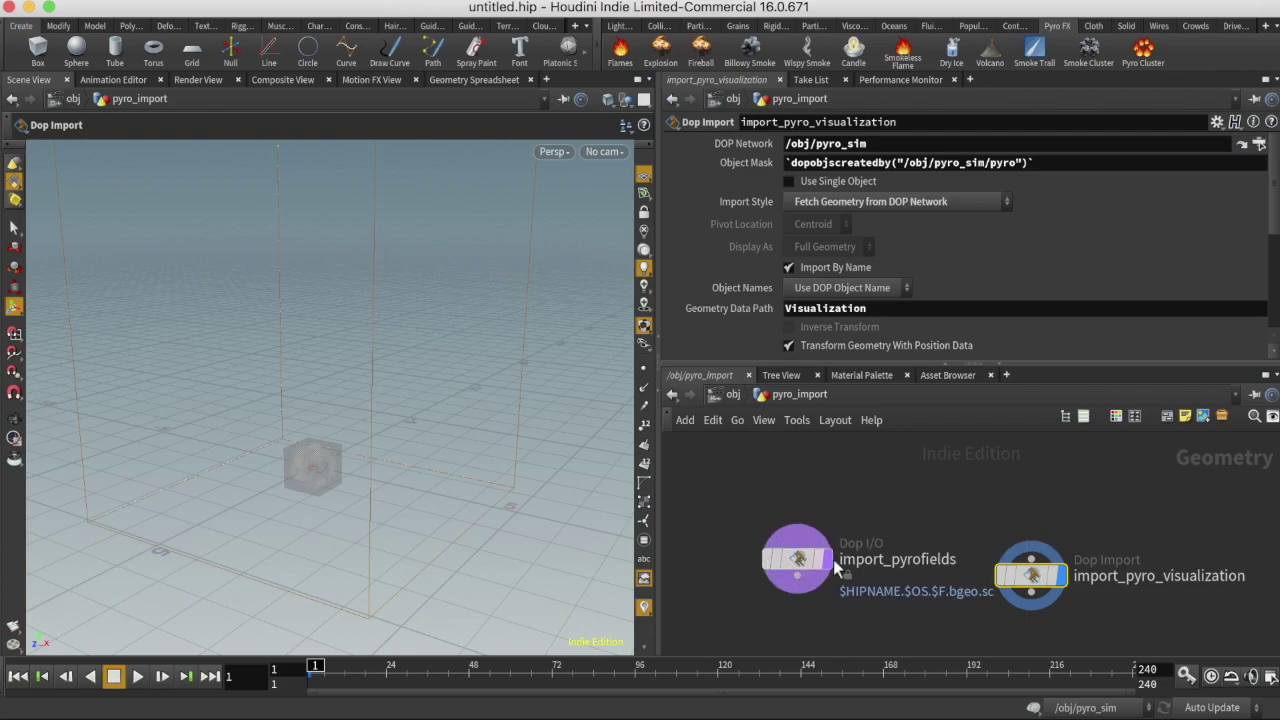
{"action": "left_click_drag", "start_coordinate": [1031, 580], "coordinate": [1090, 565]}
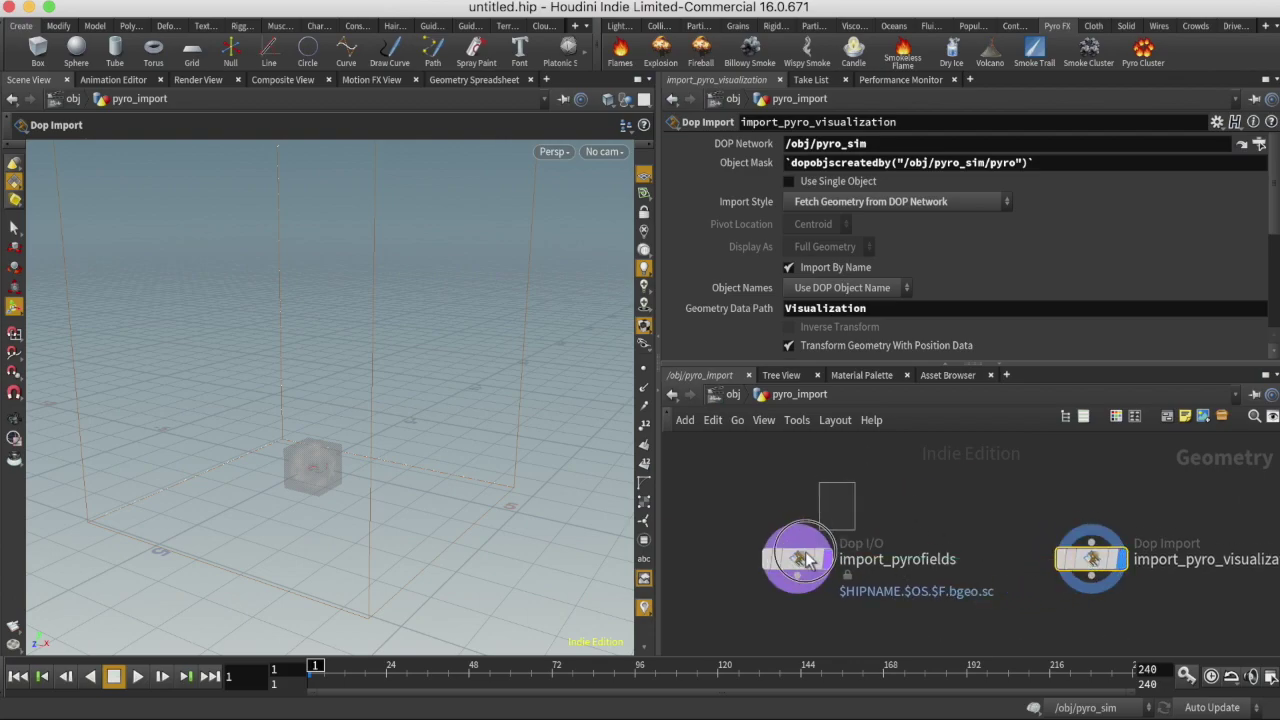
{"action": "left_click", "coordinate": [782, 584]}
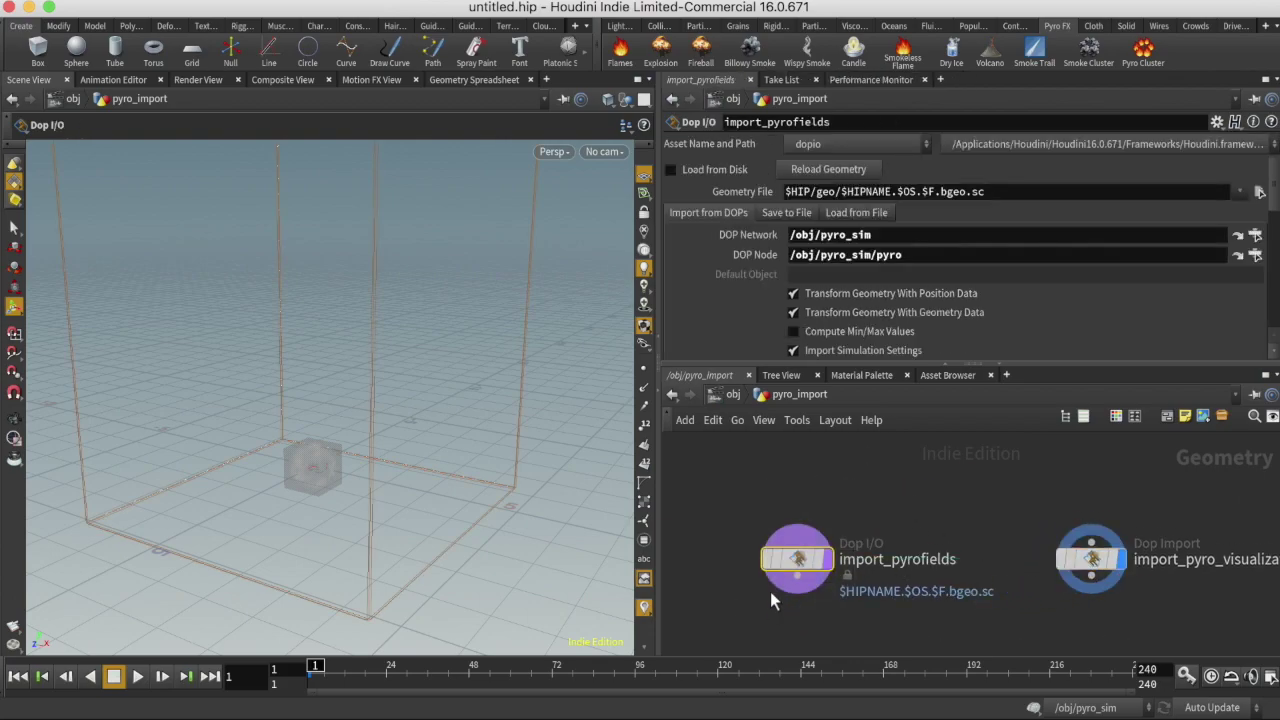
Delete the Start/End channels under Save to File and set the end frame to 120.
{"action": "left_click", "coordinate": [786, 212]}
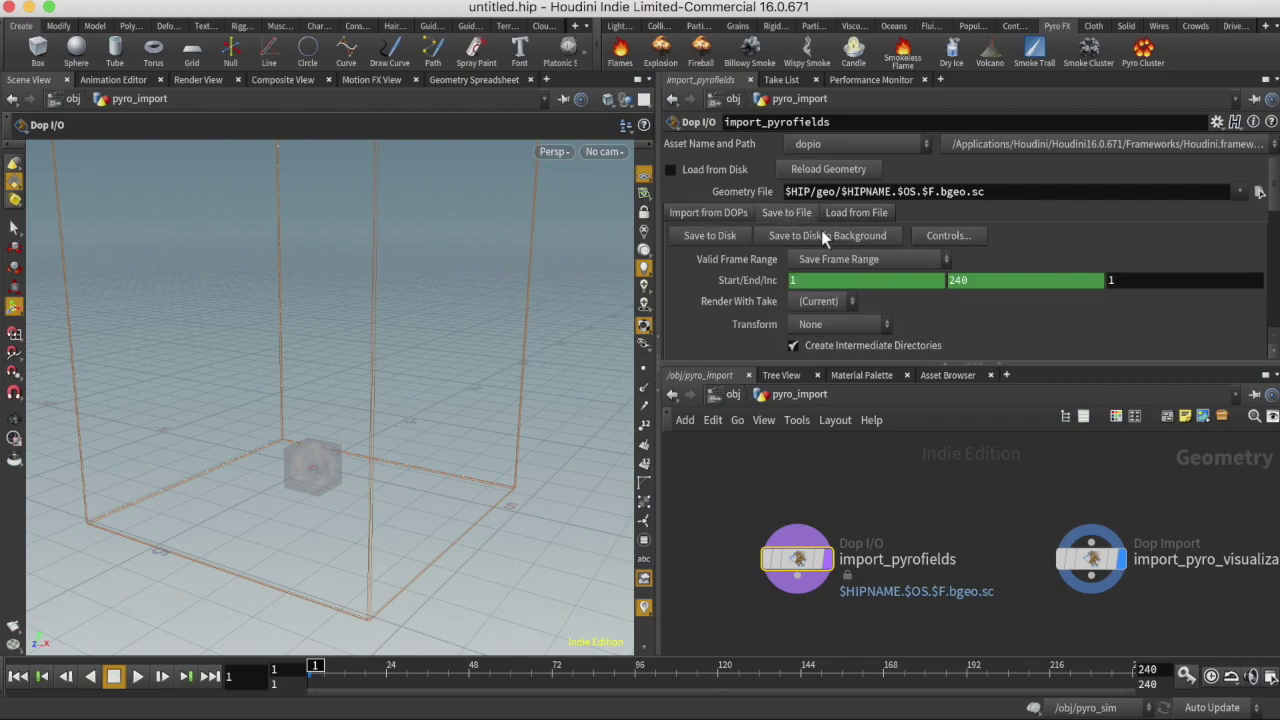
{"action": "right_click", "coordinate": [979, 280]}
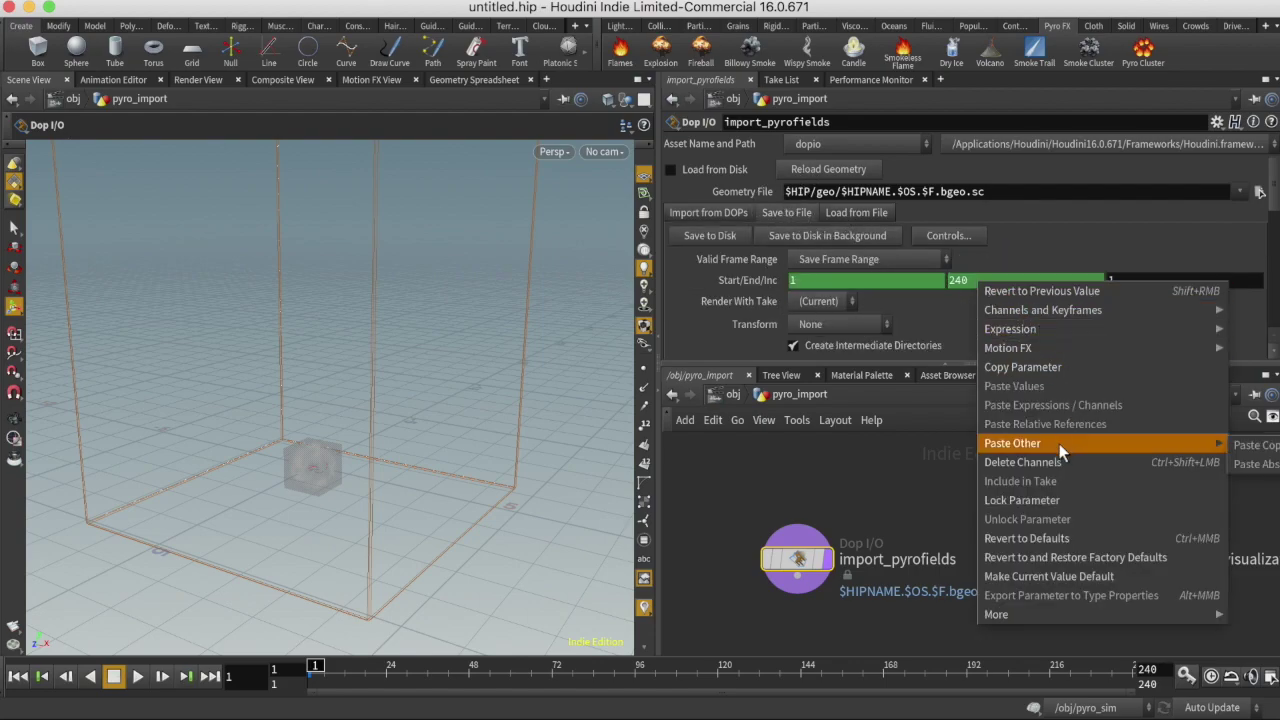
{"action": "left_click", "coordinate": [1022, 462]}
{"action": "left_click", "coordinate": [984, 282]}
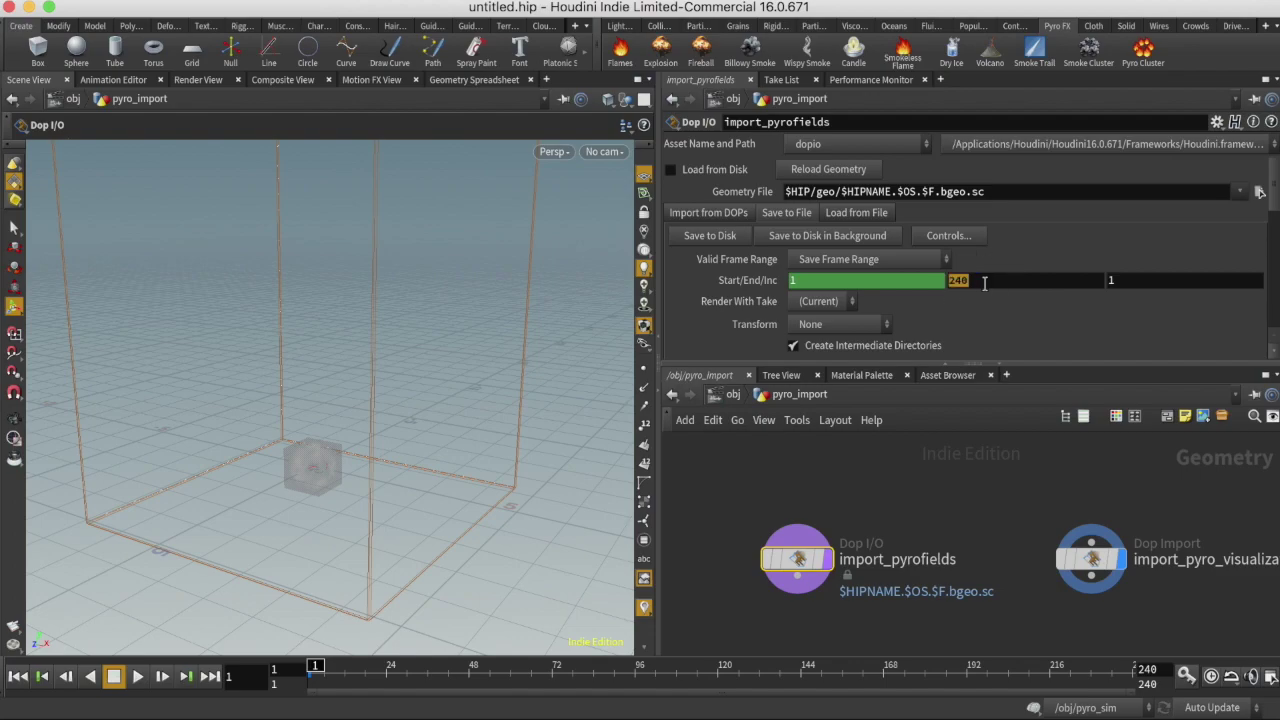
{"action": "type", "text": "1"}
{"action": "left_click", "coordinate": [60, 0]}
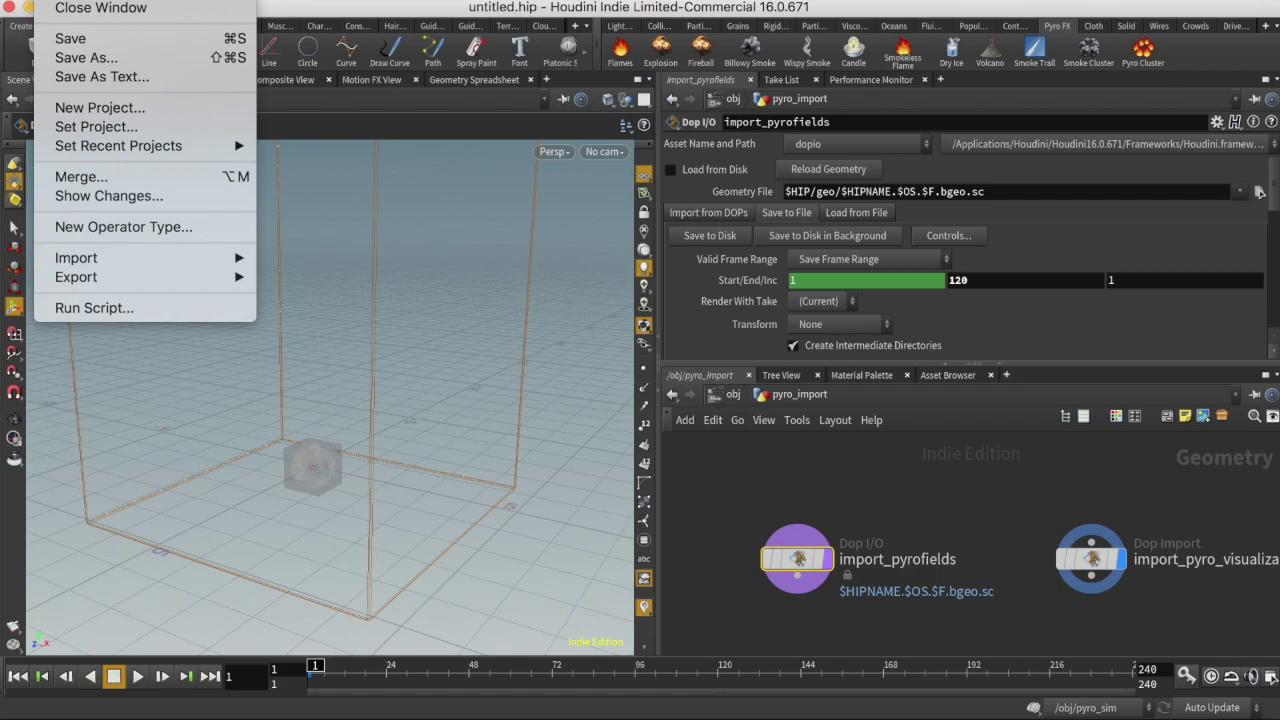
Save the scene over Documents/lego_explosion/lego_explosion_v001.hiplc, confirming the overwrite.
{"action": "left_click", "coordinate": [82, 42]}
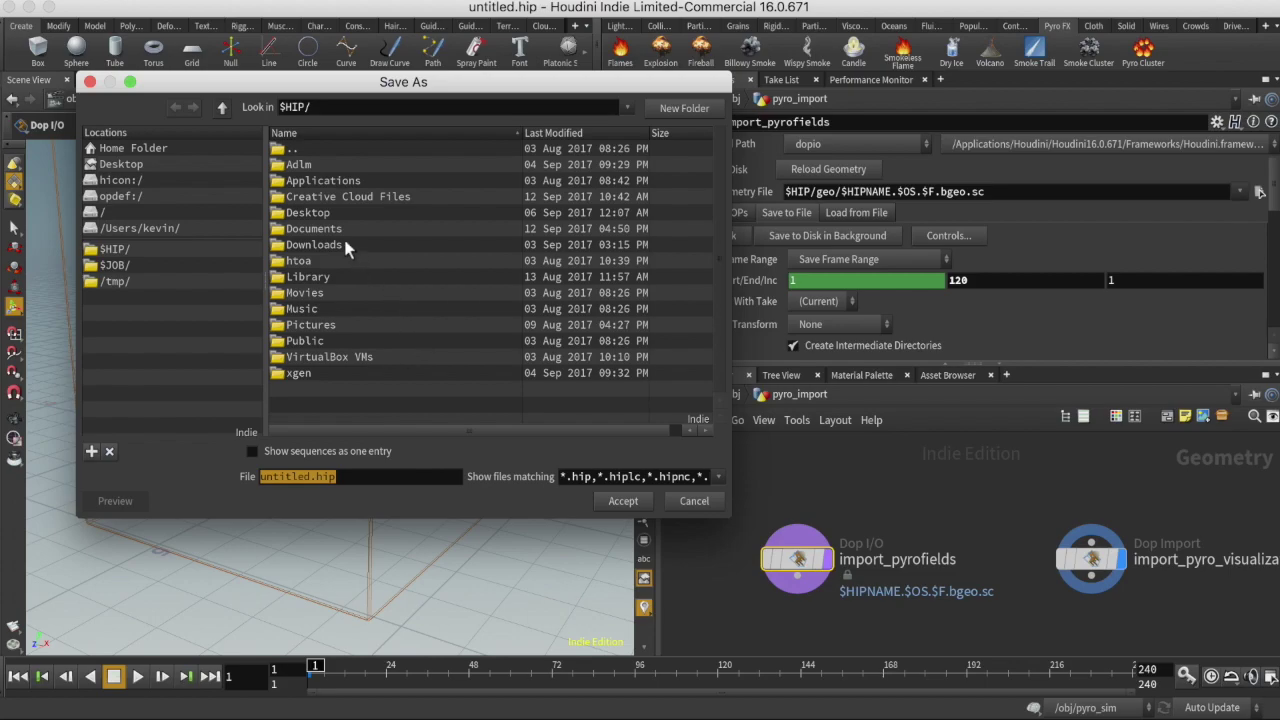
{"action": "double_click", "coordinate": [320, 228]}
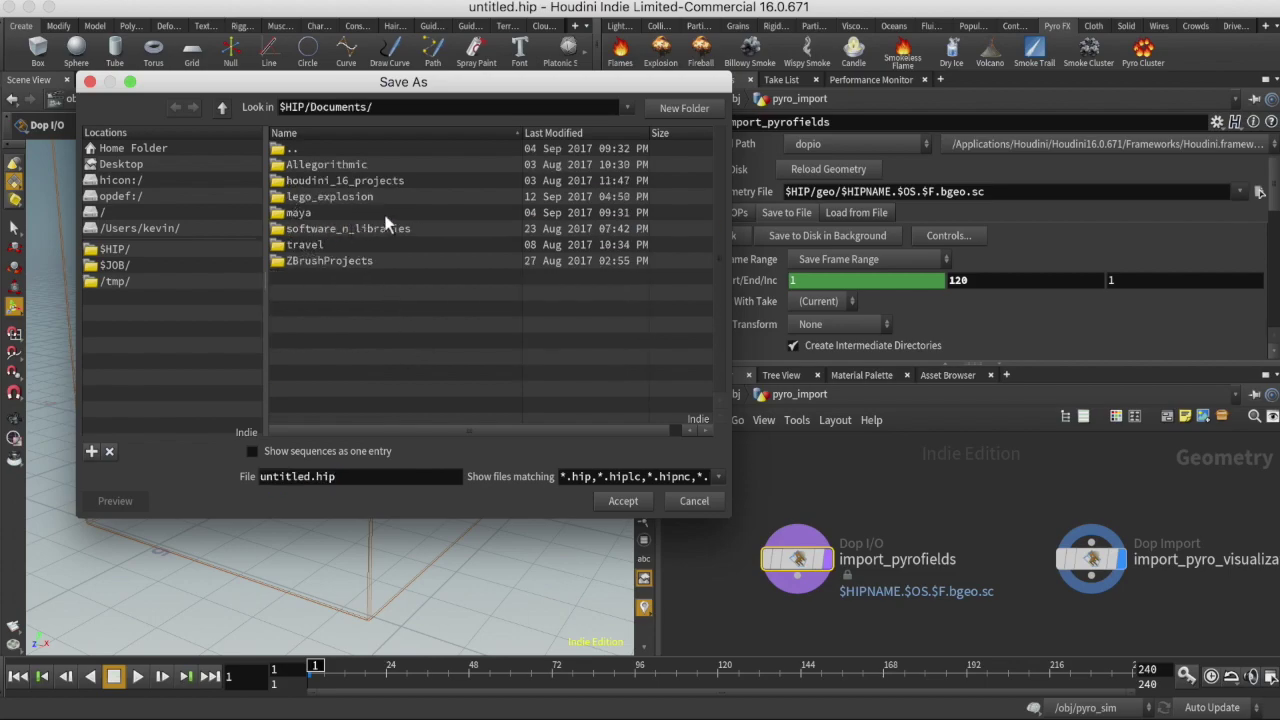
{"action": "double_click", "coordinate": [337, 198]}
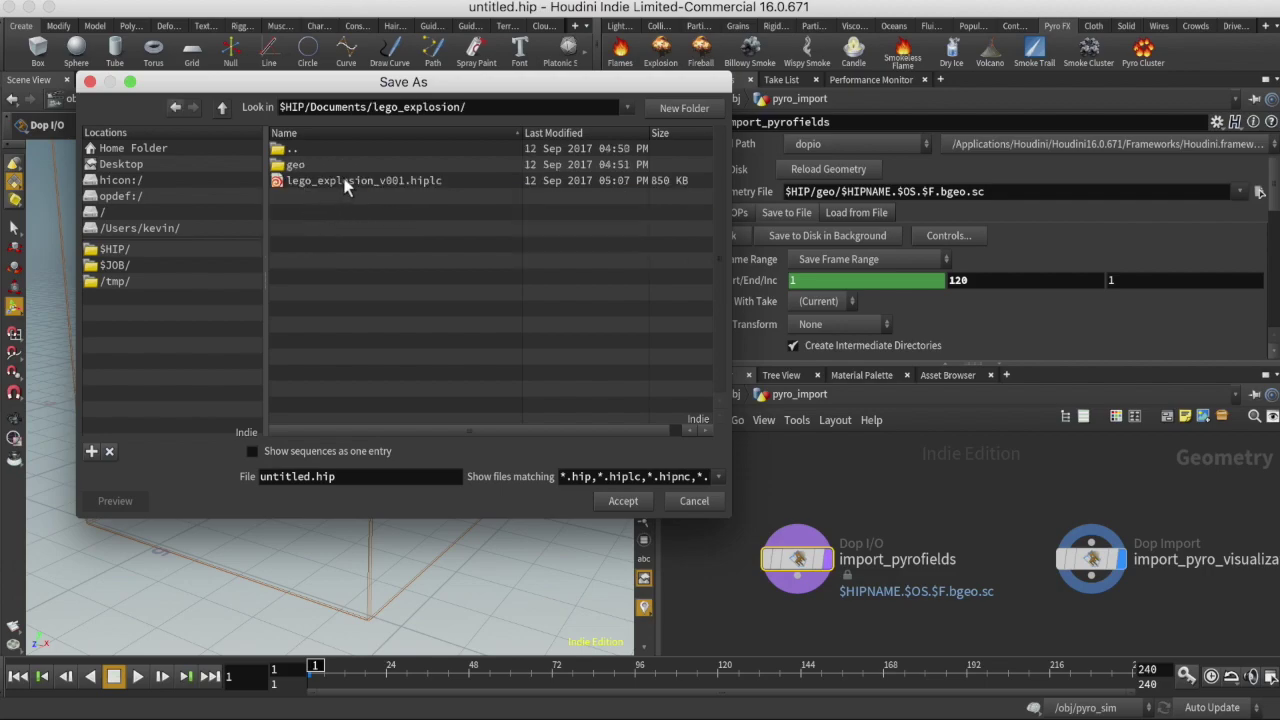
{"action": "left_click", "coordinate": [345, 185]}
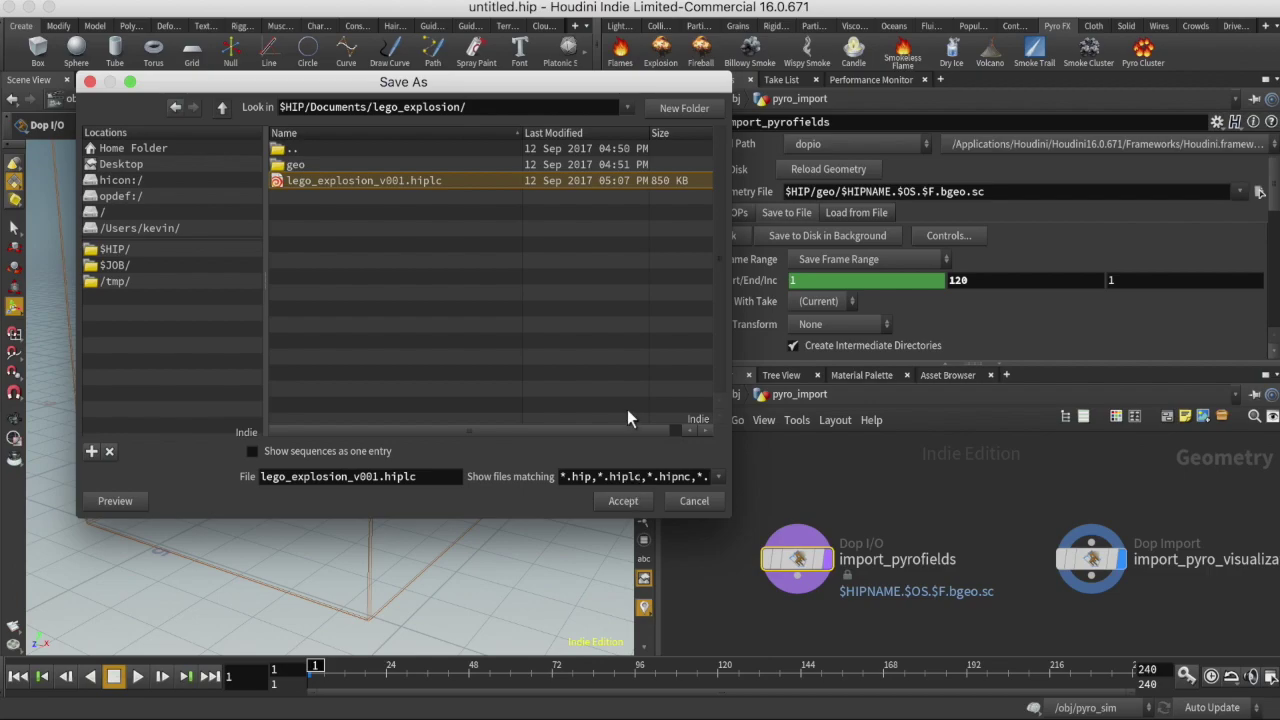
{"action": "left_click", "coordinate": [613, 502]}
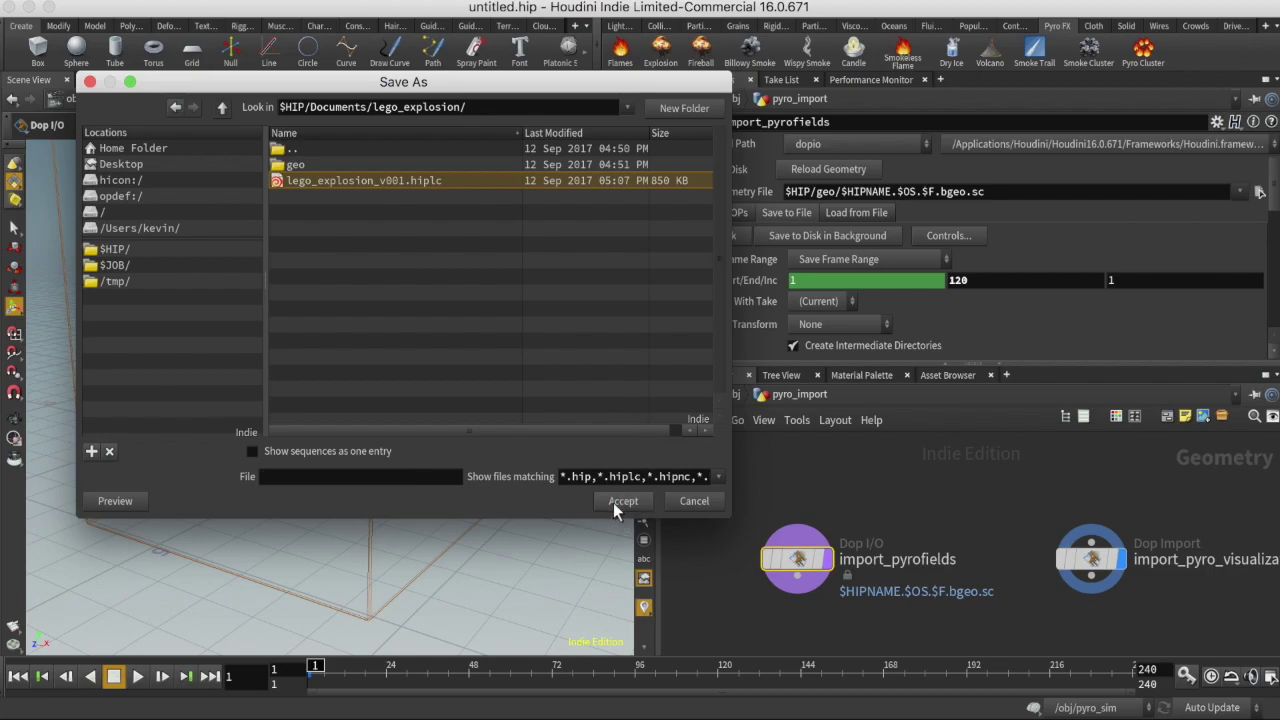
{"action": "left_click", "coordinate": [647, 530]}
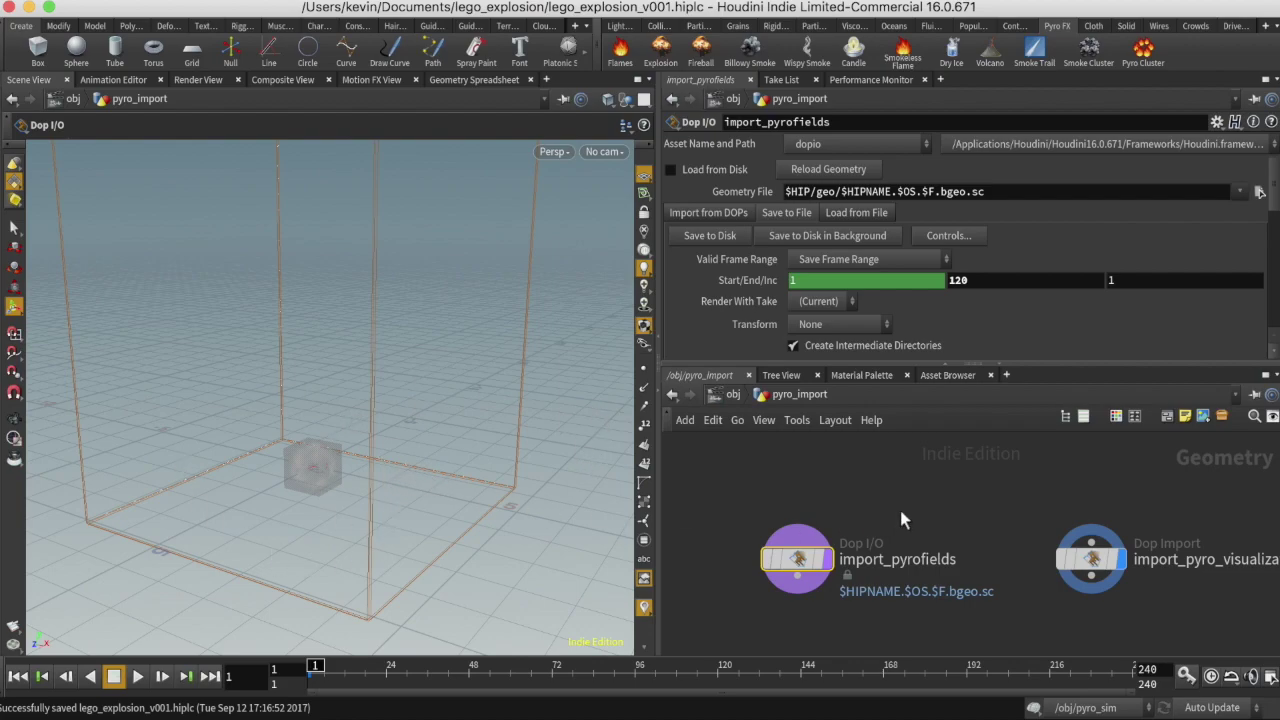
Cache import_pyrofields frames 1–120 to disk, then enter lego_explosion to browse file1's geometry.
{"action": "left_click", "coordinate": [701, 236]}
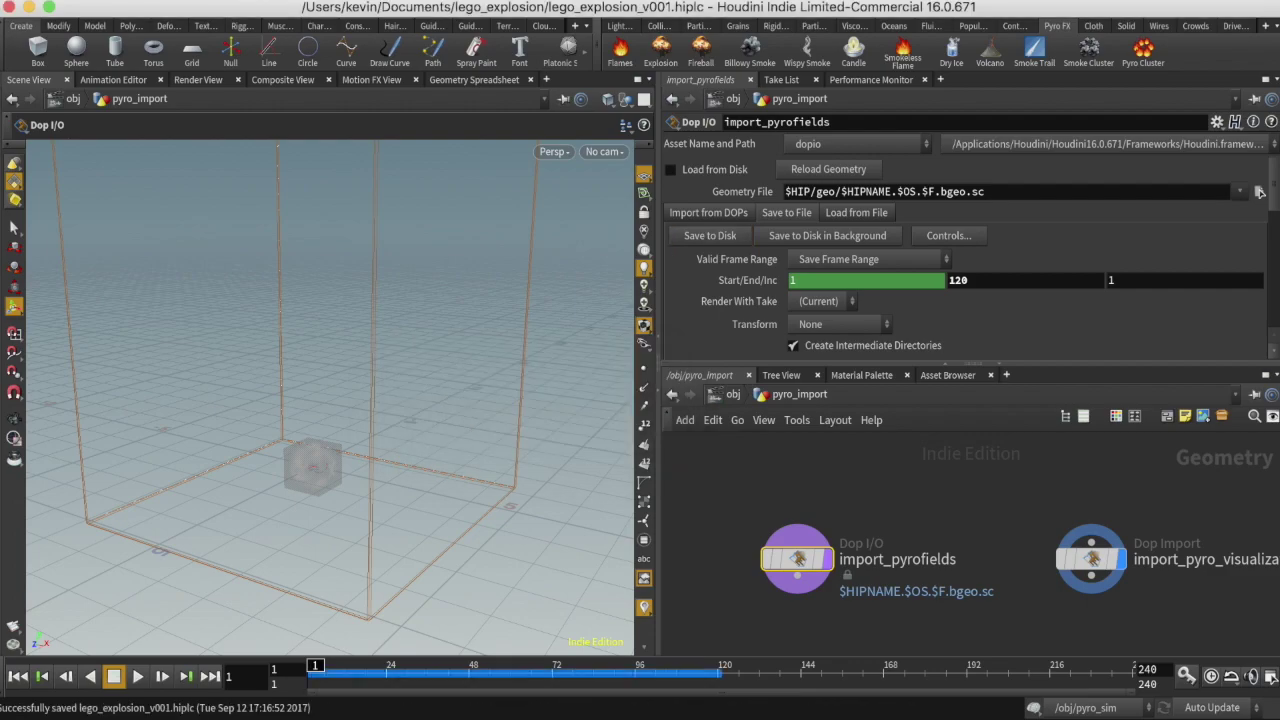
{"action": "left_click", "coordinate": [726, 394]}
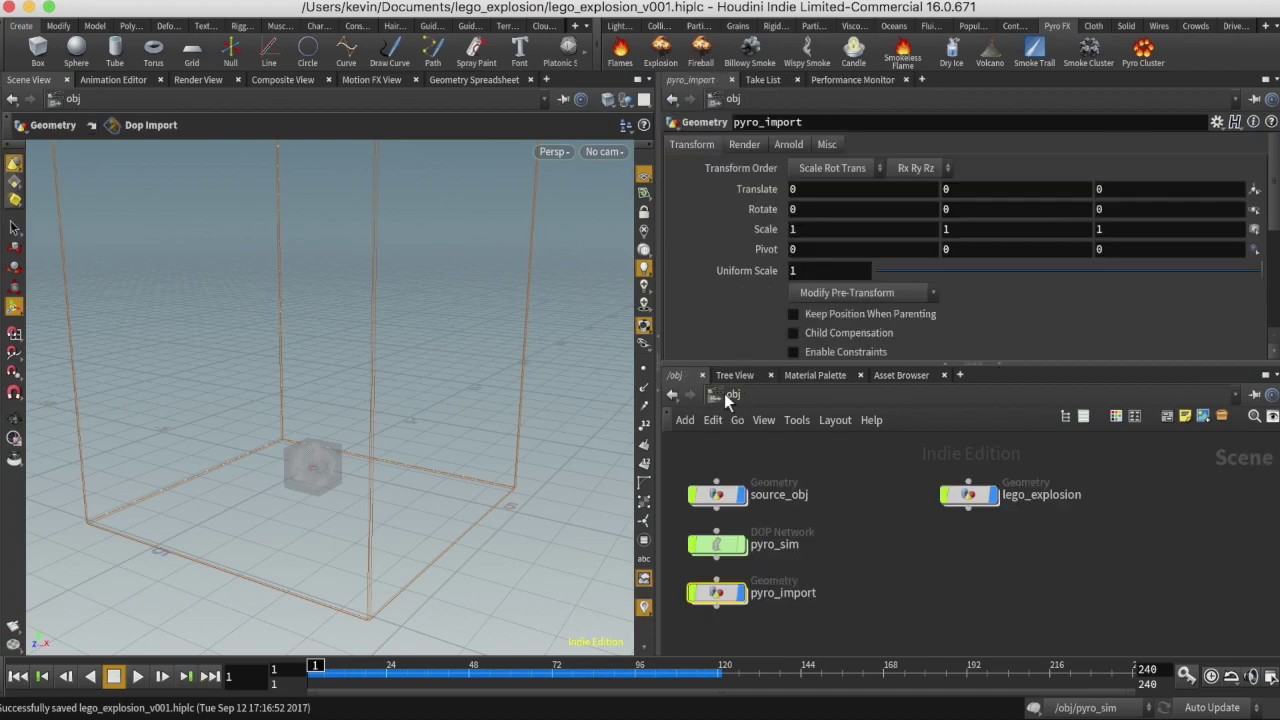
{"action": "double_click", "coordinate": [970, 497]}
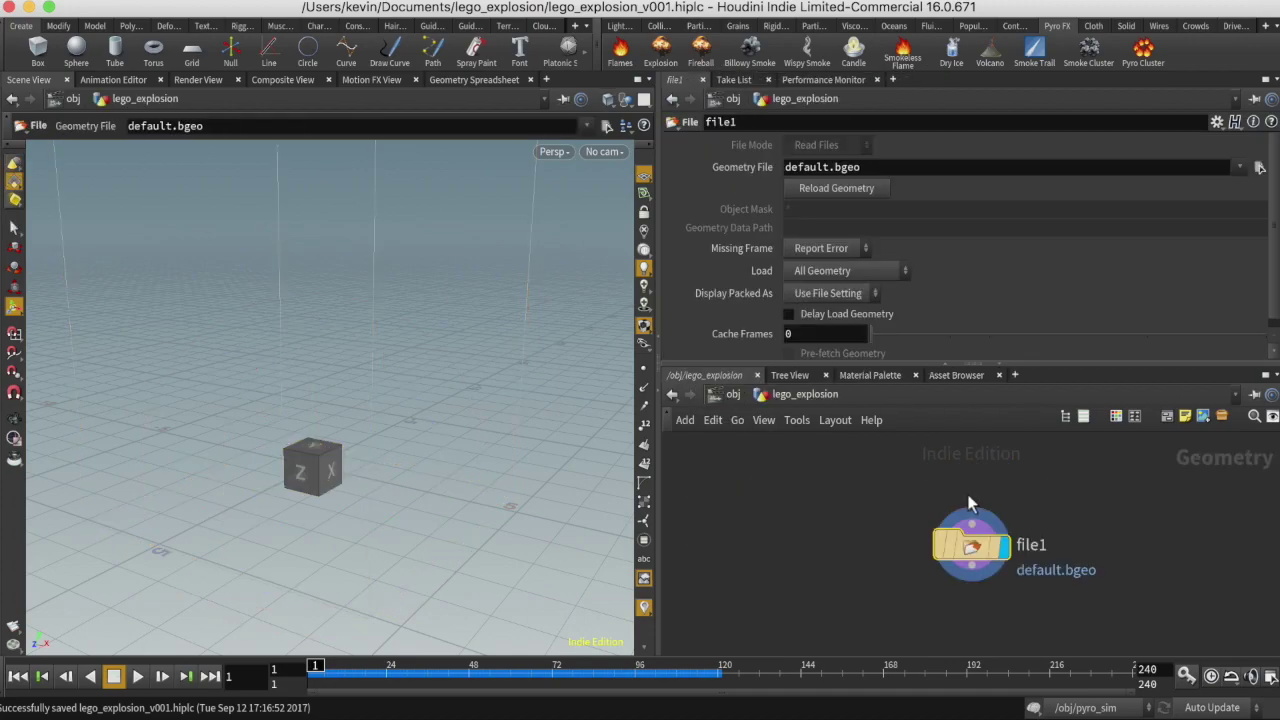
{"action": "mouse_move", "coordinate": [877, 510]}
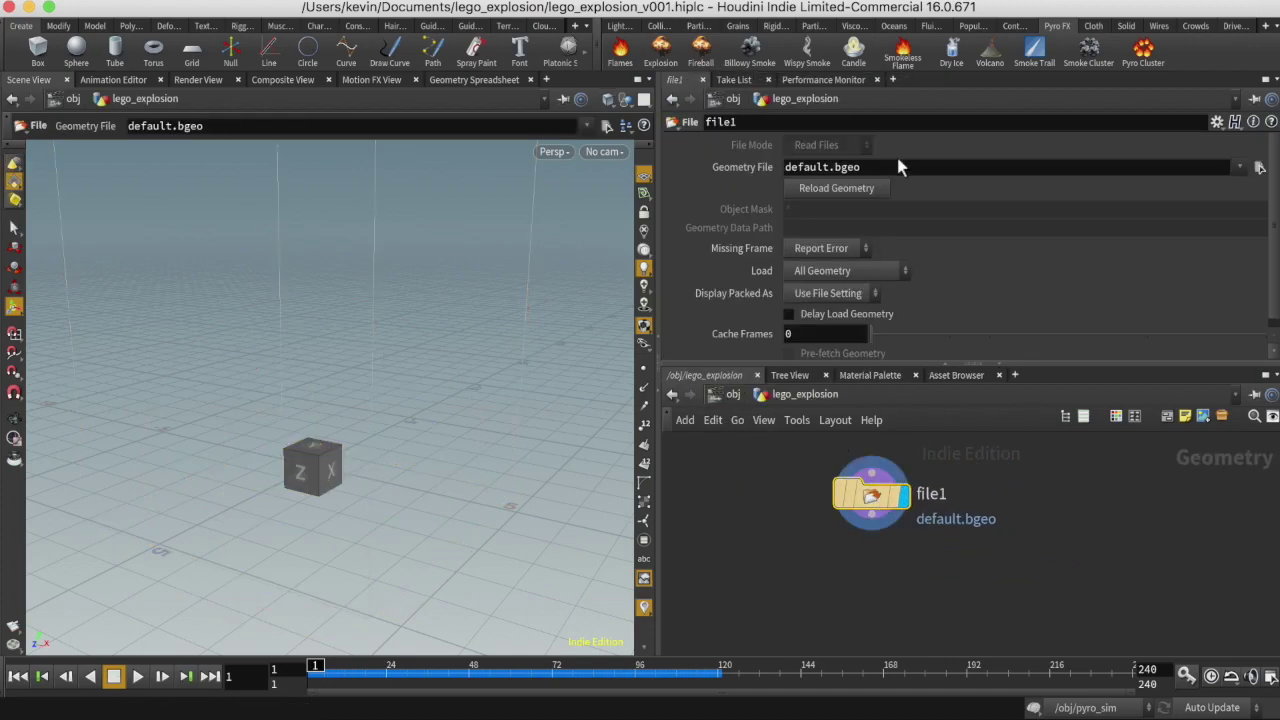
{"action": "left_click", "coordinate": [1259, 168]}
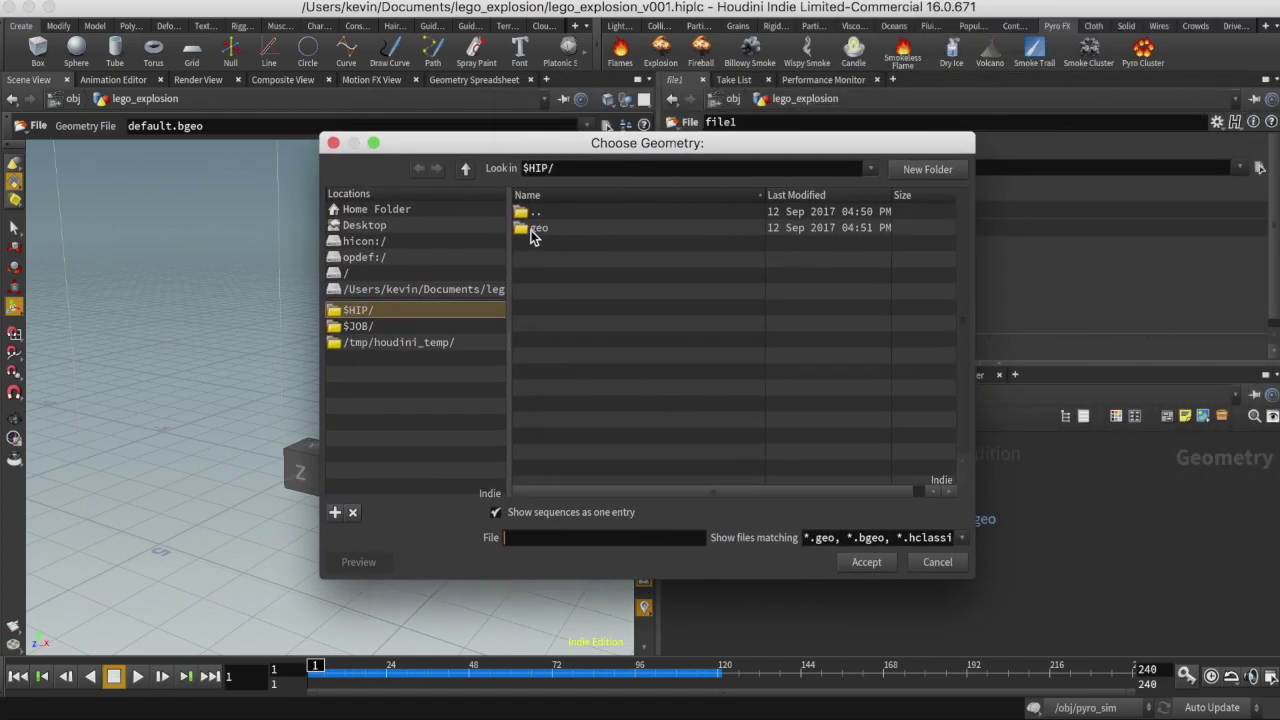
Load the geo/lego_explosion_v001.import_pyrofields.$F.bgeo.sc sequence into file1.
{"action": "left_click", "coordinate": [533, 229]}
{"action": "double_click", "coordinate": [531, 230]}
{"action": "left_click", "coordinate": [549, 227]}
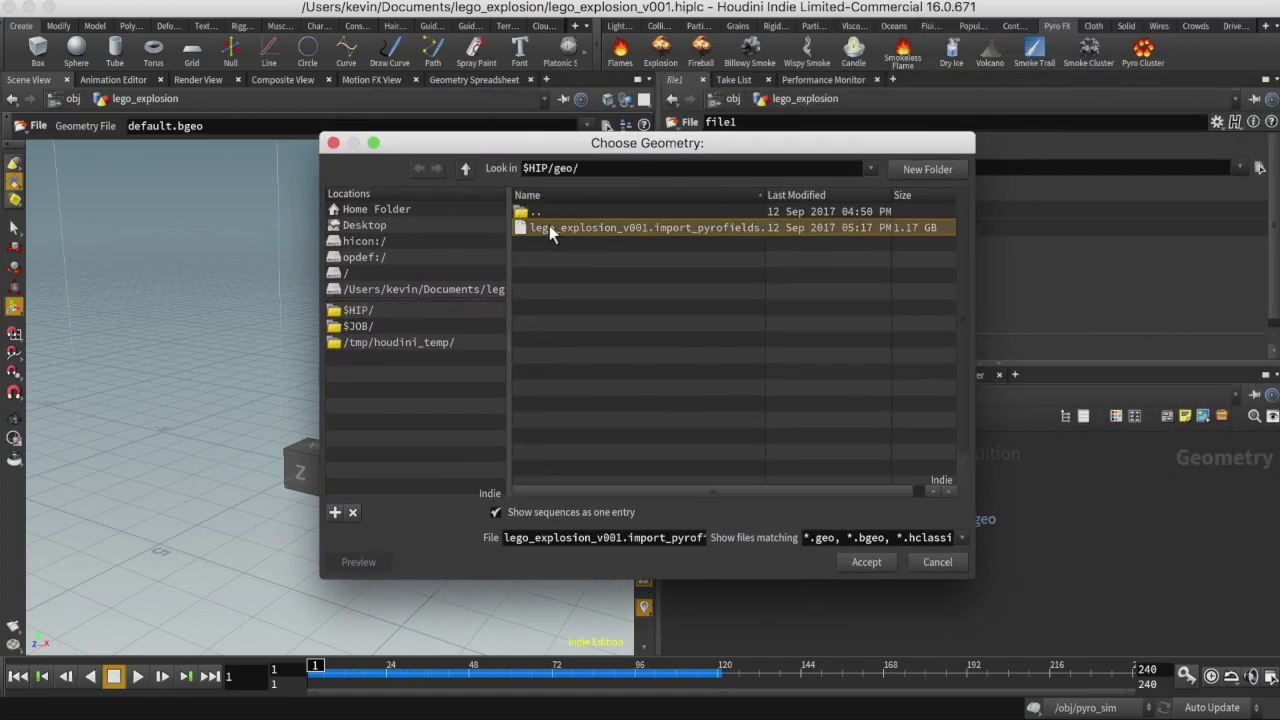
{"action": "left_click_drag", "start_coordinate": [762, 193], "coordinate": [885, 193]}
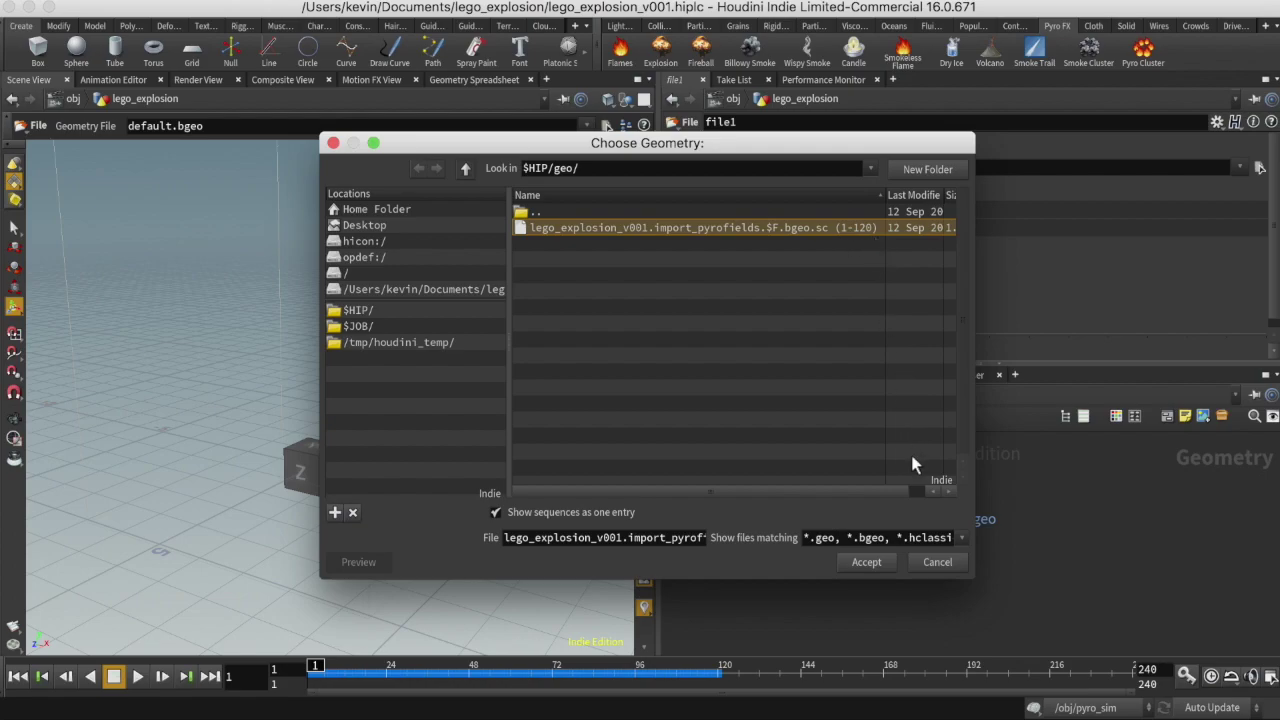
{"action": "left_click", "coordinate": [868, 564]}
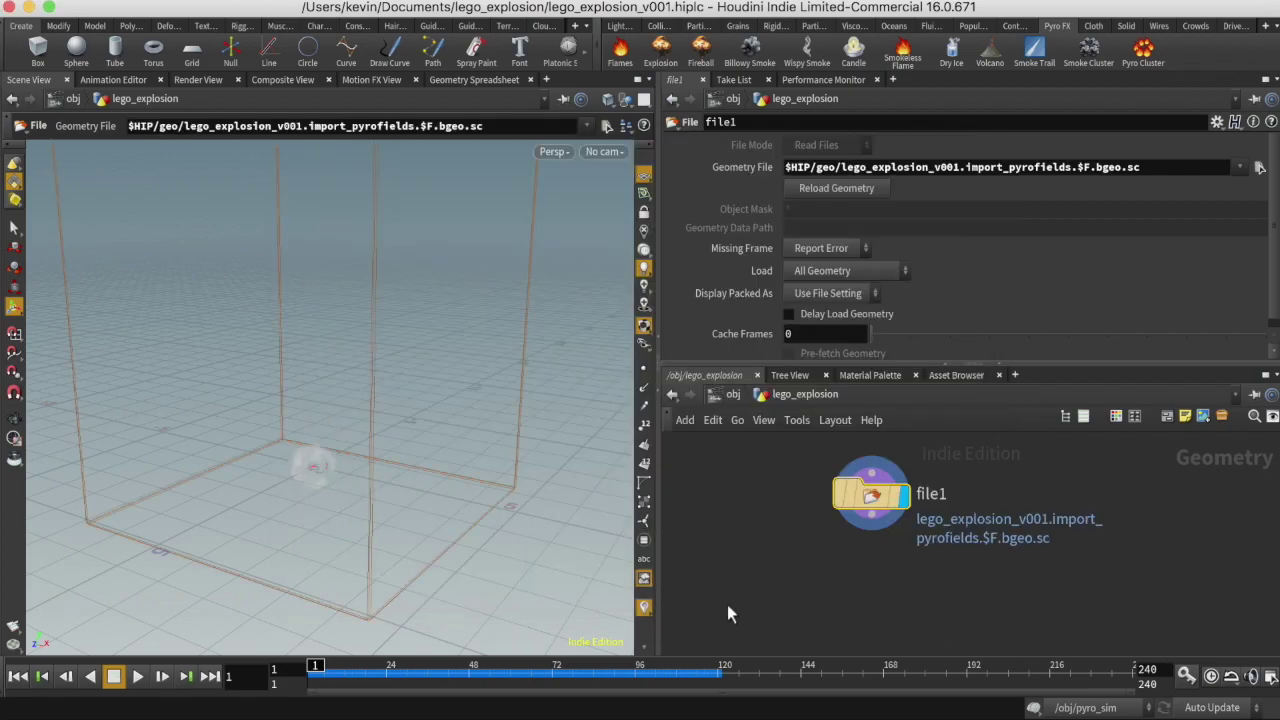
Scrub the timeline and orbit the viewport to inspect the growing smoke cloud.
{"action": "left_click_drag", "start_coordinate": [312, 672], "coordinate": [518, 675]}
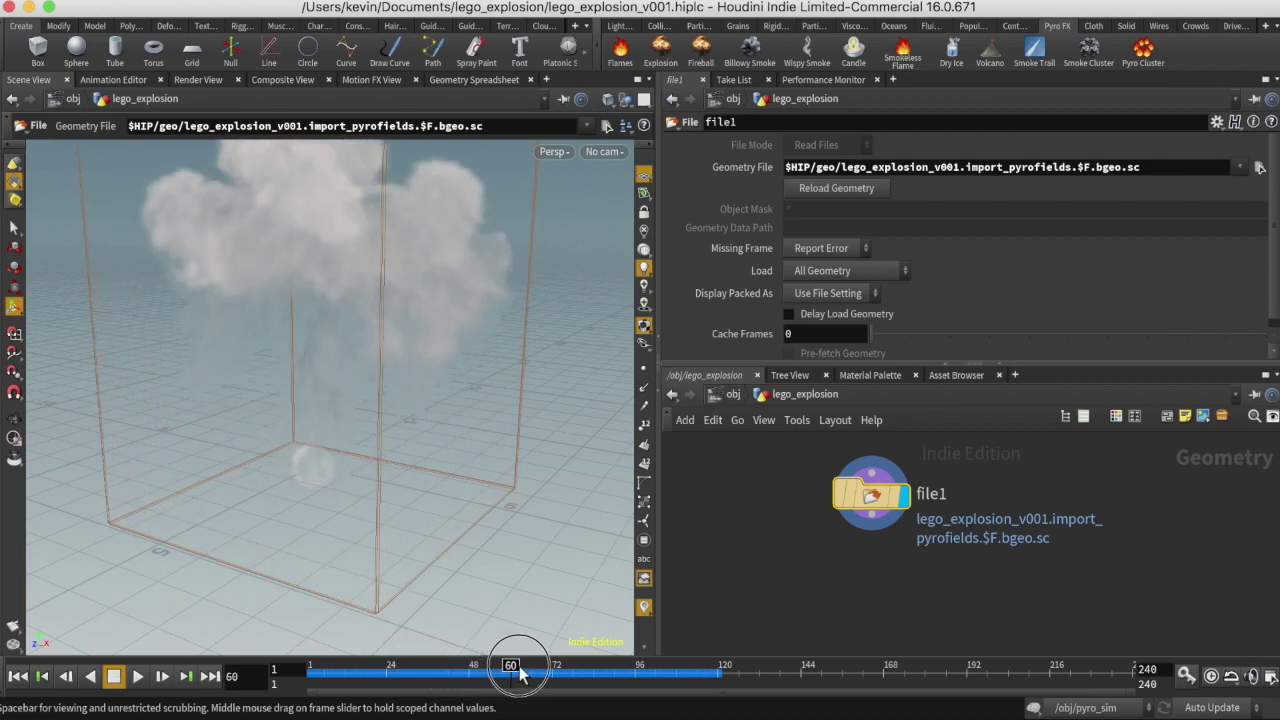
{"action": "key", "text": "Escape"}
{"action": "right_click_drag", "start_coordinate": [471, 334], "coordinate": [400, 351]}
{"action": "left_click_drag", "start_coordinate": [400, 351], "coordinate": [360, 331]}
{"action": "right_click_drag", "start_coordinate": [360, 331], "coordinate": [485, 420]}
{"action": "key", "text": "Return"}
{"action": "left_click_drag", "start_coordinate": [531, 676], "coordinate": [432, 688]}
Re-enter lego_explosion from /obj and scrub the animation to review the smoke.
{"action": "left_click", "coordinate": [729, 398]}
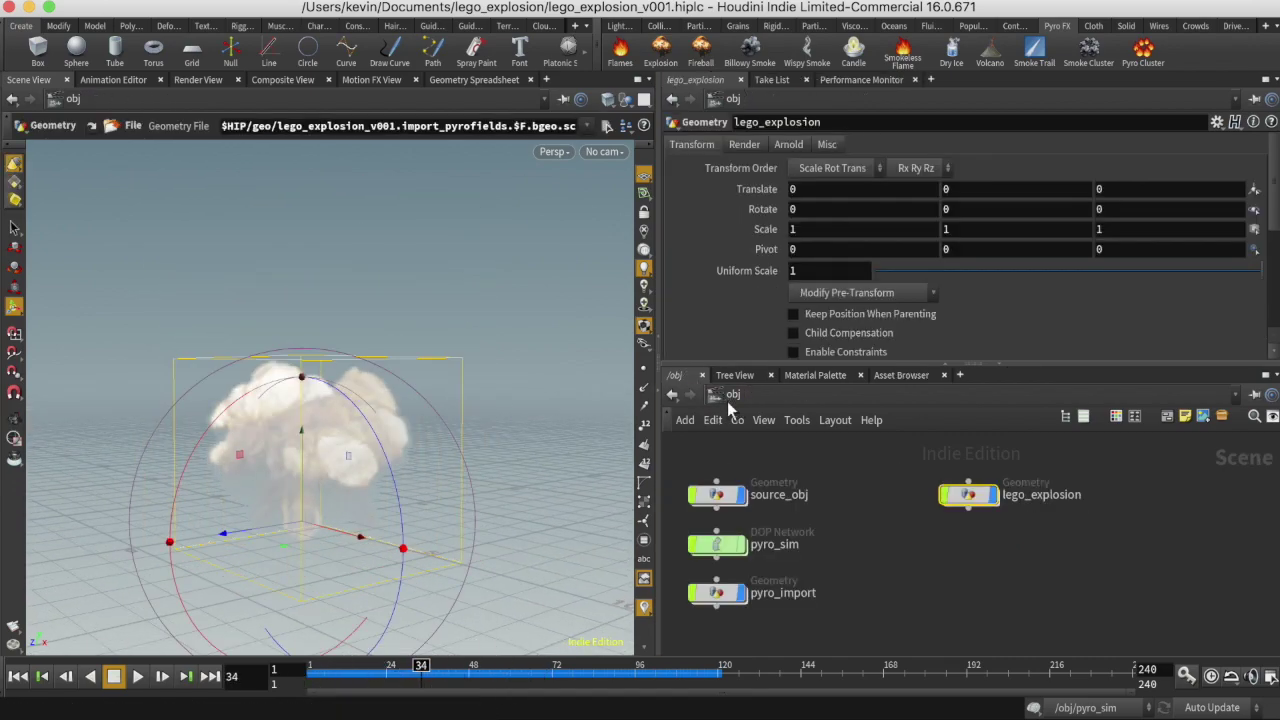
{"action": "mouse_move", "coordinate": [743, 598]}
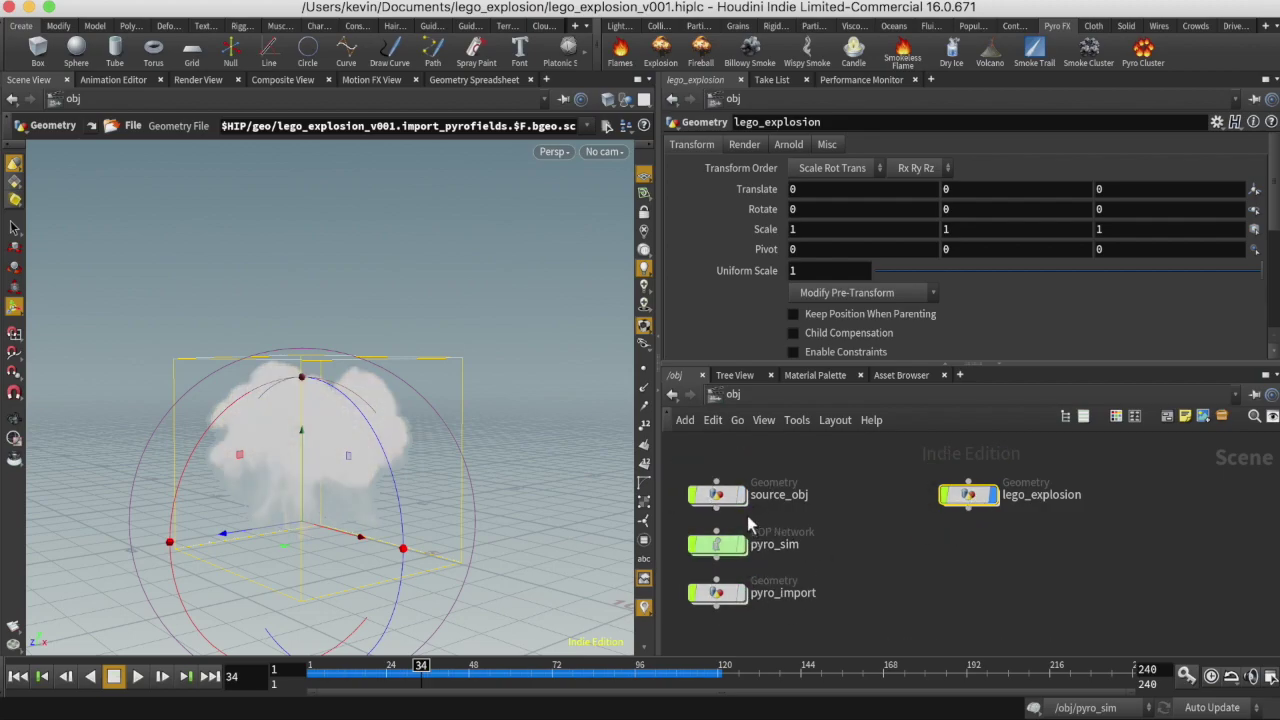
{"action": "double_click", "coordinate": [968, 510]}
{"action": "left_click_drag", "start_coordinate": [425, 672], "coordinate": [540, 683]}
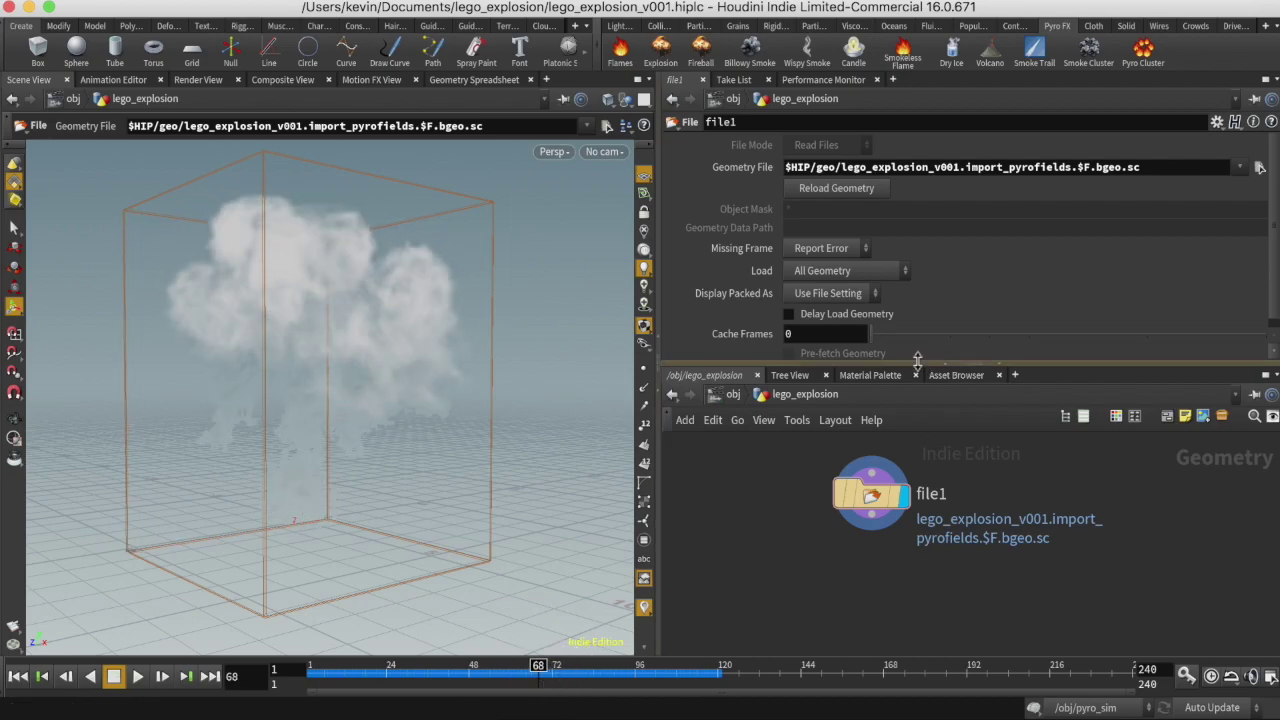
Enlarge the network pane and re-save lego_explosion_v001.hiplc with Ctrl+S.
{"action": "left_click_drag", "start_coordinate": [914, 365], "coordinate": [910, 285]}
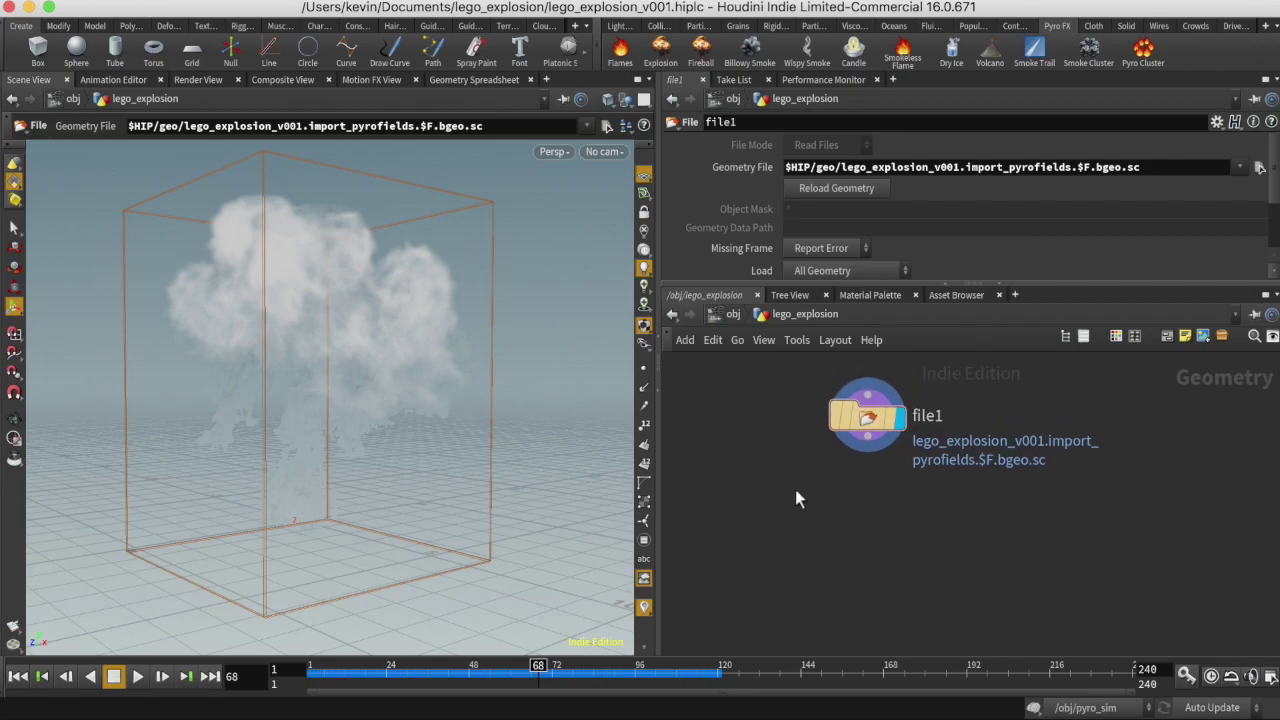
{"action": "key", "text": "super+s"}
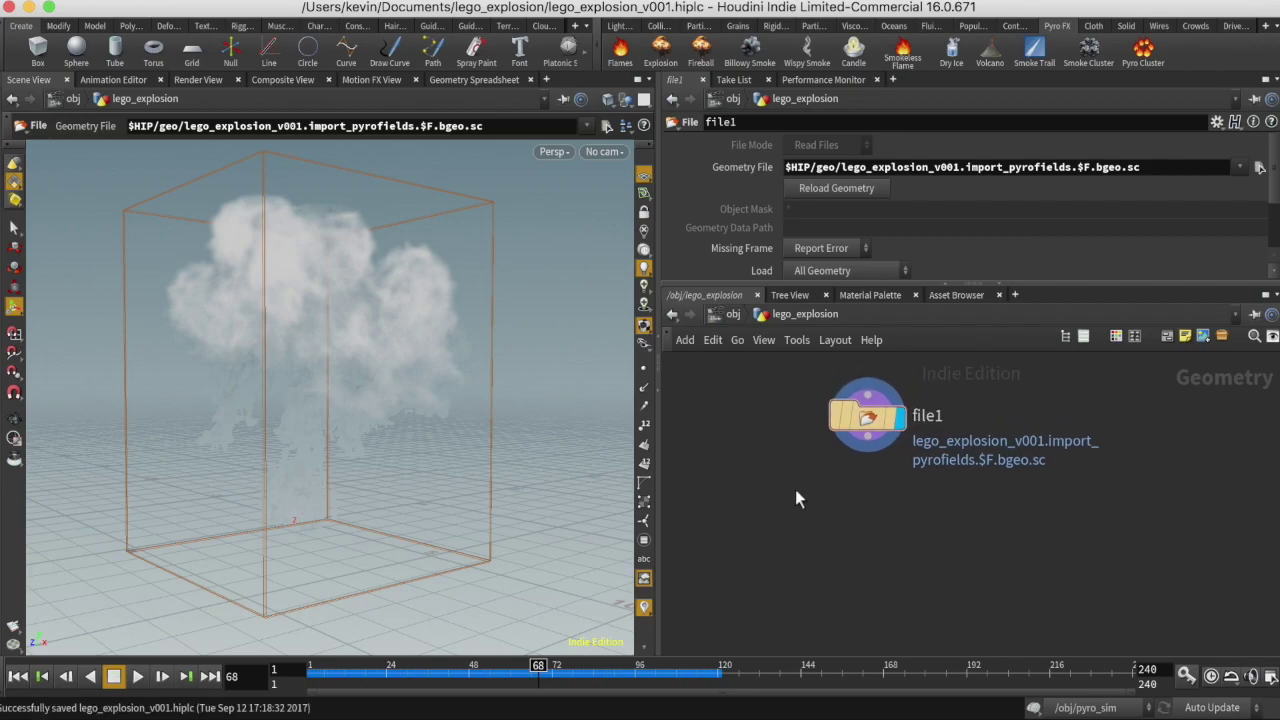
{"action": "key", "text": "Tab"}
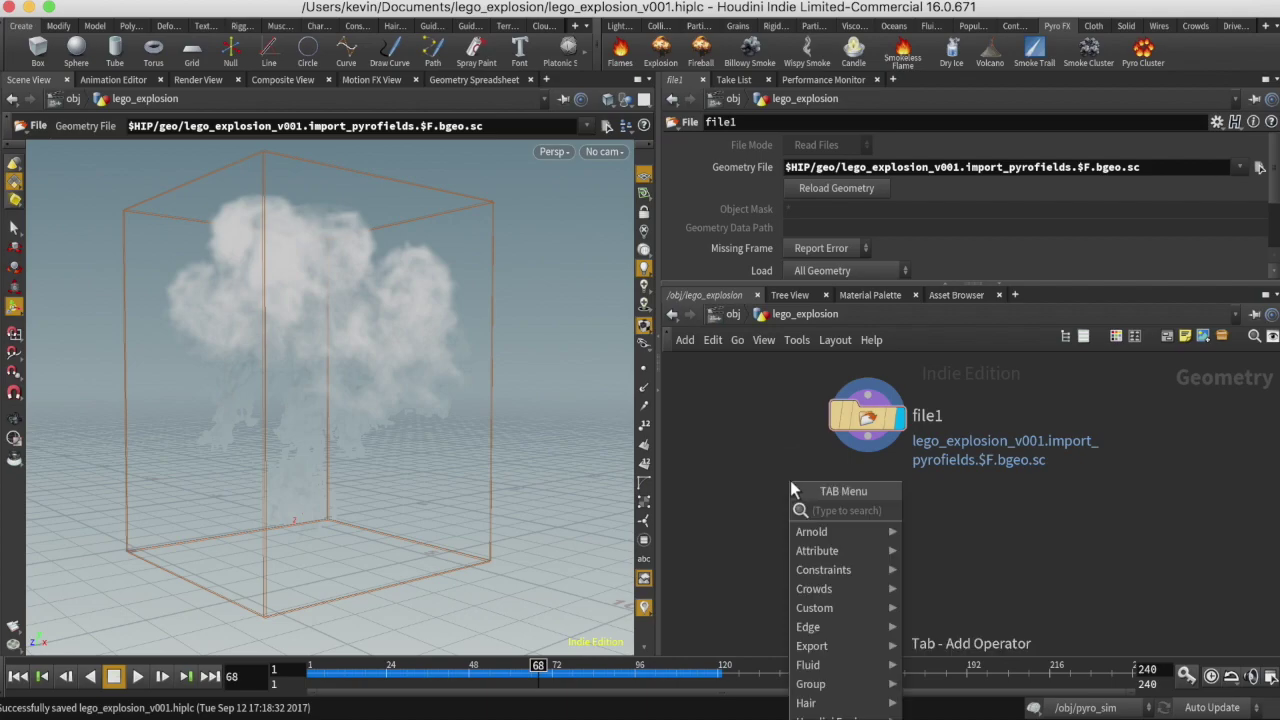
Add a Volume Bound node fed by file1, display it, and scrub to watch the box resize.
{"action": "type", "text": "volume bou"}
{"action": "key", "text": "Return"}
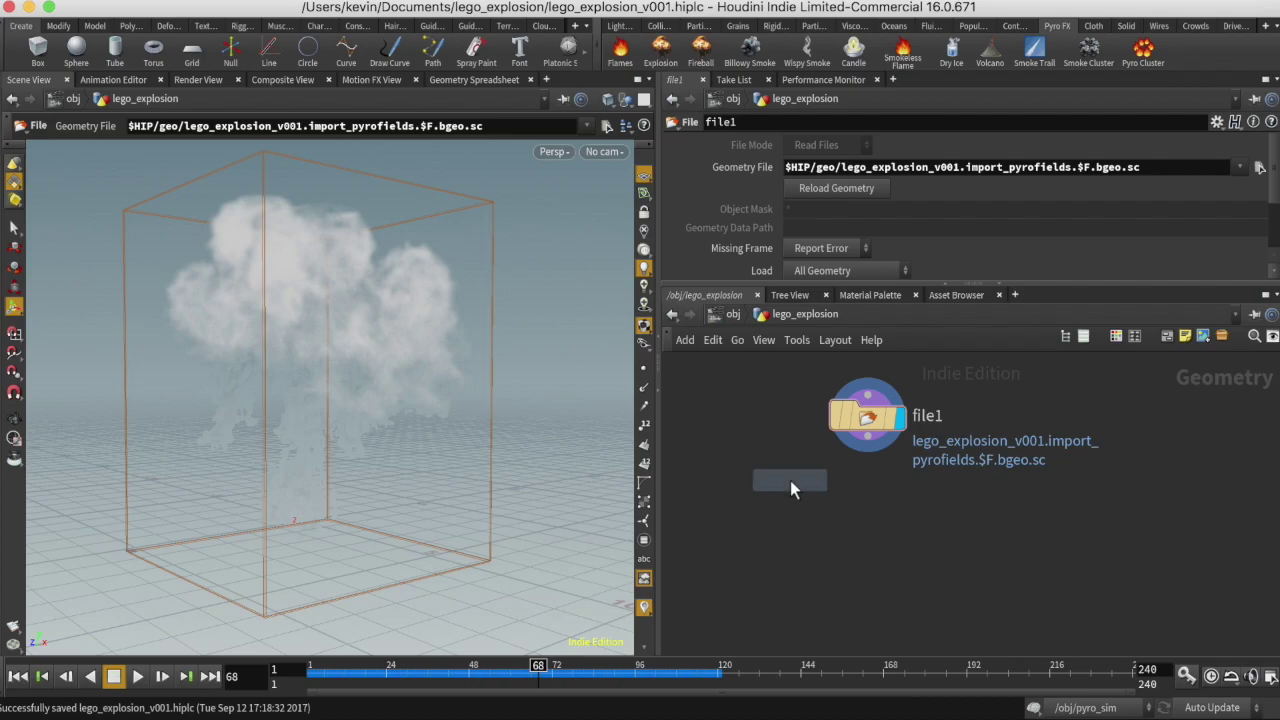
{"action": "left_click", "coordinate": [790, 480]}
{"action": "left_click", "coordinate": [867, 450]}
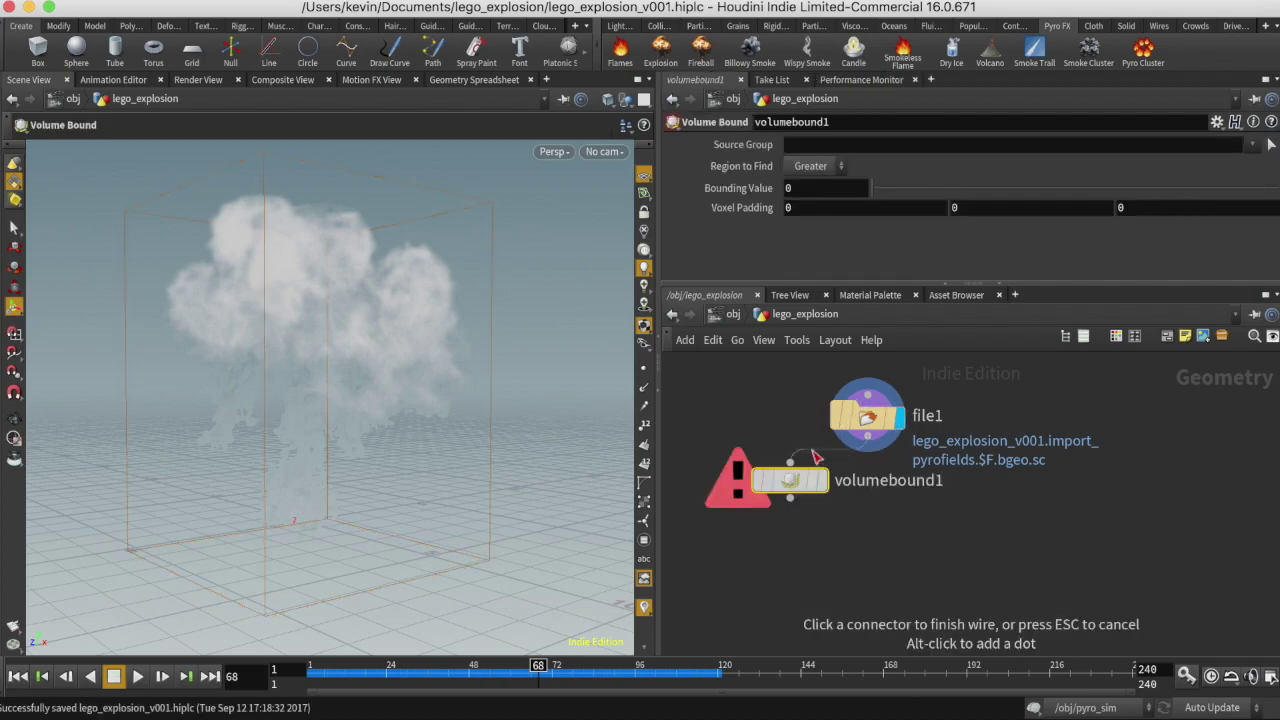
{"action": "left_click", "coordinate": [820, 481]}
{"action": "left_click", "coordinate": [822, 481]}
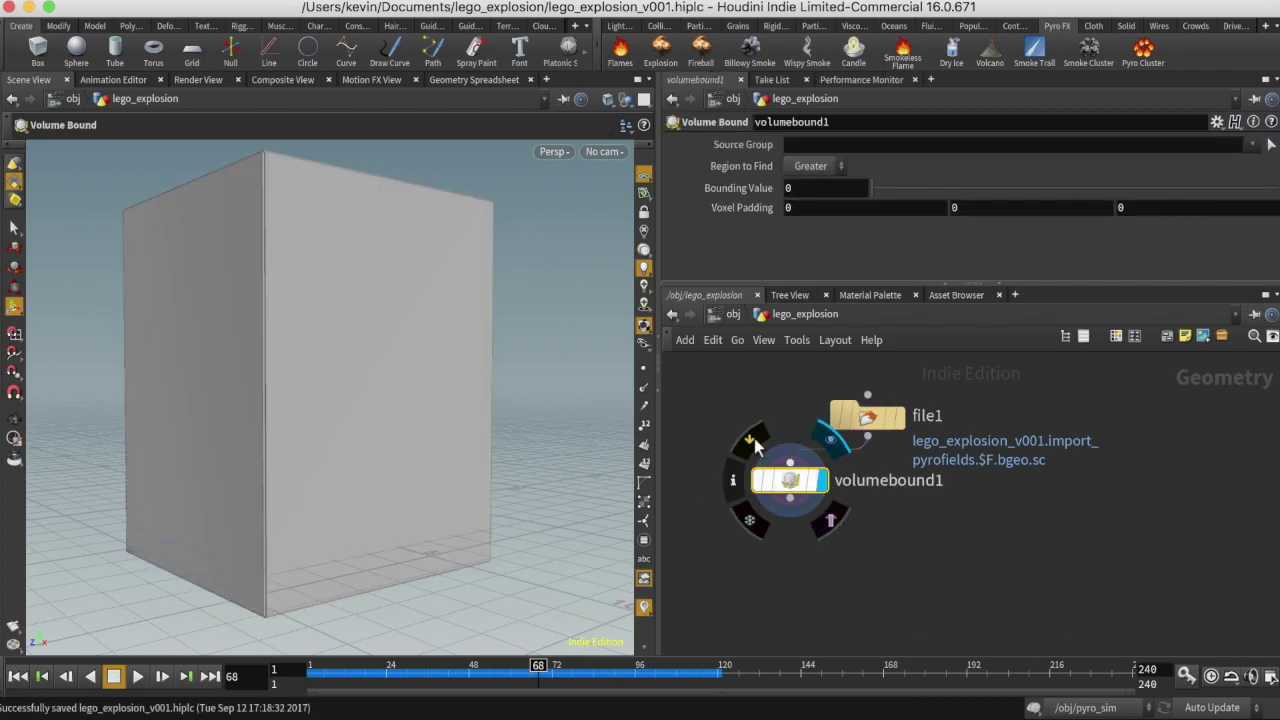
{"action": "left_click_drag", "start_coordinate": [528, 675], "coordinate": [637, 676]}
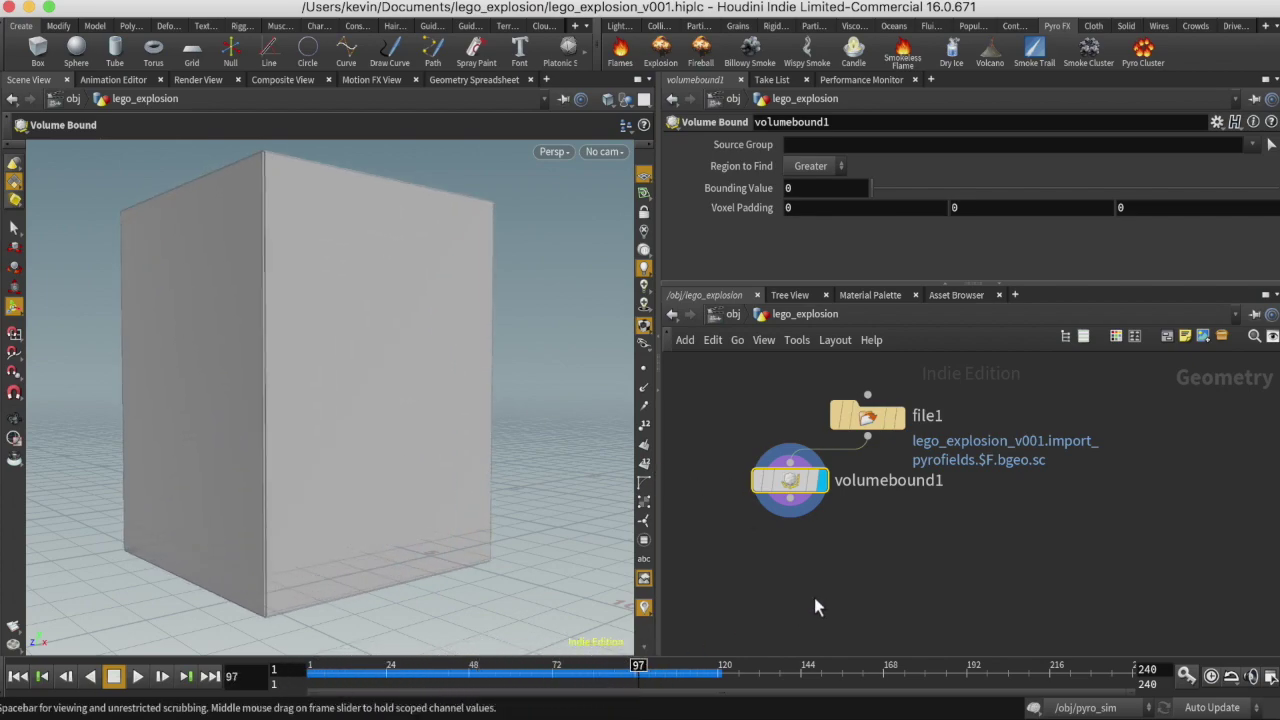
{"action": "key", "text": "Tab"}
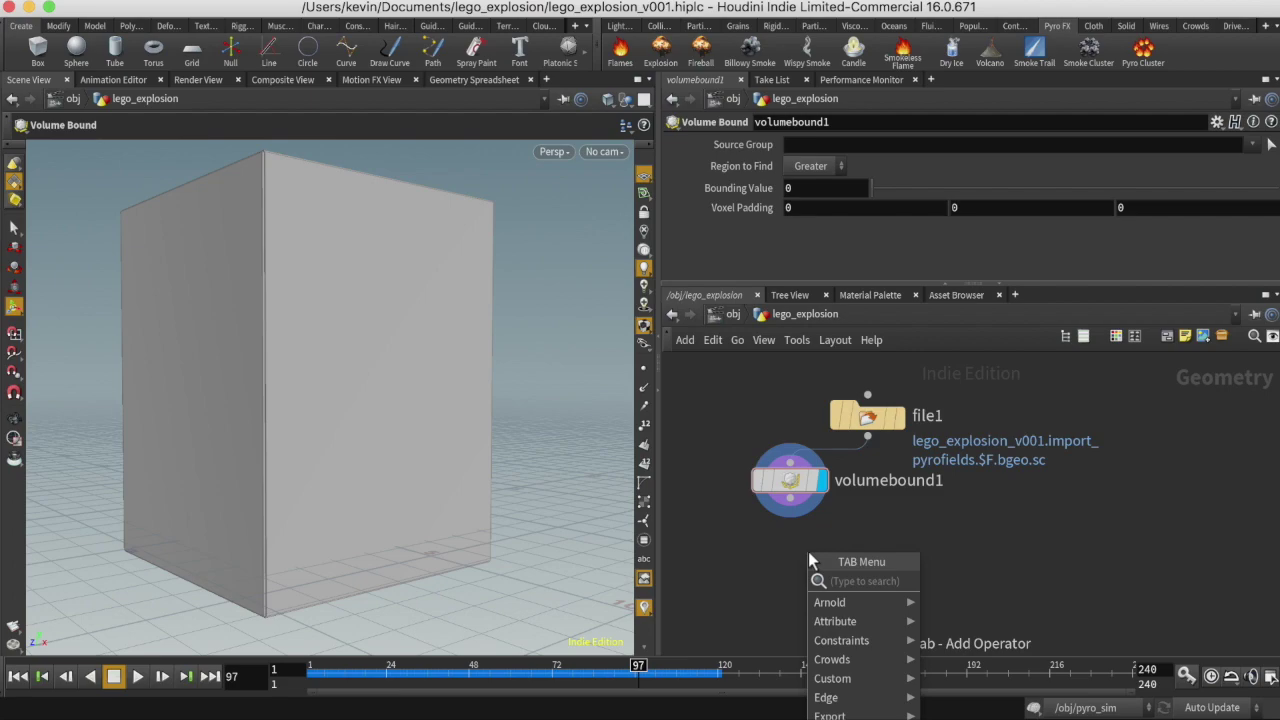
Add pointsfromvolume1 below volumebound1, wire and display it, with Point Separation 0.5.
{"action": "type", "text": "point from"}
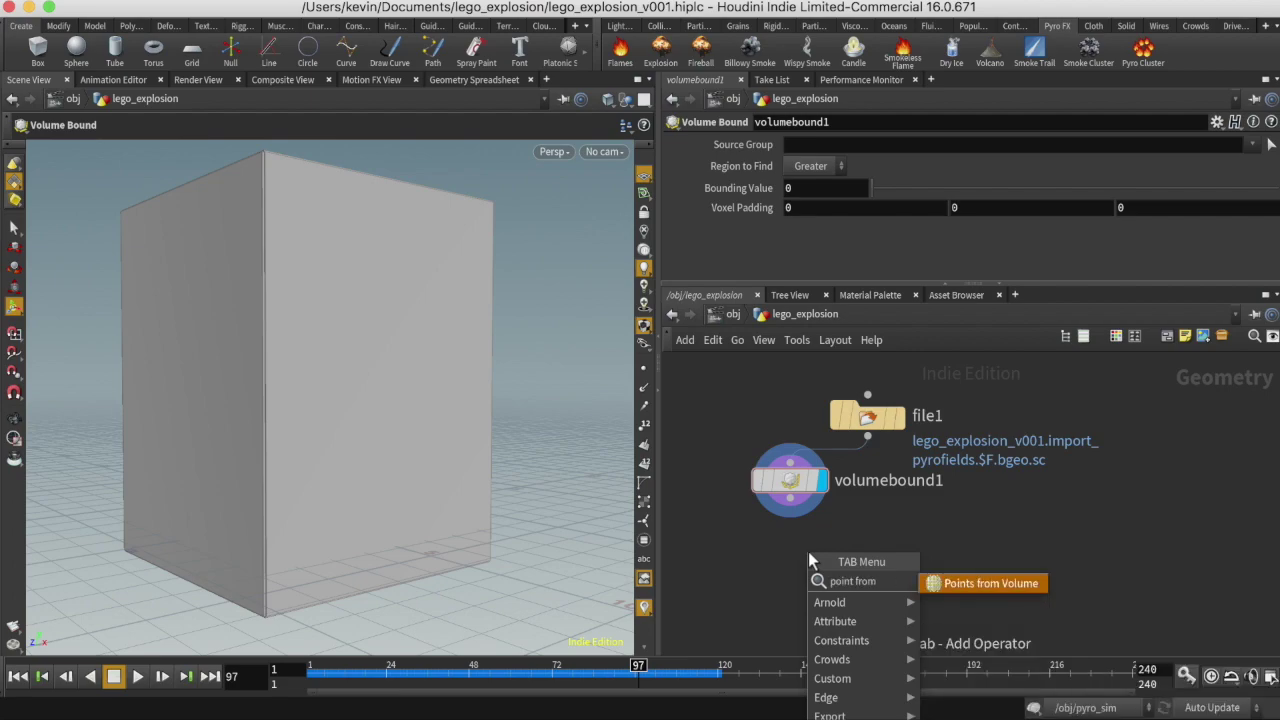
{"action": "key", "text": "Return"}
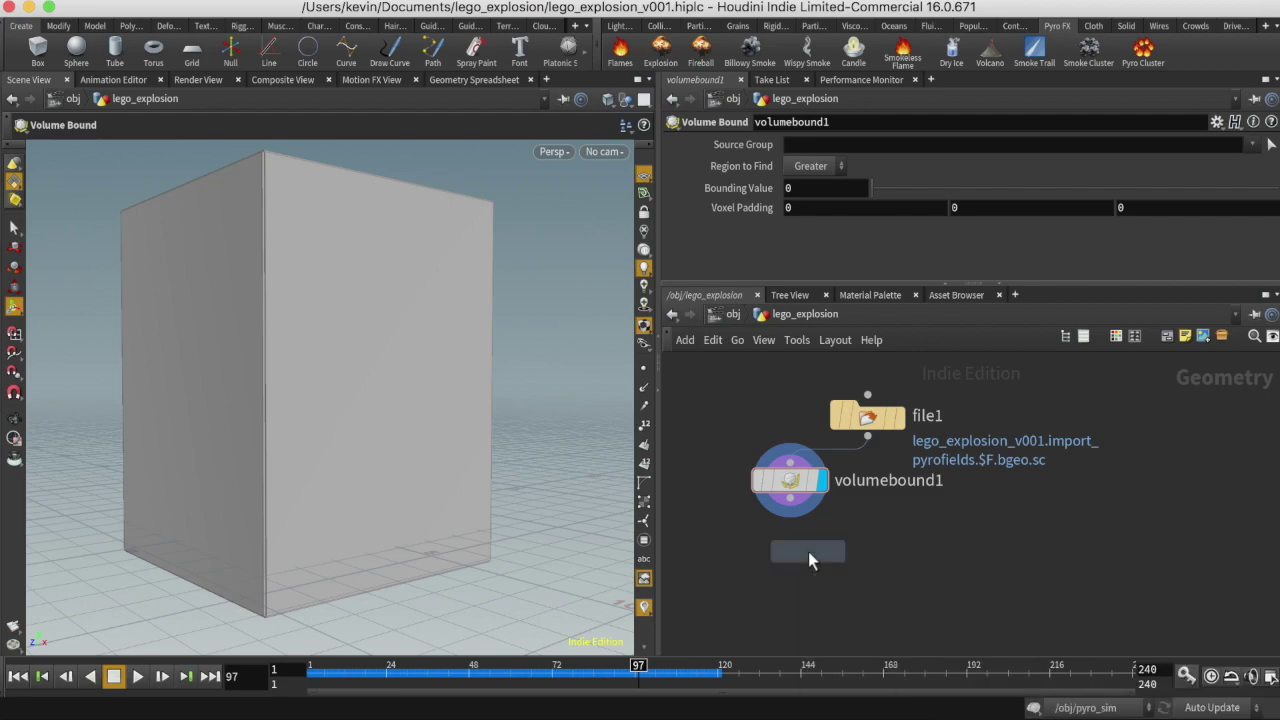
{"action": "left_click", "coordinate": [800, 554]}
{"action": "left_click", "coordinate": [790, 515]}
{"action": "left_click", "coordinate": [822, 565]}
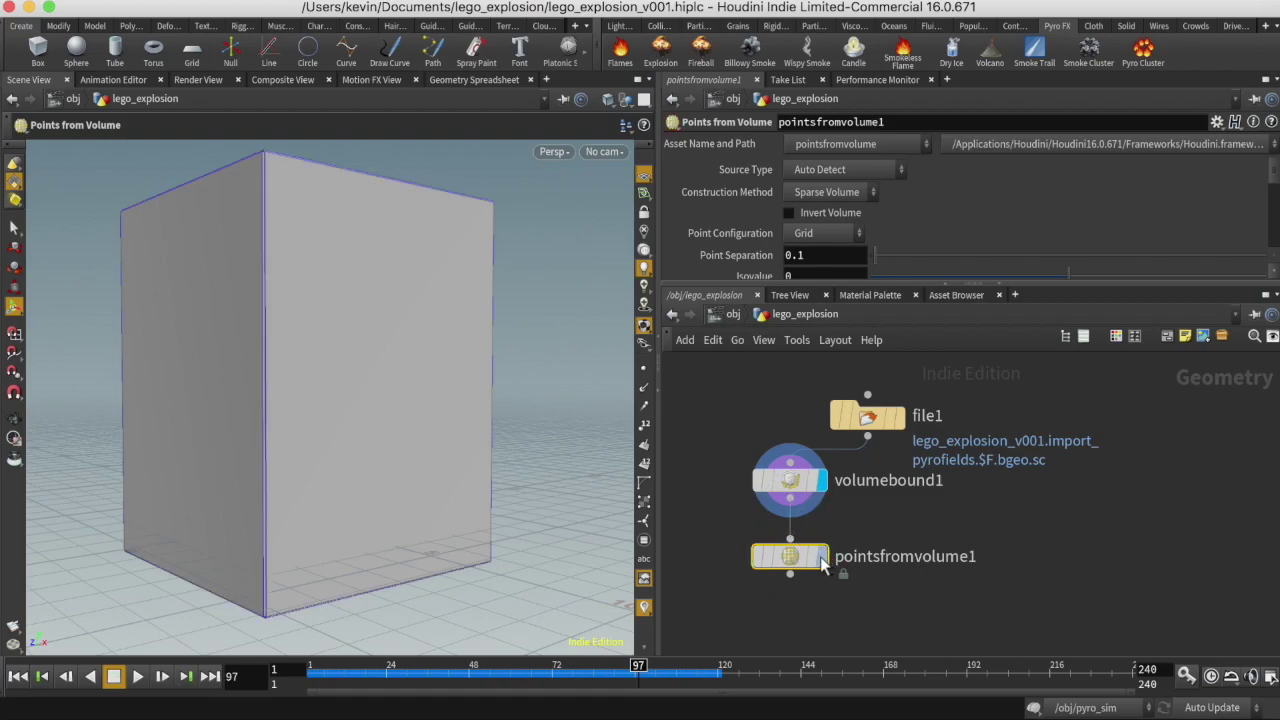
{"action": "left_click", "coordinate": [822, 565]}
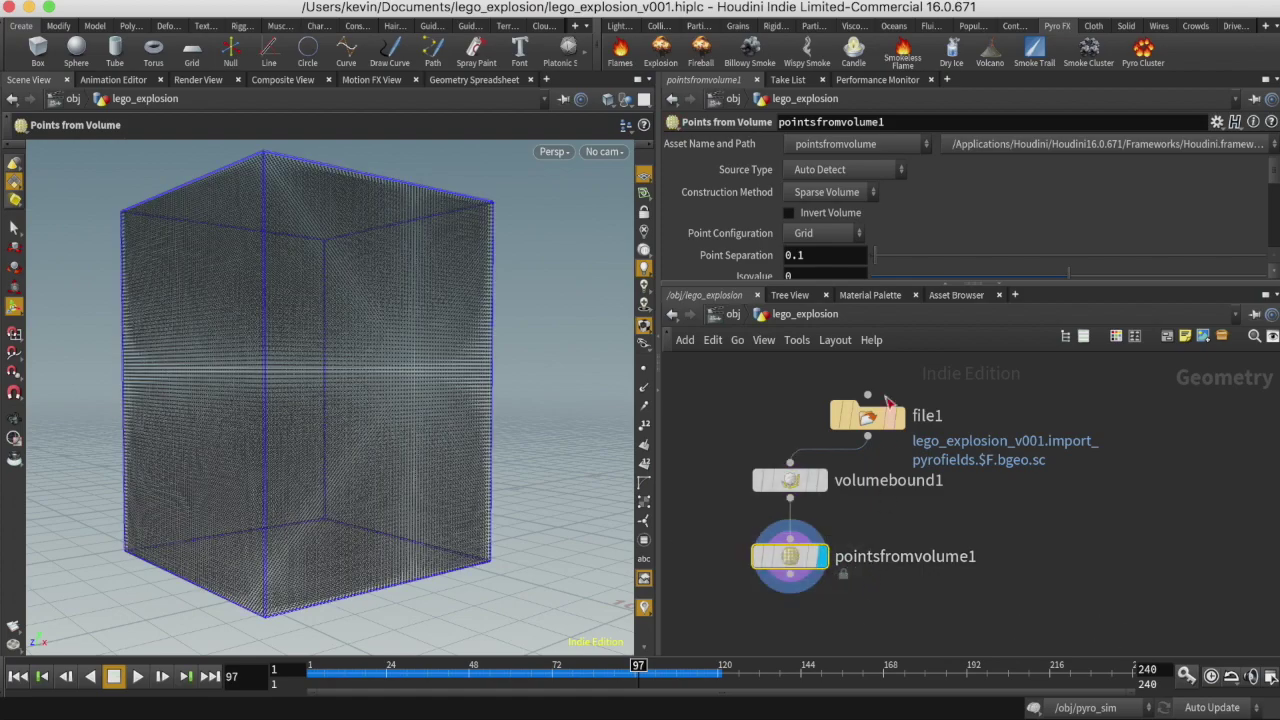
{"action": "left_click", "coordinate": [825, 254]}
{"action": "key", "text": "Return"}
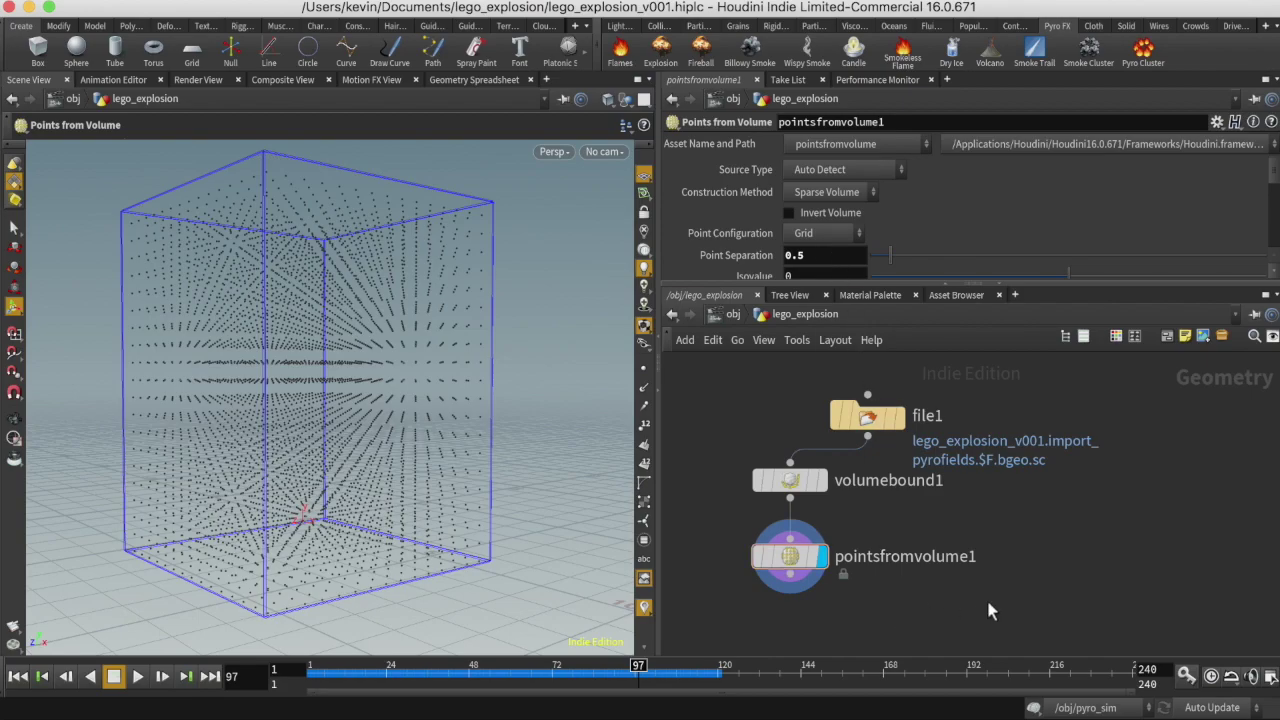
Scrub back to an earlier frame, shift file1 right, and search for Attribute from Volume.
{"action": "middle_click_drag", "start_coordinate": [994, 603], "coordinate": [920, 597]}
{"action": "mouse_move", "coordinate": [566, 676]}
{"action": "left_mouse_down"}
{"action": "mouse_move", "coordinate": [314, 678]}
{"action": "mouse_move", "coordinate": [689, 680]}
{"action": "mouse_move", "coordinate": [406, 686]}
{"action": "mouse_move", "coordinate": [623, 678]}
{"action": "left_mouse_up"}
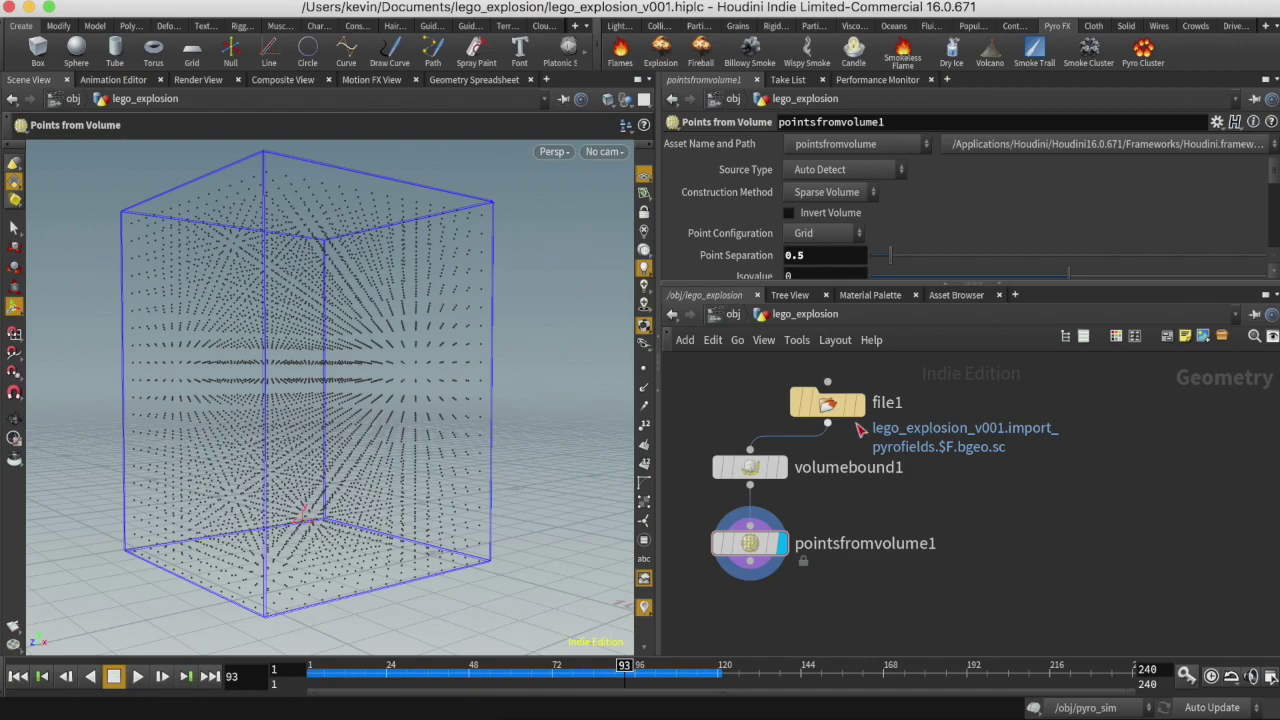
{"action": "left_click_drag", "start_coordinate": [829, 404], "coordinate": [955, 399]}
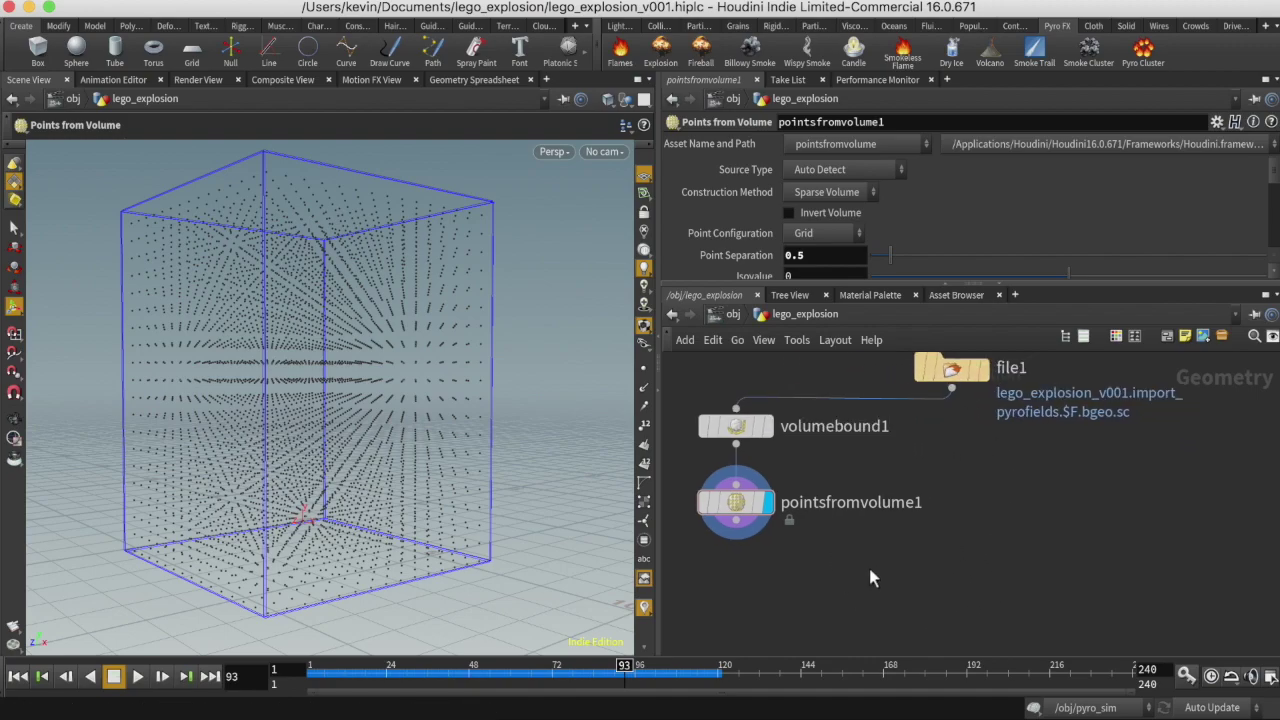
{"action": "key", "text": "Tab"}
{"action": "type", "text": "attribute from"}
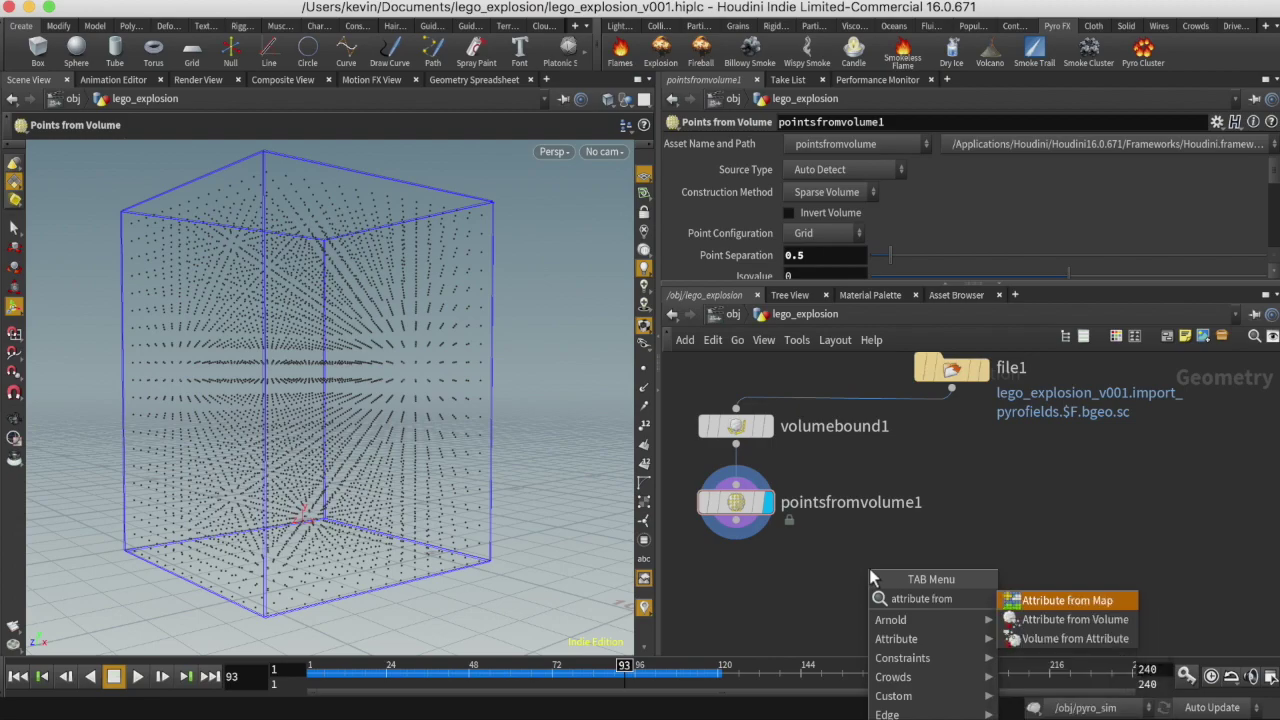
Place attribfromvolume1 below pointsfromvolume1 and wire file1 into its second input.
{"action": "key", "text": "Down"}
{"action": "key", "text": "Return"}
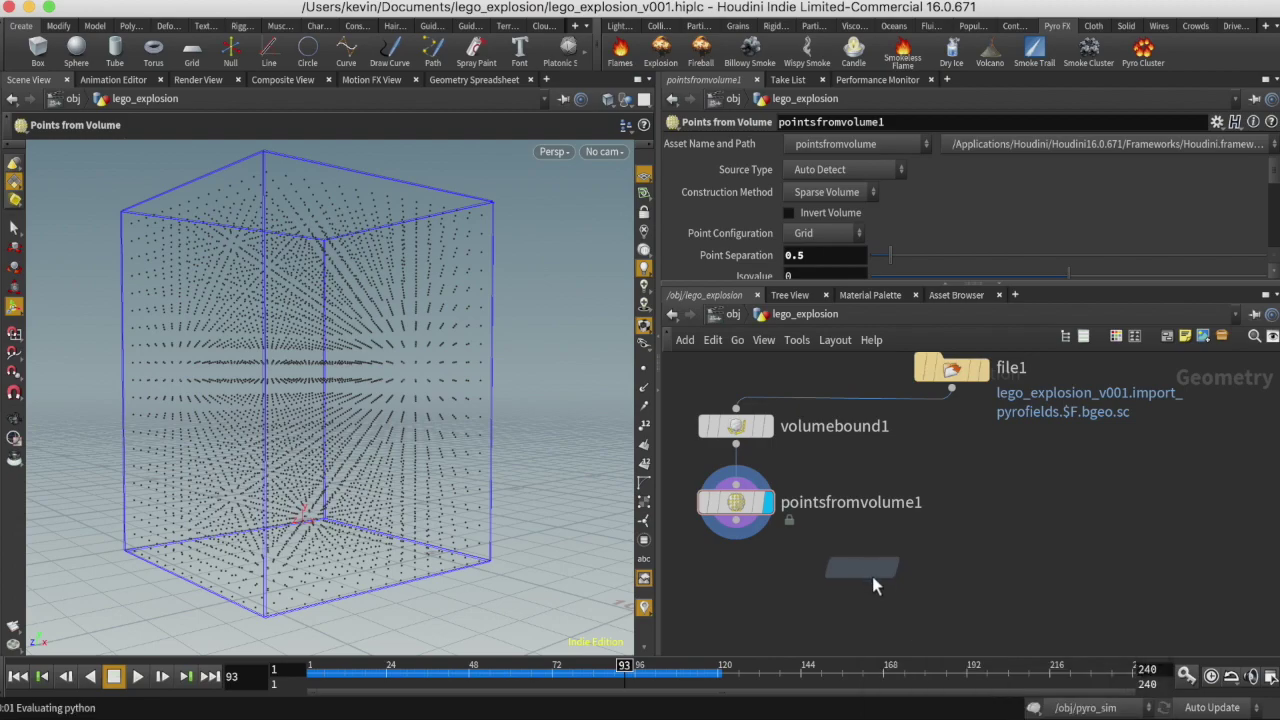
{"action": "left_click", "coordinate": [884, 606]}
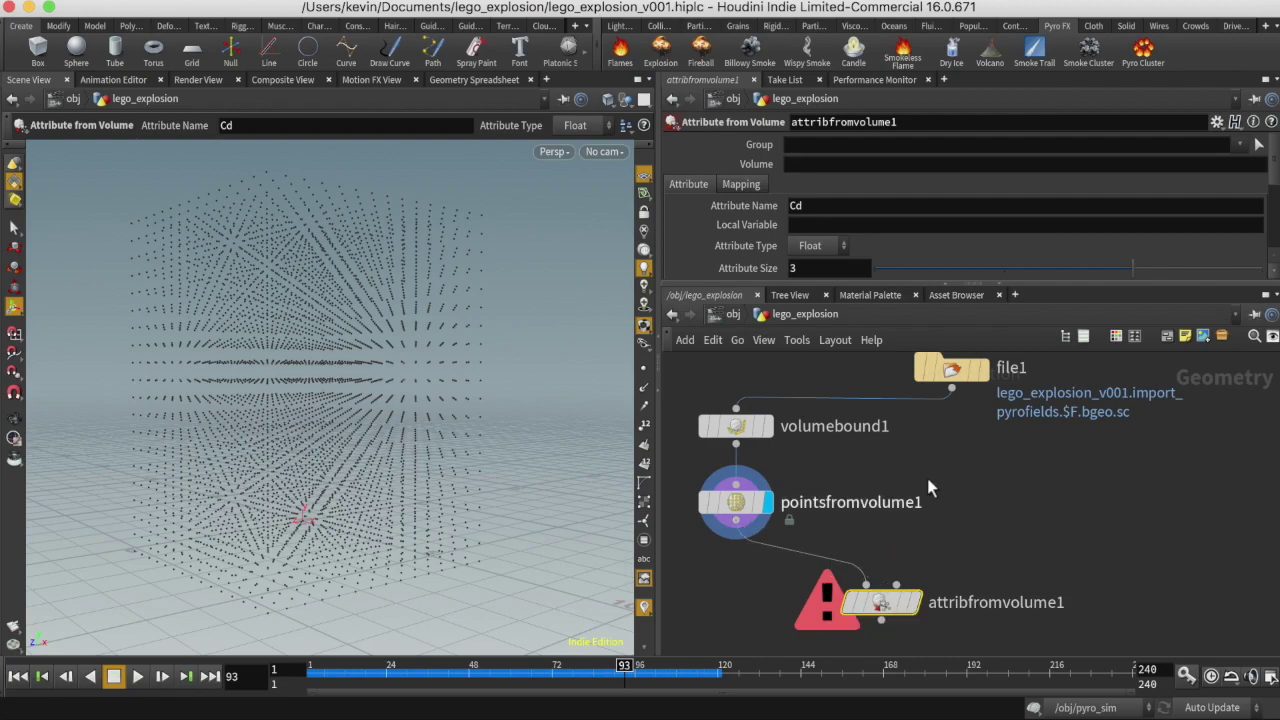
{"action": "left_click", "coordinate": [951, 389]}
{"action": "left_click", "coordinate": [896, 585]}
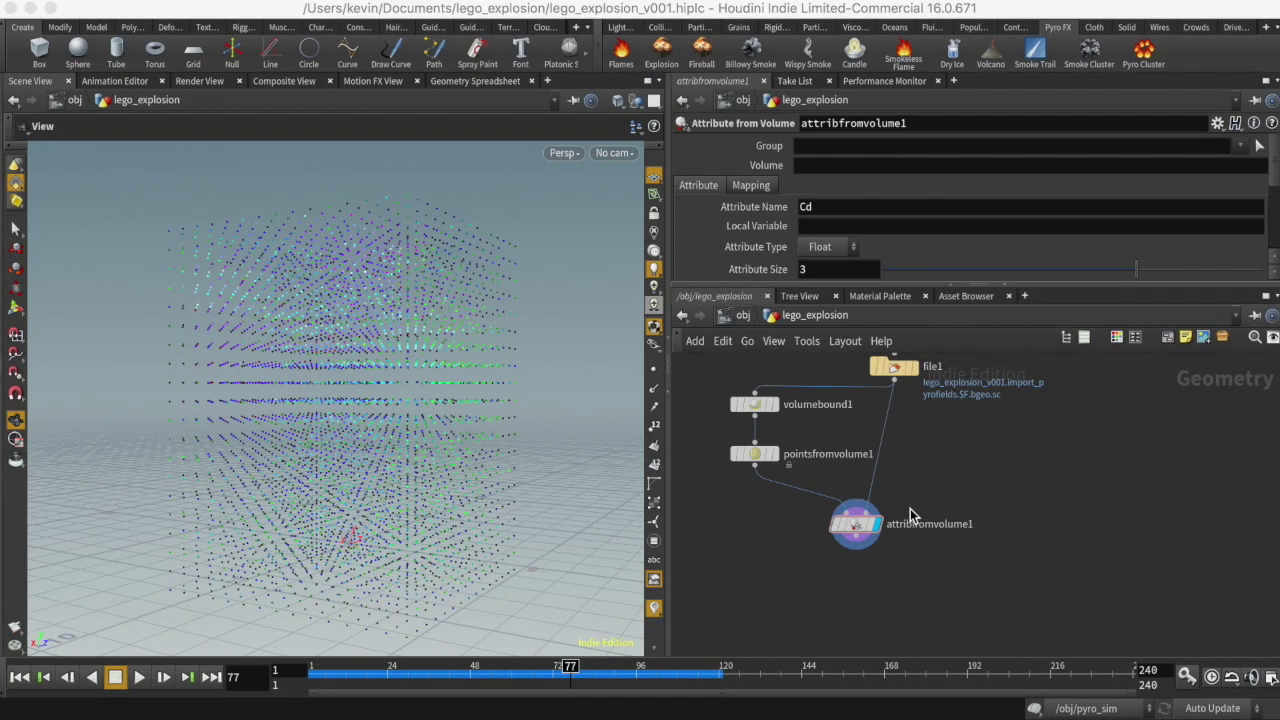
Set attribfromvolume1's Volume to density so points get Cd from it.
{"action": "scroll", "coordinate": [941, 474], "scroll_direction": "up", "scroll_amount": 3}
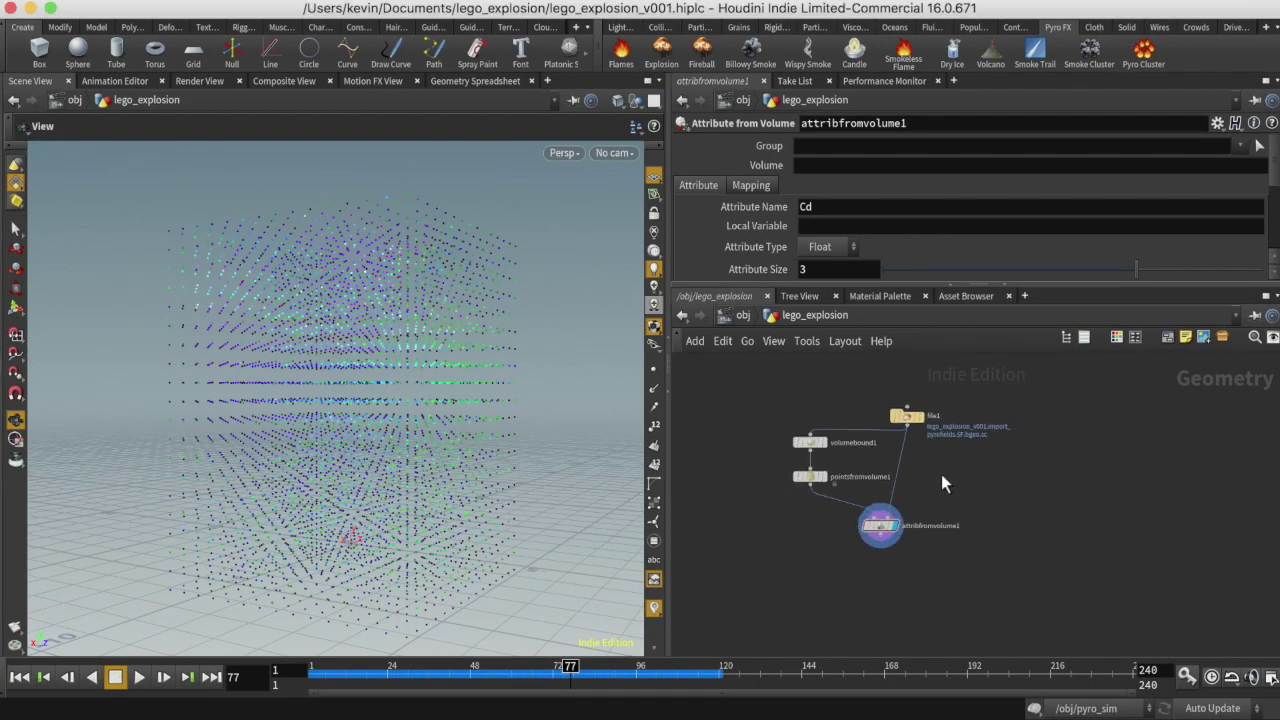
{"action": "middle_click_drag", "start_coordinate": [955, 483], "coordinate": [984, 488]}
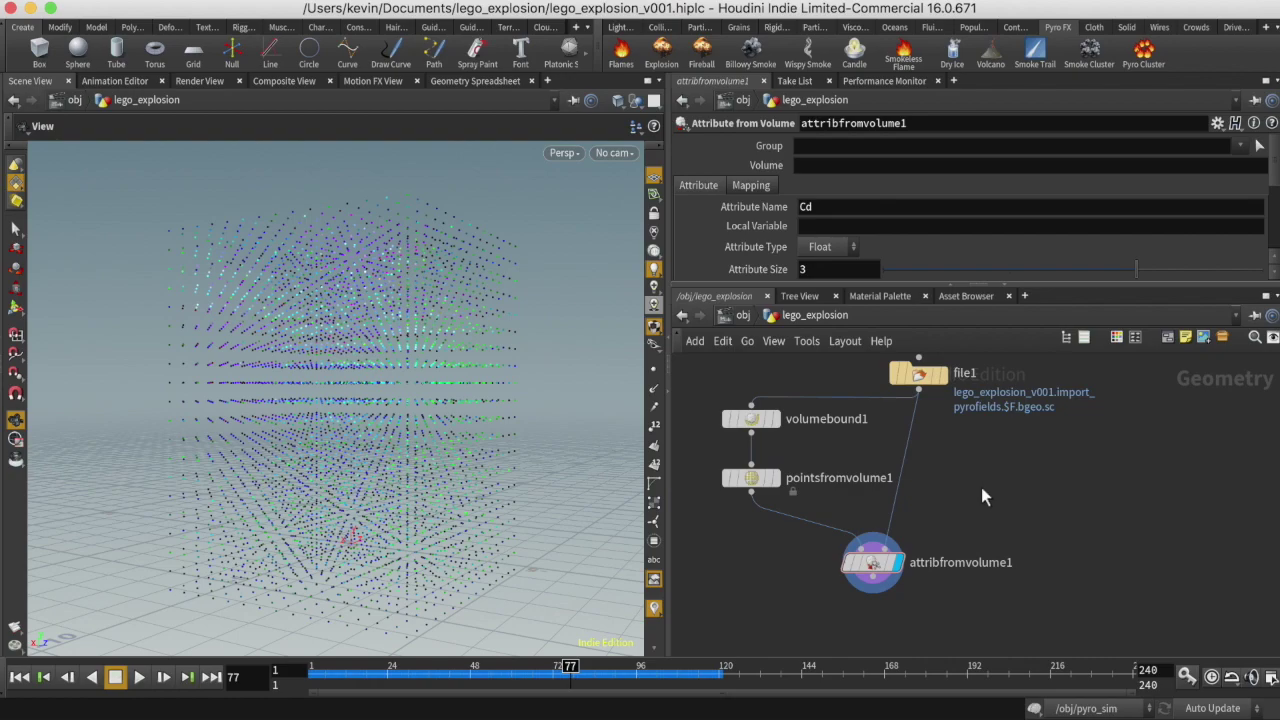
{"action": "left_click_drag", "start_coordinate": [975, 504], "coordinate": [805, 615]}
{"action": "key", "text": "Return"}
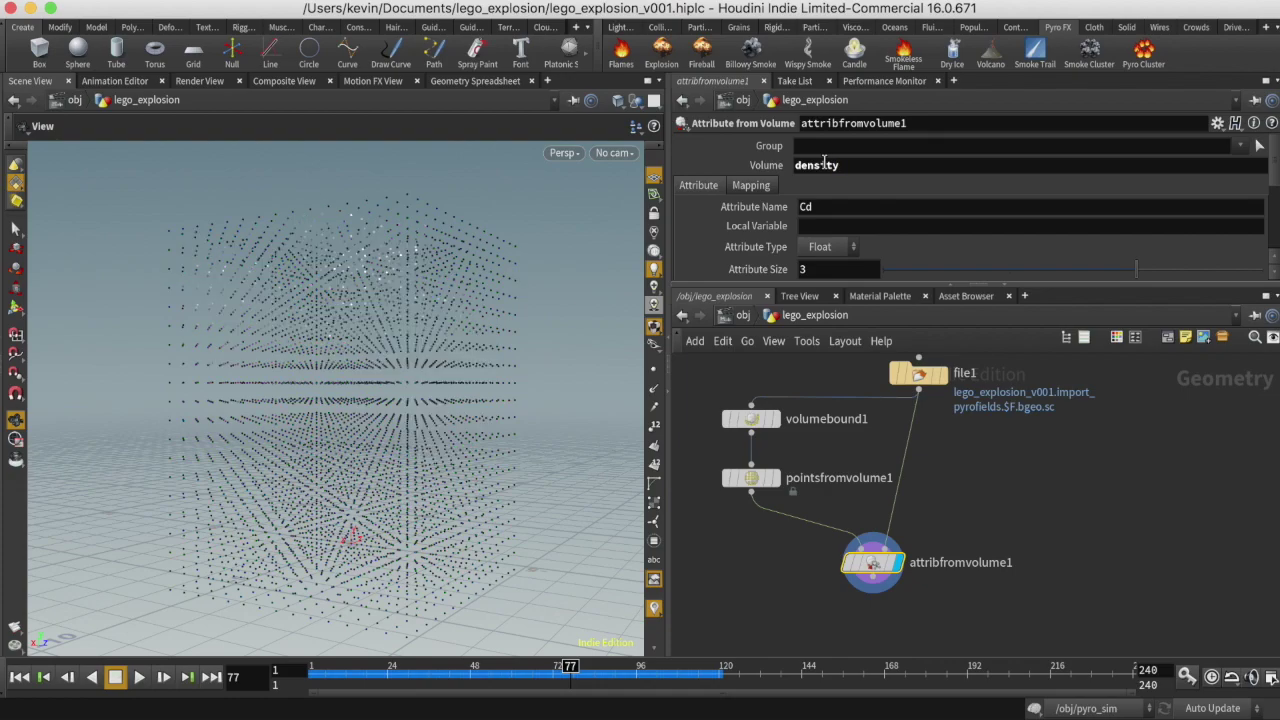
{"action": "scroll", "coordinate": [960, 515], "scroll_direction": "down", "scroll_amount": 5}
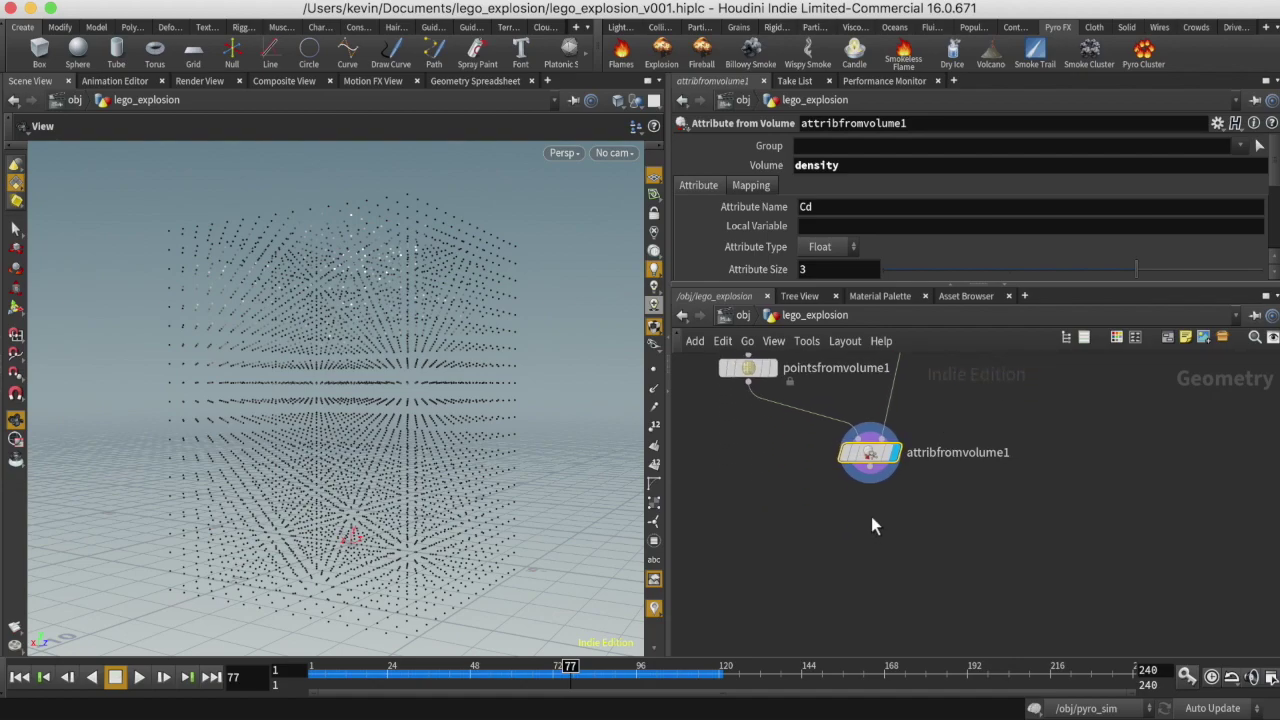
{"action": "middle_click_drag", "start_coordinate": [871, 516], "coordinate": [843, 515]}
{"action": "key", "text": "Tab"}
{"action": "type", "text": "dele"}
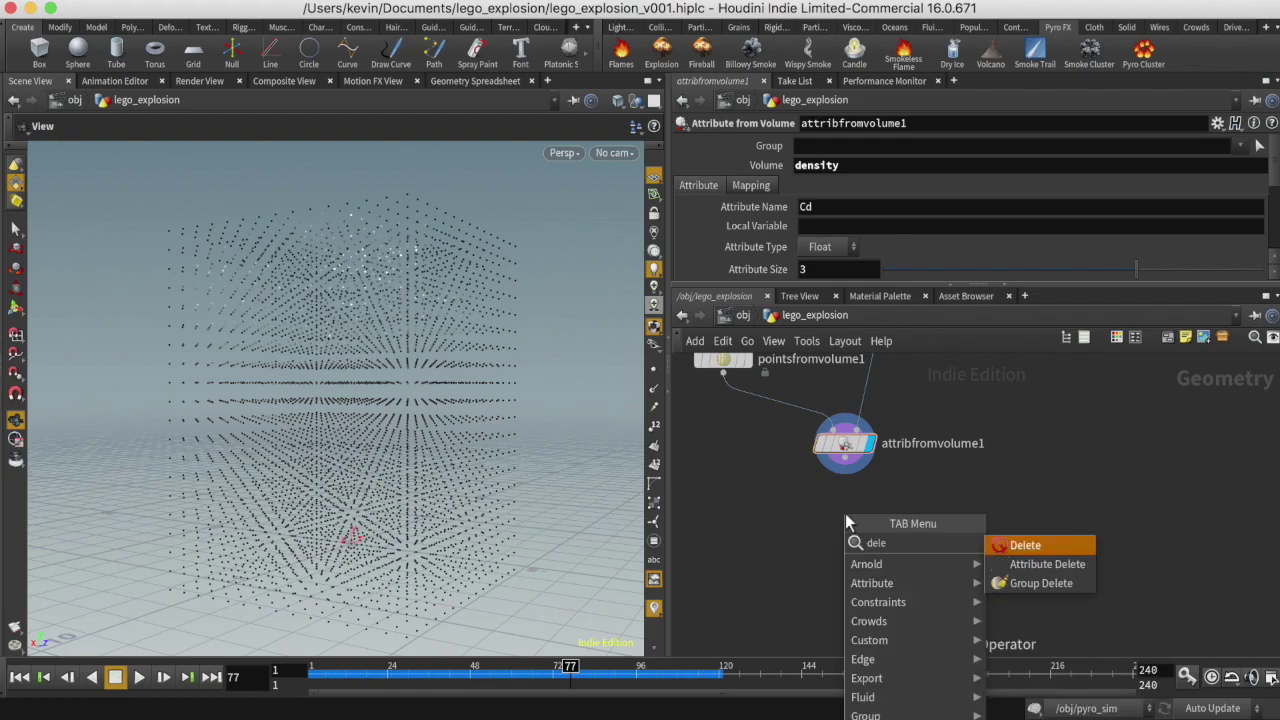
{"action": "key", "text": "Return"}
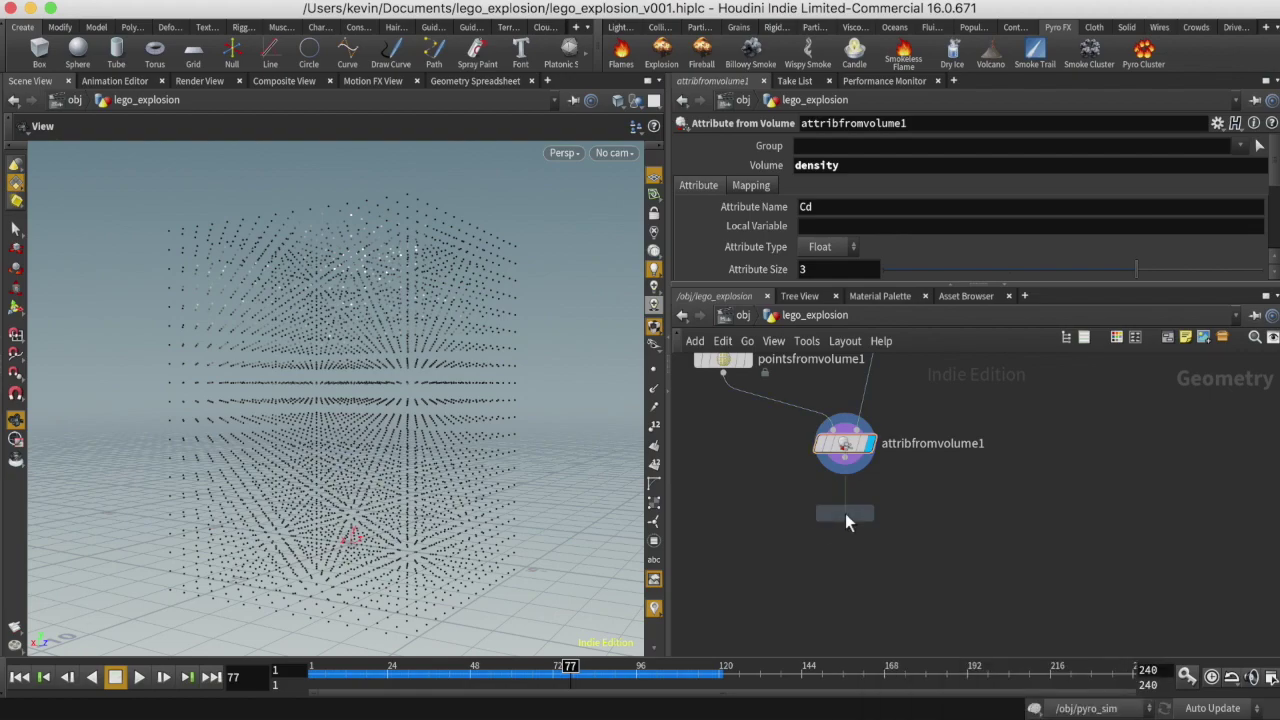
{"action": "left_click", "coordinate": [838, 512]}
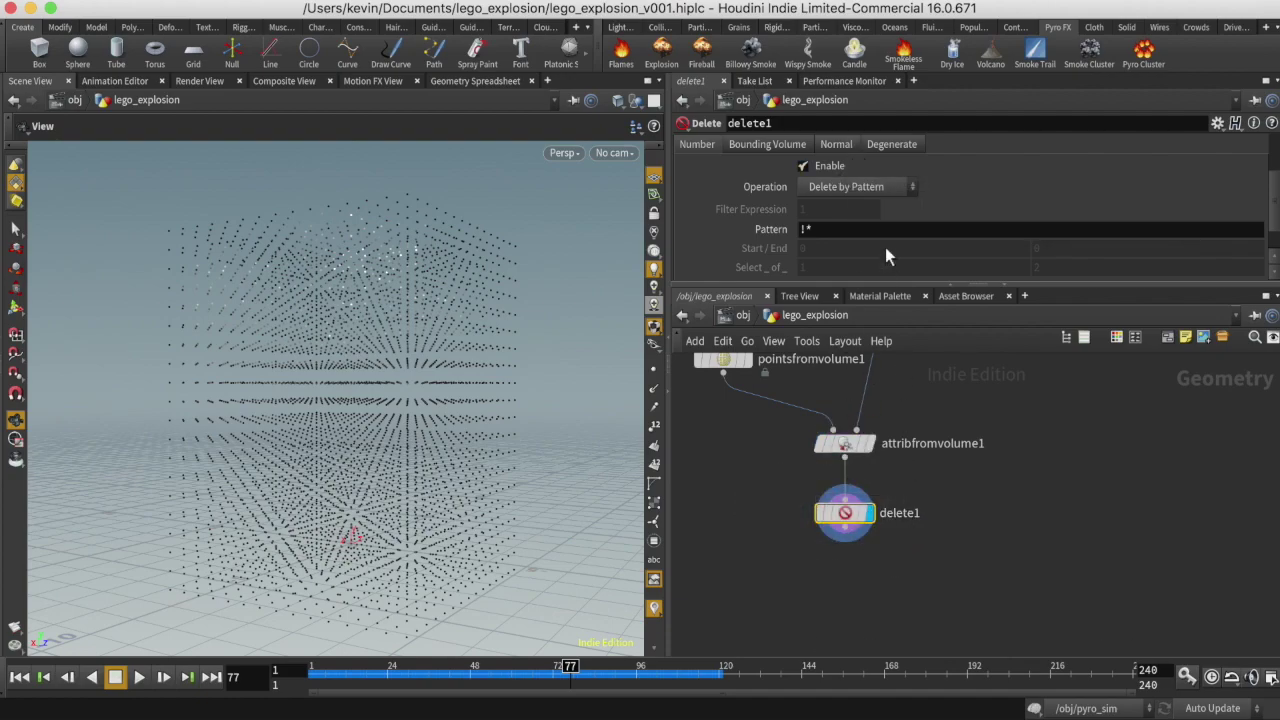
{"action": "scroll", "coordinate": [739, 177], "scroll_direction": "up", "scroll_amount": 4}
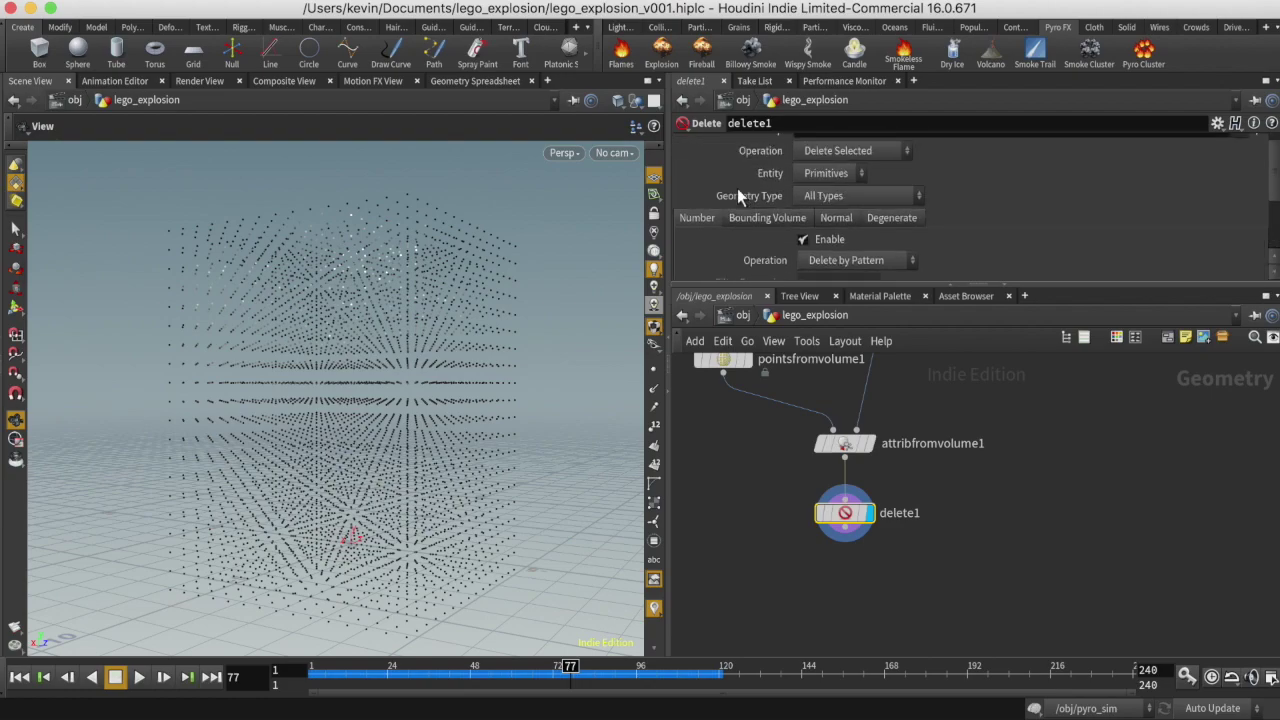
{"action": "left_click", "coordinate": [833, 190]}
{"action": "left_click", "coordinate": [833, 230]}
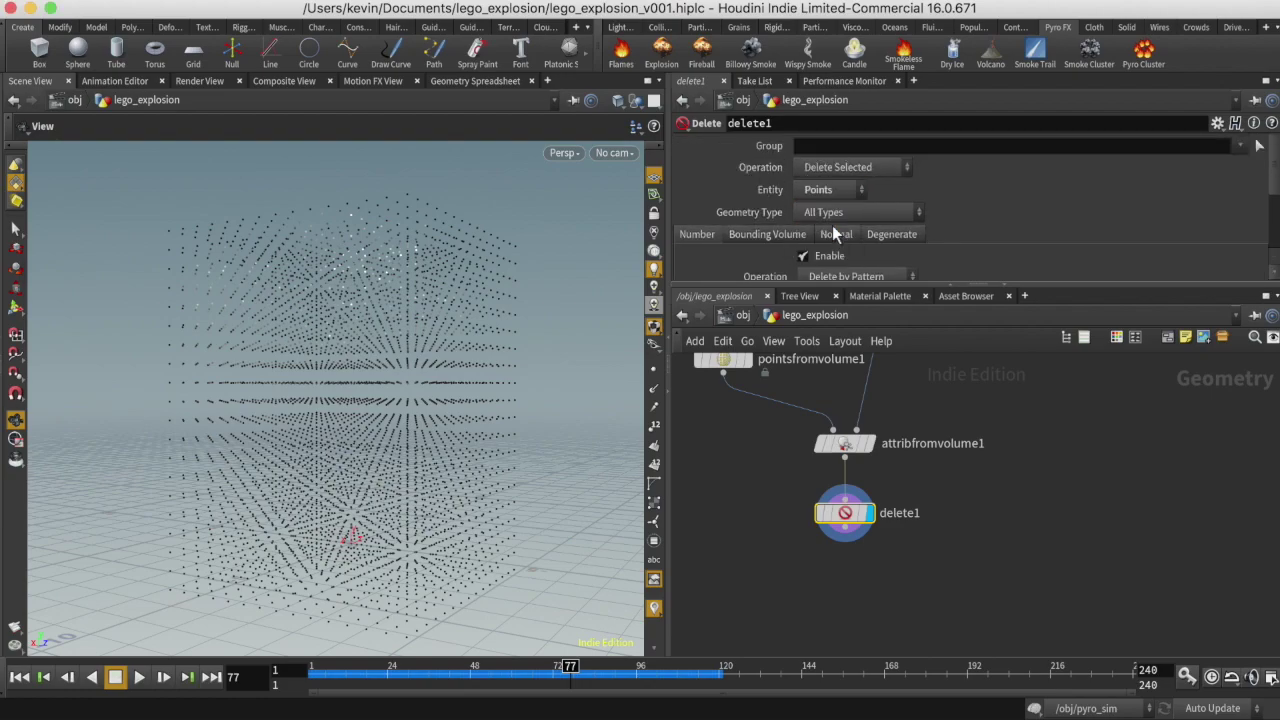
{"action": "scroll", "coordinate": [947, 224], "scroll_direction": "down", "scroll_amount": 3}
{"action": "left_click", "coordinate": [893, 209]}
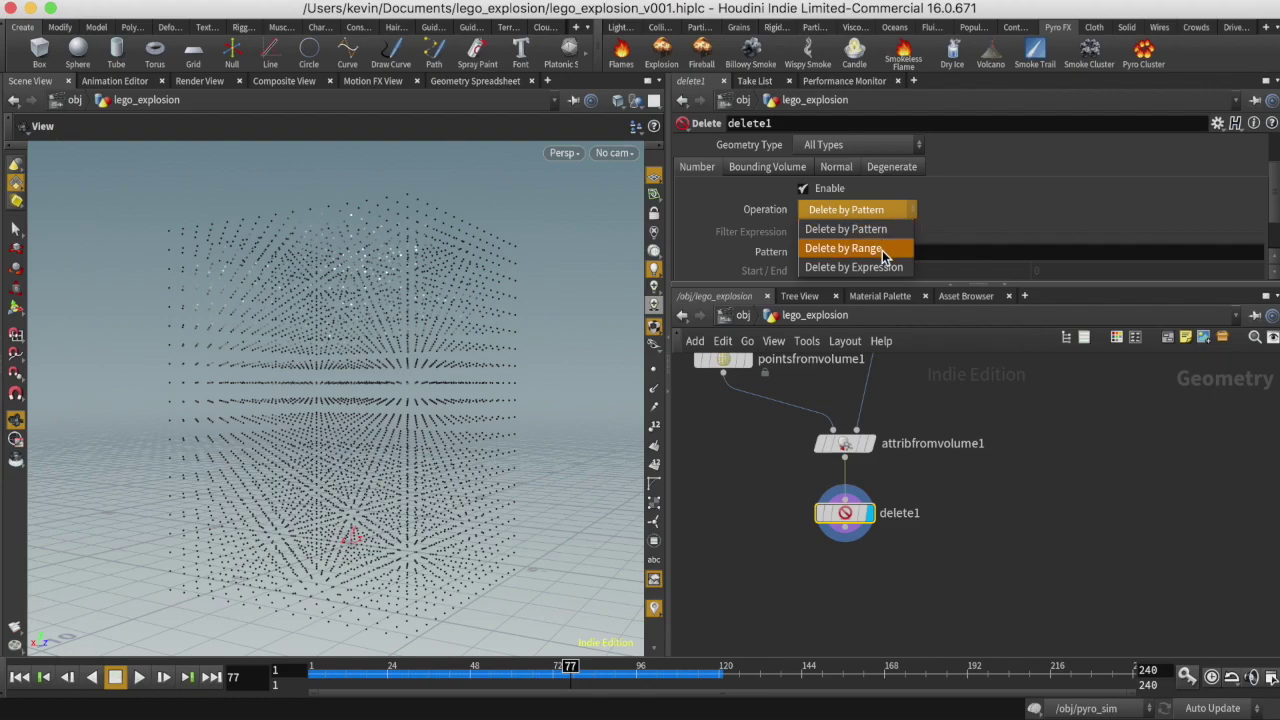
{"action": "left_click", "coordinate": [870, 250]}
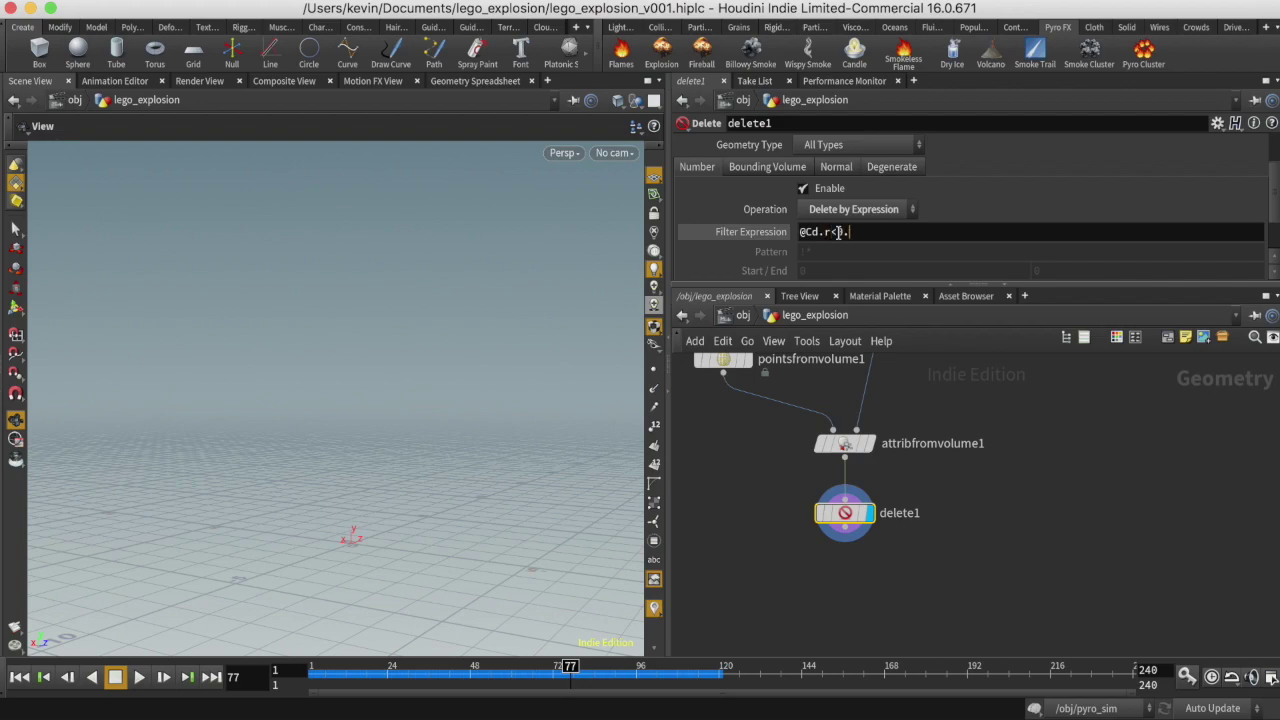
{"action": "key", "text": "Return"}
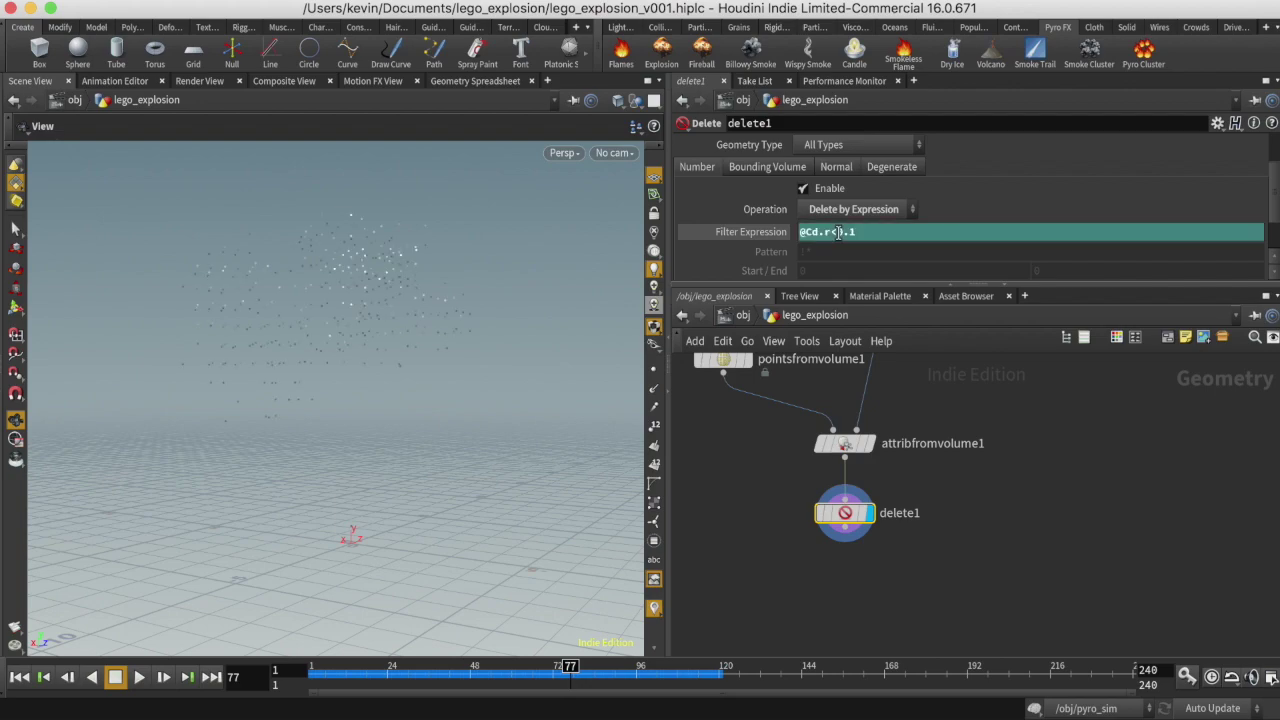
{"action": "left_click_drag", "start_coordinate": [388, 678], "coordinate": [543, 680]}
{"action": "left_click", "coordinate": [740, 315]}
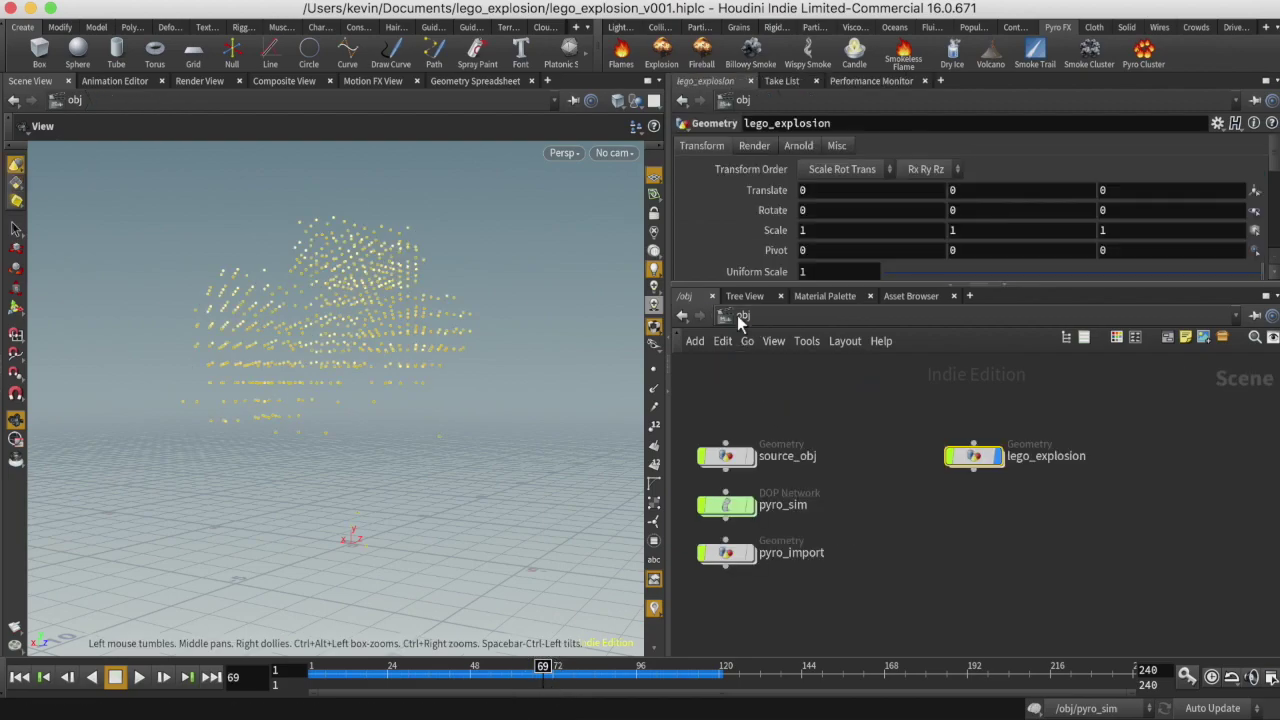
{"action": "left_click", "coordinate": [750, 556]}
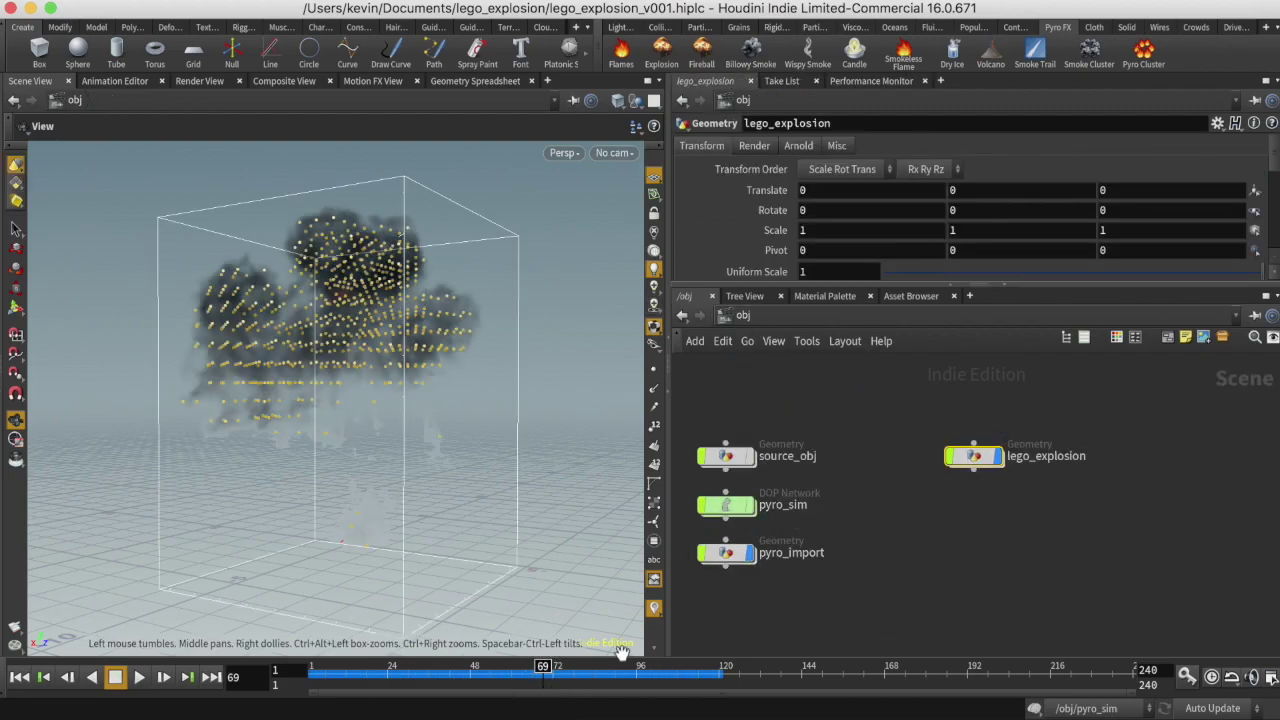
{"action": "left_click_drag", "start_coordinate": [523, 676], "coordinate": [596, 674]}
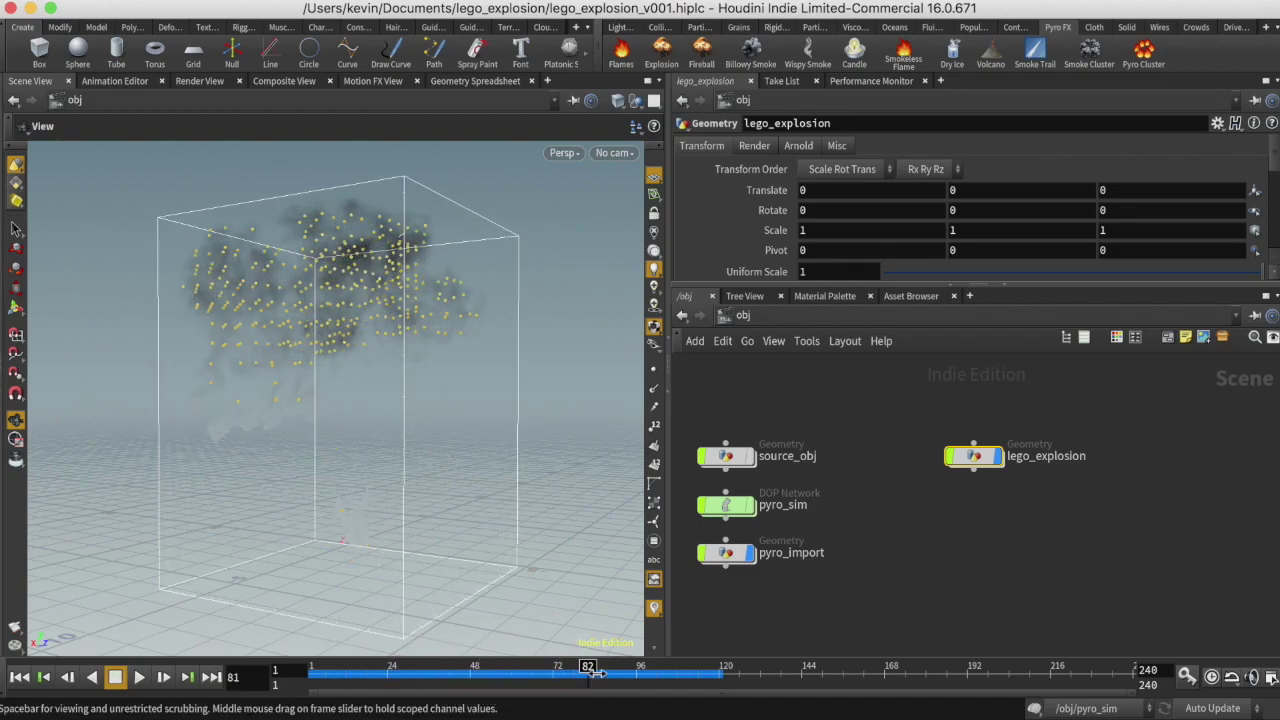
{"action": "double_click", "coordinate": [975, 457]}
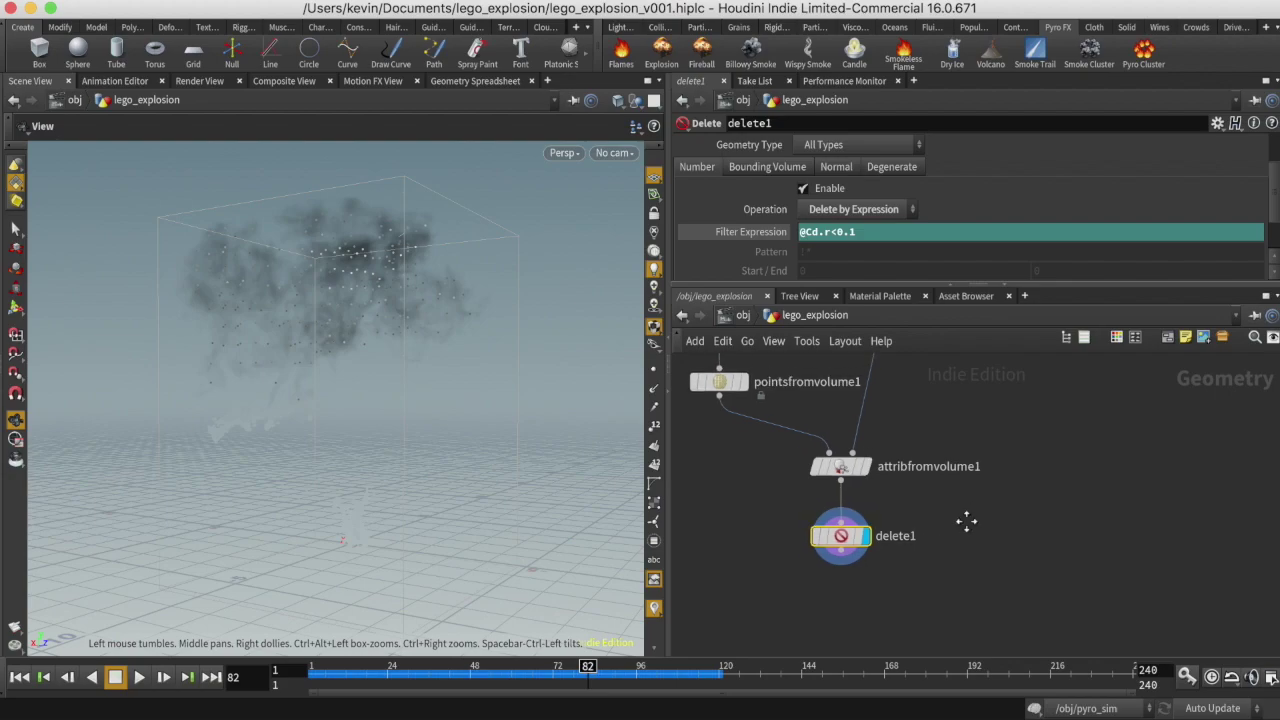
{"action": "left_click_drag", "start_coordinate": [472, 678], "coordinate": [531, 670]}
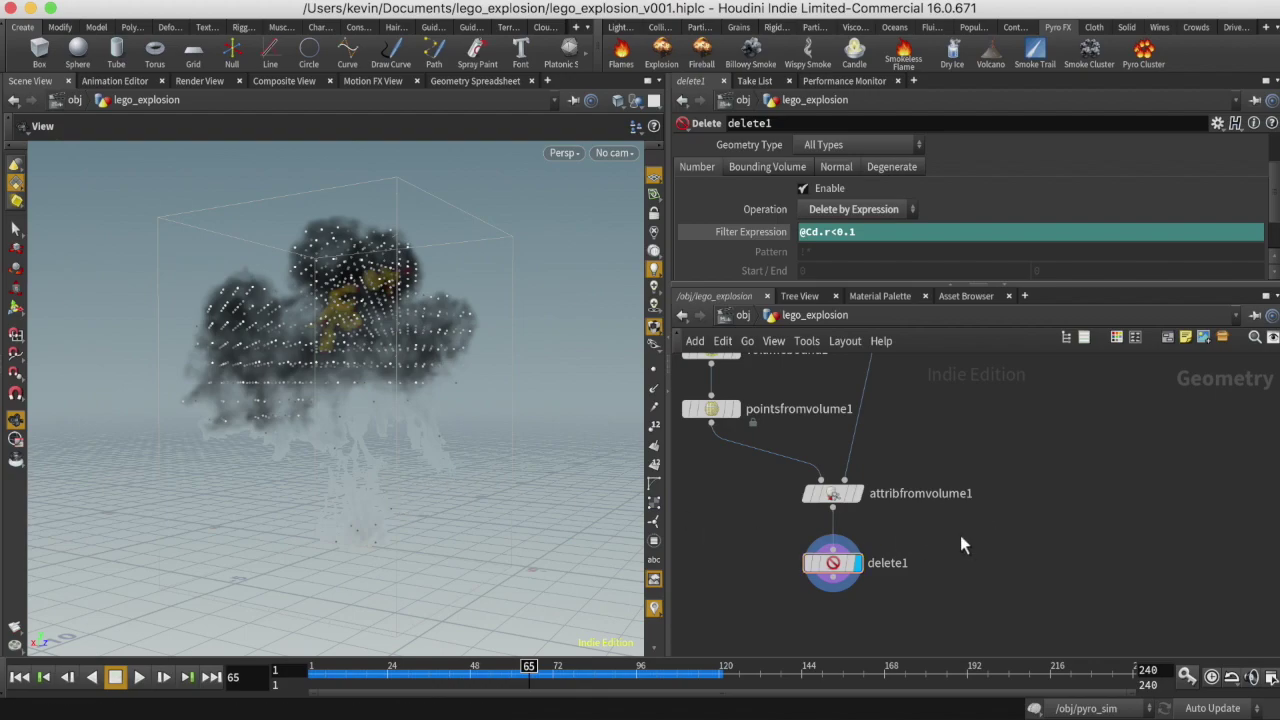
{"action": "middle_click_drag", "start_coordinate": [1005, 541], "coordinate": [1047, 479]}
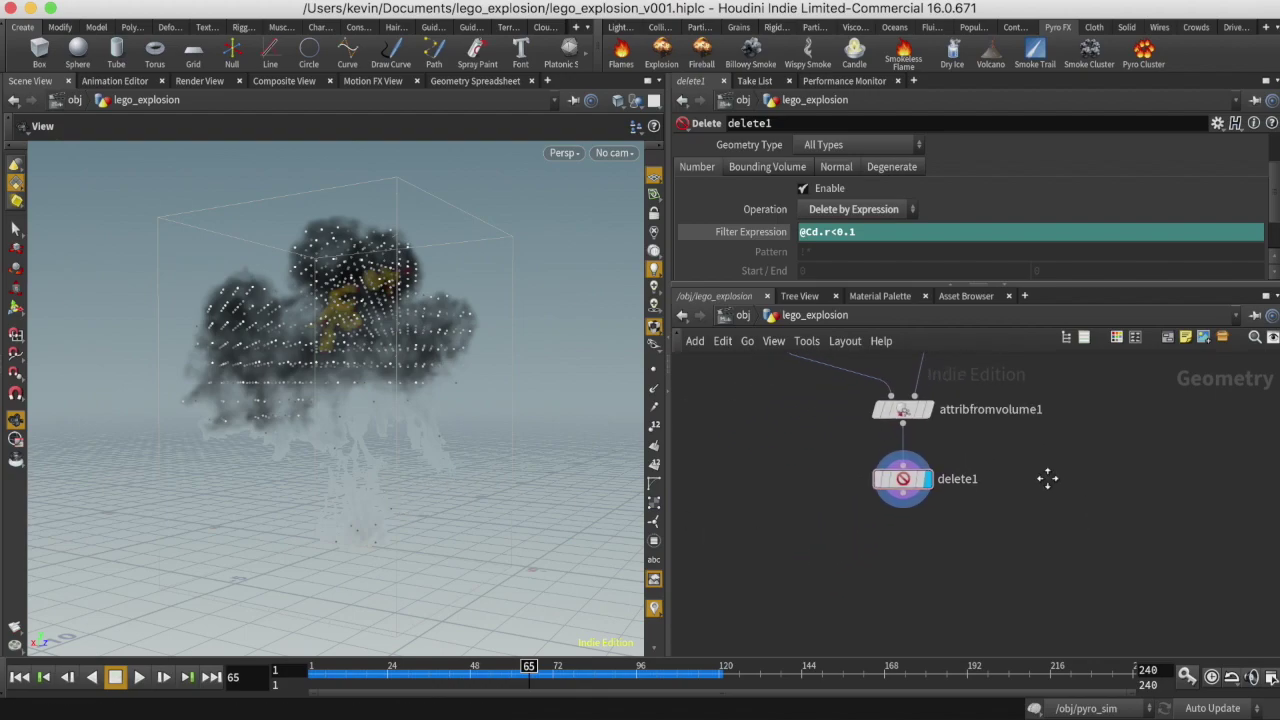
{"action": "left_click", "coordinate": [725, 316]}
{"action": "left_click", "coordinate": [749, 552]}
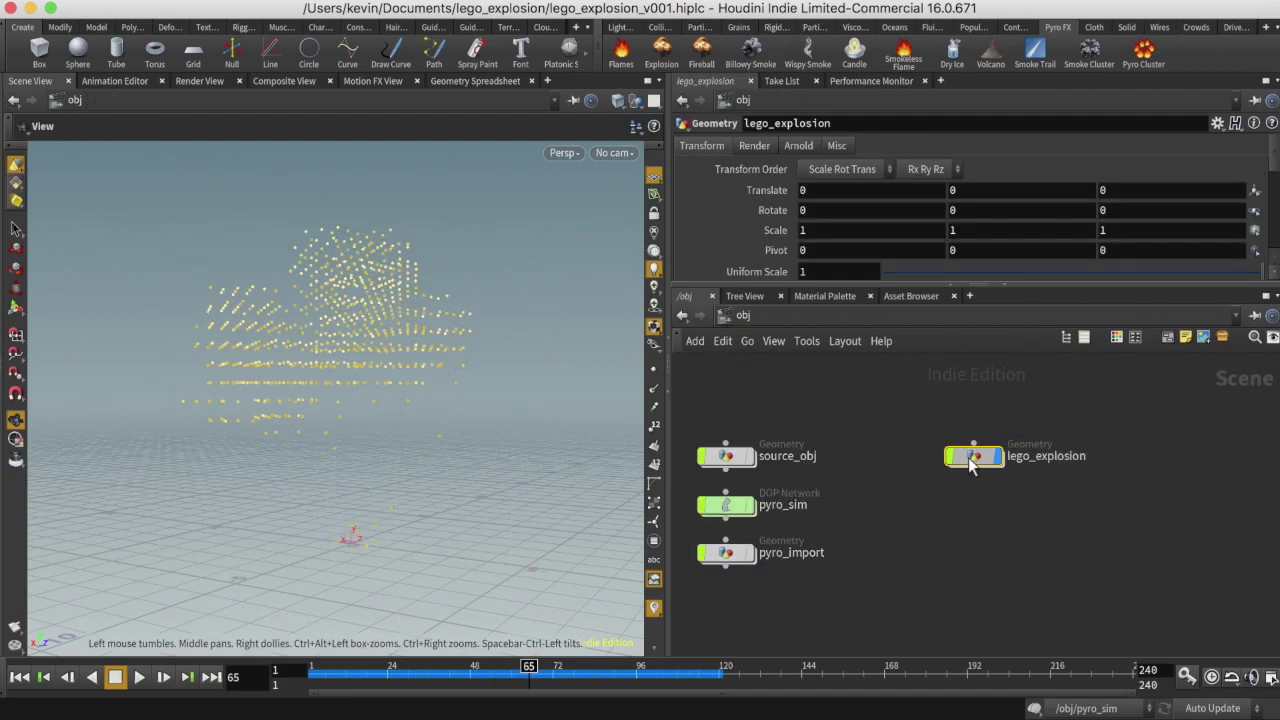
{"action": "double_click", "coordinate": [970, 458]}
{"action": "mouse_move", "coordinate": [1037, 465]}
{"action": "middle_mouse_down"}
{"action": "mouse_move", "coordinate": [1029, 511]}
{"action": "mouse_move", "coordinate": [971, 531]}
{"action": "mouse_move", "coordinate": [1023, 470]}
{"action": "middle_mouse_up"}
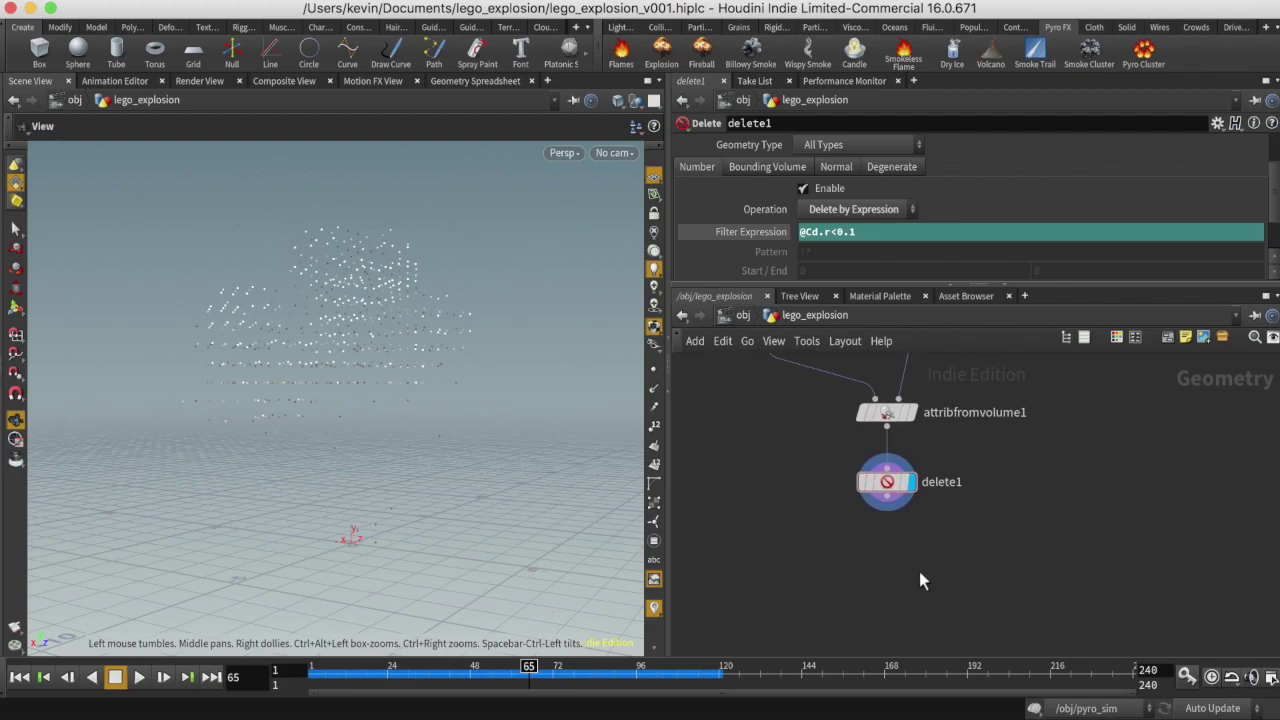
Add a Copy to Points node, copytopoints1, below delete1.
{"action": "key", "text": "Tab"}
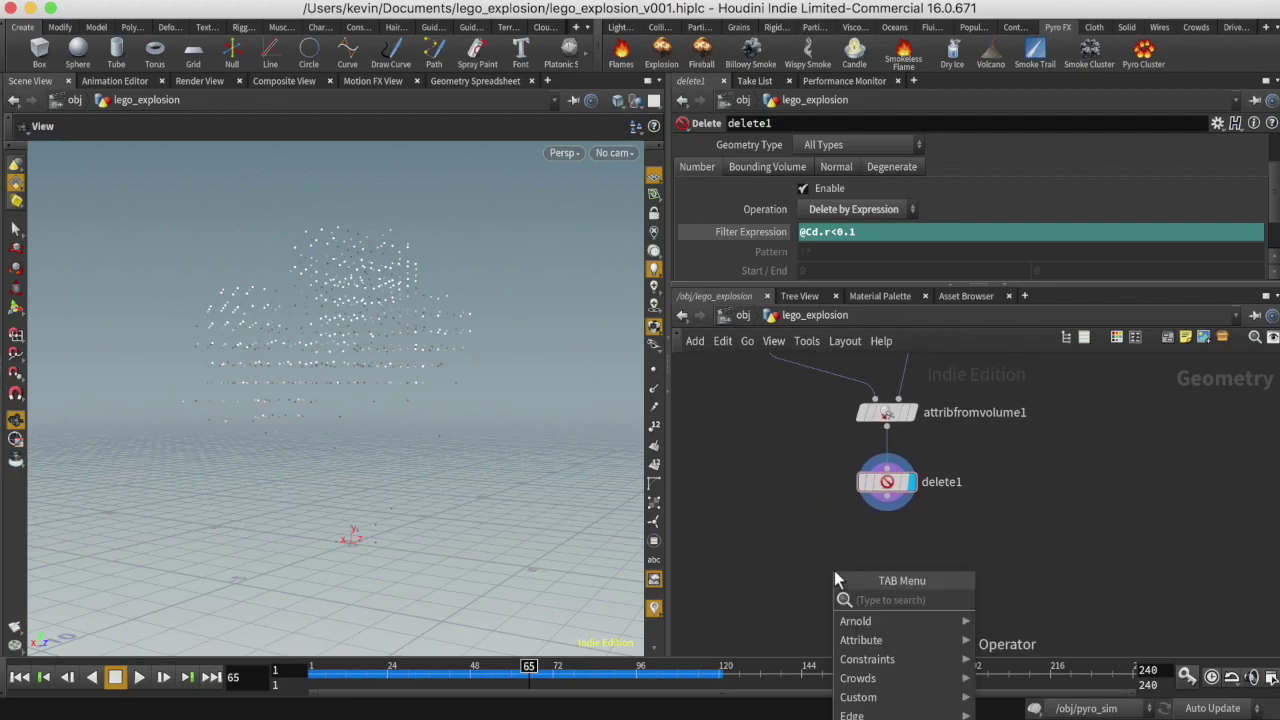
{"action": "type", "text": "copy"}
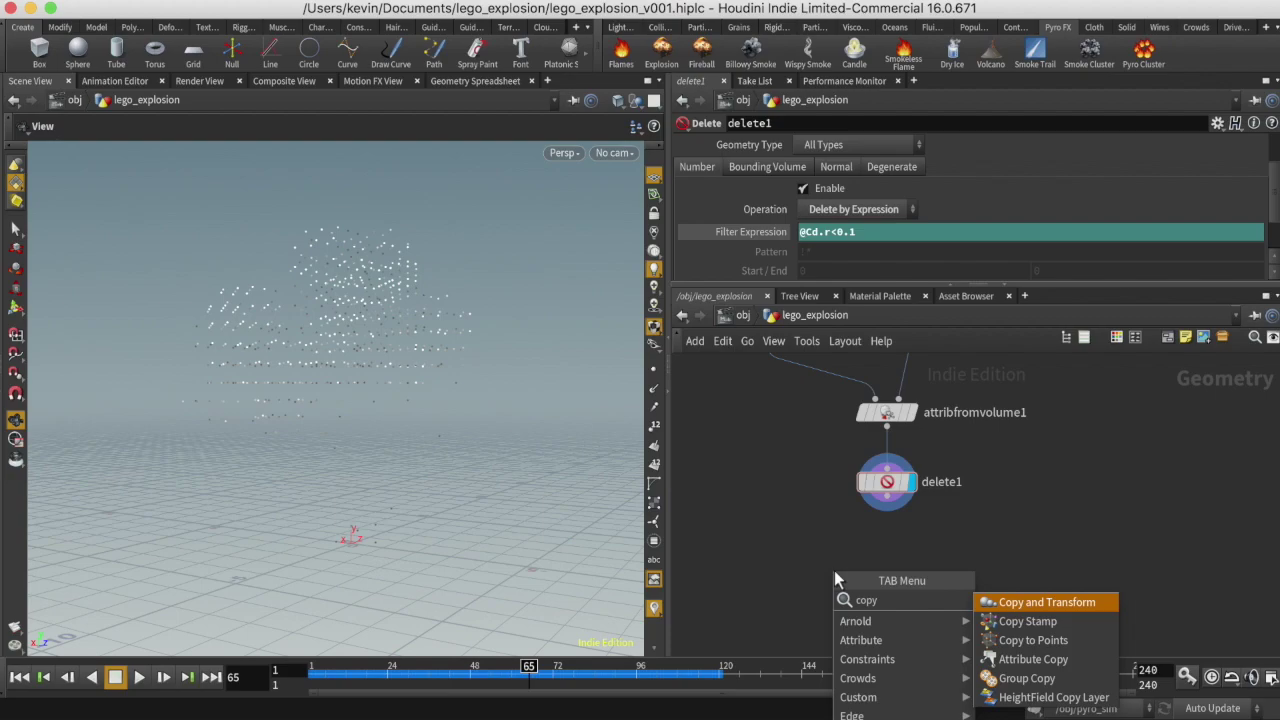
{"action": "key", "text": "Down"}
{"action": "key", "text": "Down"}
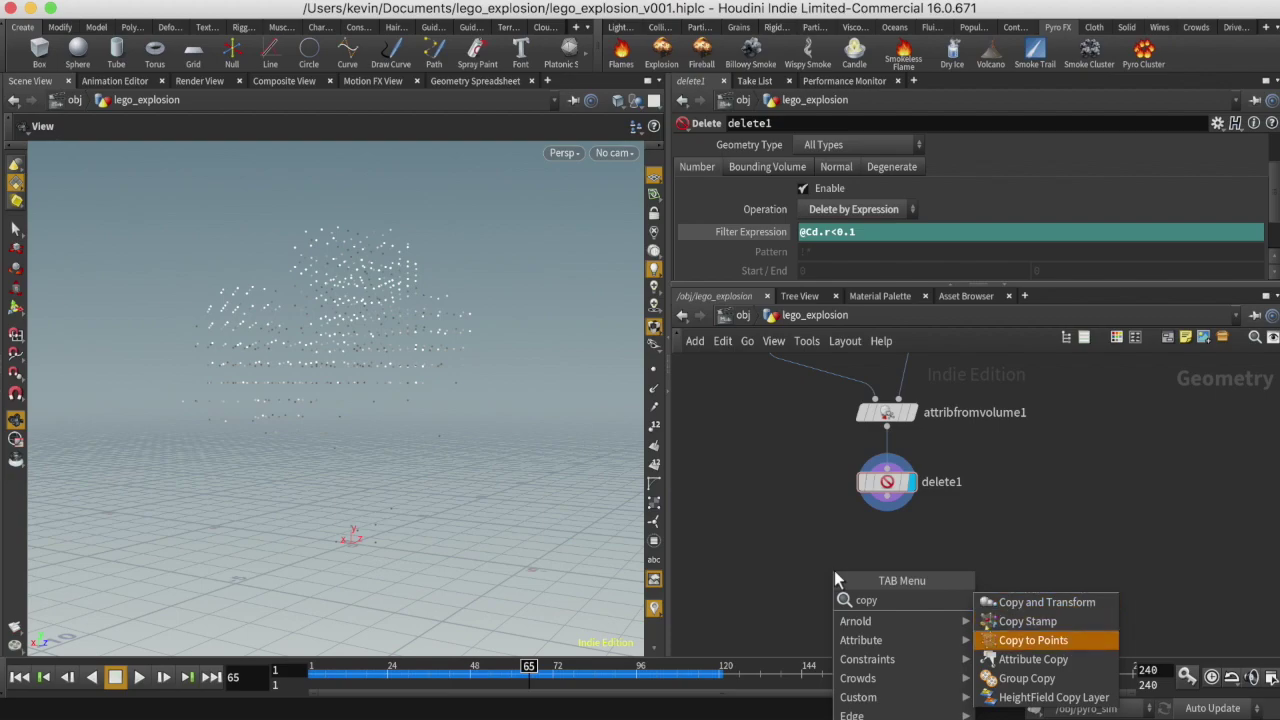
{"action": "key", "text": "Return"}
{"action": "left_click", "coordinate": [832, 570]}
Add box1, wire it and delete1 into copytopoints1, and display the copied boxes.
{"action": "key", "text": "Tab"}
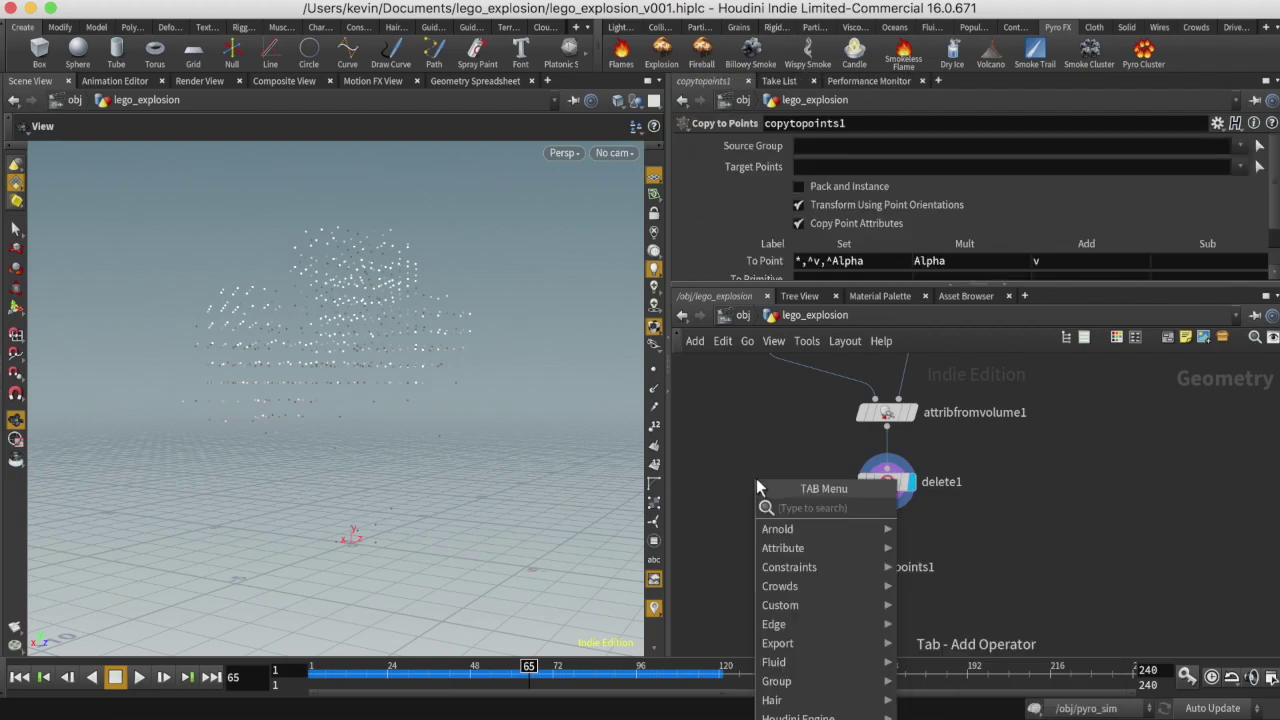
{"action": "key", "text": "Return"}
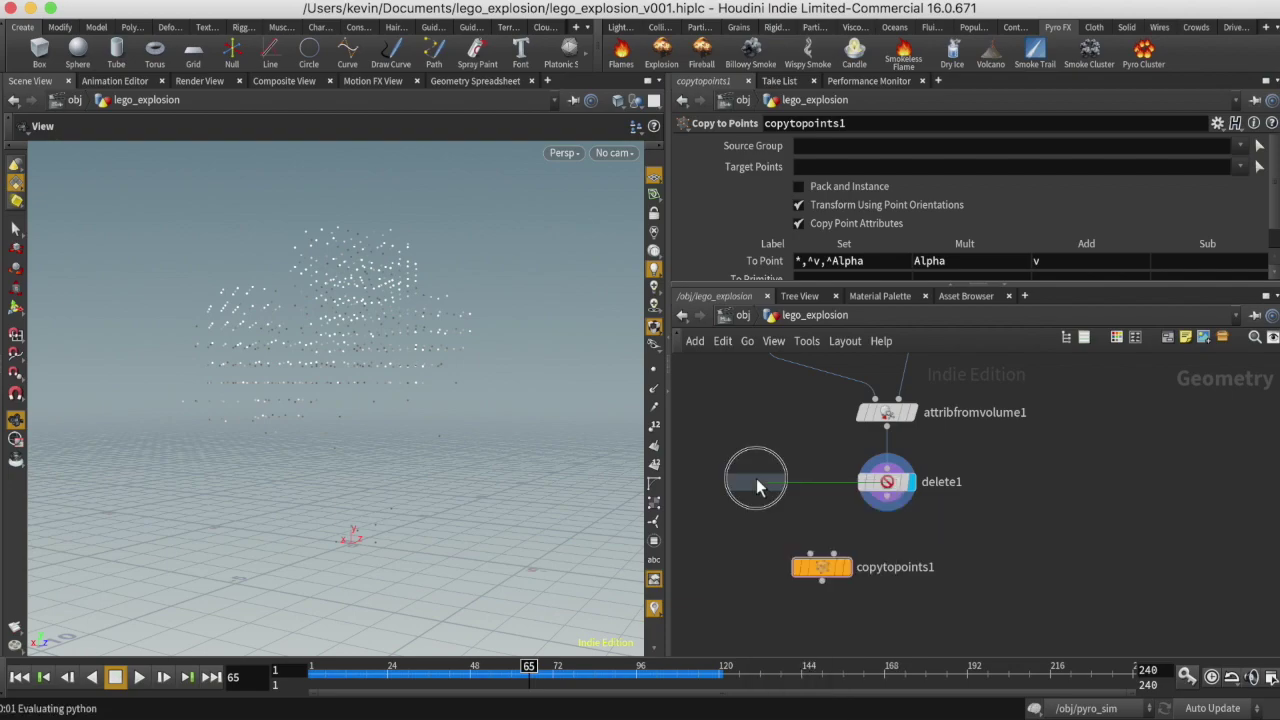
{"action": "left_click", "coordinate": [756, 478]}
{"action": "left_click", "coordinate": [756, 495]}
{"action": "left_click", "coordinate": [808, 552]}
{"action": "left_click", "coordinate": [899, 506]}
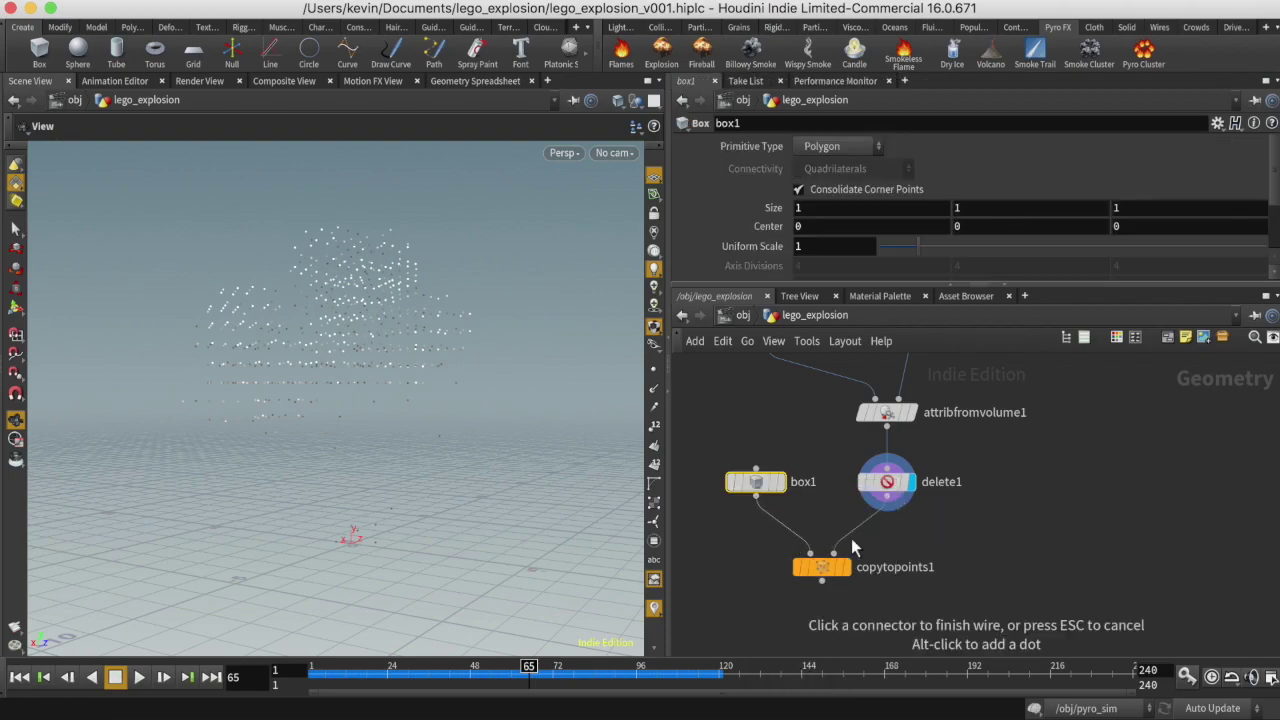
{"action": "left_click", "coordinate": [835, 553]}
{"action": "left_click", "coordinate": [852, 537]}
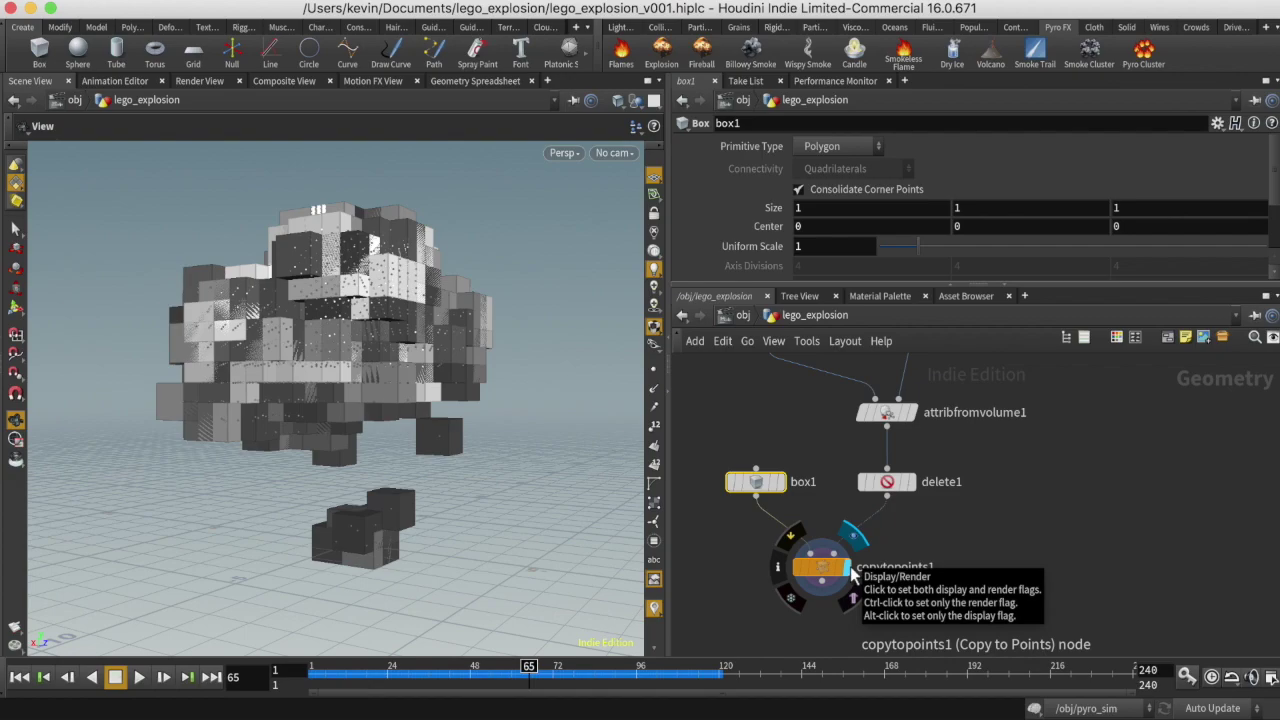
Check that pointsfromvolume1's Point Separation is 0.5.
{"action": "scroll", "coordinate": [1060, 500], "scroll_direction": "up", "scroll_amount": 10}
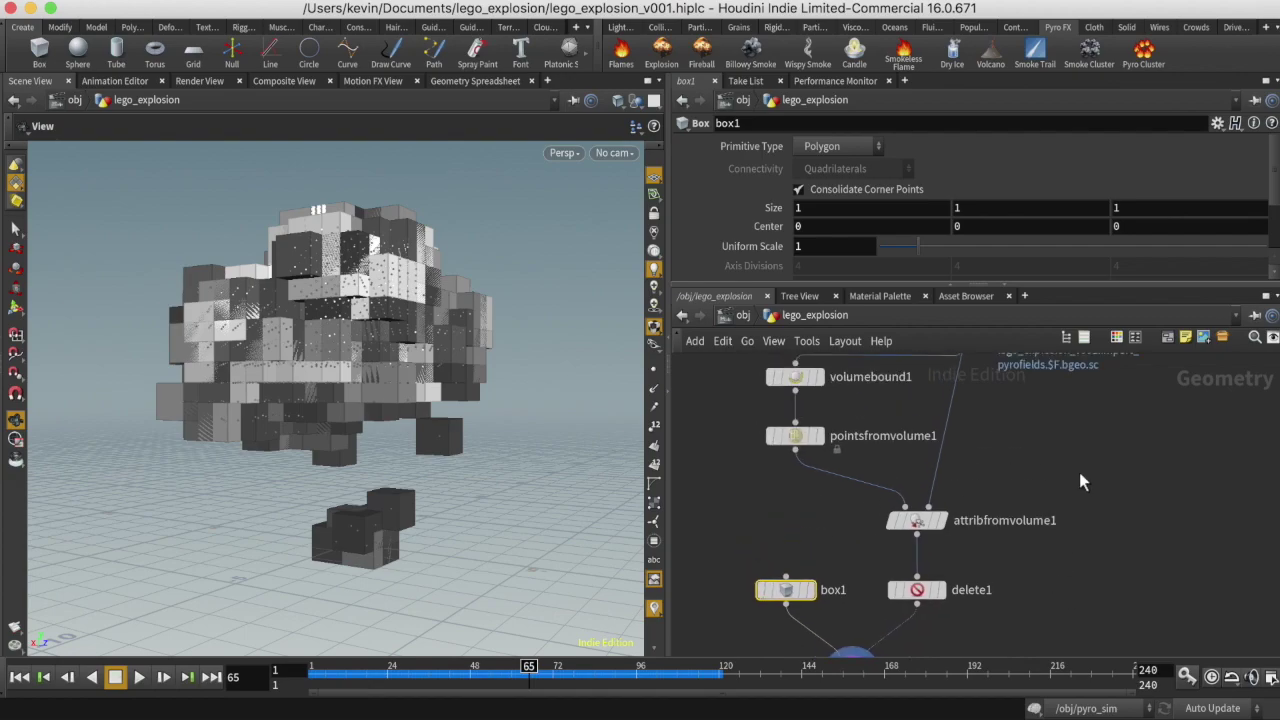
{"action": "left_click_drag", "start_coordinate": [712, 413], "coordinate": [887, 476]}
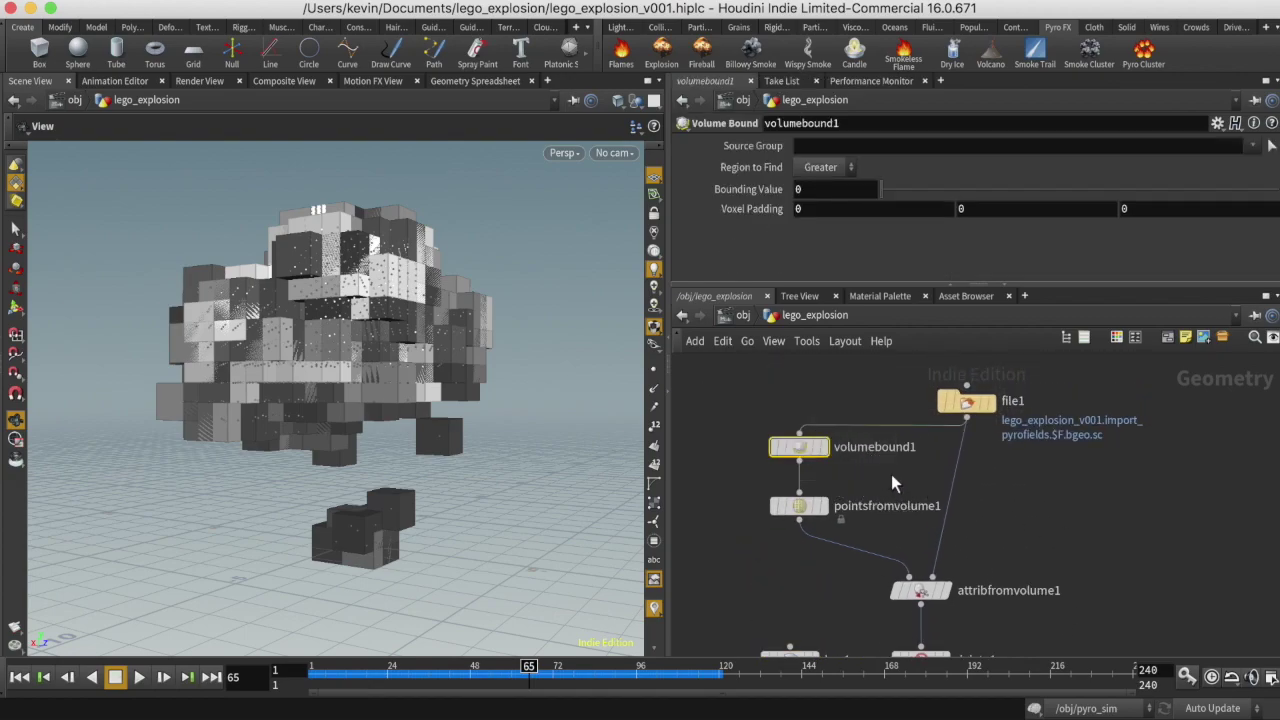
{"action": "left_click", "coordinate": [818, 510]}
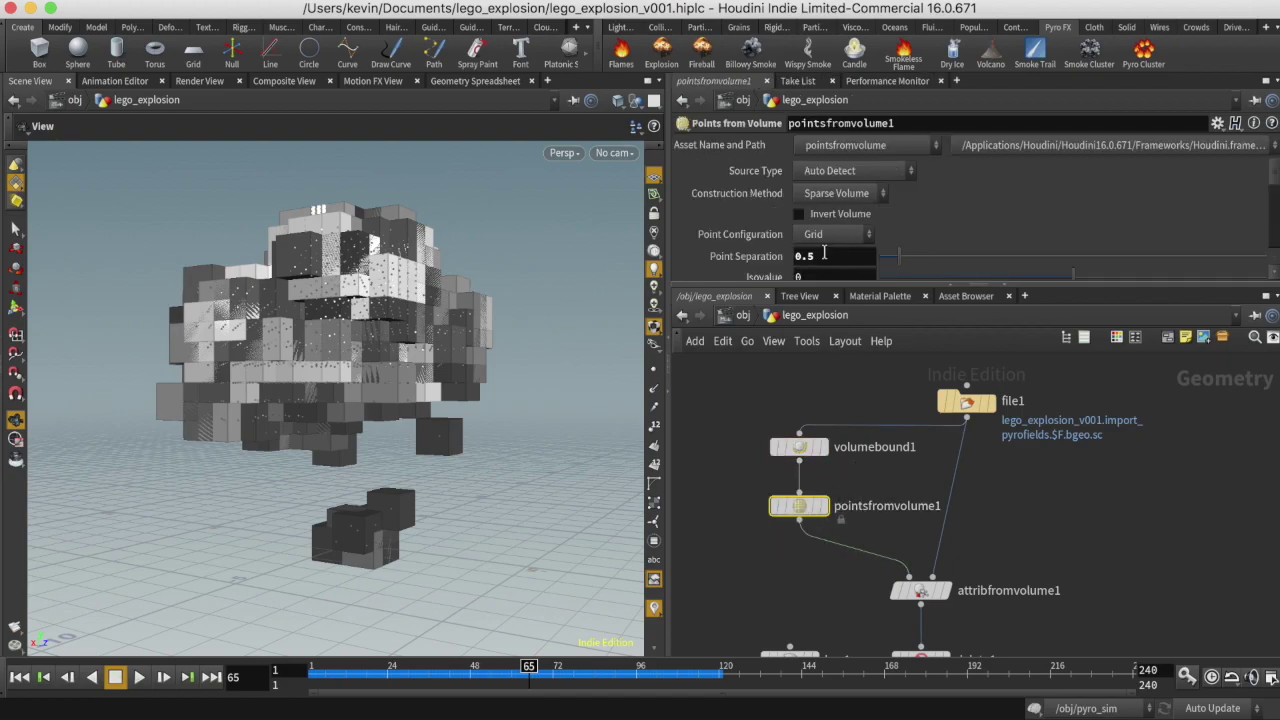
{"action": "left_click", "coordinate": [816, 254]}
{"action": "left_click", "coordinate": [836, 264]}
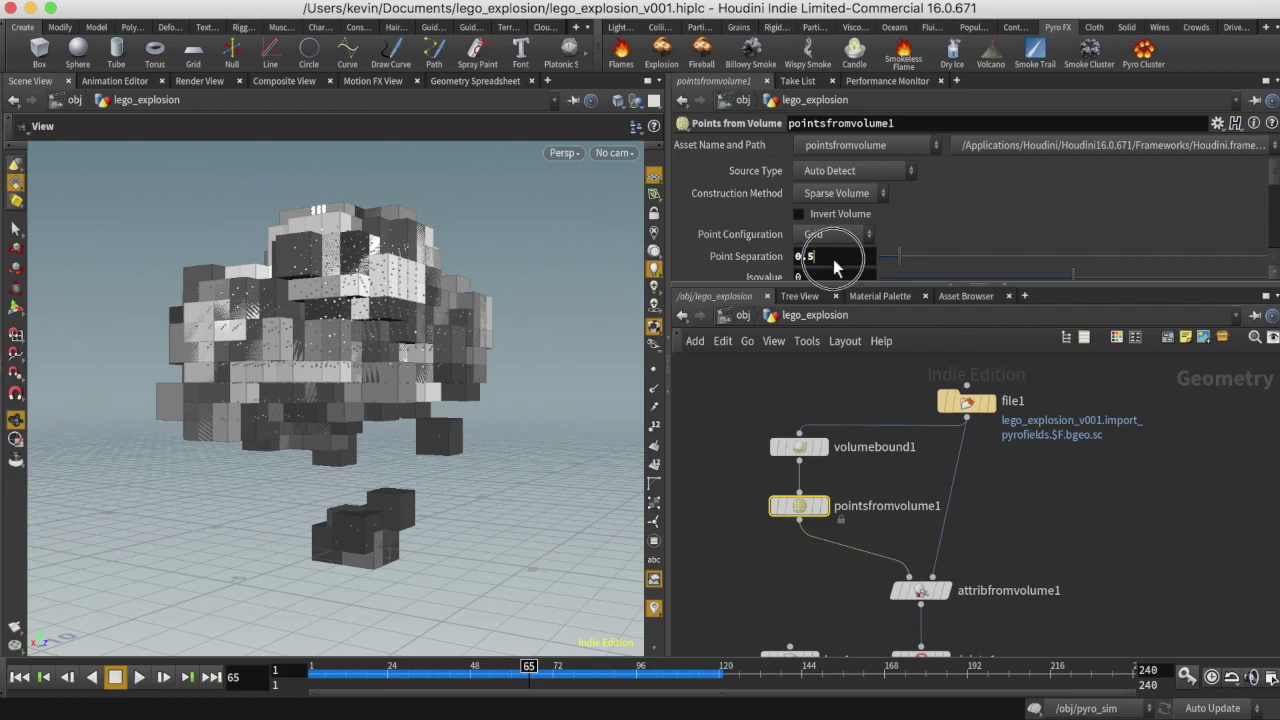
{"action": "left_click_drag", "start_coordinate": [836, 264], "coordinate": [700, 262]}
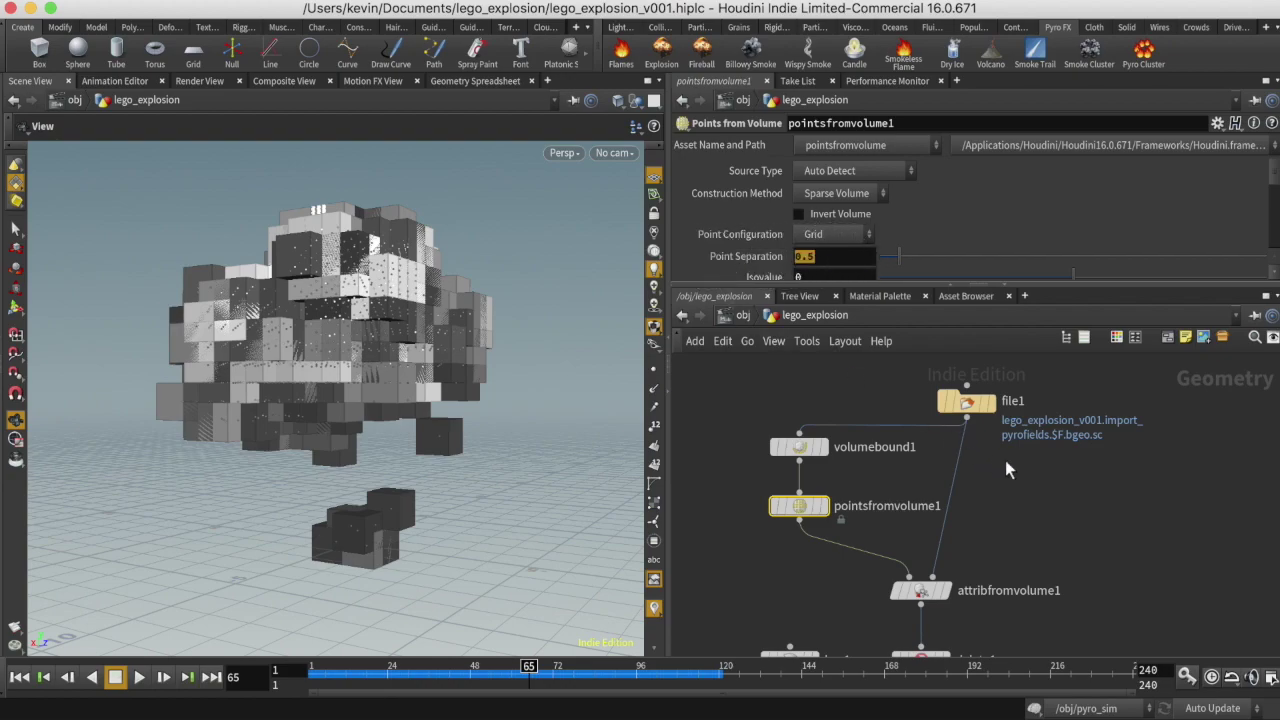
Set box1's Uniform Scale to 0.5 and scrub back to an earlier frame.
{"action": "scroll", "coordinate": [1095, 526], "scroll_direction": "down", "scroll_amount": 5}
{"action": "left_click_drag", "start_coordinate": [829, 410], "coordinate": [738, 488]}
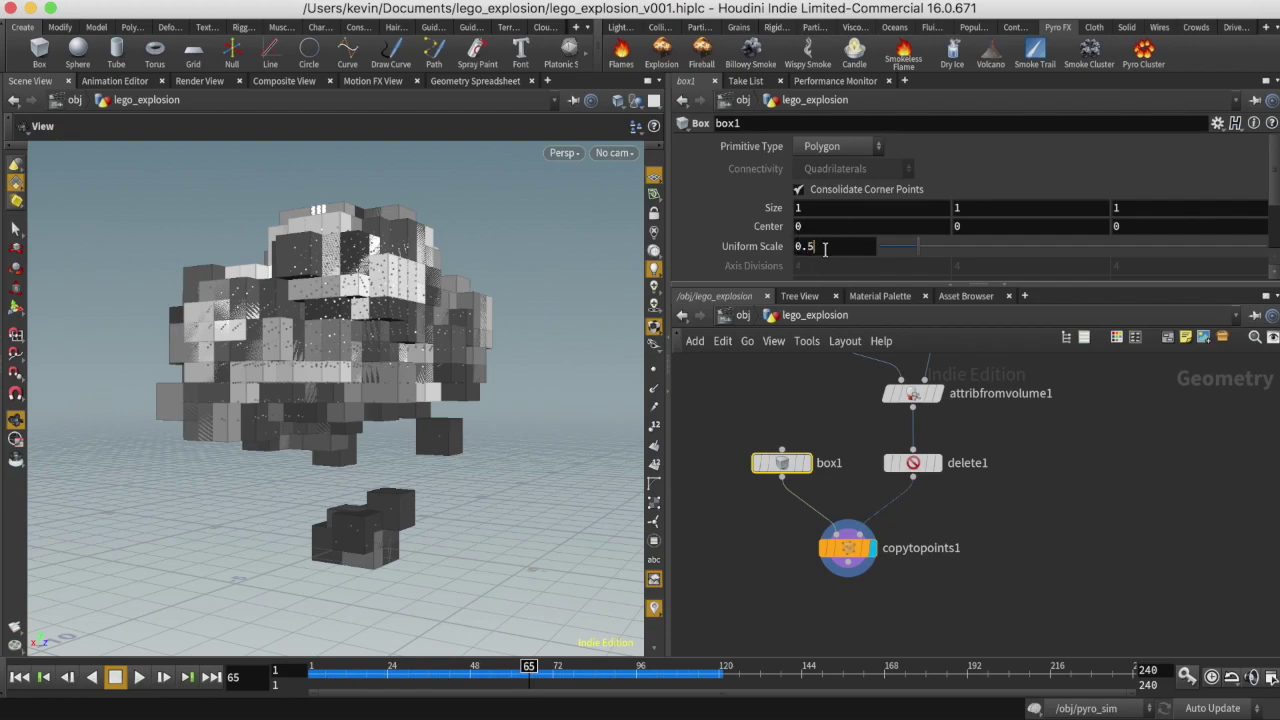
{"action": "key", "text": "Return"}
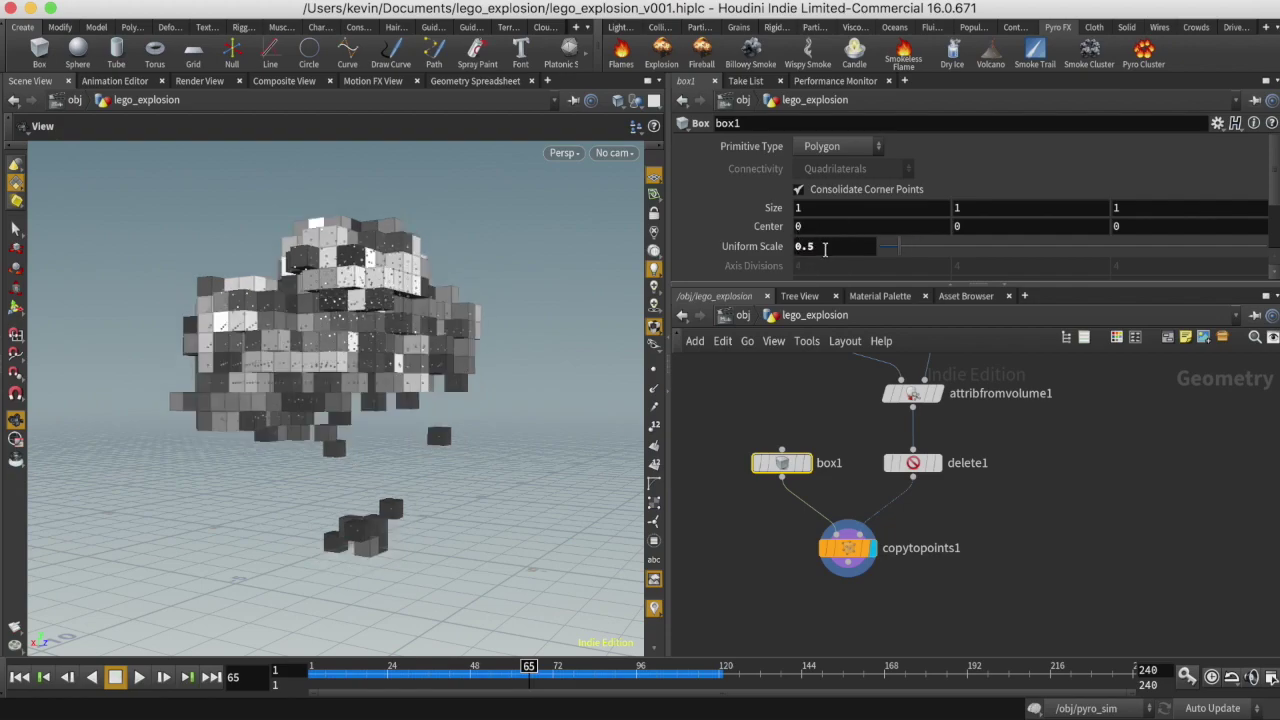
{"action": "mouse_move", "coordinate": [576, 686]}
{"action": "left_mouse_down"}
{"action": "mouse_move", "coordinate": [323, 682]}
{"action": "mouse_move", "coordinate": [643, 684]}
{"action": "mouse_move", "coordinate": [571, 684]}
{"action": "left_mouse_up"}
{"action": "scroll", "coordinate": [1050, 510], "scroll_direction": "up", "scroll_amount": 10}
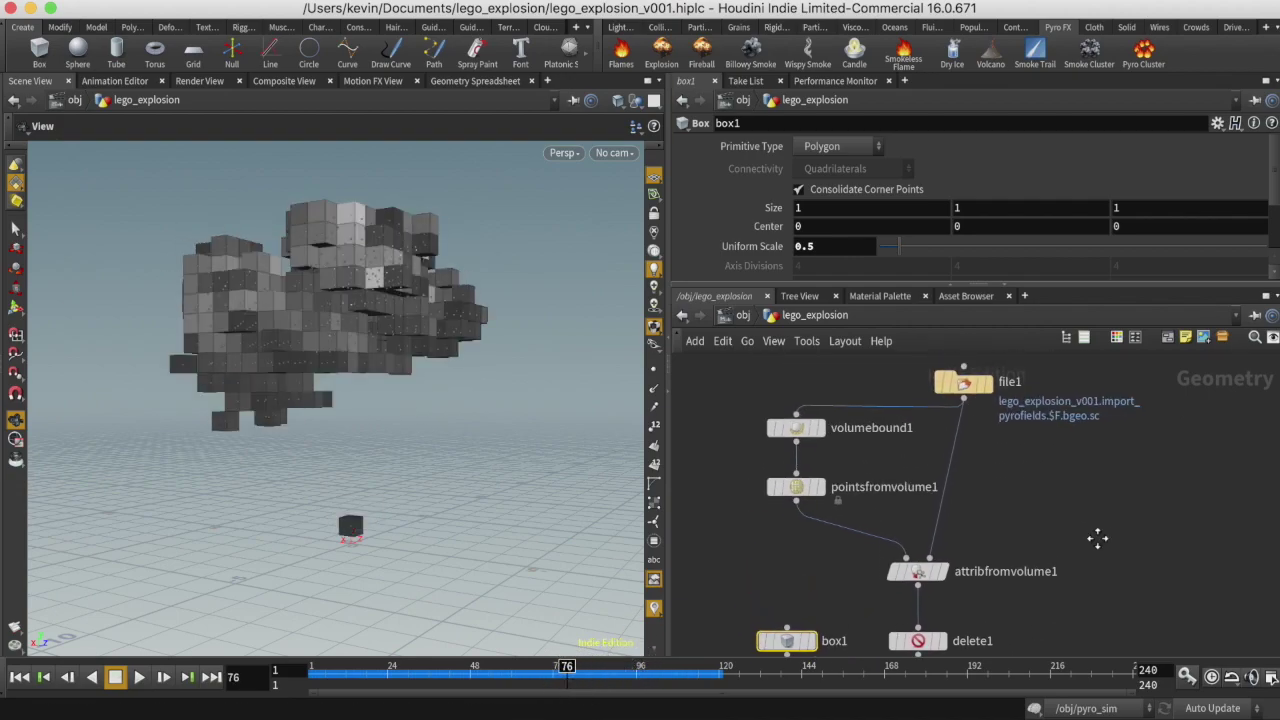
Link box1's Uniform Scale to ch("../pointsfromvolume1/particlesep") via copy and relative paste.
{"action": "left_click_drag", "start_coordinate": [725, 484], "coordinate": [866, 530]}
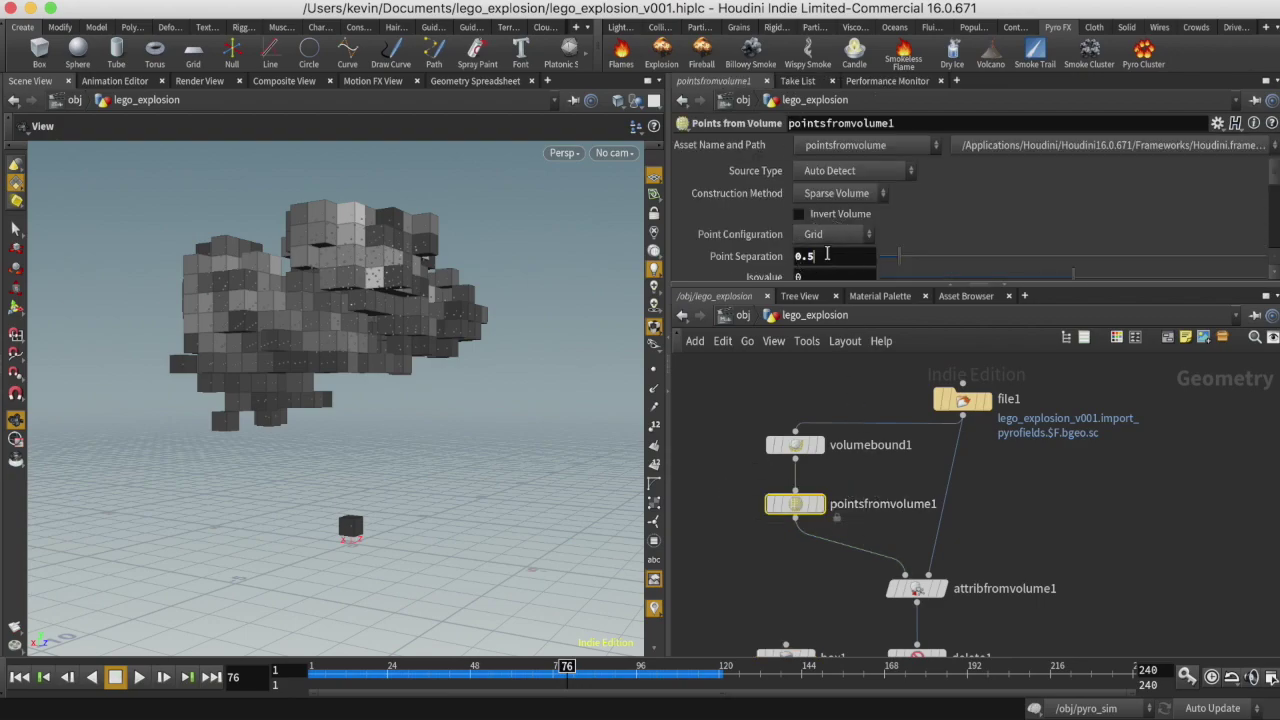
{"action": "right_click", "coordinate": [826, 256]}
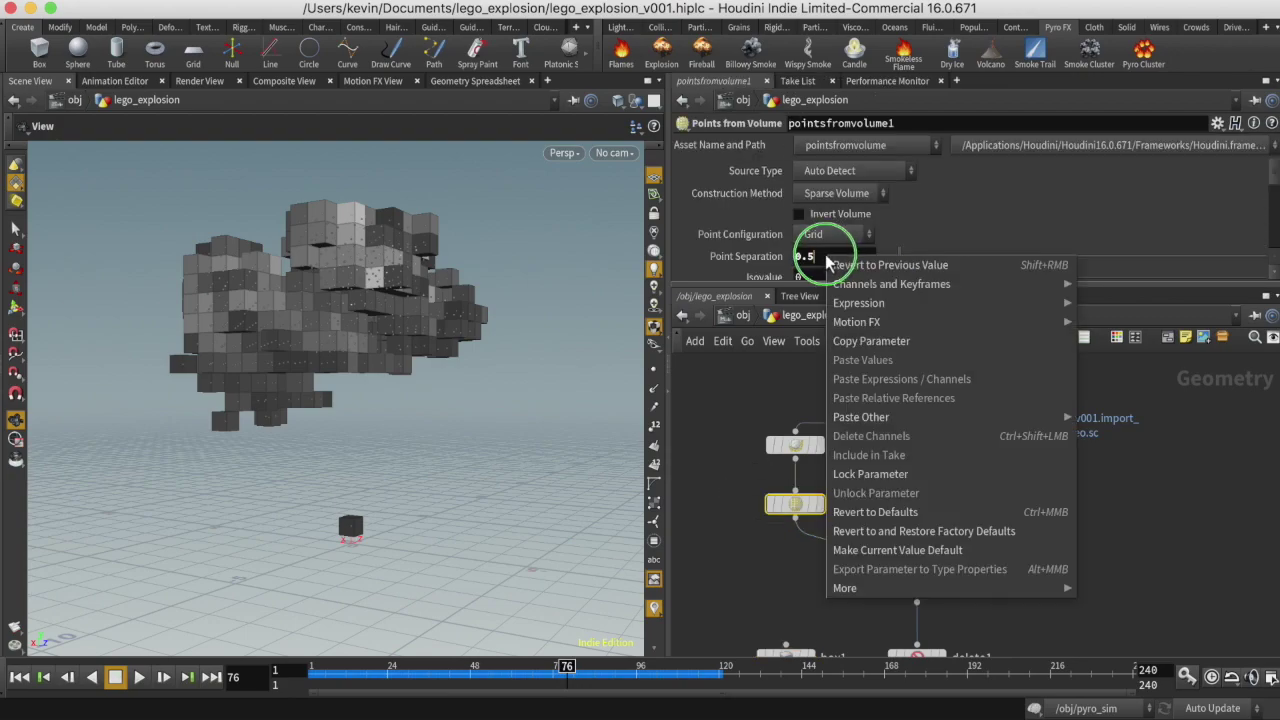
{"action": "left_click", "coordinate": [852, 341]}
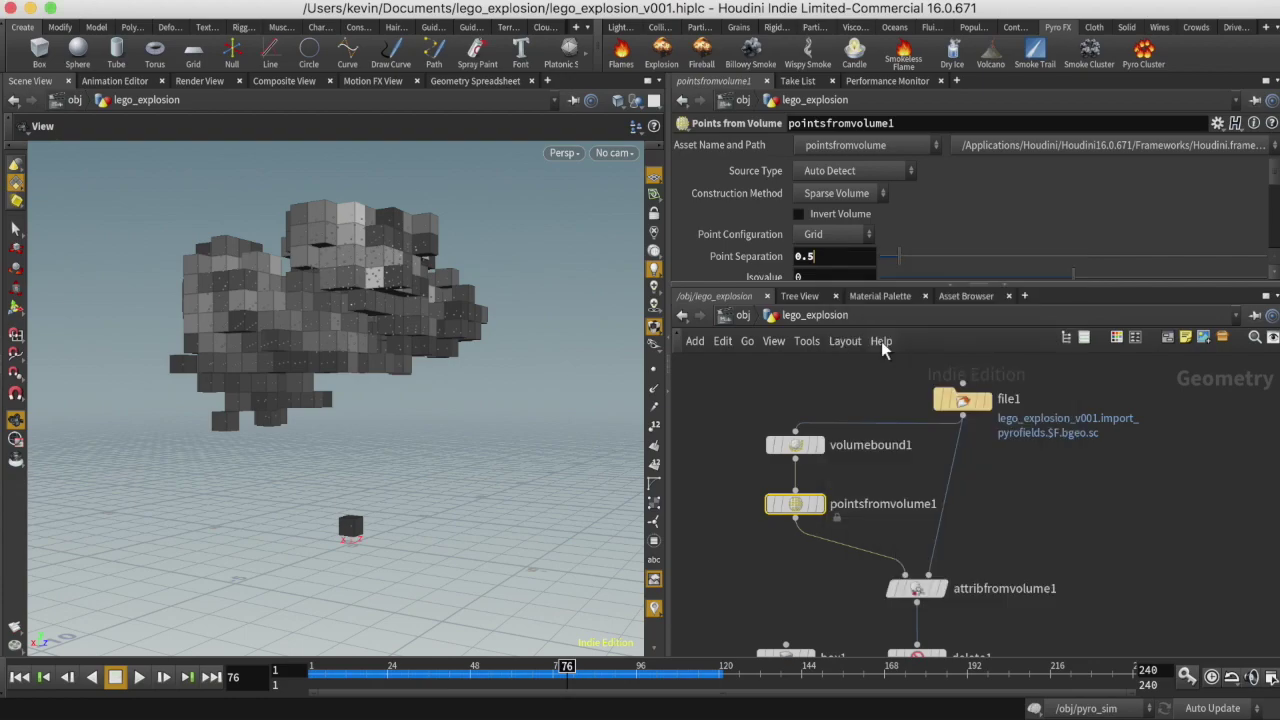
{"action": "scroll", "coordinate": [1010, 480], "scroll_direction": "down", "scroll_amount": 4}
{"action": "left_click_drag", "start_coordinate": [847, 433], "coordinate": [755, 508]}
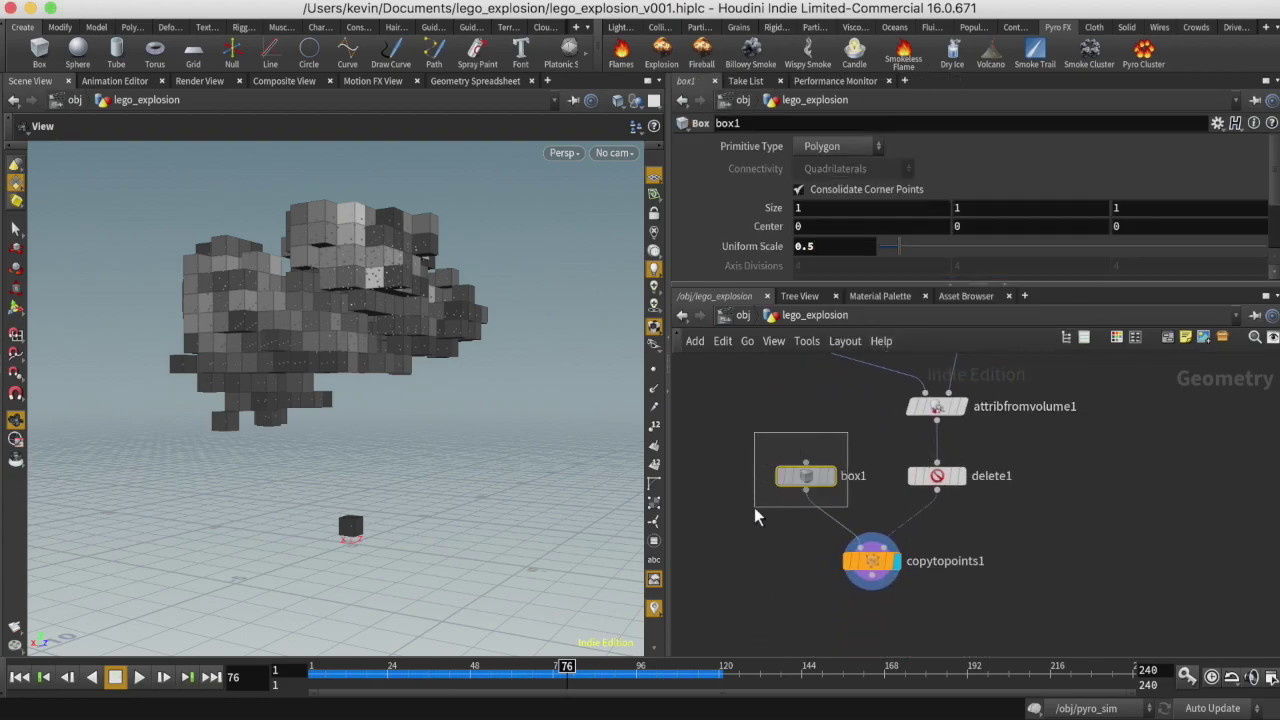
{"action": "right_click", "coordinate": [801, 247]}
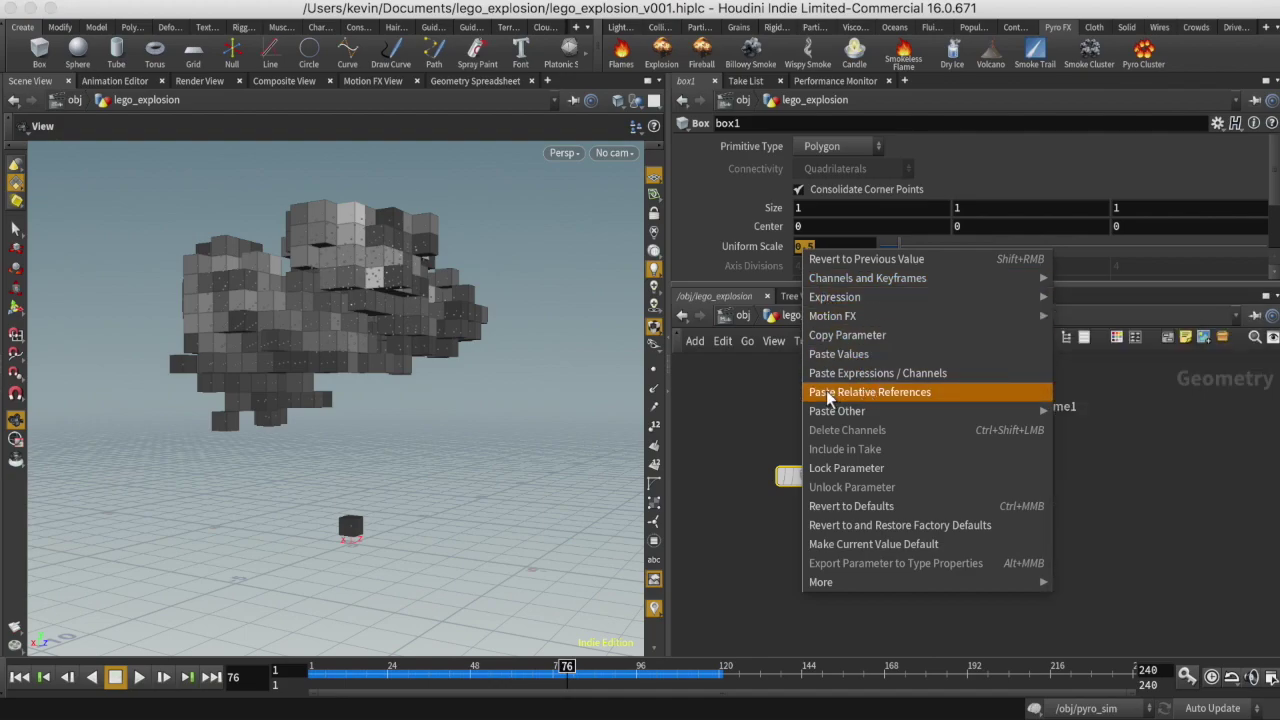
{"action": "left_click", "coordinate": [938, 397]}
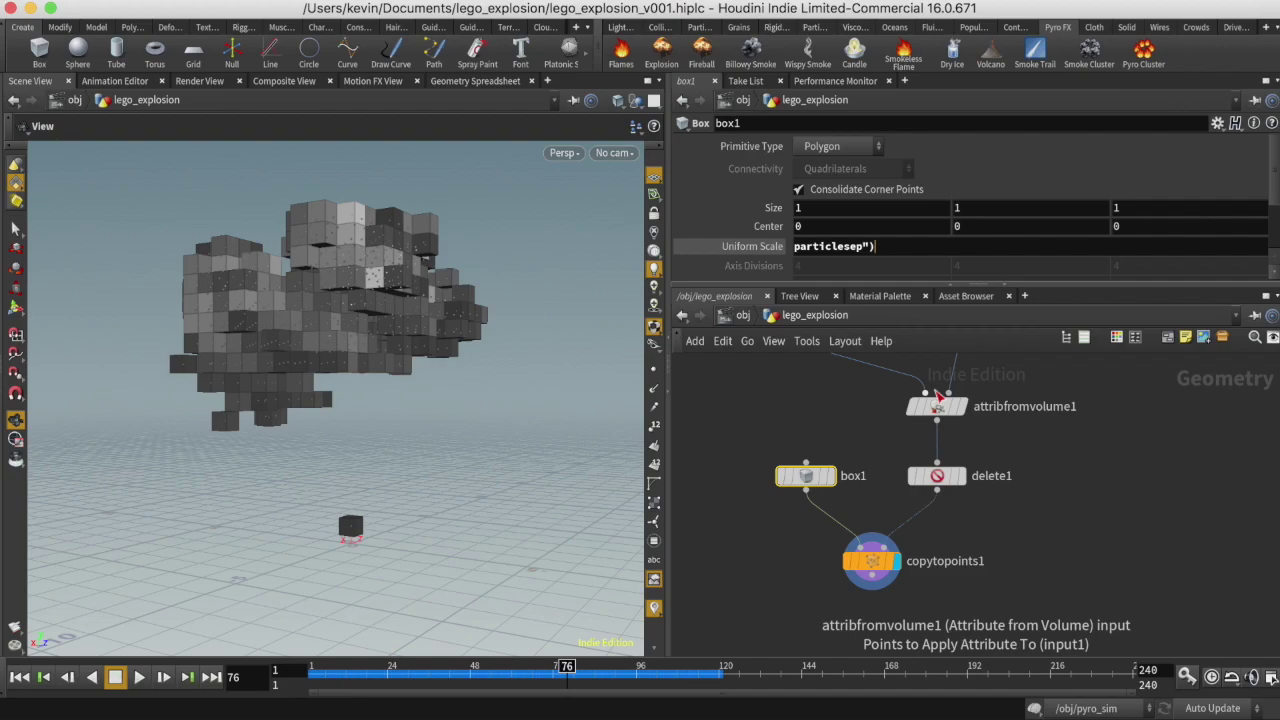
{"action": "key", "text": "Return"}
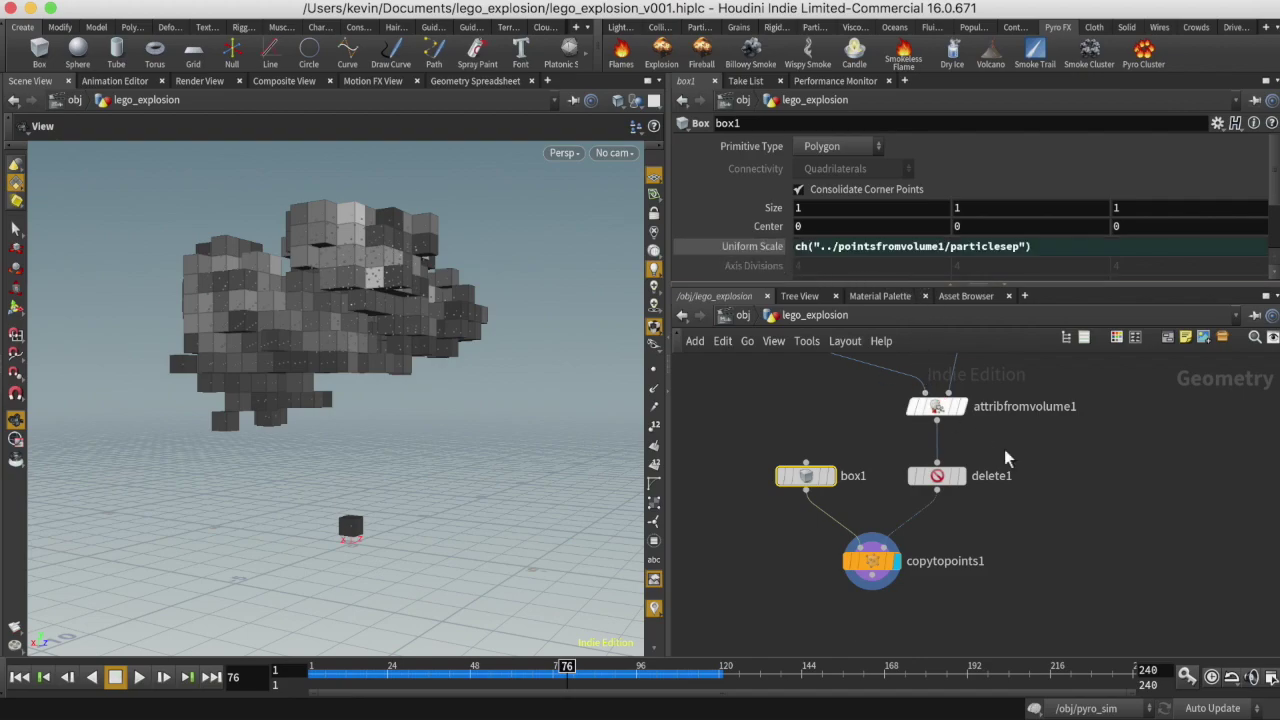
{"action": "scroll", "coordinate": [1110, 470], "scroll_direction": "up", "scroll_amount": 3}
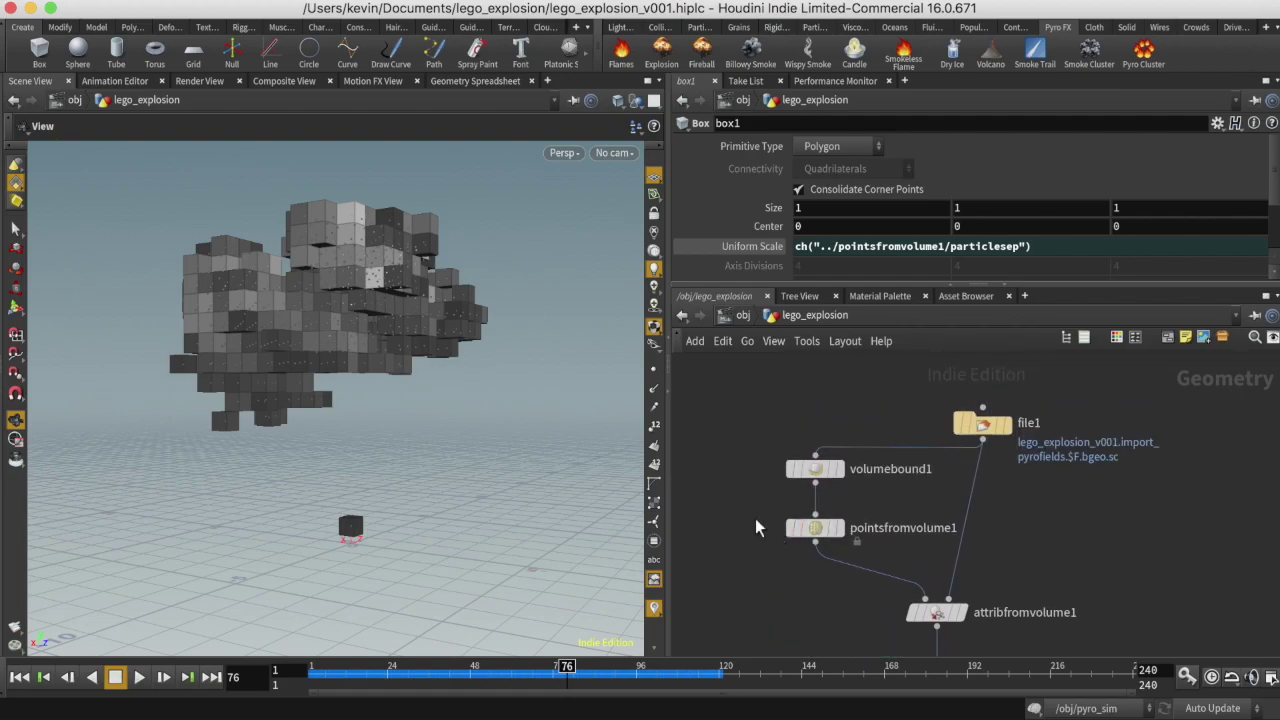
Try Point Separation 0.2, then 0.7, and settle on 0.3, orbiting and scrubbing to compare.
{"action": "left_click", "coordinate": [815, 527]}
{"action": "left_click", "coordinate": [838, 257]}
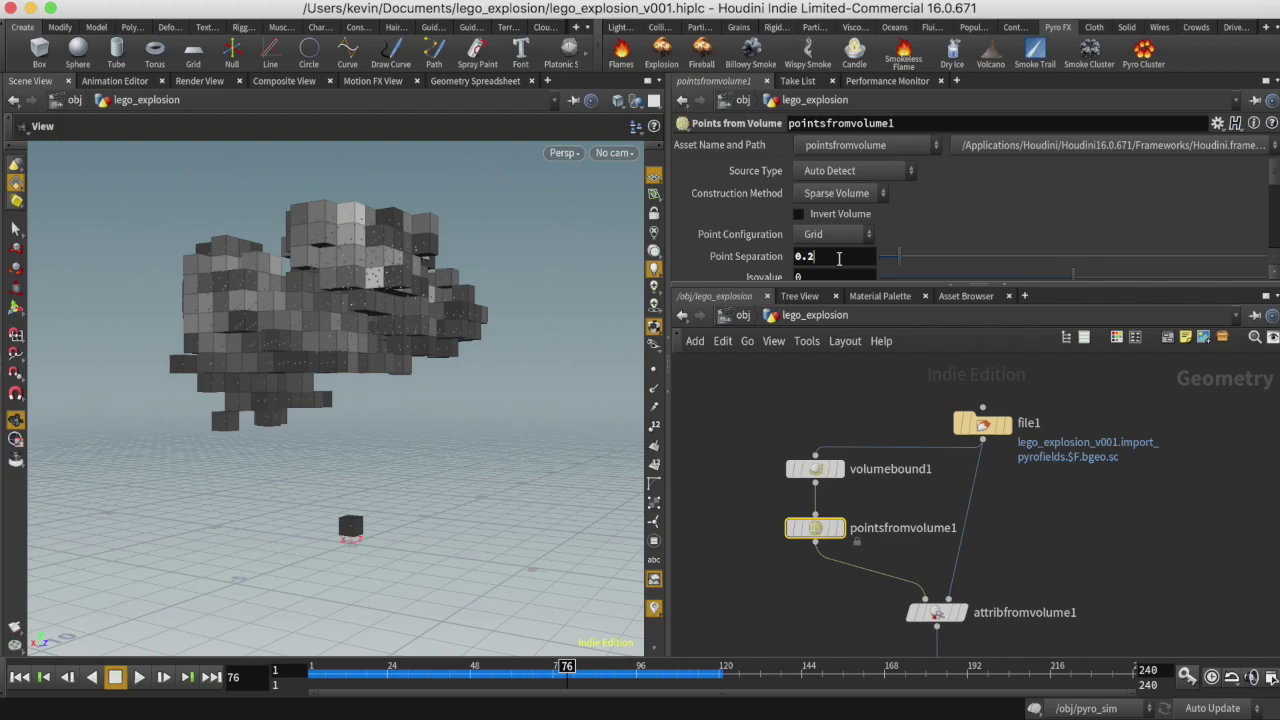
{"action": "key", "text": "Return"}
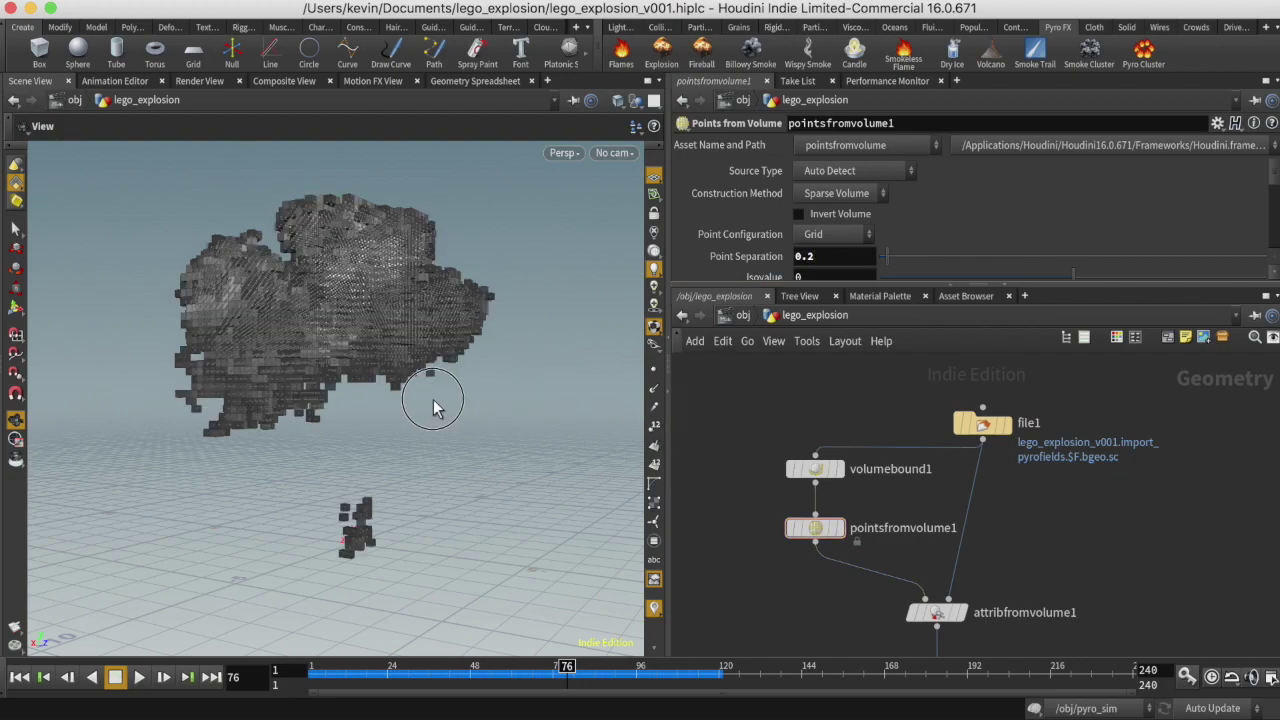
{"action": "left_click_drag", "start_coordinate": [432, 405], "coordinate": [471, 378]}
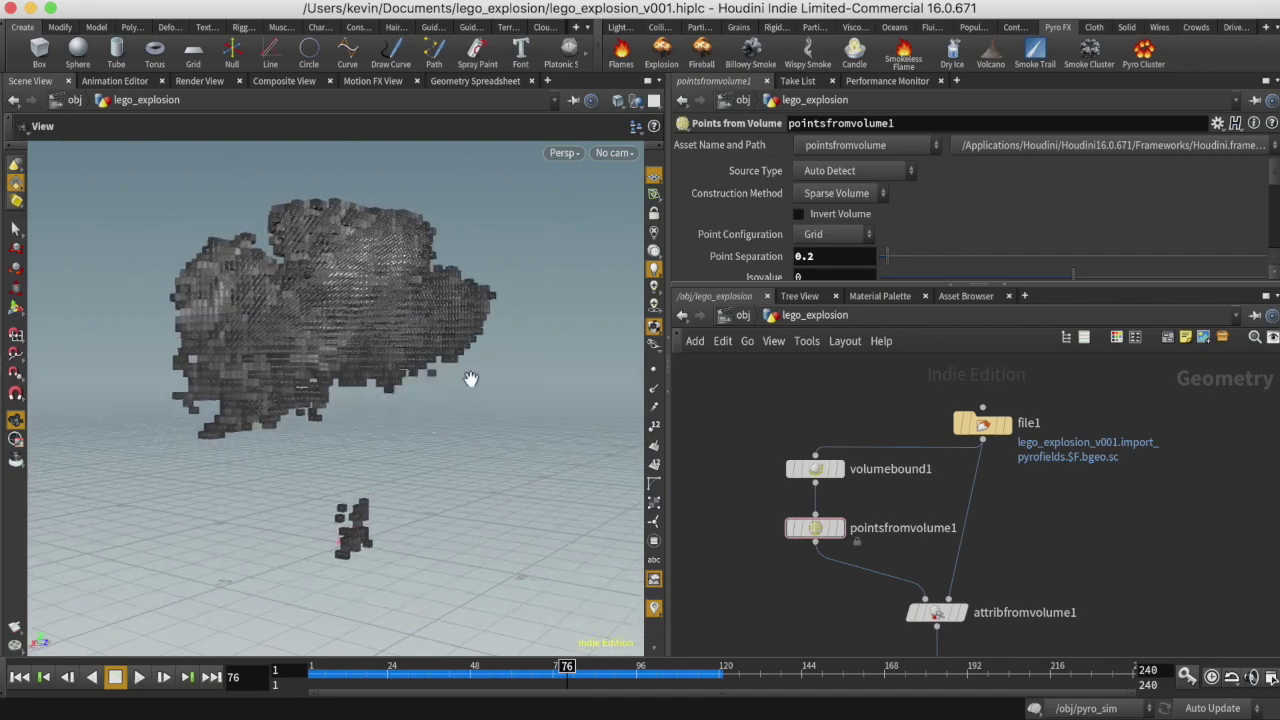
{"action": "double_click", "coordinate": [827, 256]}
{"action": "key", "text": "Return"}
{"action": "left_click_drag", "start_coordinate": [538, 332], "coordinate": [475, 309]}
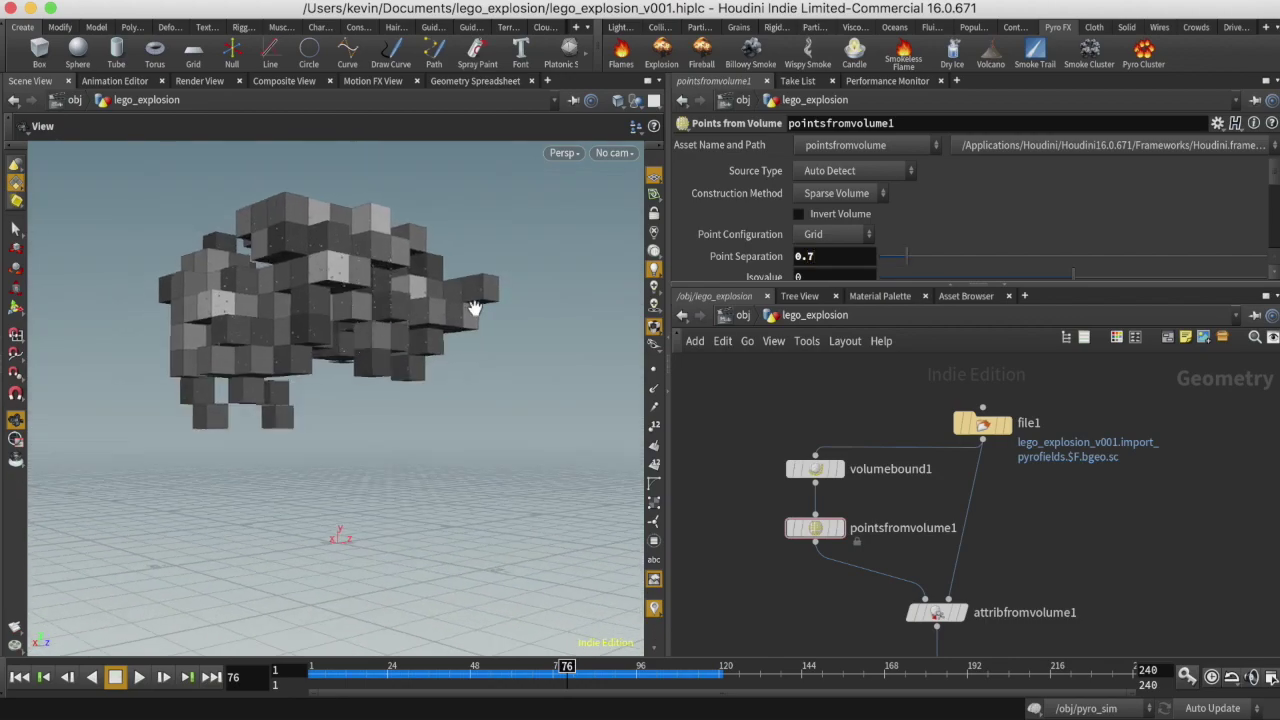
{"action": "double_click", "coordinate": [834, 256]}
{"action": "key", "text": "Return"}
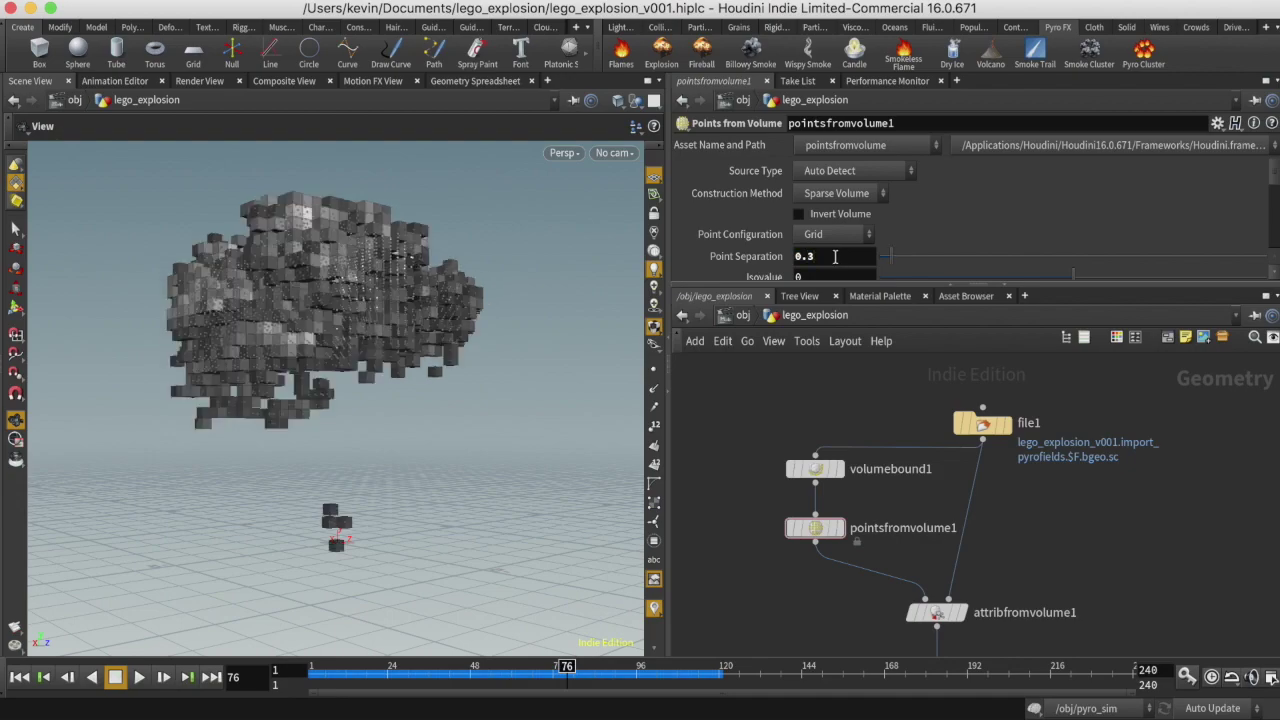
{"action": "left_click_drag", "start_coordinate": [173, 395], "coordinate": [349, 377]}
{"action": "left_click_drag", "start_coordinate": [462, 678], "coordinate": [629, 688]}
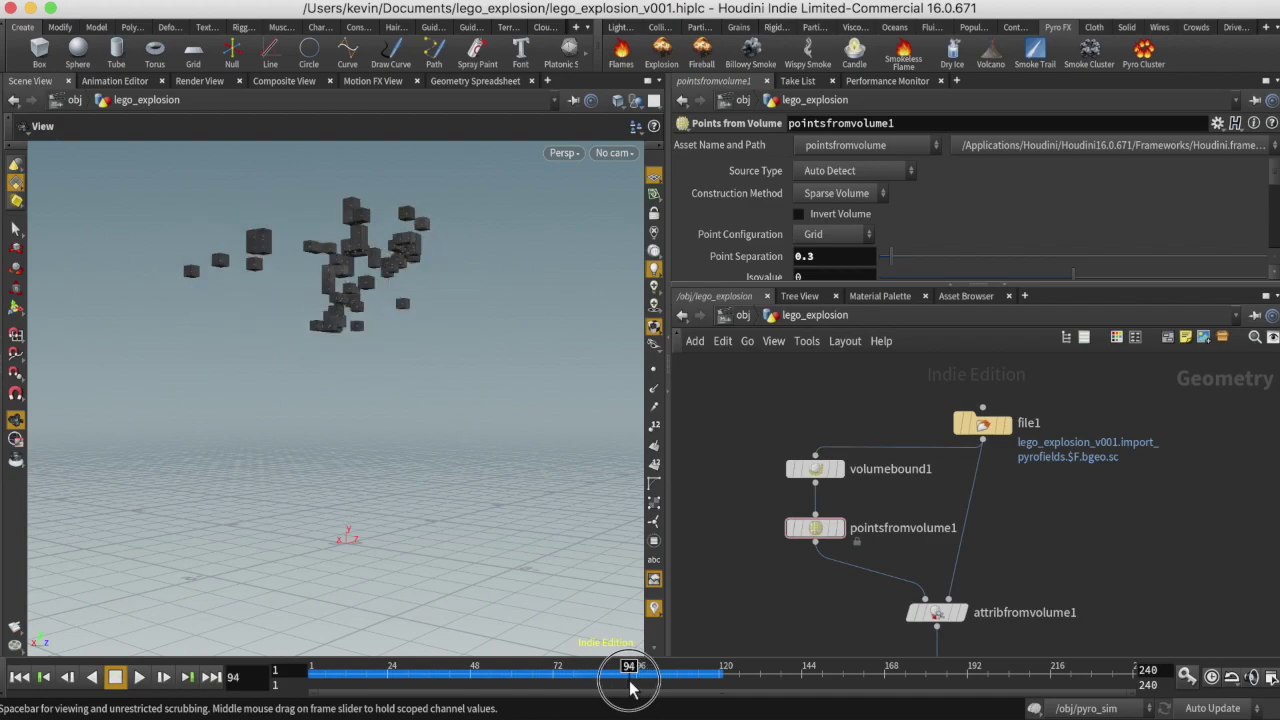
{"action": "middle_click_drag", "start_coordinate": [1050, 557], "coordinate": [997, 540]}
Make room and insert attribfromvolume2 between delete1 and copytopoints1, sampling temperature.
{"action": "left_click_drag", "start_coordinate": [704, 438], "coordinate": [809, 653]}
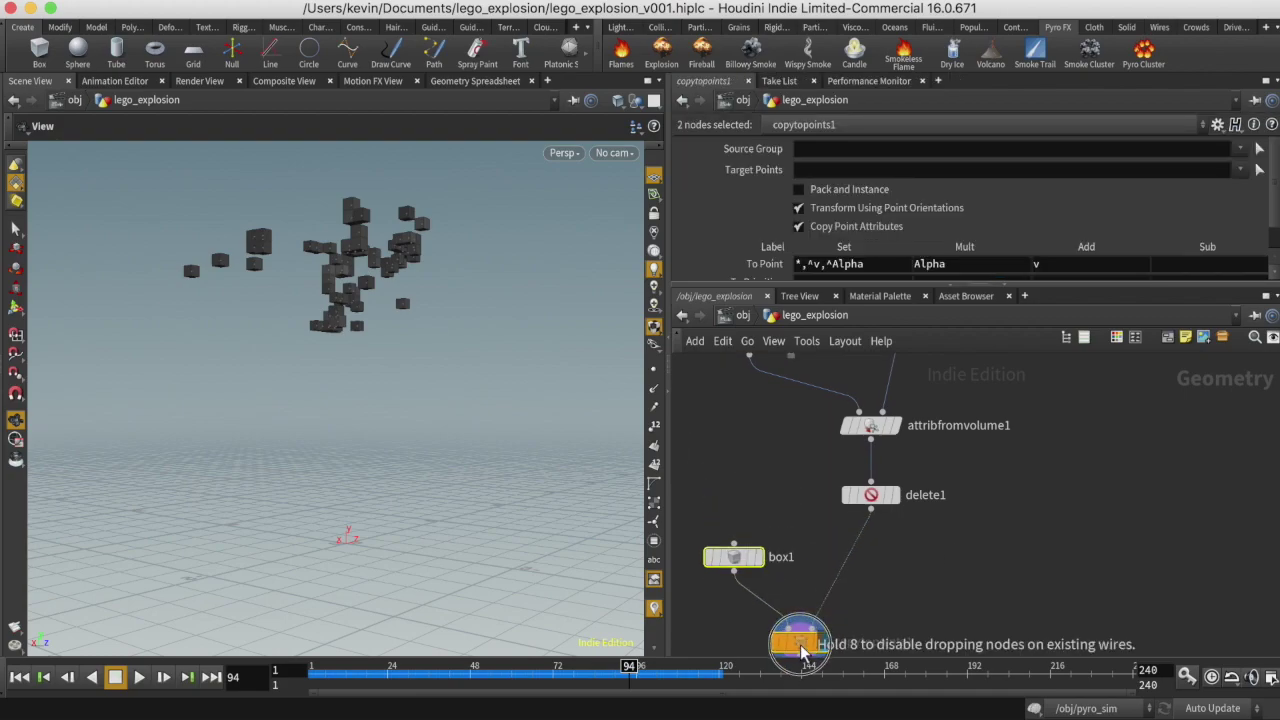
{"action": "middle_click_drag", "start_coordinate": [926, 586], "coordinate": [977, 486]}
{"action": "left_click_drag", "start_coordinate": [847, 543], "coordinate": [817, 616]}
{"action": "middle_click_drag", "start_coordinate": [982, 466], "coordinate": [923, 566]}
{"action": "key", "text": "Tab"}
{"action": "type", "text": "att"}
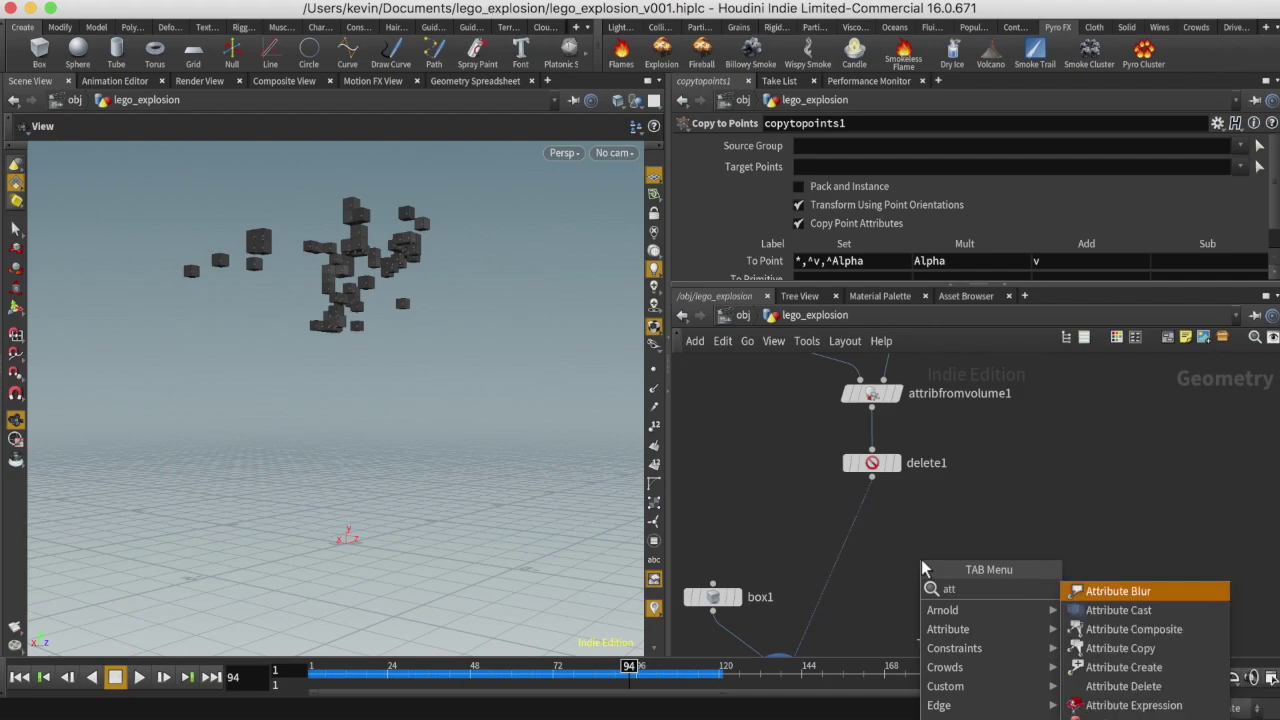
{"action": "type", "text": "ribute from"}
{"action": "key", "text": "Down"}
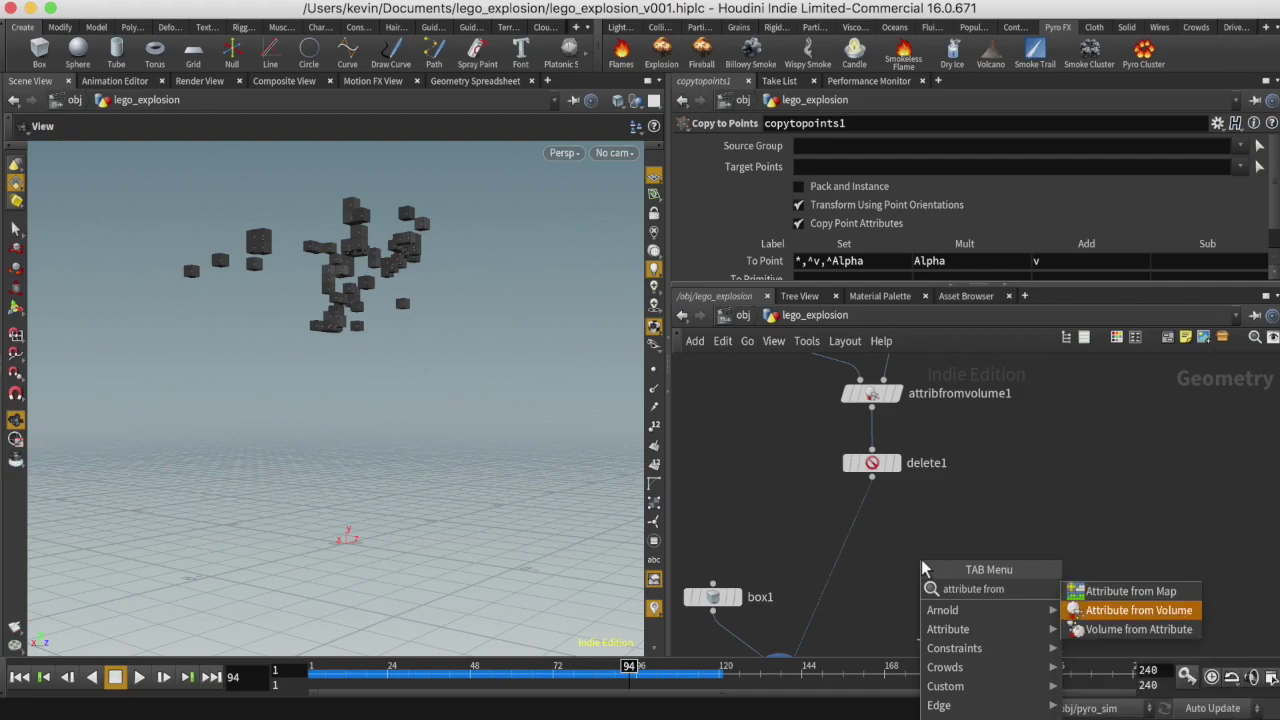
{"action": "key", "text": "Return"}
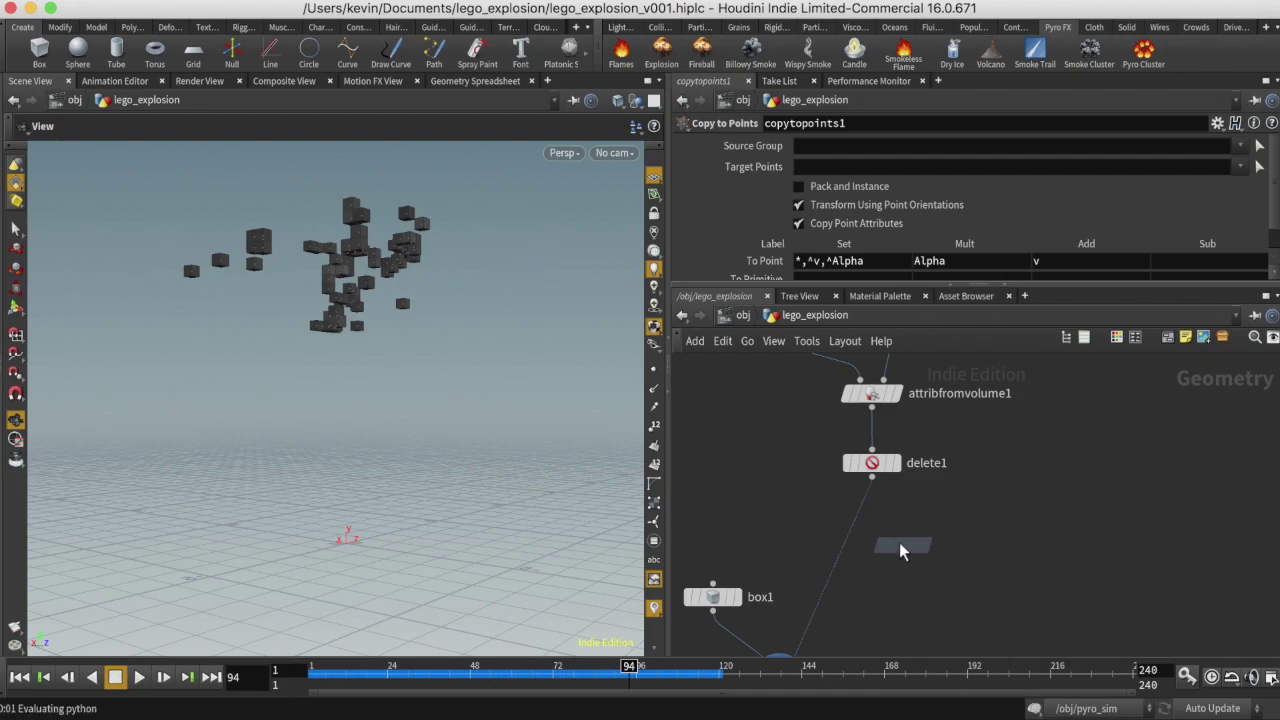
{"action": "left_click", "coordinate": [852, 548]}
{"action": "left_click_drag", "start_coordinate": [858, 542], "coordinate": [880, 537]}
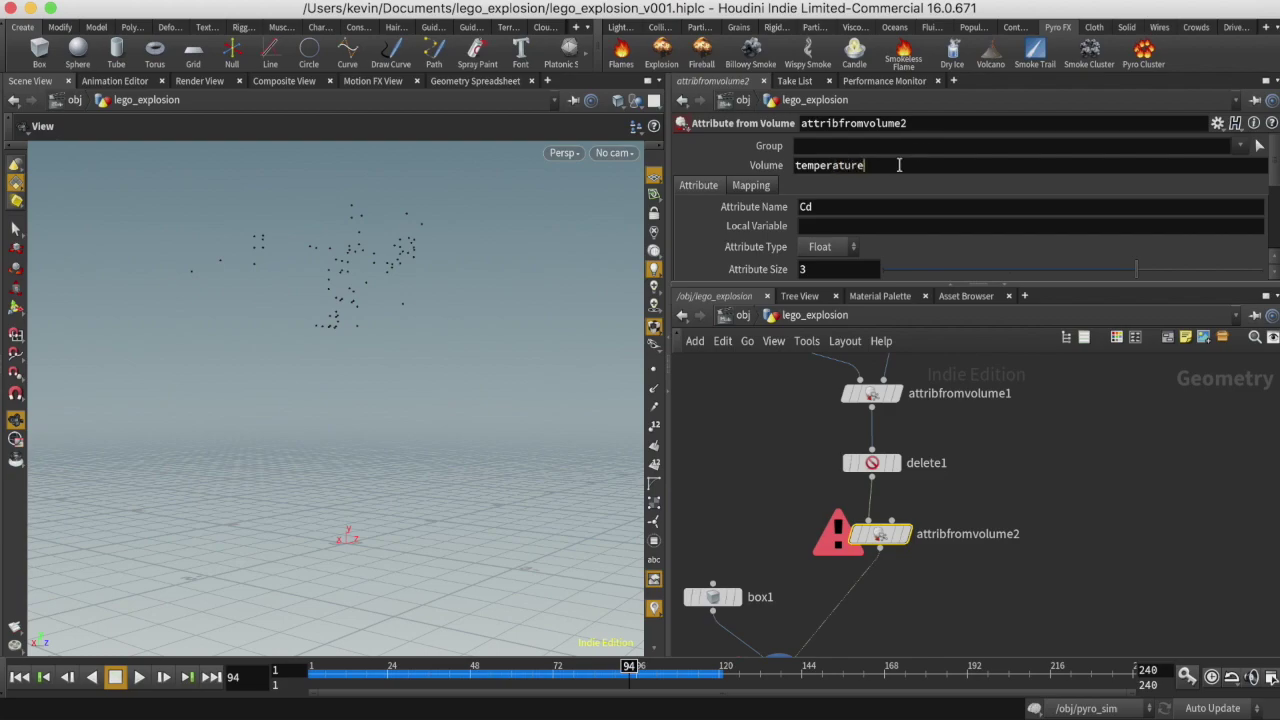
{"action": "key", "text": "Return"}
{"action": "key", "text": "Return"}
Wire file1's pyro fields into attribfromvolume2's second input.
{"action": "scroll", "coordinate": [986, 549], "scroll_direction": "up", "scroll_amount": 5}
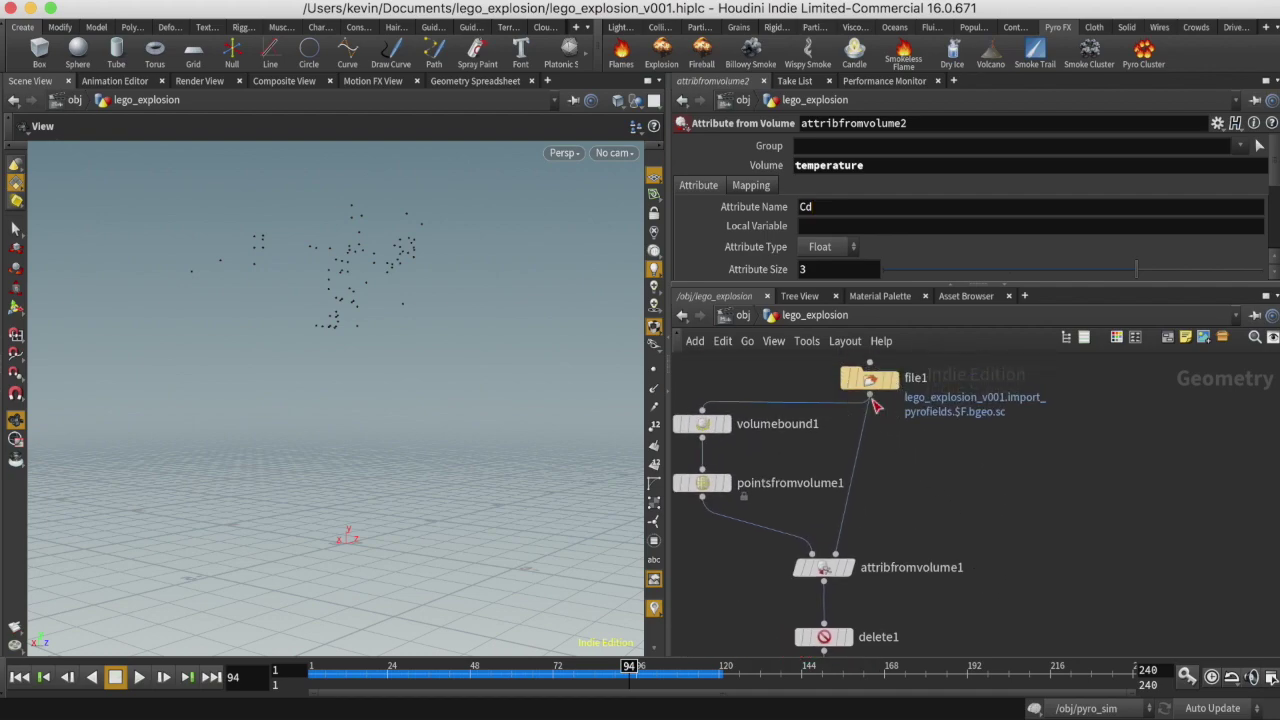
{"action": "left_click", "coordinate": [869, 393]}
{"action": "scroll", "coordinate": [945, 554], "scroll_direction": "down", "scroll_amount": 5}
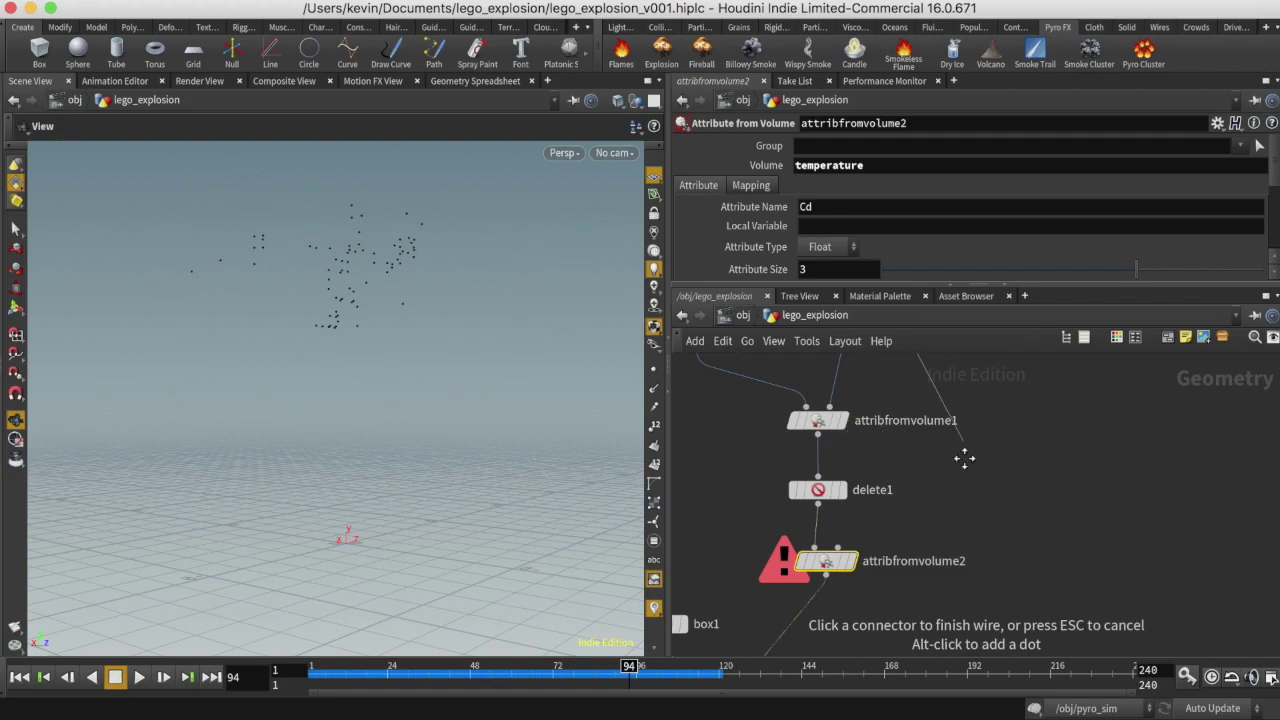
{"action": "scroll", "coordinate": [965, 458], "scroll_direction": "up", "scroll_amount": 5}
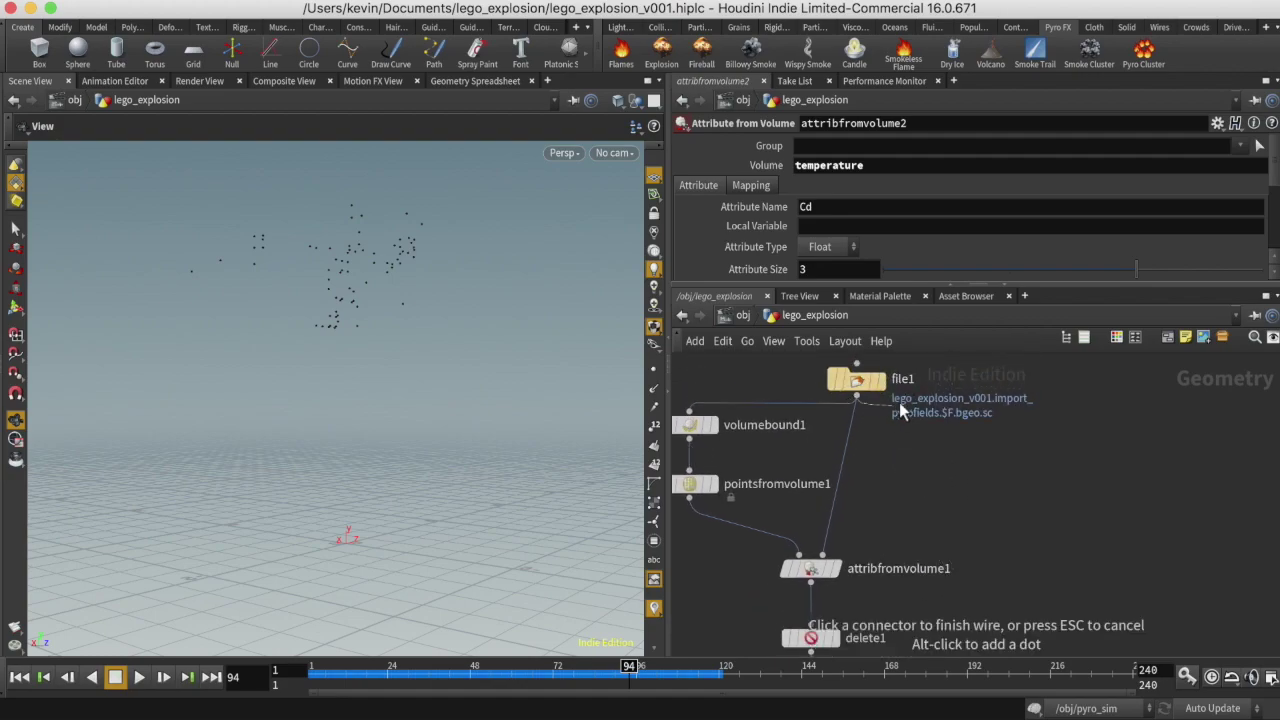
{"action": "scroll", "coordinate": [925, 420], "scroll_direction": "down", "scroll_amount": 5}
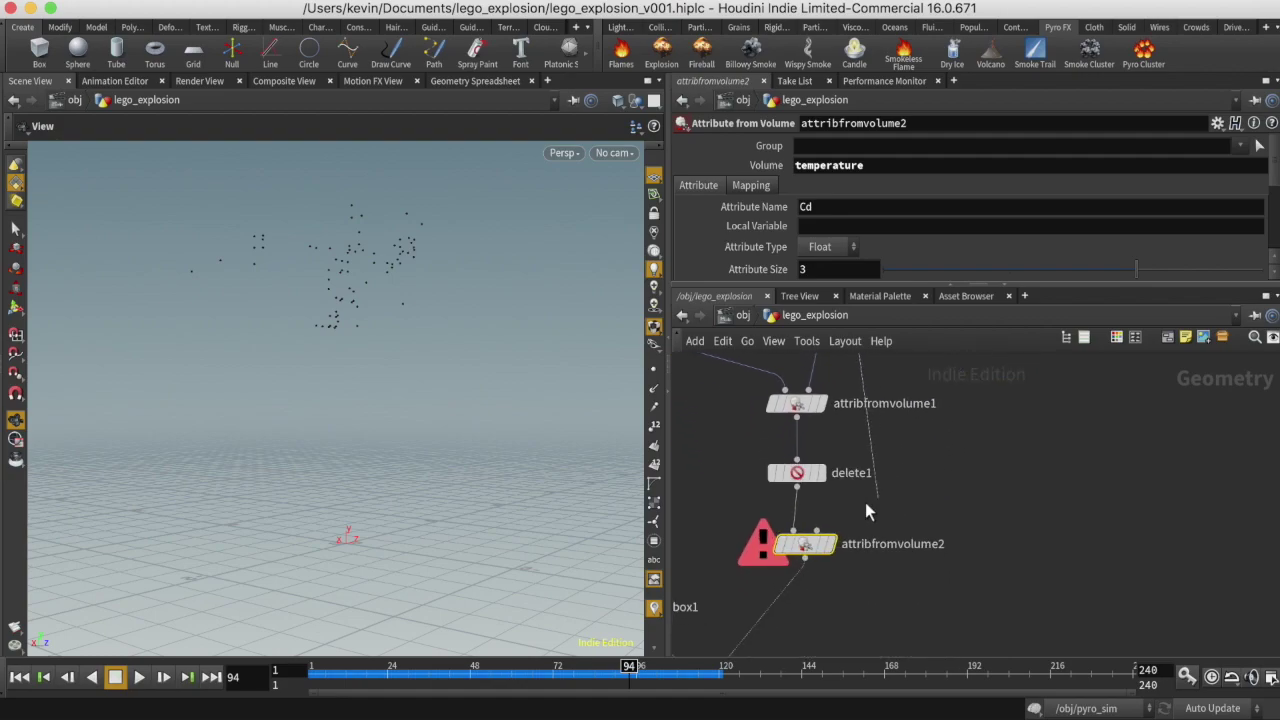
{"action": "left_click", "coordinate": [818, 532]}
Move attribfromvolume1 and delete1 left, then display attribfromvolume2 and review its settings.
{"action": "scroll", "coordinate": [975, 540], "scroll_direction": "up", "scroll_amount": 3}
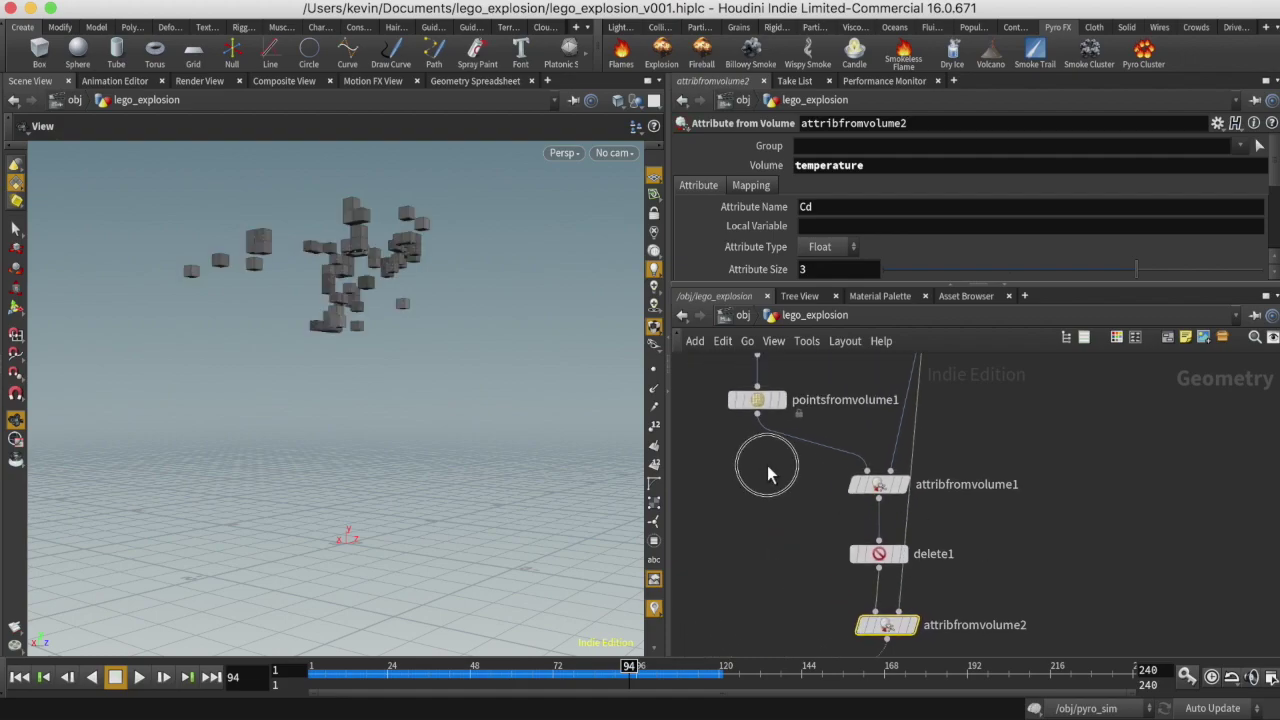
{"action": "left_click_drag", "start_coordinate": [767, 465], "coordinate": [910, 588]}
{"action": "left_click_drag", "start_coordinate": [866, 486], "coordinate": [801, 486]}
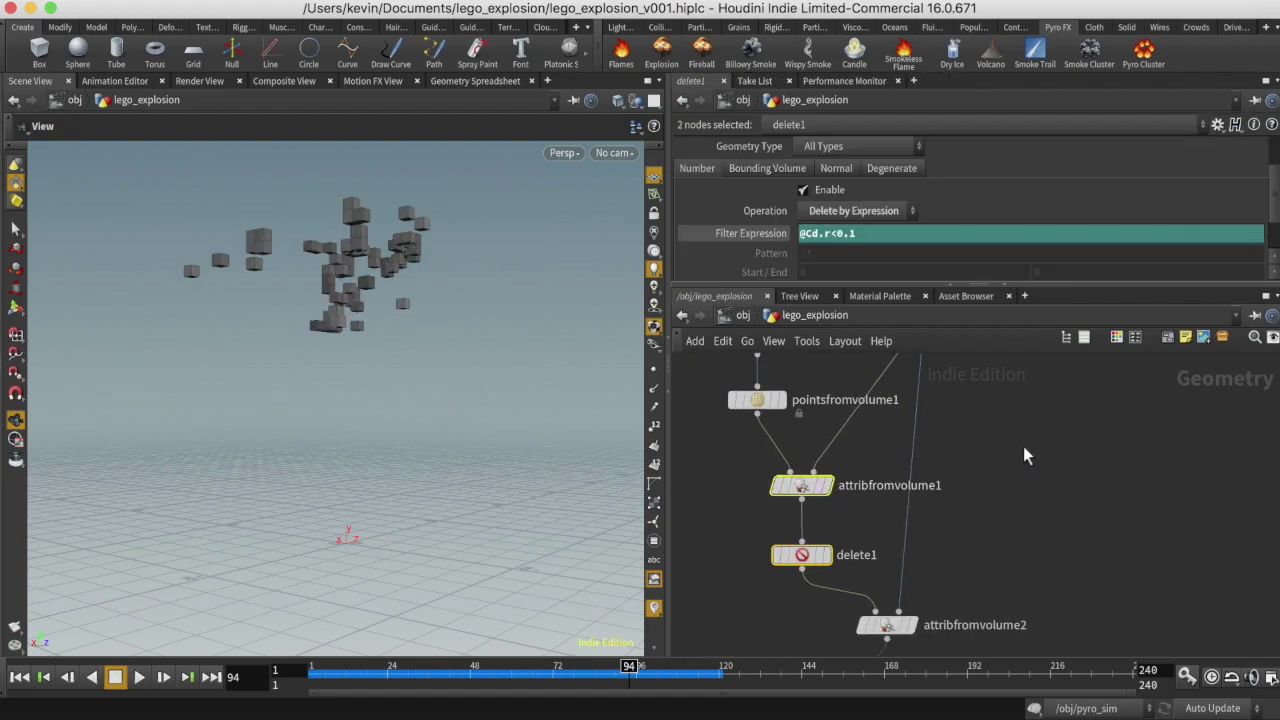
{"action": "middle_click_drag", "start_coordinate": [1023, 456], "coordinate": [1011, 527]}
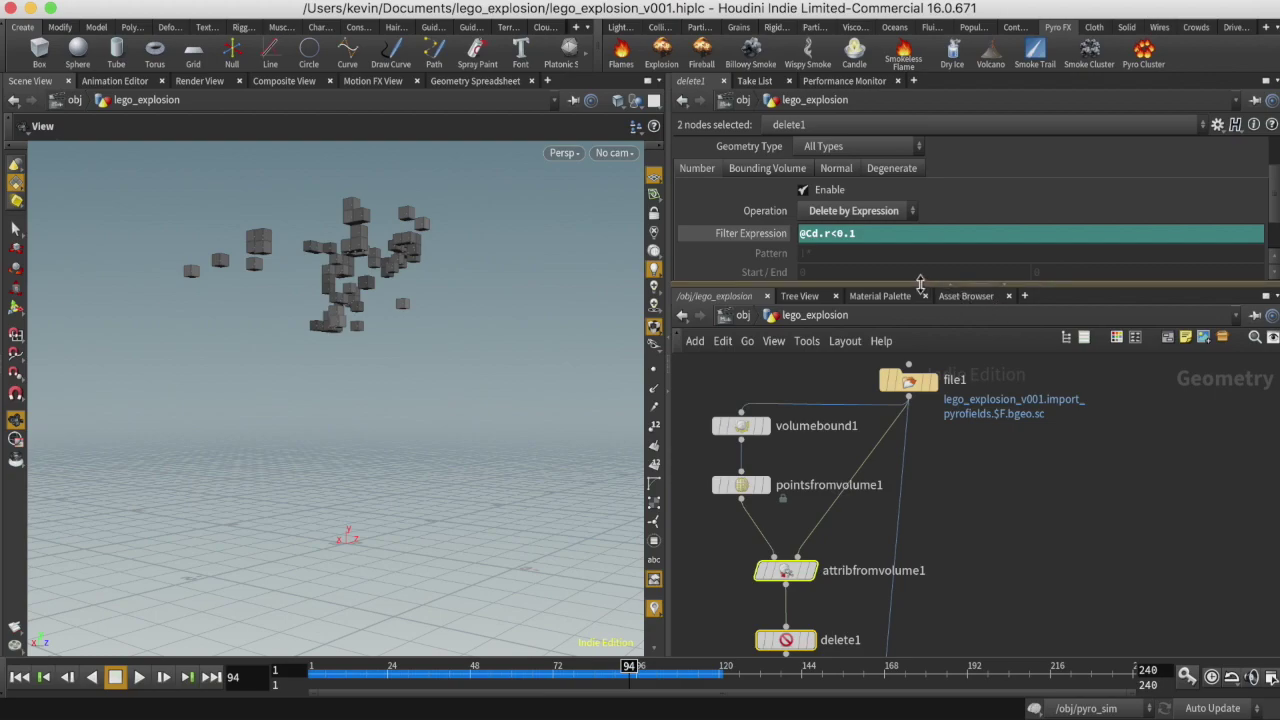
{"action": "left_click_drag", "start_coordinate": [965, 286], "coordinate": [965, 244]}
{"action": "middle_click_drag", "start_coordinate": [1014, 454], "coordinate": [1031, 343]}
{"action": "left_click", "coordinate": [900, 567]}
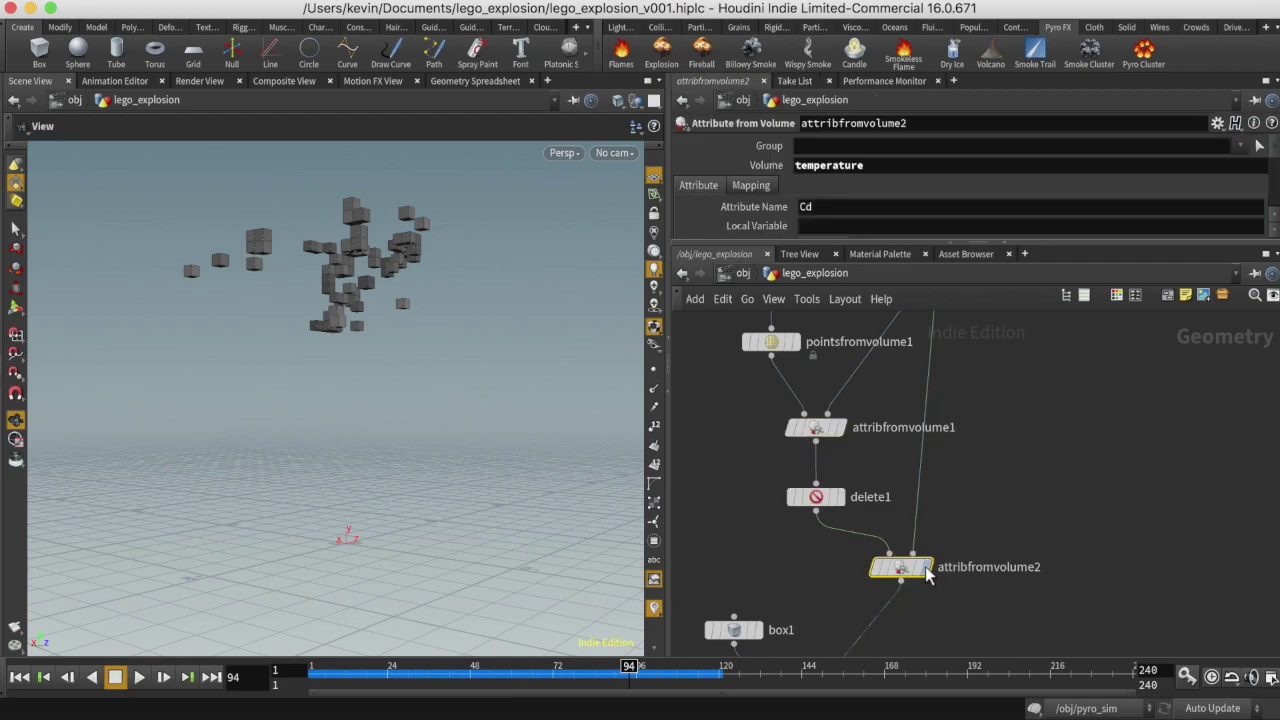
{"action": "left_click", "coordinate": [925, 567]}
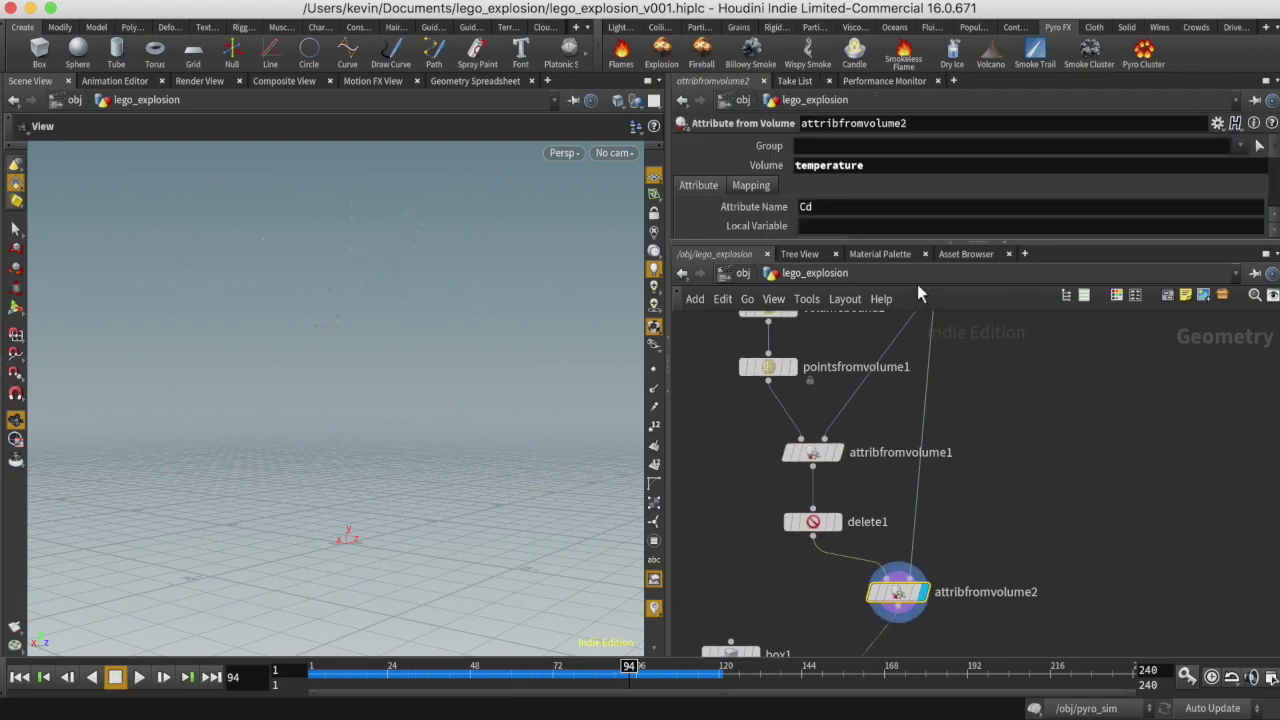
{"action": "left_click_drag", "start_coordinate": [893, 244], "coordinate": [896, 337]}
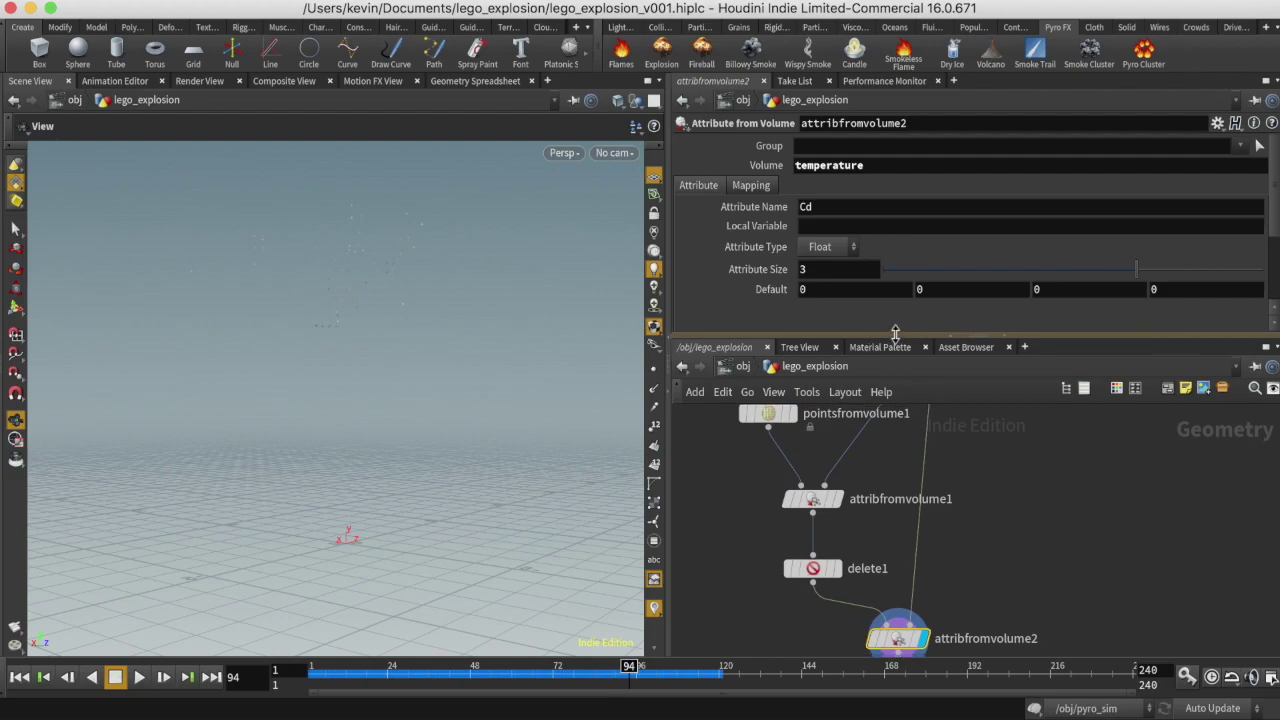
Show attribfromvolume2's points in the Geometry Spreadsheet sorted by Cd[0] ascending at frame 82.
{"action": "left_click", "coordinate": [745, 186]}
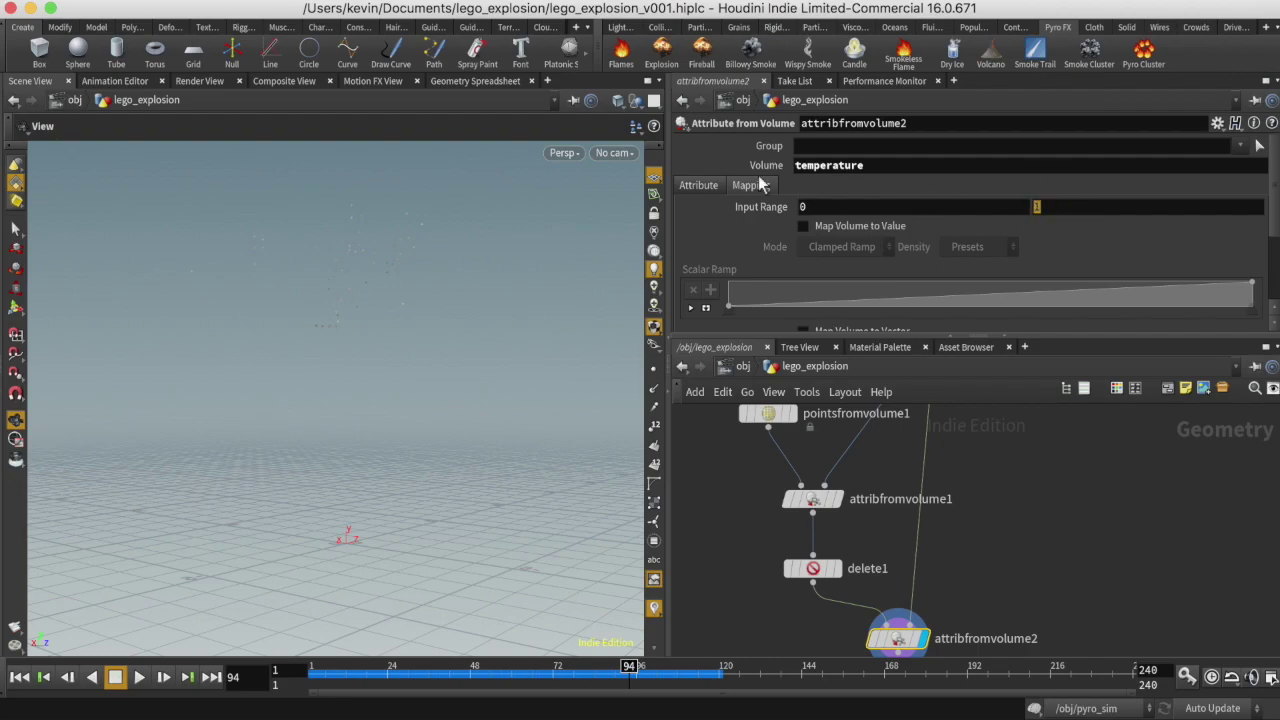
{"action": "left_click", "coordinate": [485, 80]}
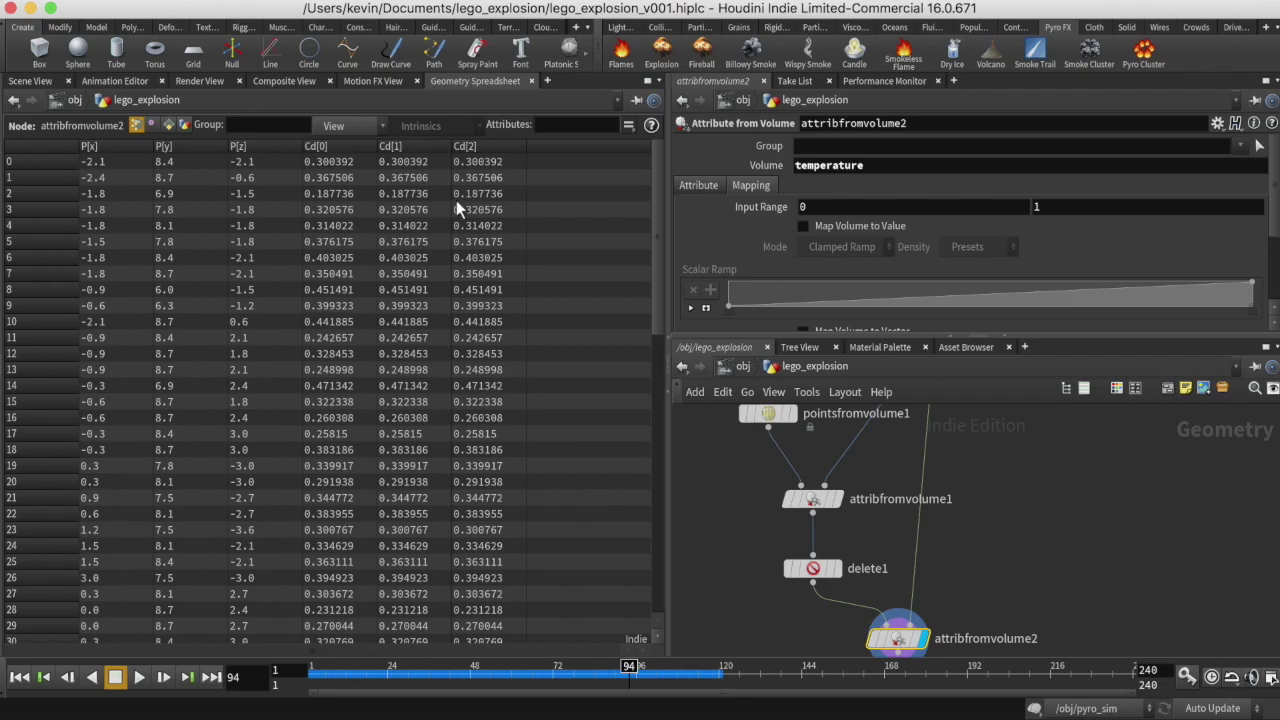
{"action": "left_click", "coordinate": [329, 146]}
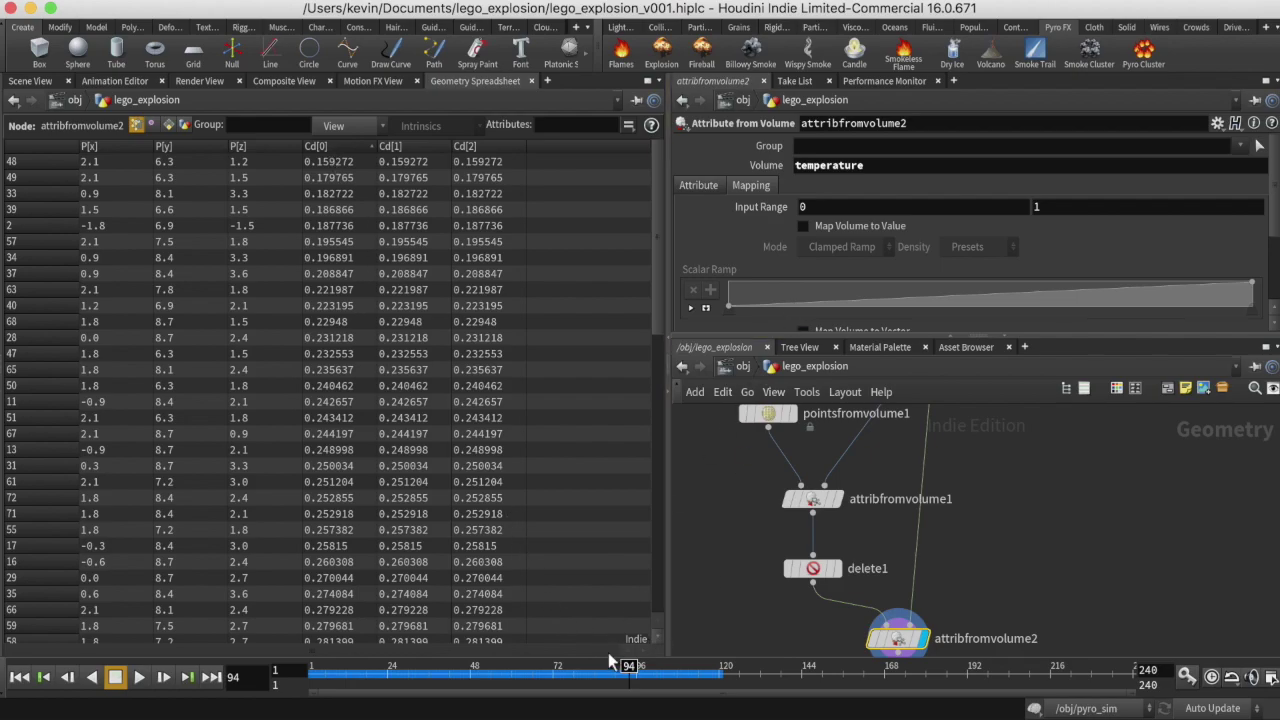
{"action": "mouse_move", "coordinate": [628, 668]}
{"action": "left_mouse_down"}
{"action": "mouse_move", "coordinate": [486, 677]}
{"action": "mouse_move", "coordinate": [646, 677]}
{"action": "mouse_move", "coordinate": [572, 674]}
{"action": "left_mouse_up"}
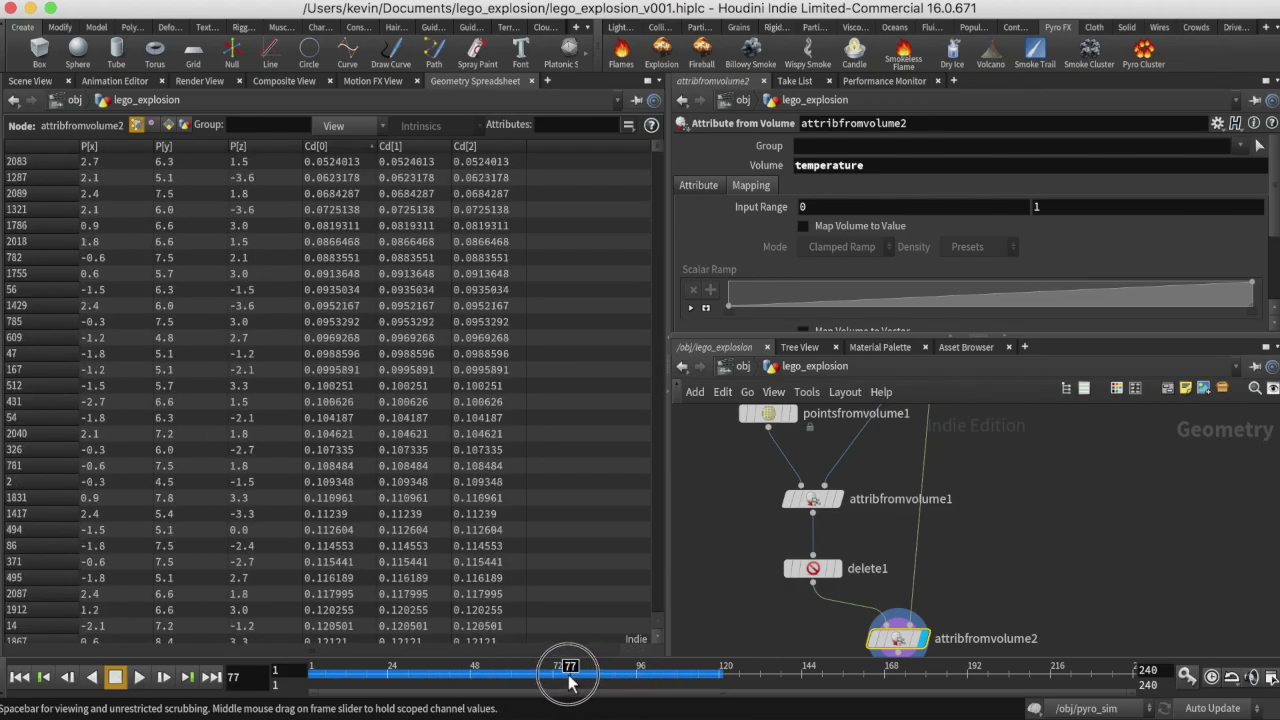
{"action": "left_click", "coordinate": [335, 148]}
{"action": "left_click", "coordinate": [356, 146]}
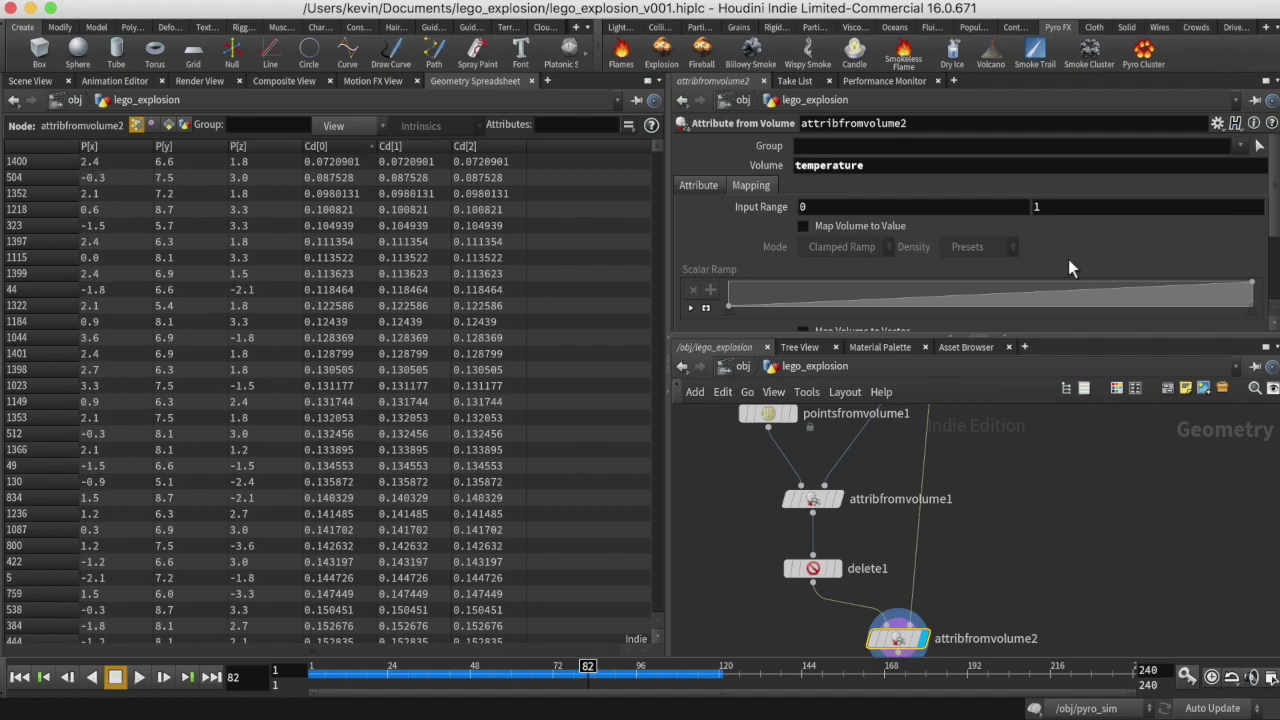
{"action": "scroll", "coordinate": [1064, 261], "scroll_direction": "down", "scroll_amount": 4}
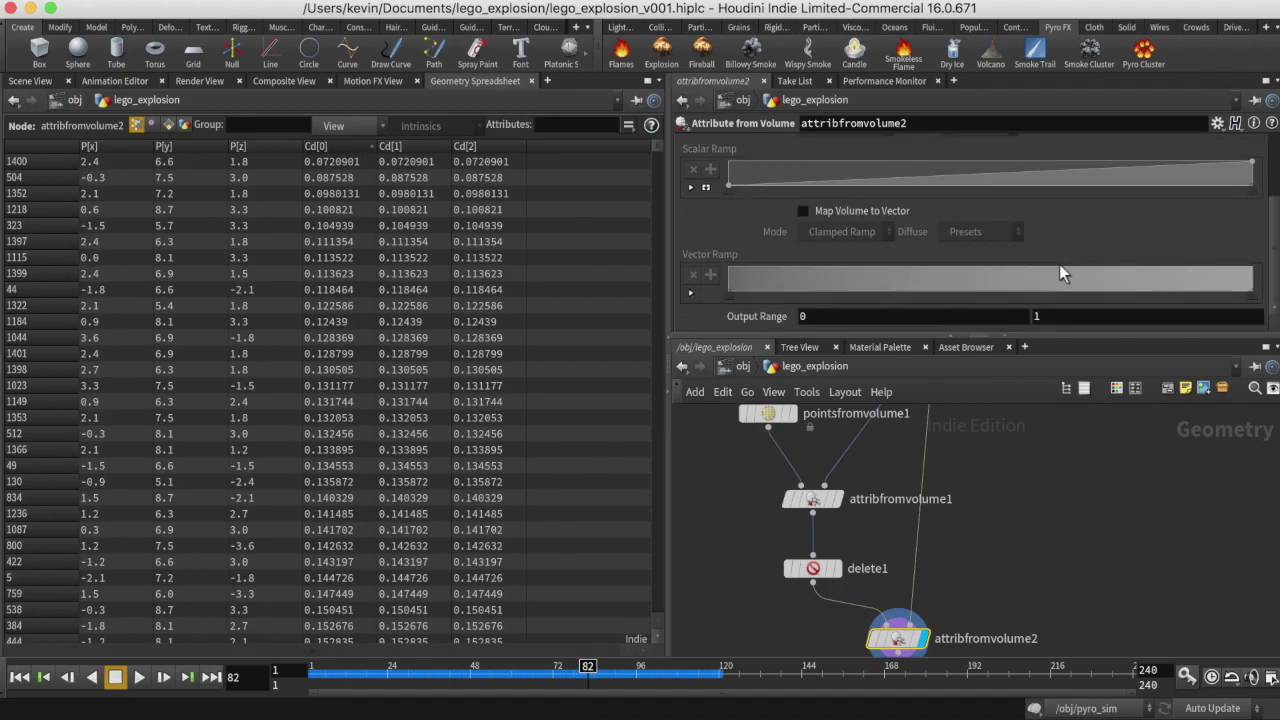
{"action": "scroll", "coordinate": [1056, 265], "scroll_direction": "up", "scroll_amount": 2}
Enable Map Volume to Vector on attribfromvolume2 and save the scene.
{"action": "left_click", "coordinate": [803, 262]}
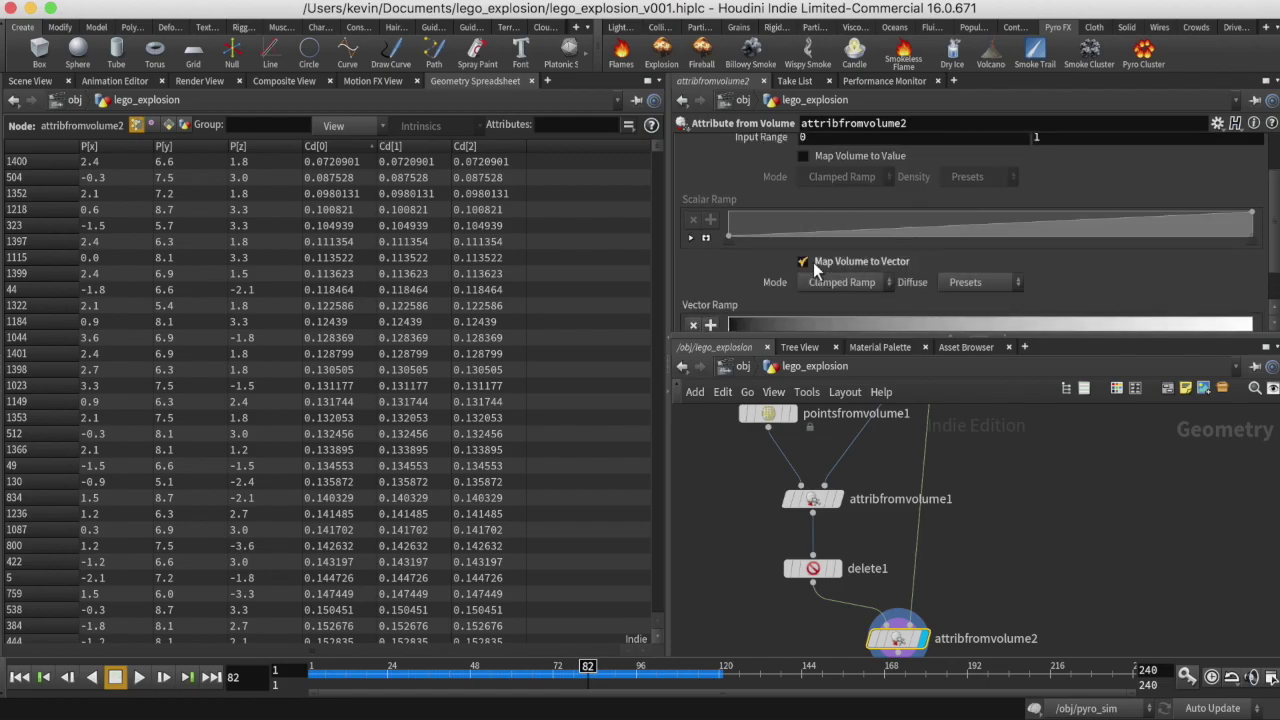
{"action": "scroll", "coordinate": [1068, 273], "scroll_direction": "up", "scroll_amount": 3}
{"action": "scroll", "coordinate": [1066, 272], "scroll_direction": "down", "scroll_amount": 5}
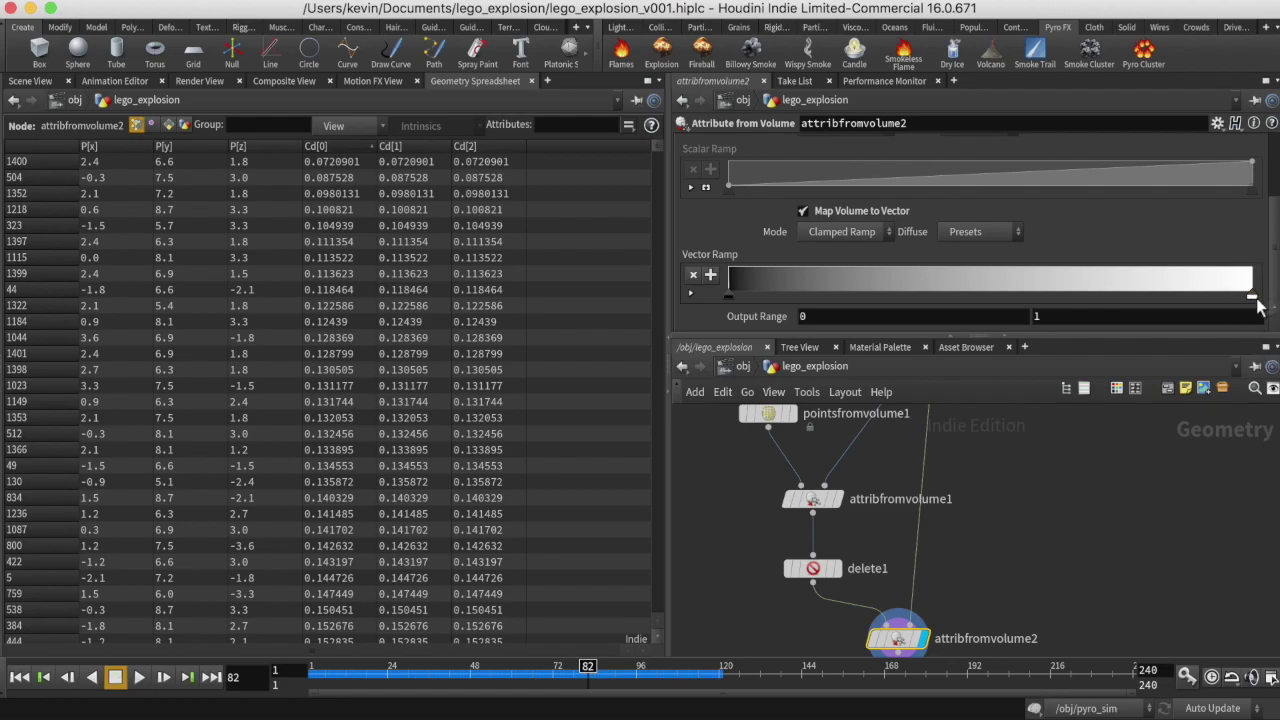
{"action": "key", "text": "ctrl+s"}
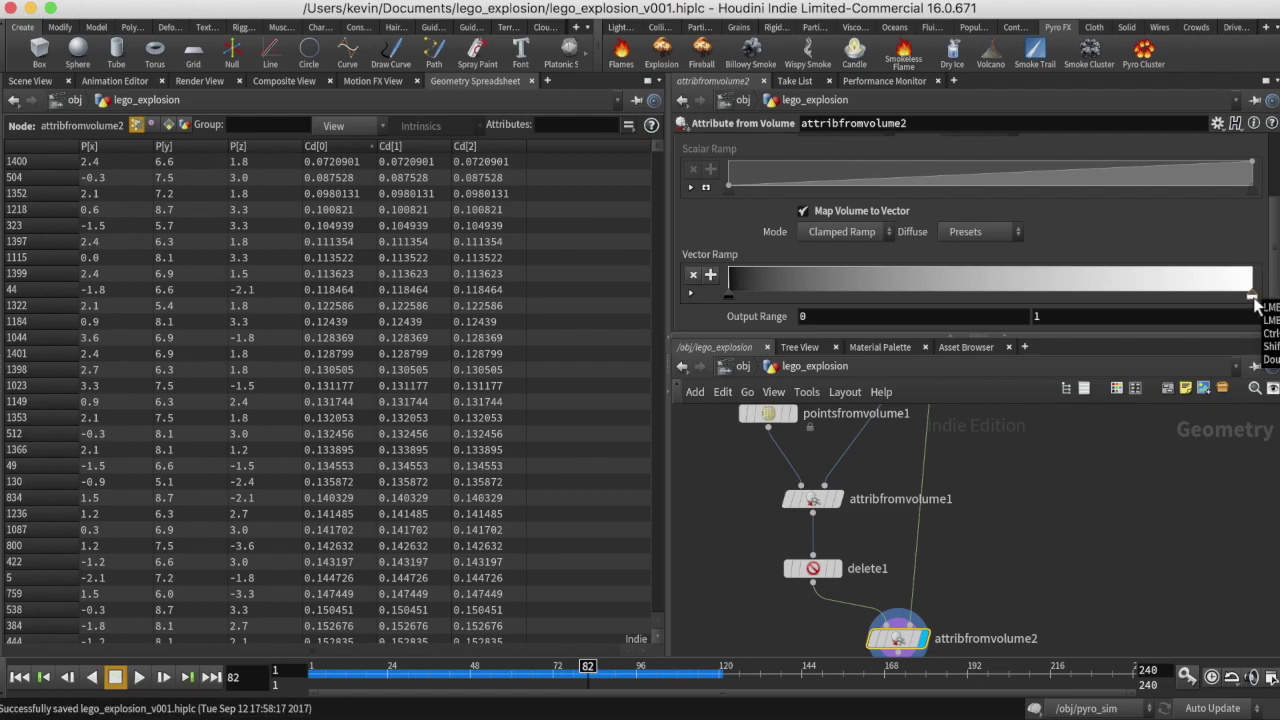
Set the ramp's end key to yellow and start key to red, then preview in Scene View.
{"action": "double_click", "coordinate": [1253, 300]}
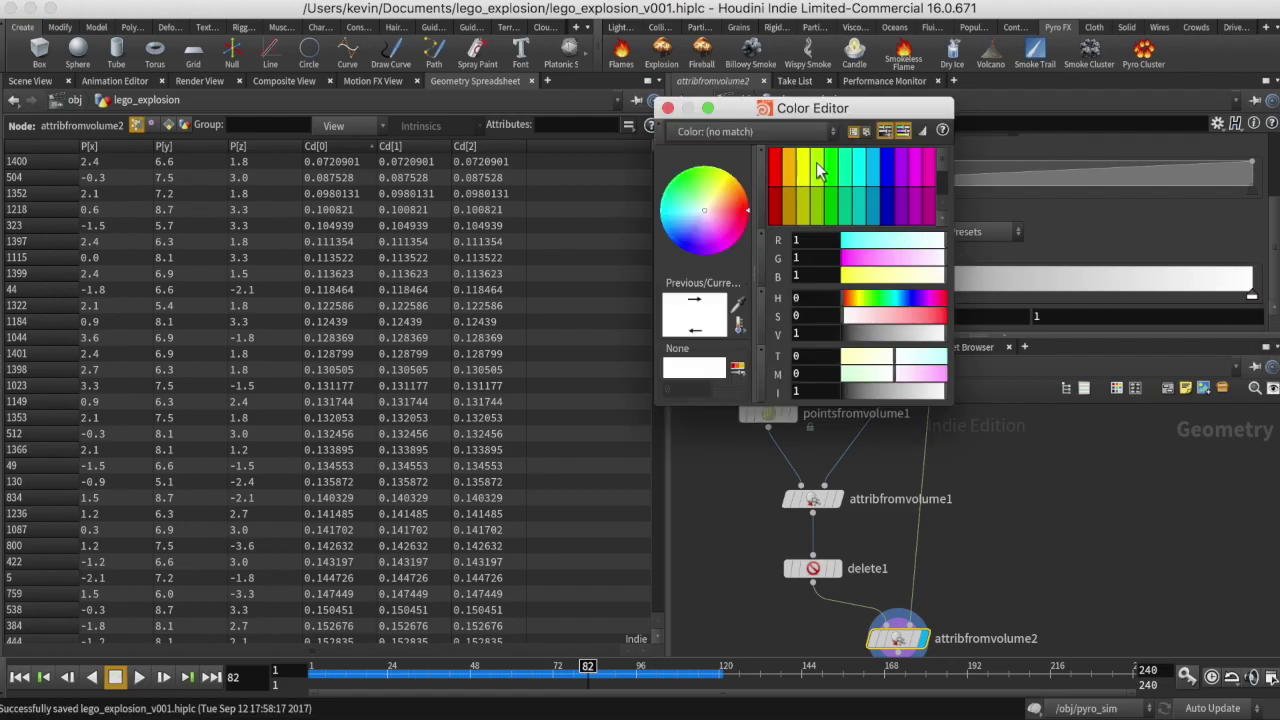
{"action": "left_click", "coordinate": [804, 170]}
{"action": "left_click", "coordinate": [668, 108]}
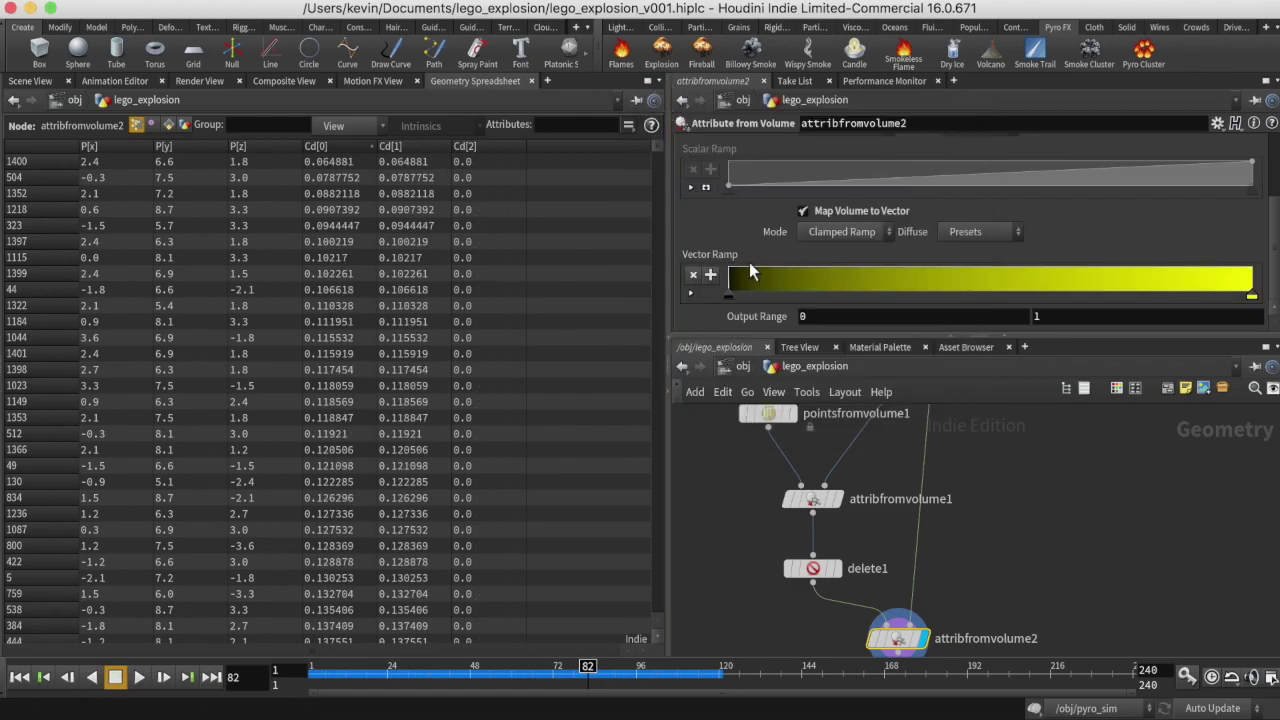
{"action": "double_click", "coordinate": [728, 297]}
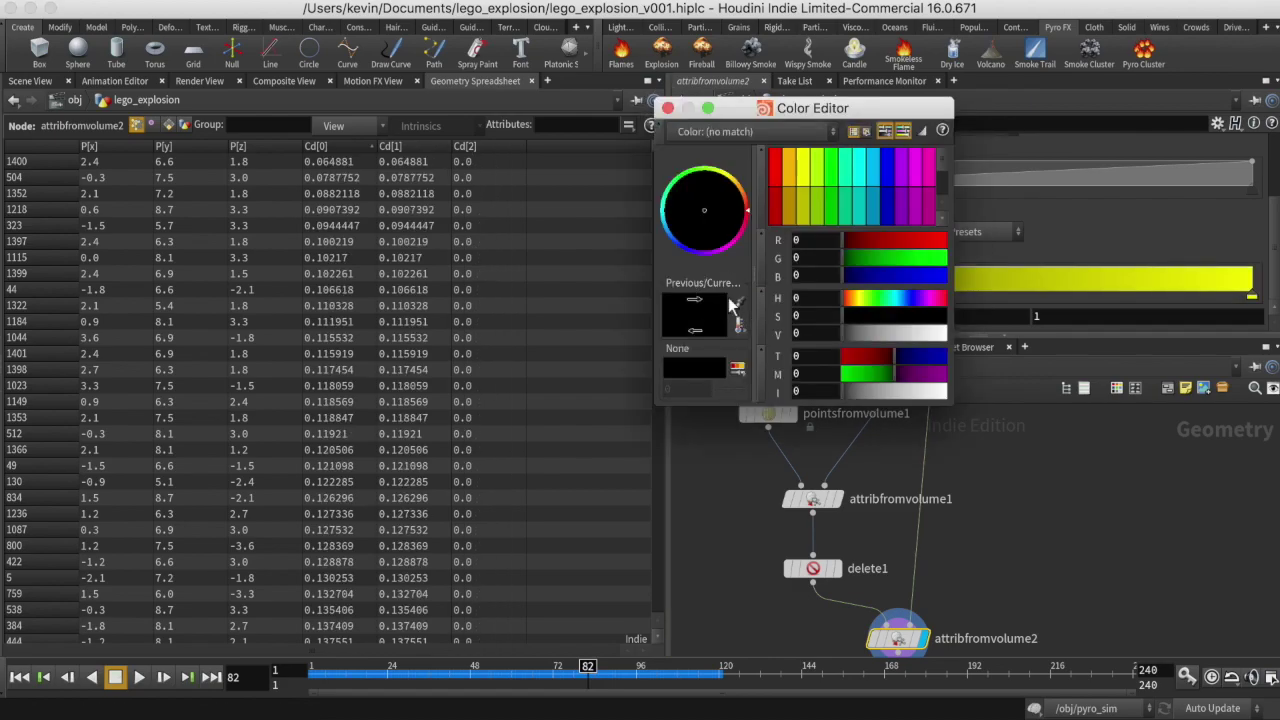
{"action": "left_click", "coordinate": [777, 184]}
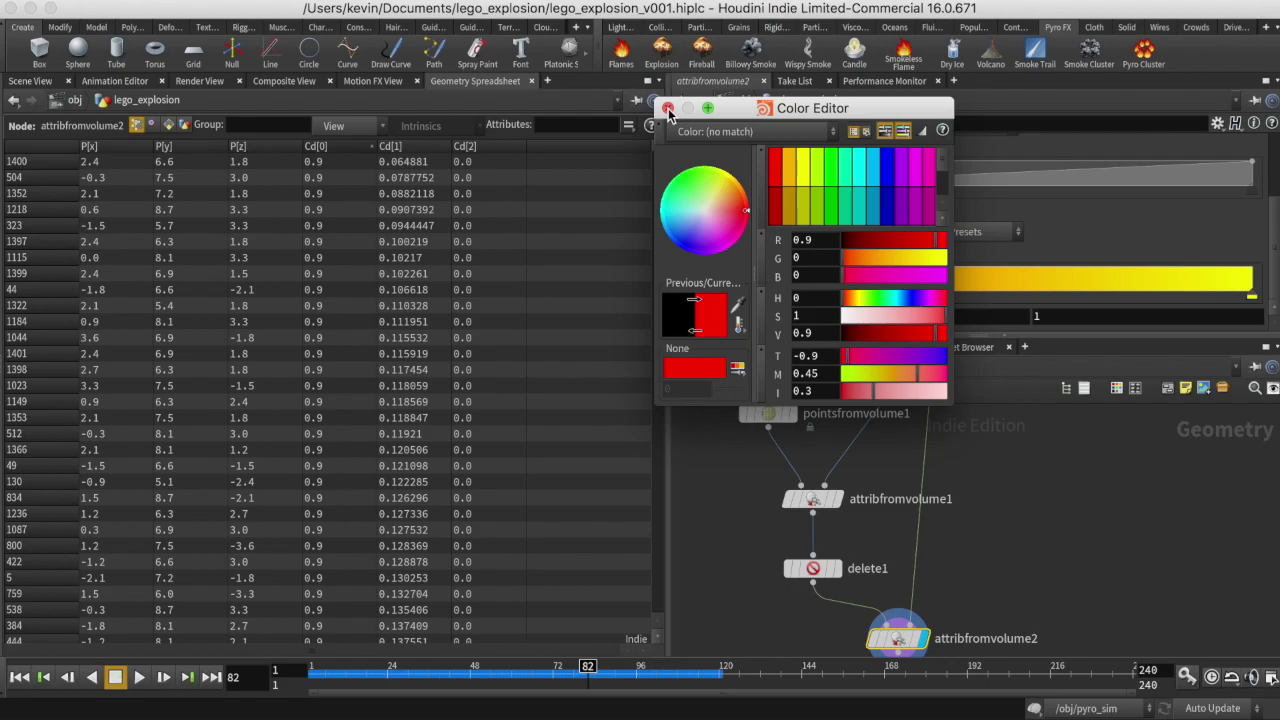
{"action": "left_click", "coordinate": [668, 108]}
{"action": "left_click", "coordinate": [31, 81]}
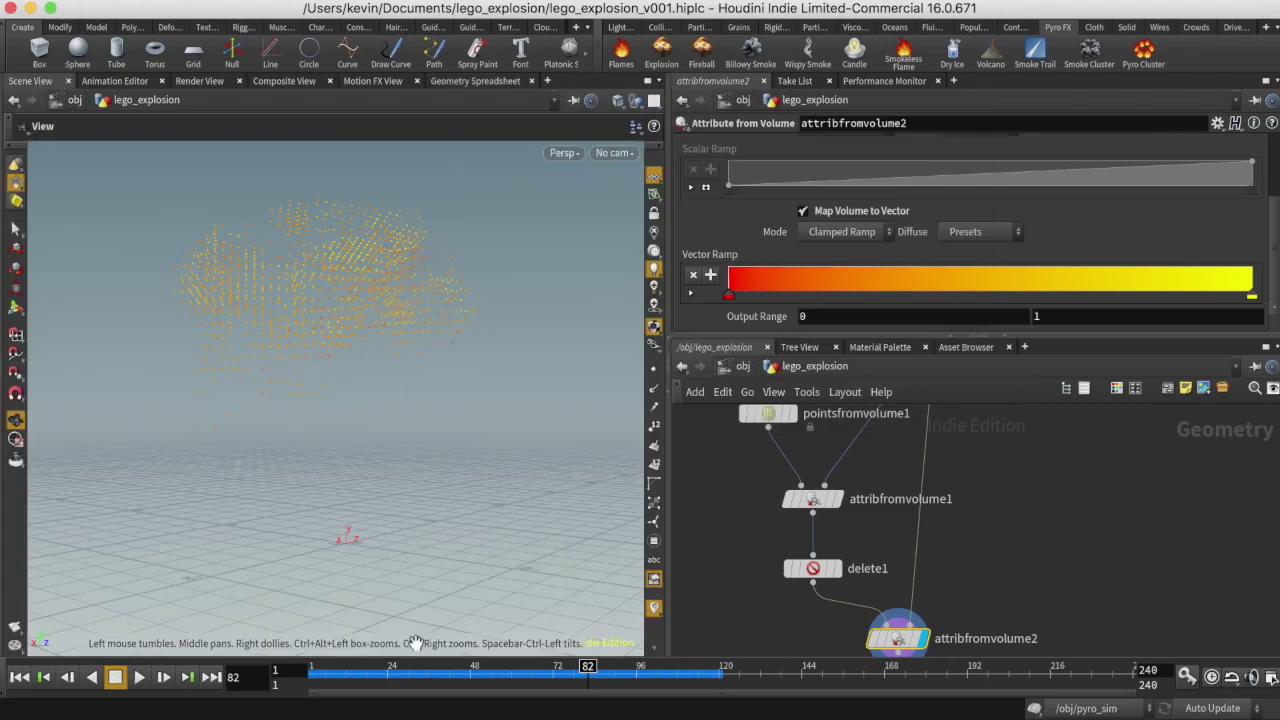
{"action": "left_click_drag", "start_coordinate": [396, 678], "coordinate": [513, 688]}
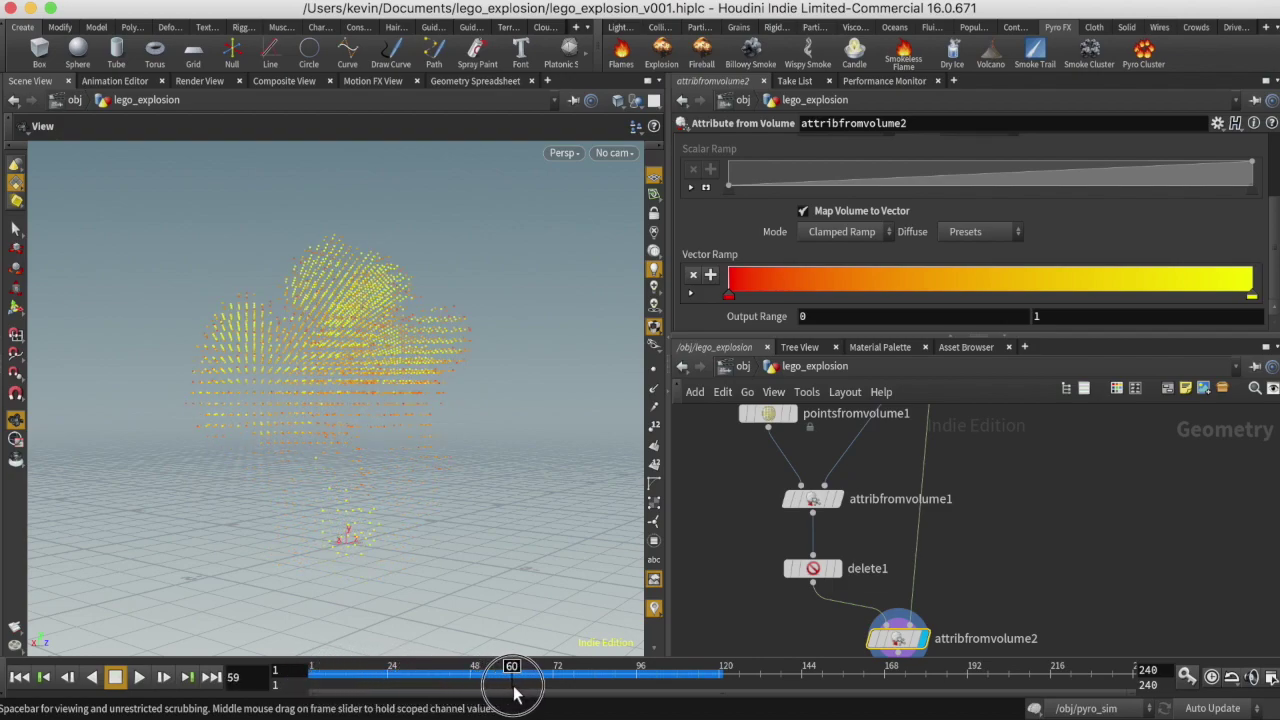
{"action": "scroll", "coordinate": [1029, 449], "scroll_direction": "down", "scroll_amount": 10}
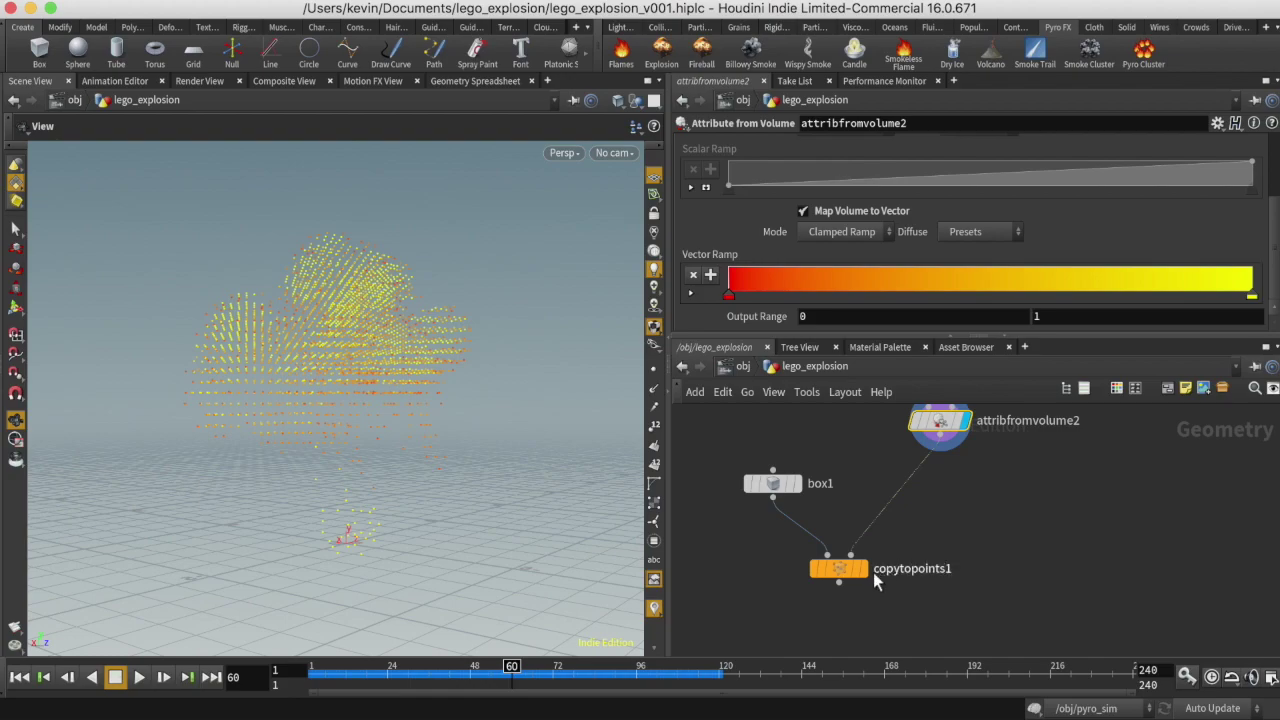
Display copytopoints1's cubes and add a black key at the colour ramp's start.
{"action": "left_click", "coordinate": [864, 570]}
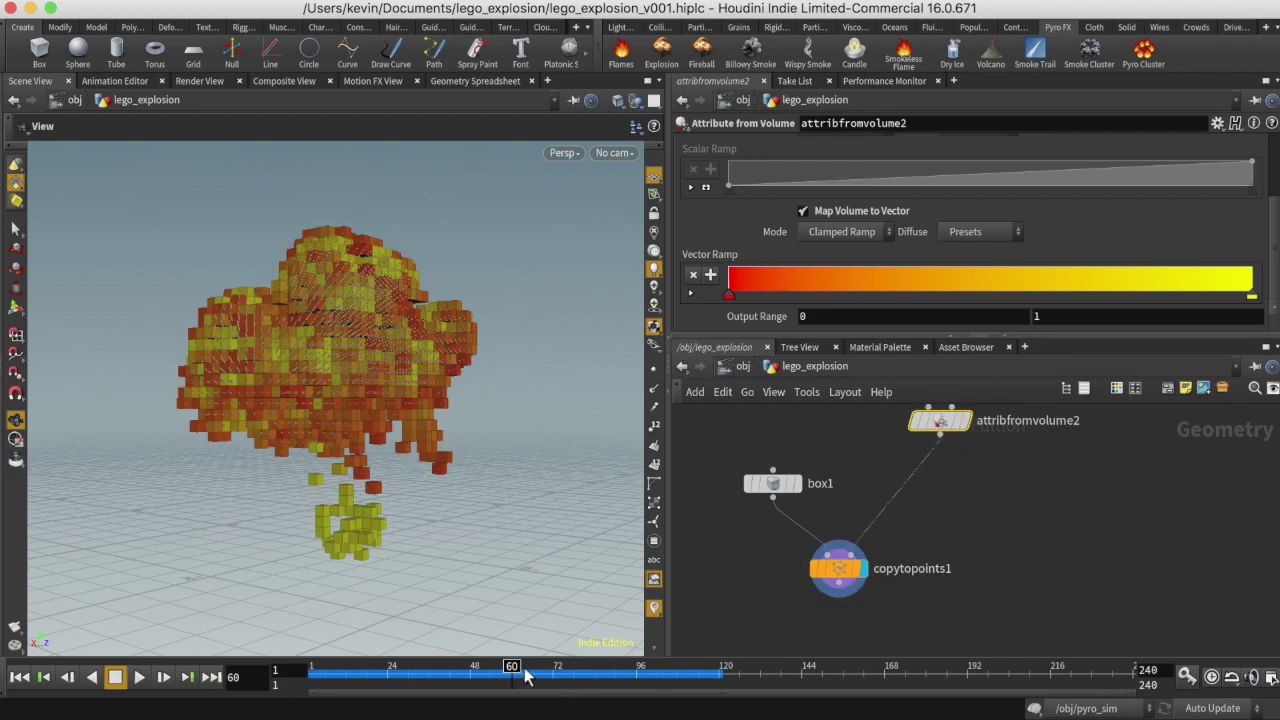
{"action": "left_click_drag", "start_coordinate": [522, 676], "coordinate": [485, 697]}
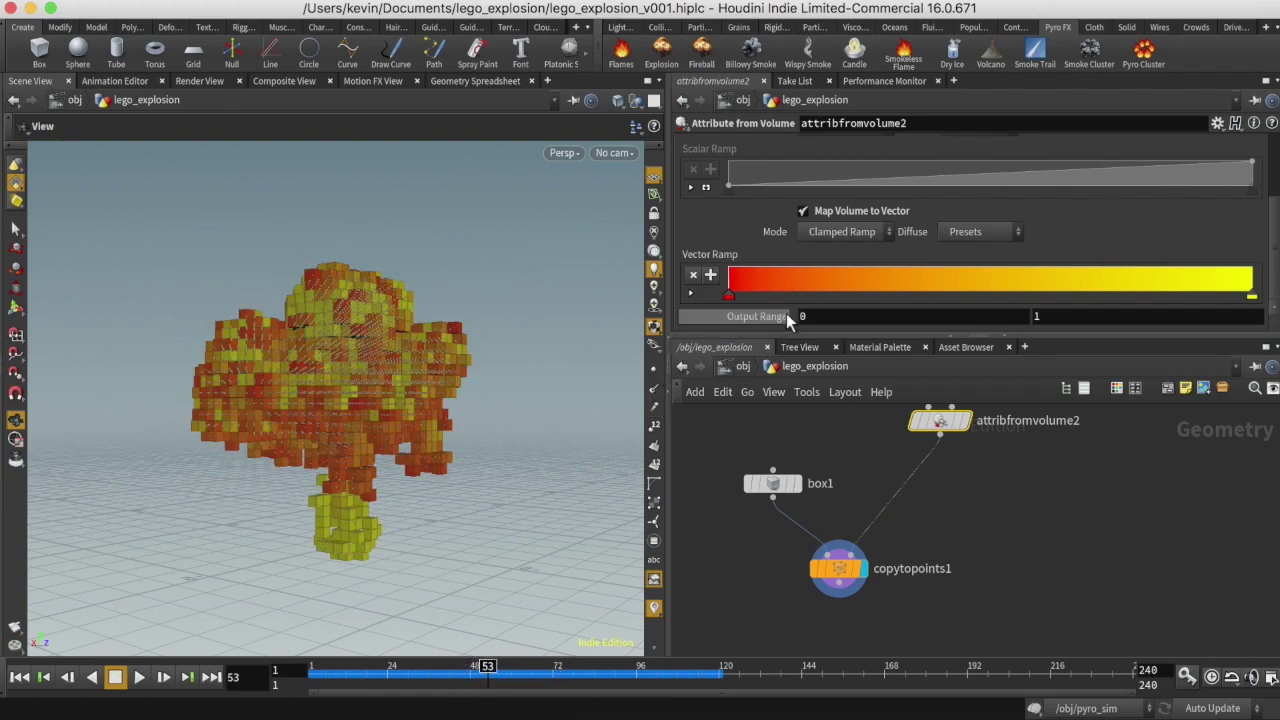
{"action": "mouse_move", "coordinate": [728, 295]}
{"action": "left_mouse_down"}
{"action": "mouse_move", "coordinate": [775, 295]}
{"action": "mouse_move", "coordinate": [716, 297]}
{"action": "left_mouse_up"}
{"action": "left_click", "coordinate": [745, 293]}
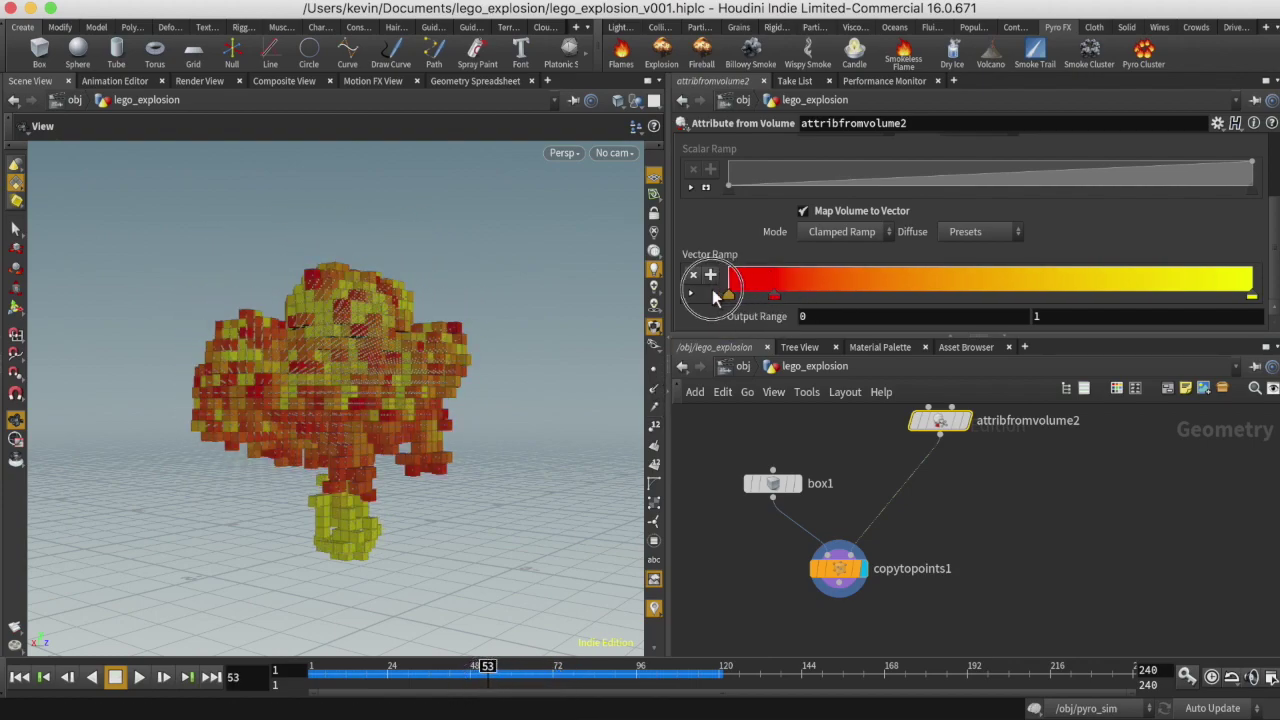
{"action": "double_click", "coordinate": [729, 296]}
{"action": "scroll", "coordinate": [818, 204], "scroll_direction": "down", "scroll_amount": 2}
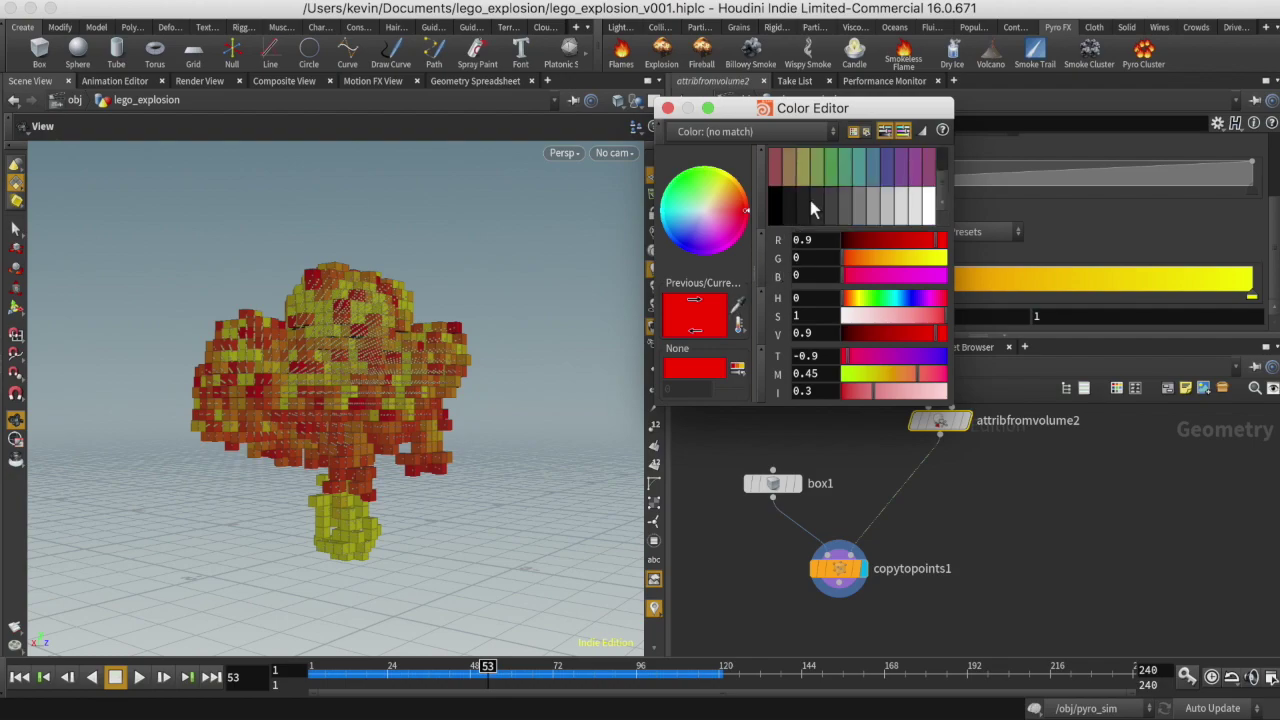
{"action": "left_click", "coordinate": [778, 207]}
{"action": "left_click", "coordinate": [668, 108]}
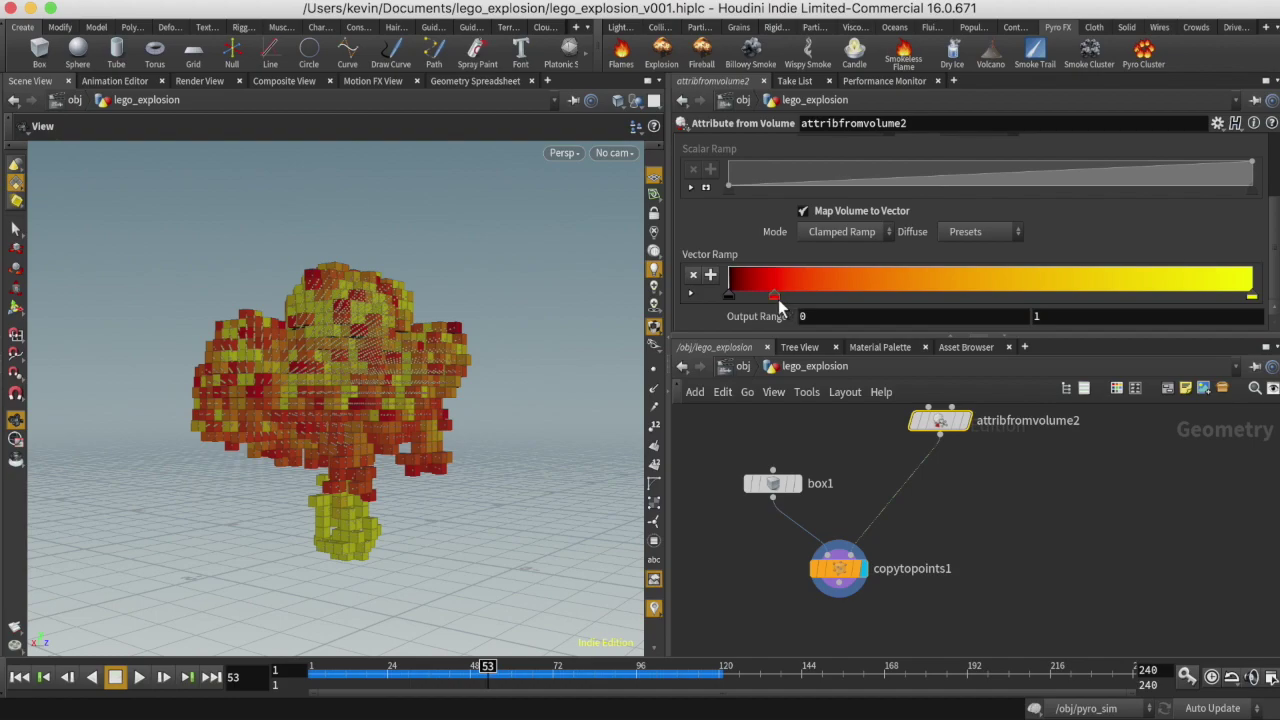
Shift the red ramp key right to widen the dark band, then preview and orbit.
{"action": "left_click_drag", "start_coordinate": [776, 298], "coordinate": [866, 296]}
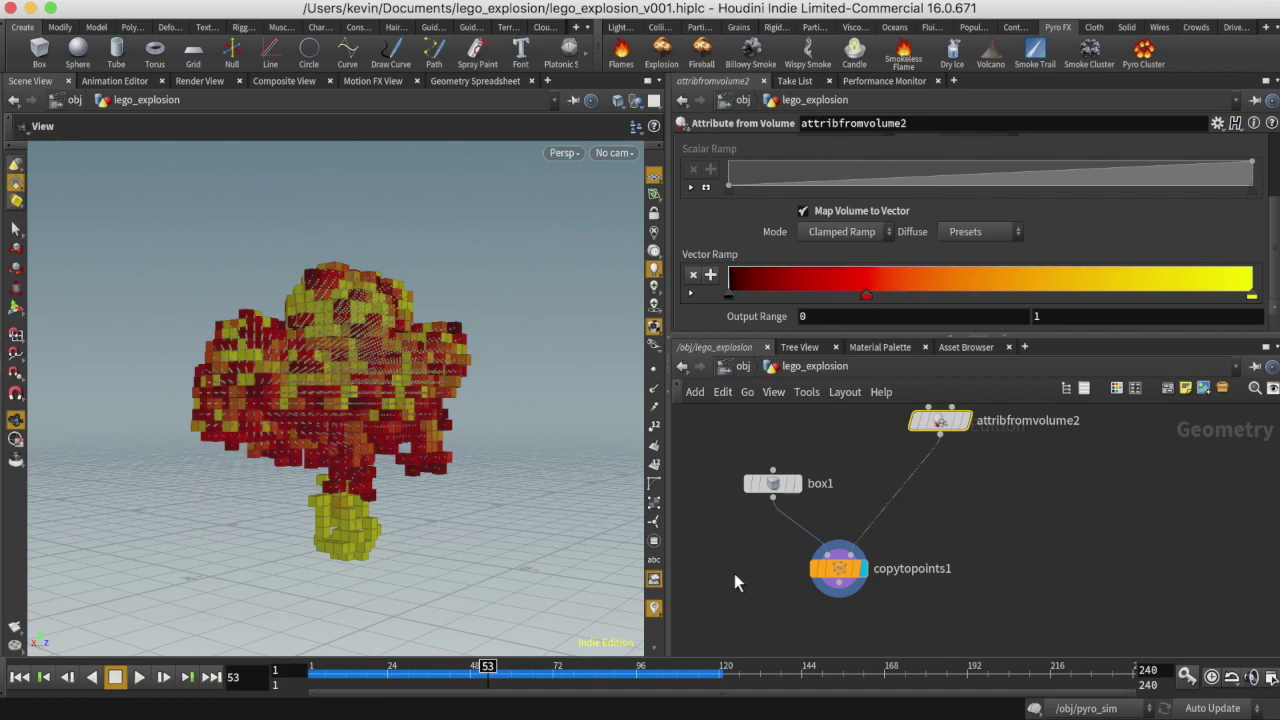
{"action": "left_click_drag", "start_coordinate": [487, 668], "coordinate": [487, 706]}
{"action": "mouse_move", "coordinate": [826, 575]}
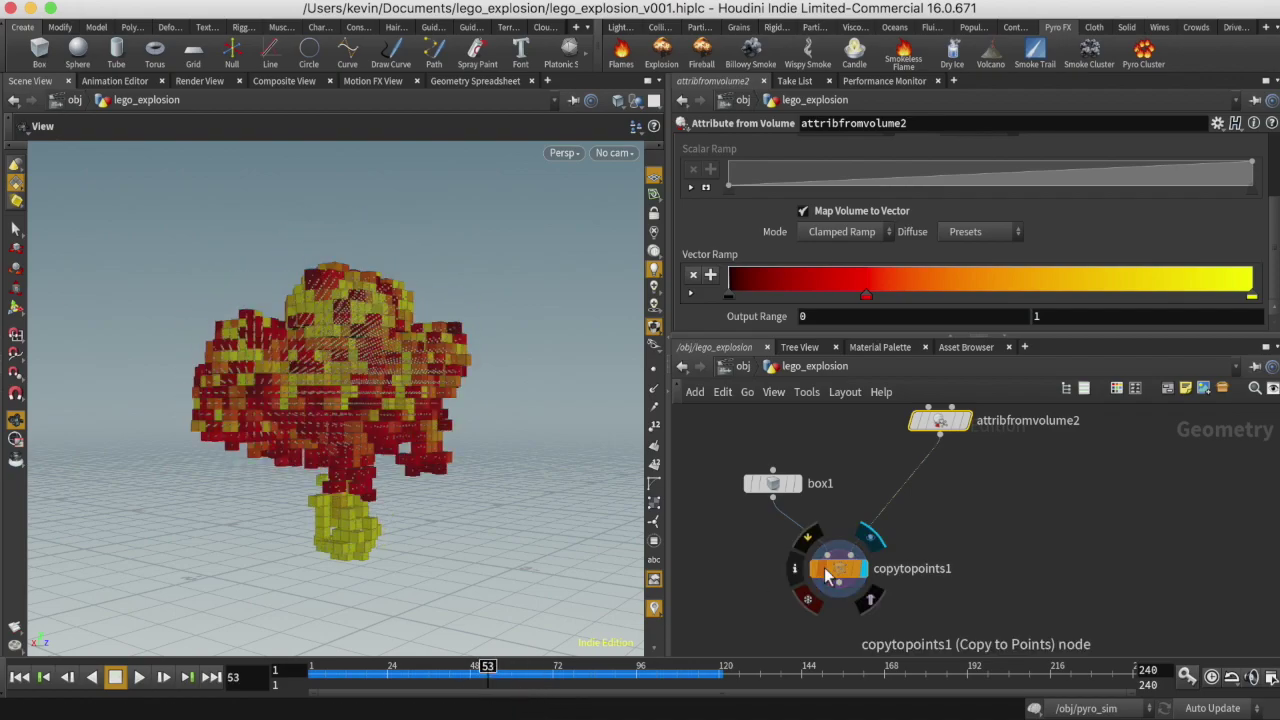
{"action": "mouse_move", "coordinate": [457, 514]}
{"action": "left_mouse_down"}
{"action": "mouse_move", "coordinate": [394, 523]}
{"action": "mouse_move", "coordinate": [418, 488]}
{"action": "mouse_move", "coordinate": [474, 503]}
{"action": "mouse_move", "coordinate": [434, 509]}
{"action": "left_mouse_up"}
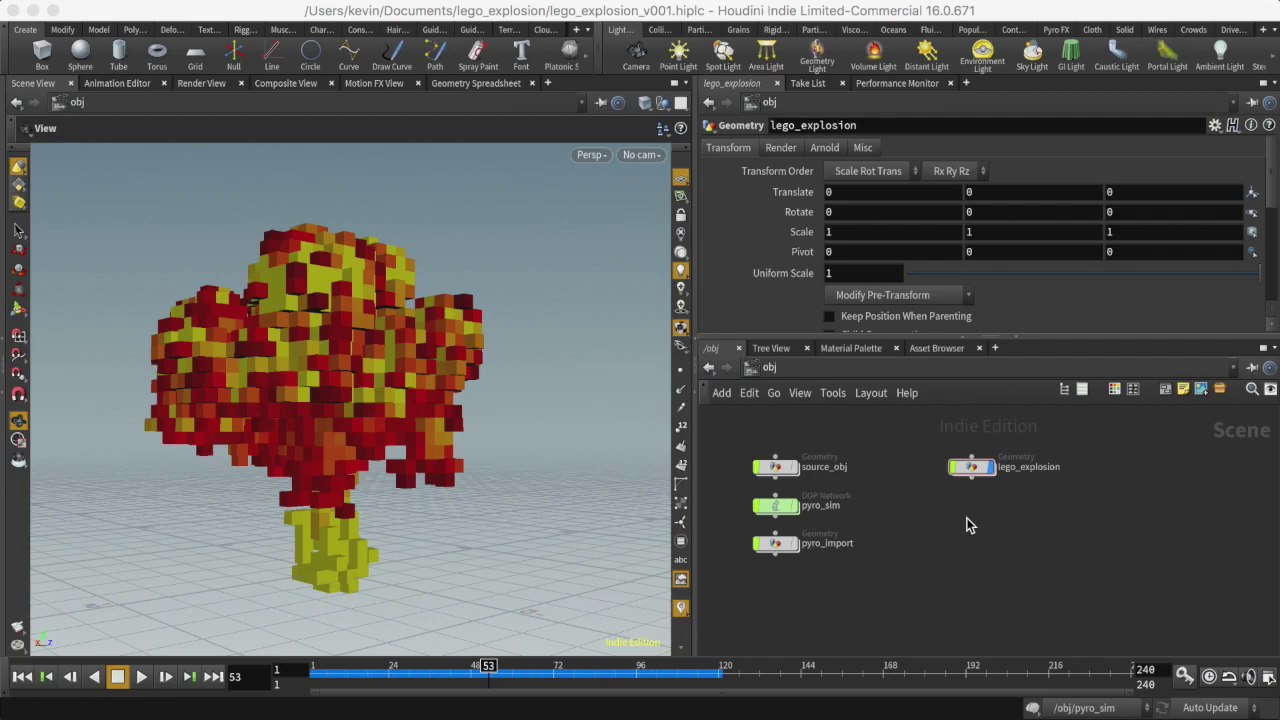
Create an Environment Light node, envlight1, in /obj next to lego_explosion using the 'en' Tab search.
{"action": "key", "text": "Tab"}
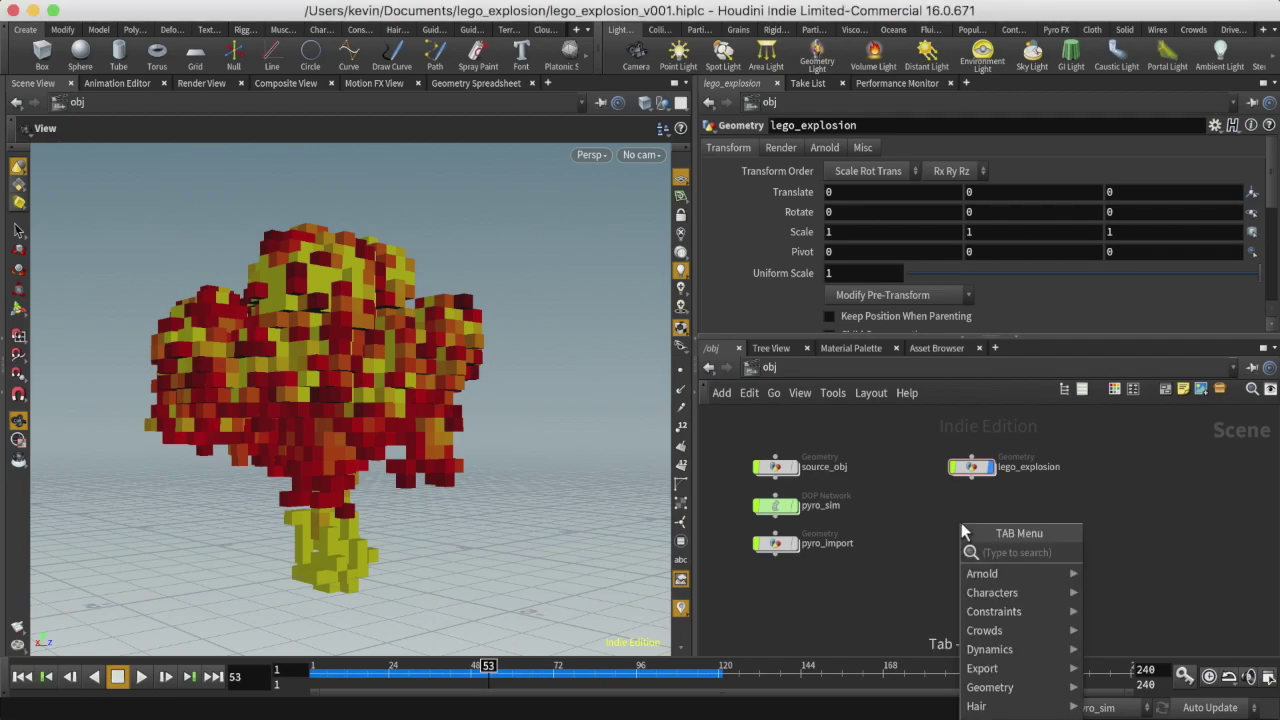
{"action": "type", "text": "en"}
{"action": "key", "text": "Return"}
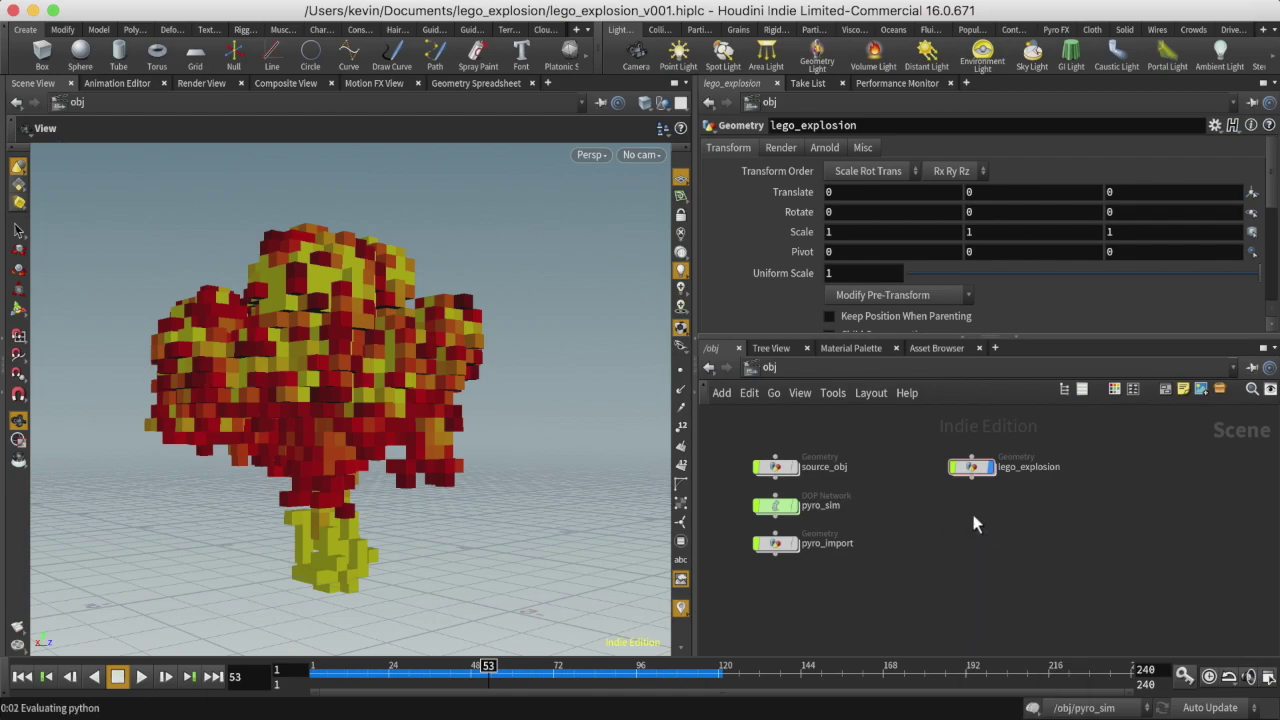
{"action": "mouse_move", "coordinate": [975, 519]}
{"action": "left_mouse_down"}
{"action": "mouse_move", "coordinate": [972, 505]}
{"action": "mouse_move", "coordinate": [978, 527]}
{"action": "left_mouse_up"}
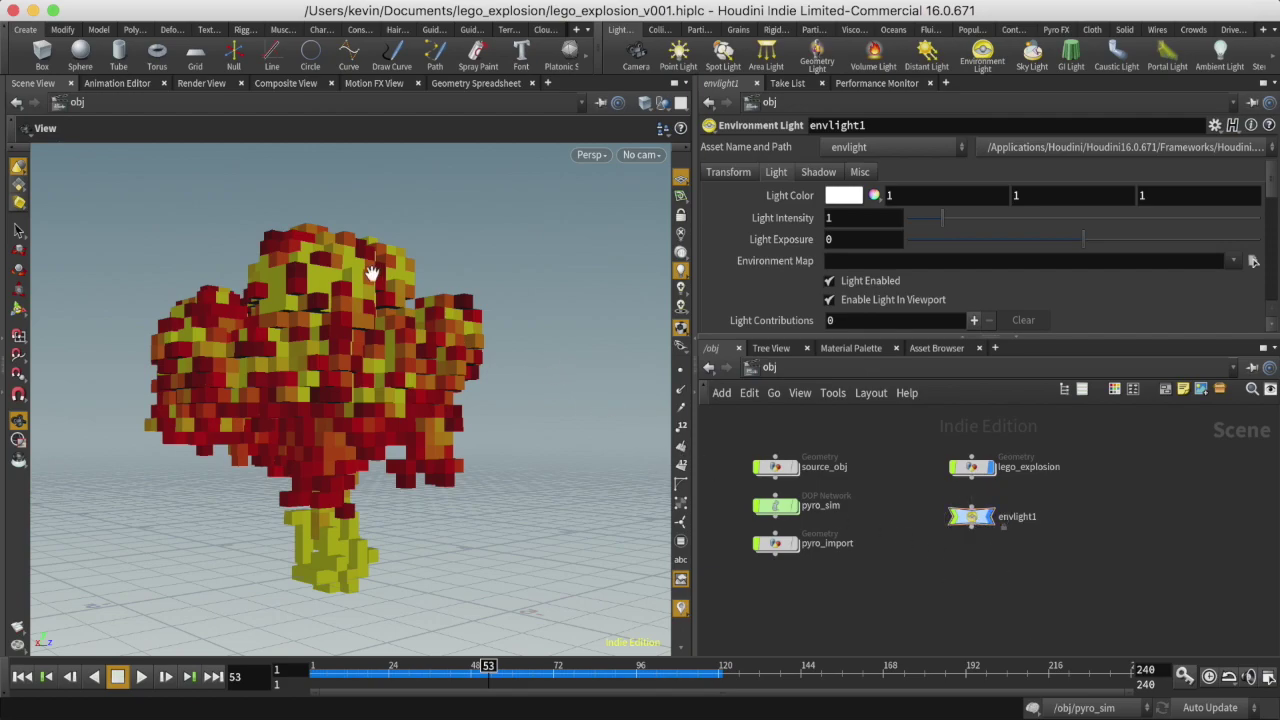
Create cam1 locked to the view, dolly back to frame the explosion, and place it below envlight1.
{"action": "left_click", "coordinate": [636, 57], "text": "ctrl"}
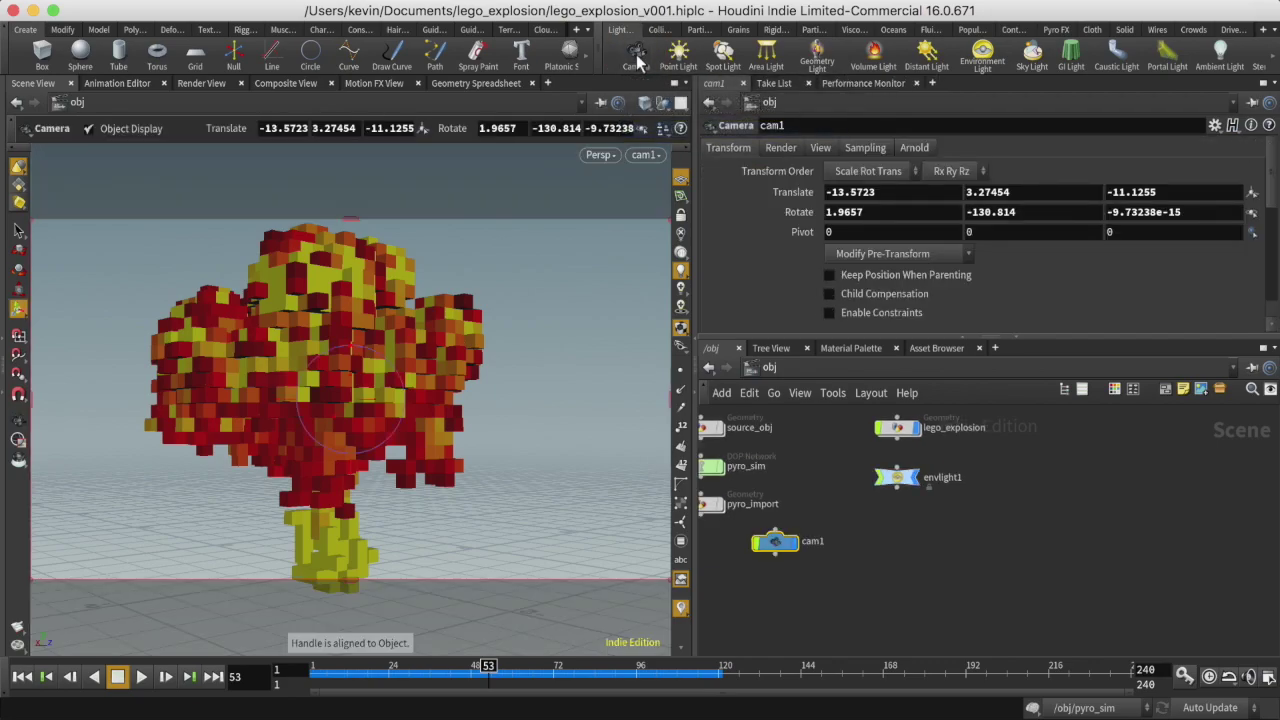
{"action": "left_click", "coordinate": [681, 216]}
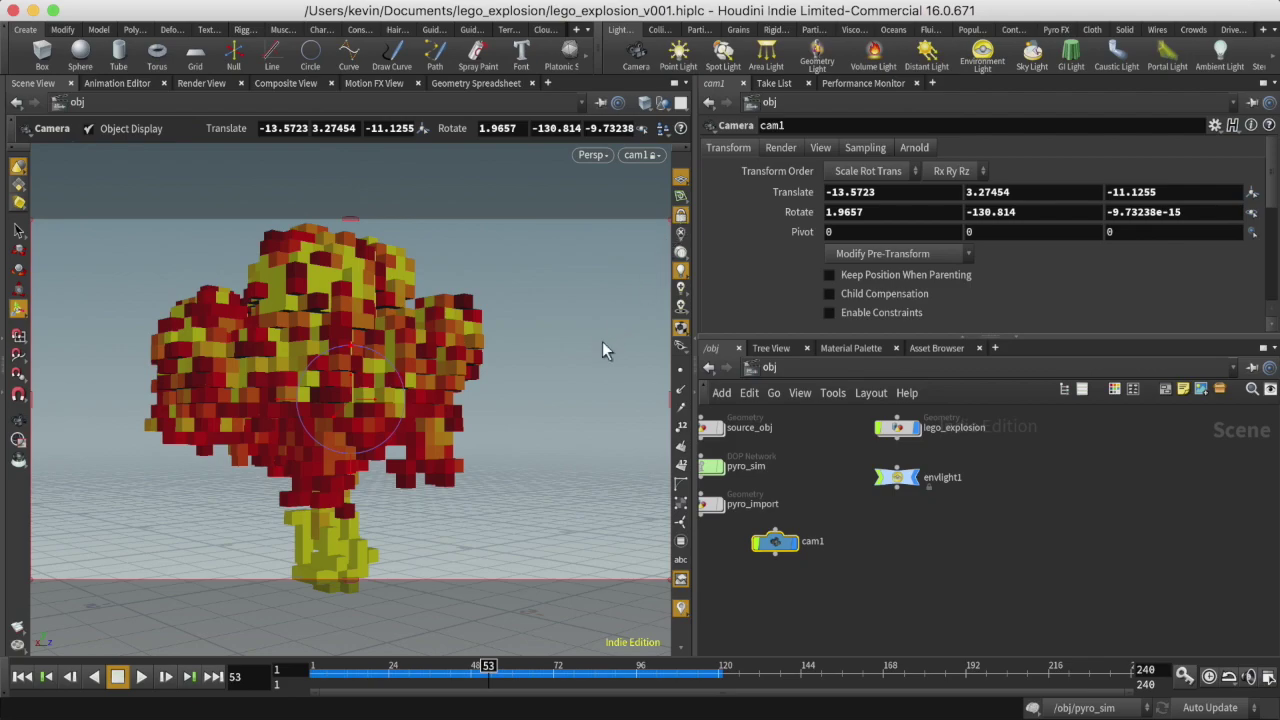
{"action": "key", "text": "Escape"}
{"action": "right_click_drag", "start_coordinate": [583, 370], "coordinate": [519, 410]}
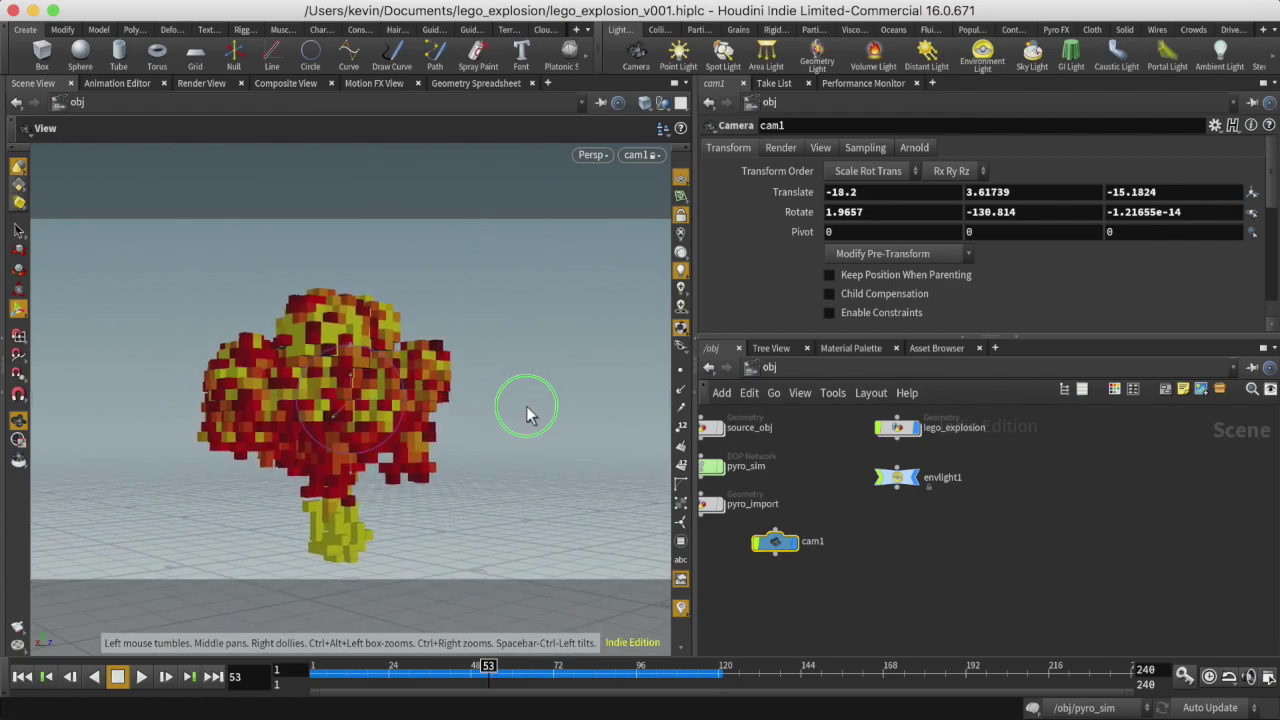
{"action": "key", "text": "Return"}
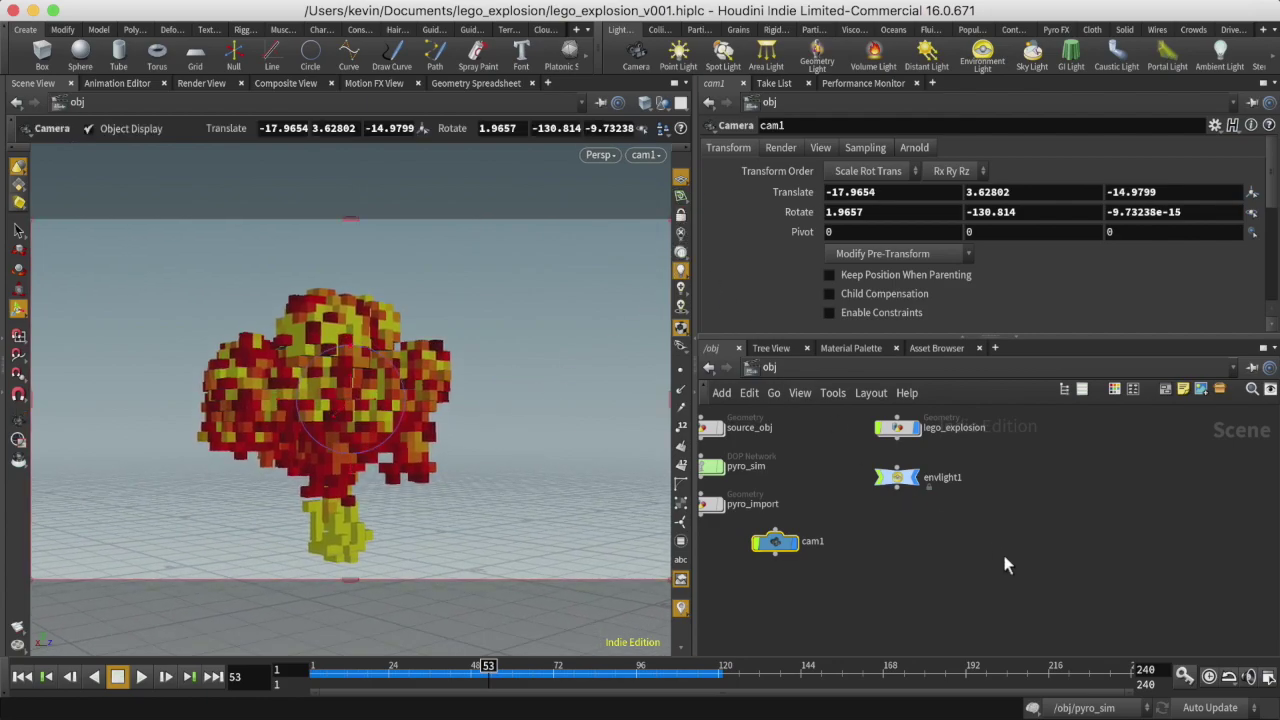
{"action": "left_click_drag", "start_coordinate": [790, 545], "coordinate": [912, 522]}
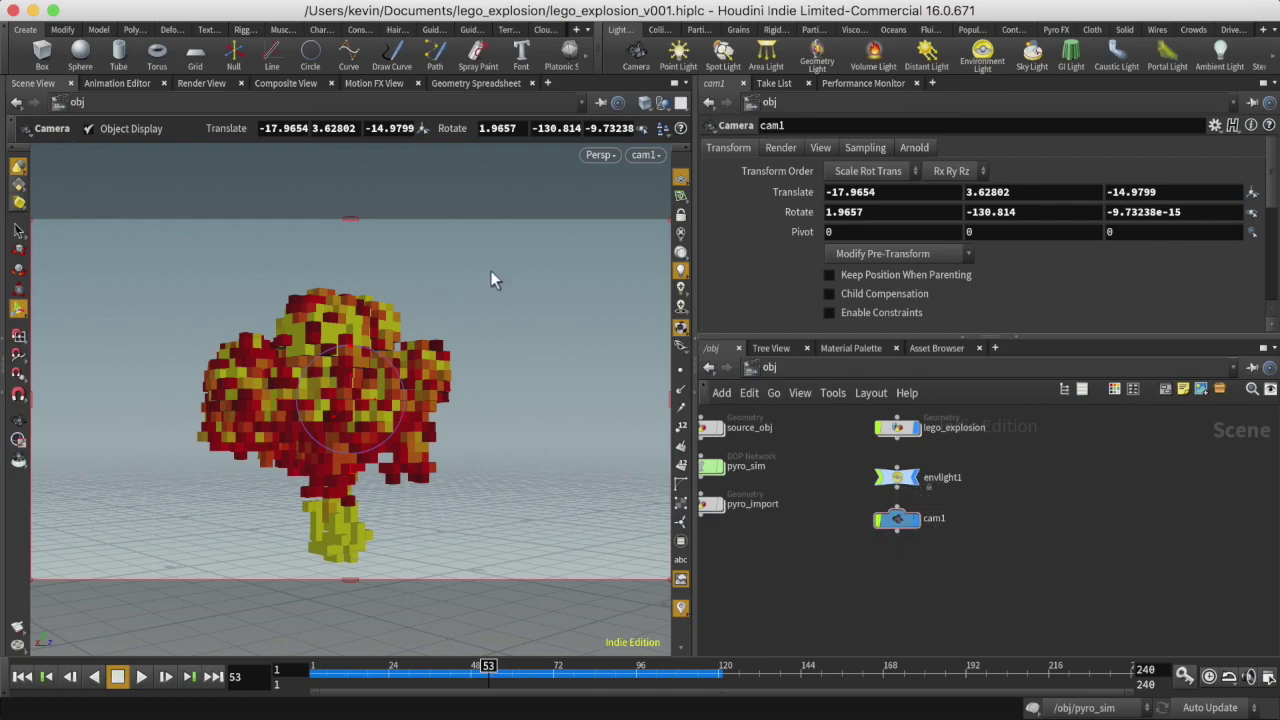
Start an interactive Render View render through /obj/cam1.
{"action": "left_click", "coordinate": [195, 80]}
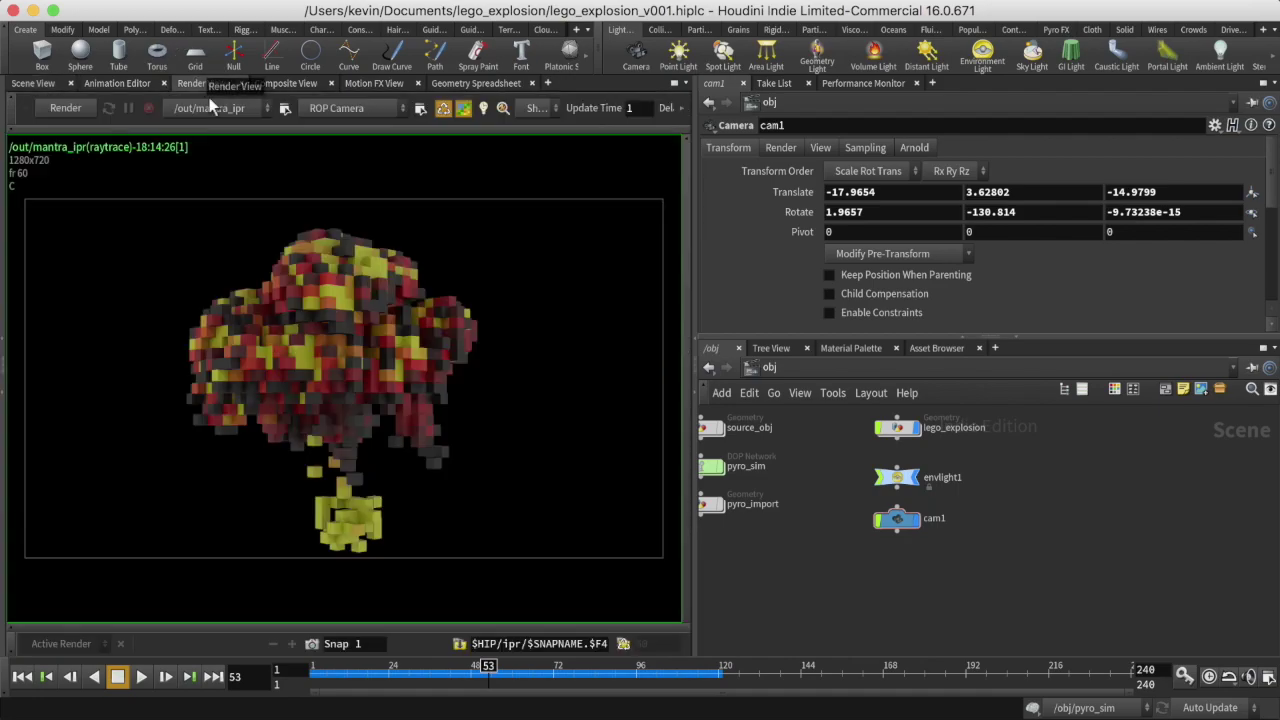
{"action": "left_click", "coordinate": [340, 108]}
{"action": "left_click", "coordinate": [330, 158]}
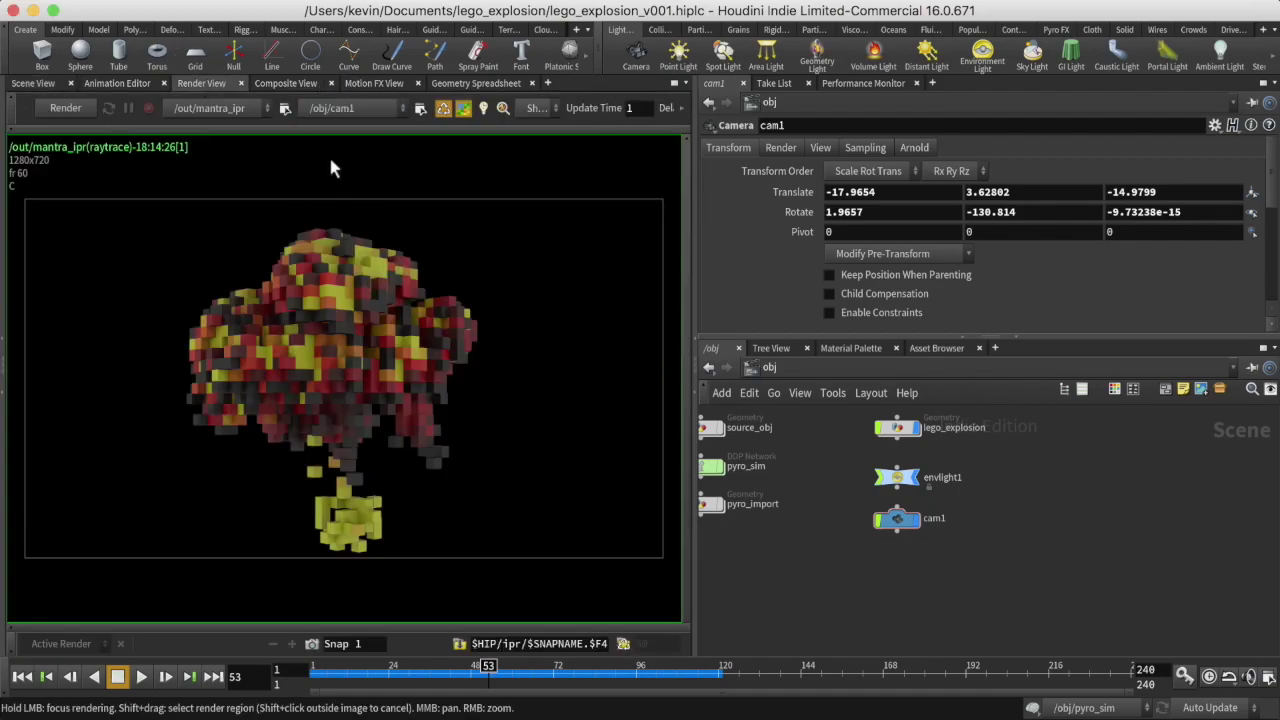
{"action": "left_click", "coordinate": [62, 105]}
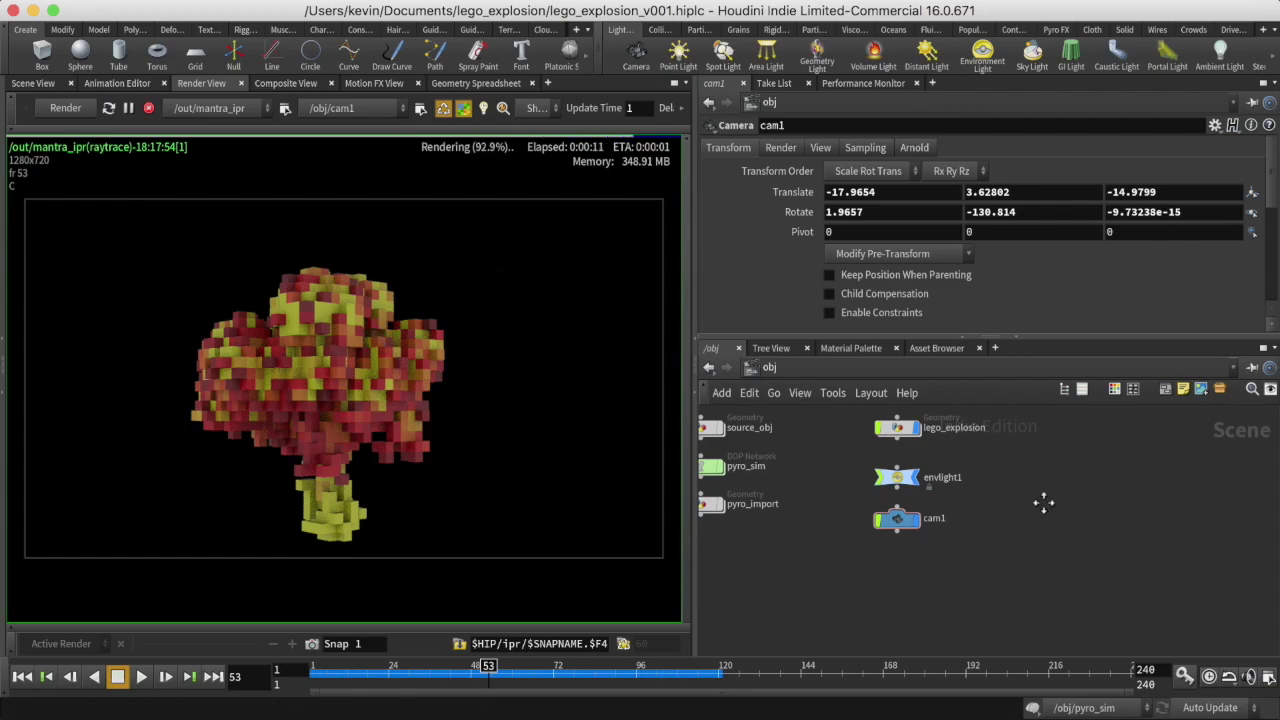
Inside lego_explosion, shift the ramp's red key toward yellow and widen the black band, then stop rendering.
{"action": "middle_click_drag", "start_coordinate": [986, 470], "coordinate": [1003, 499]}
{"action": "double_click", "coordinate": [915, 457]}
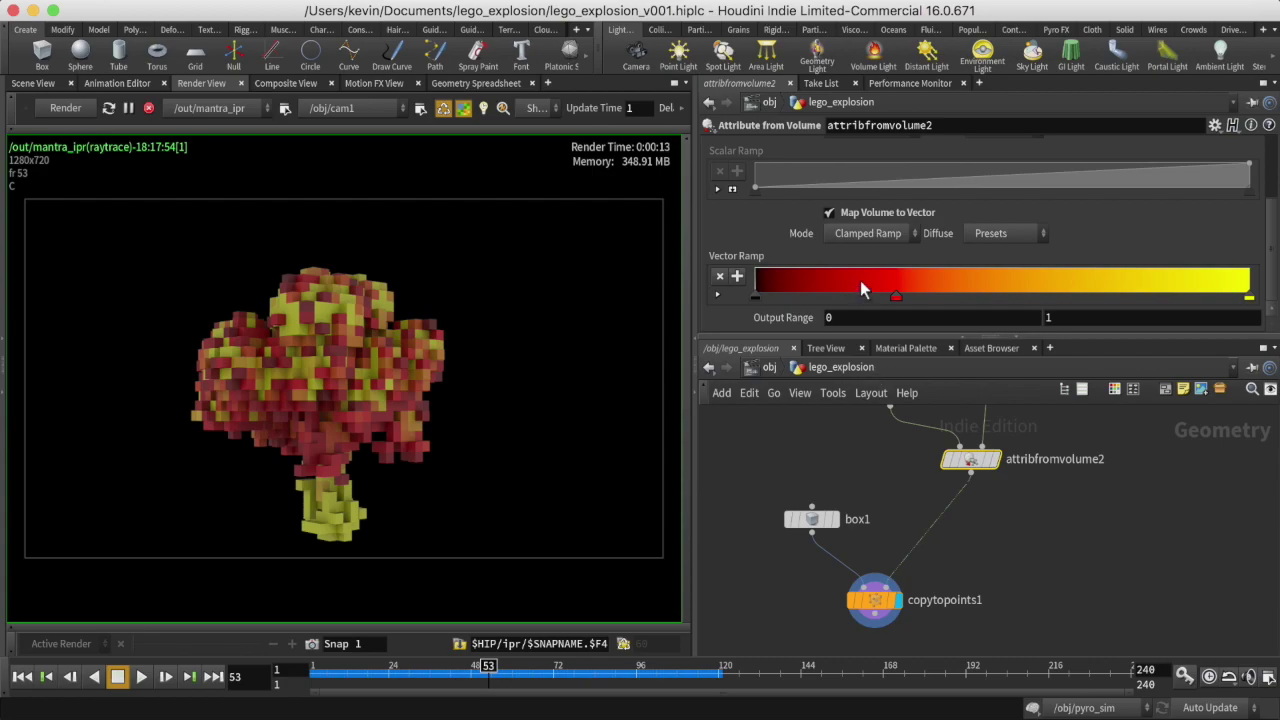
{"action": "left_click_drag", "start_coordinate": [897, 297], "coordinate": [972, 297]}
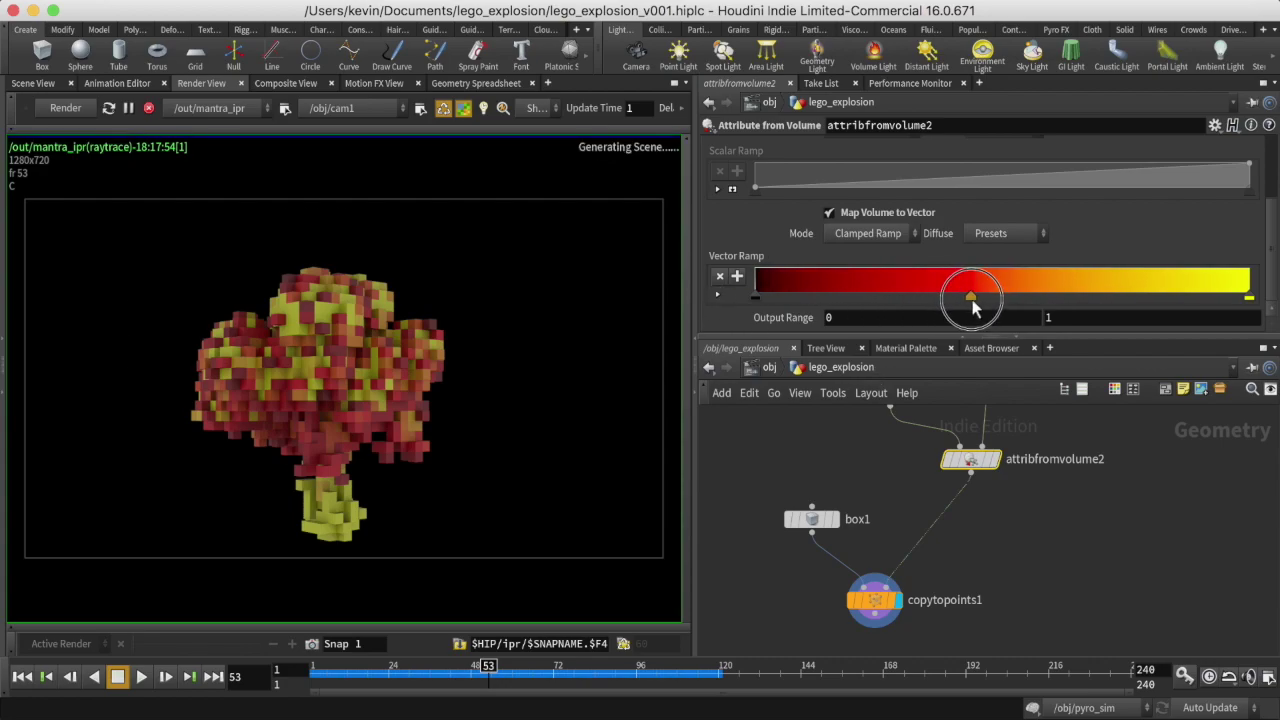
{"action": "left_click_drag", "start_coordinate": [756, 297], "coordinate": [821, 304]}
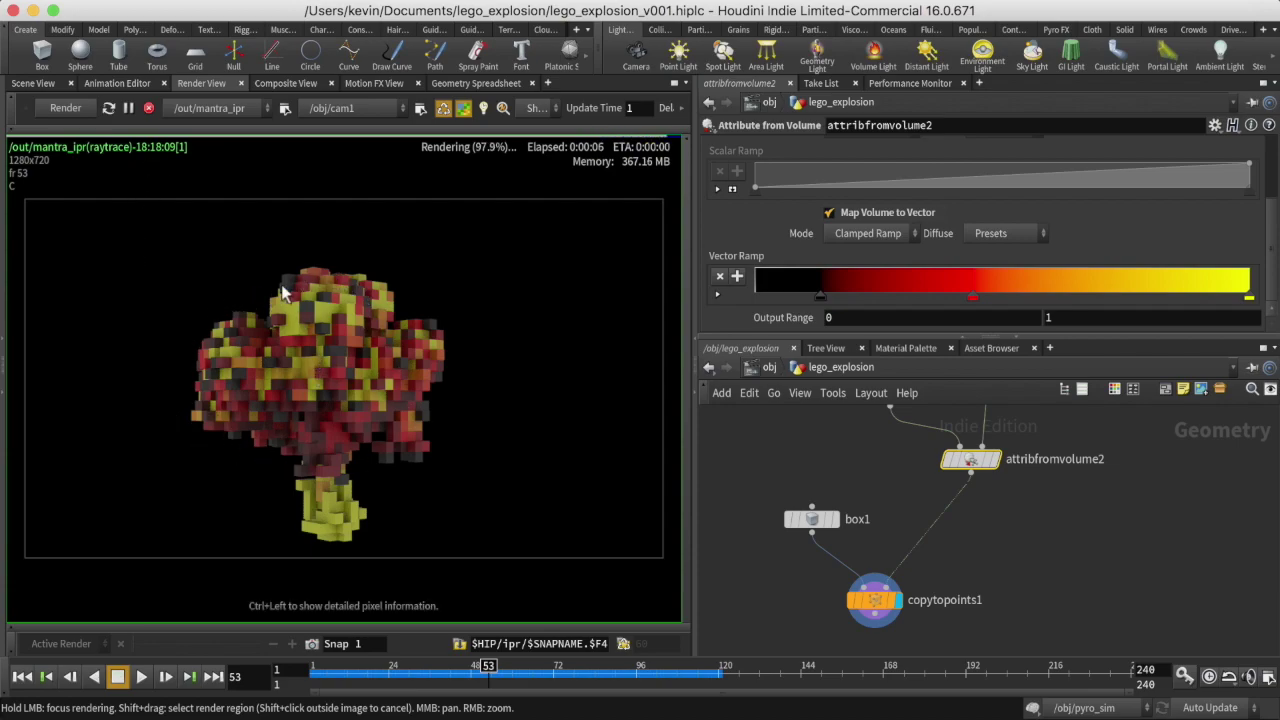
{"action": "left_click", "coordinate": [148, 108]}
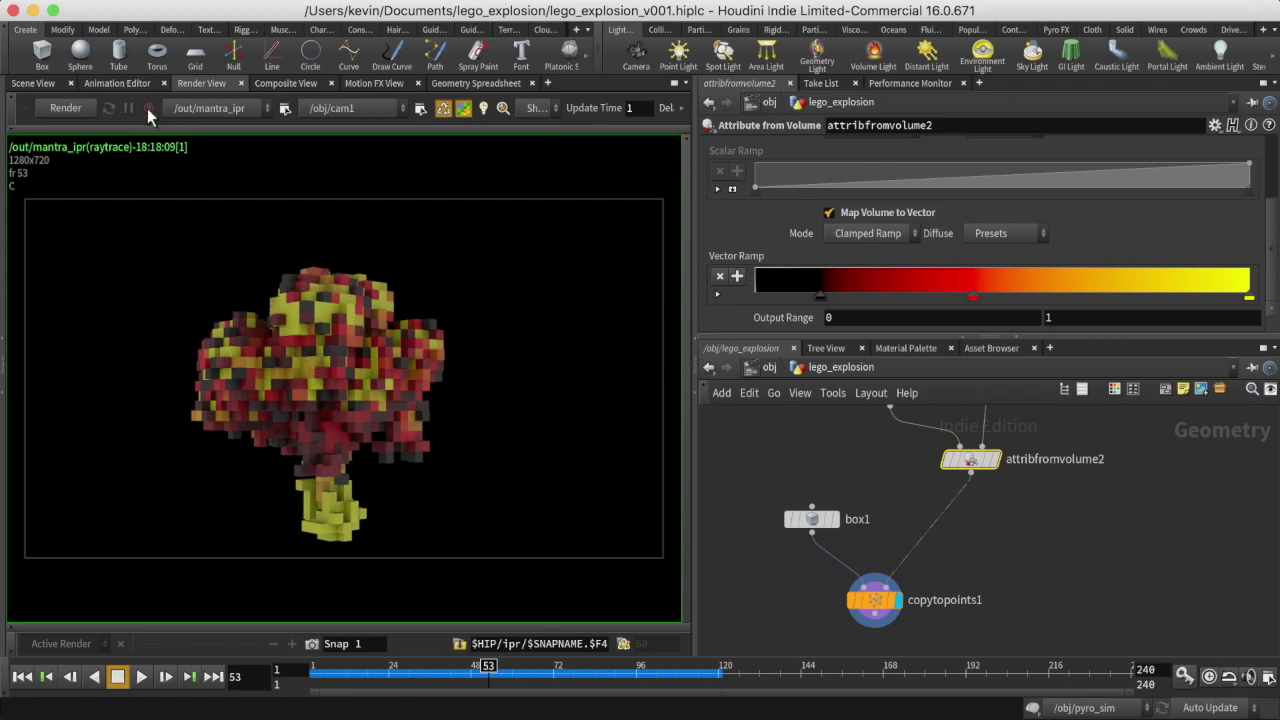
Go up to /obj and switch the network editor to the mat network.
{"action": "left_click", "coordinate": [768, 368]}
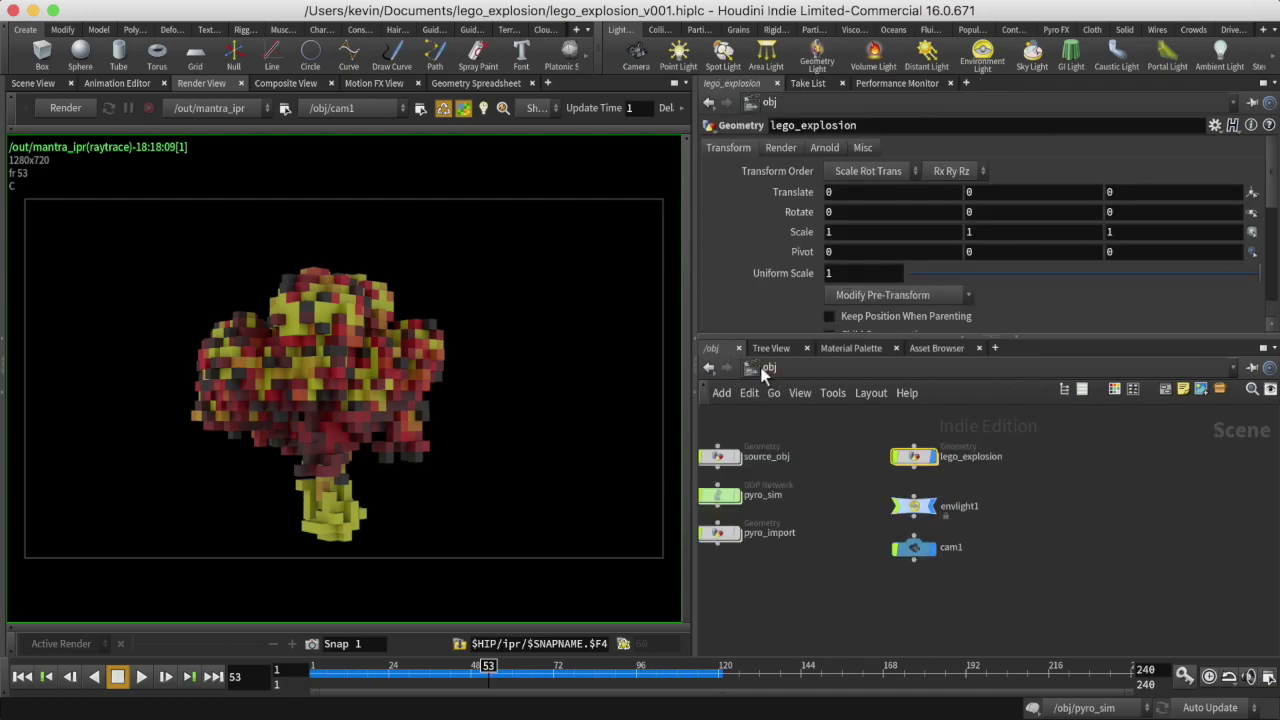
{"action": "middle_click_drag", "start_coordinate": [827, 451], "coordinate": [921, 473]}
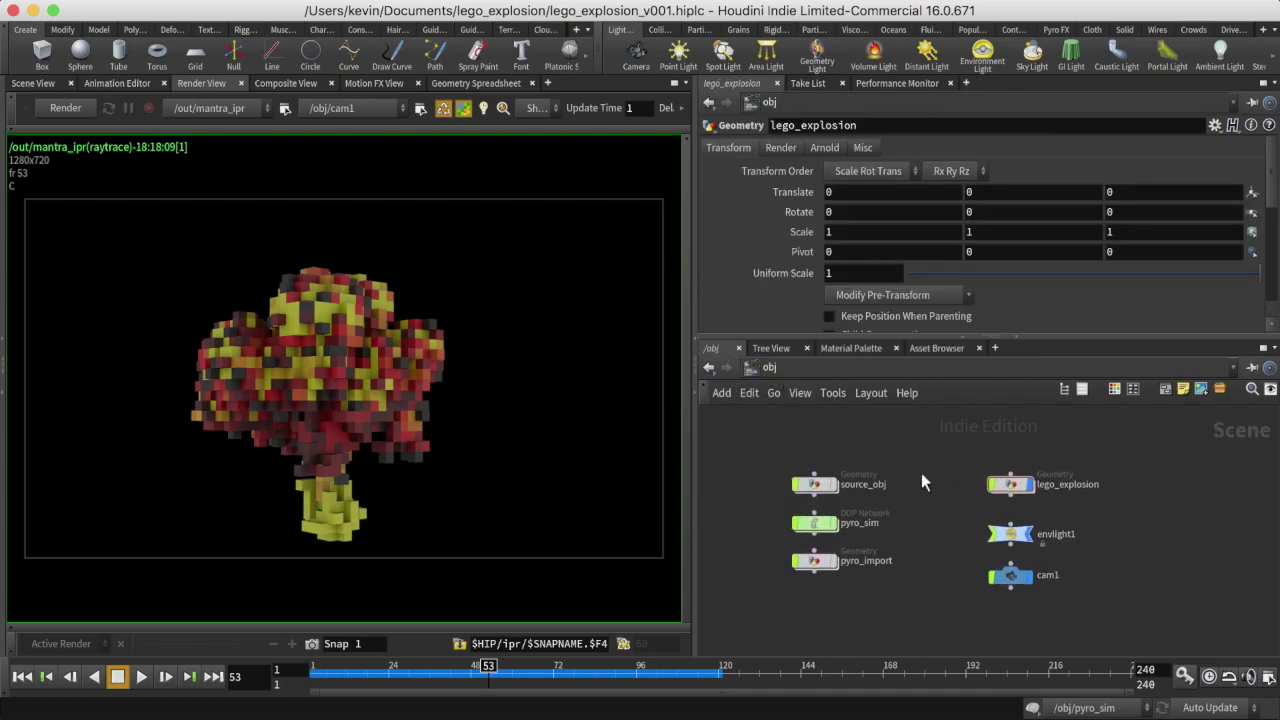
{"action": "left_click", "coordinate": [778, 368]}
{"action": "left_click", "coordinate": [814, 433]}
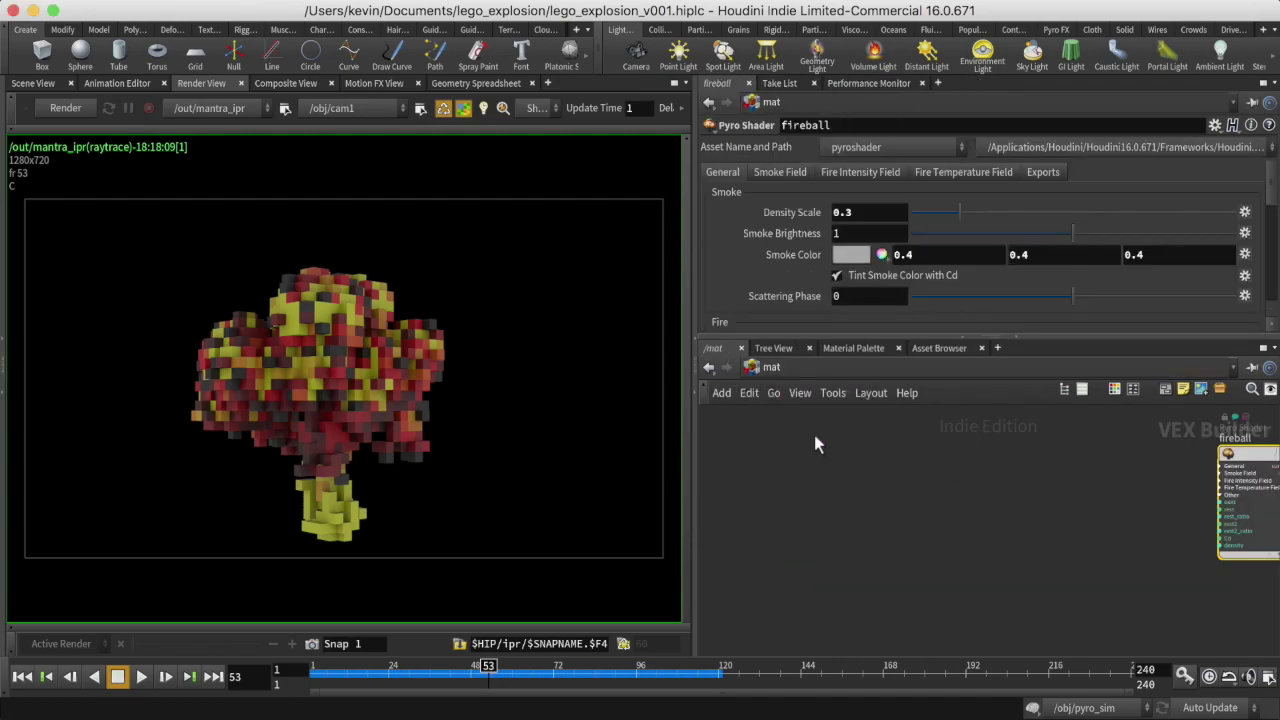
Add a Classic Shader node and rename it lego_explosion_shader.
{"action": "key", "text": "Tab"}
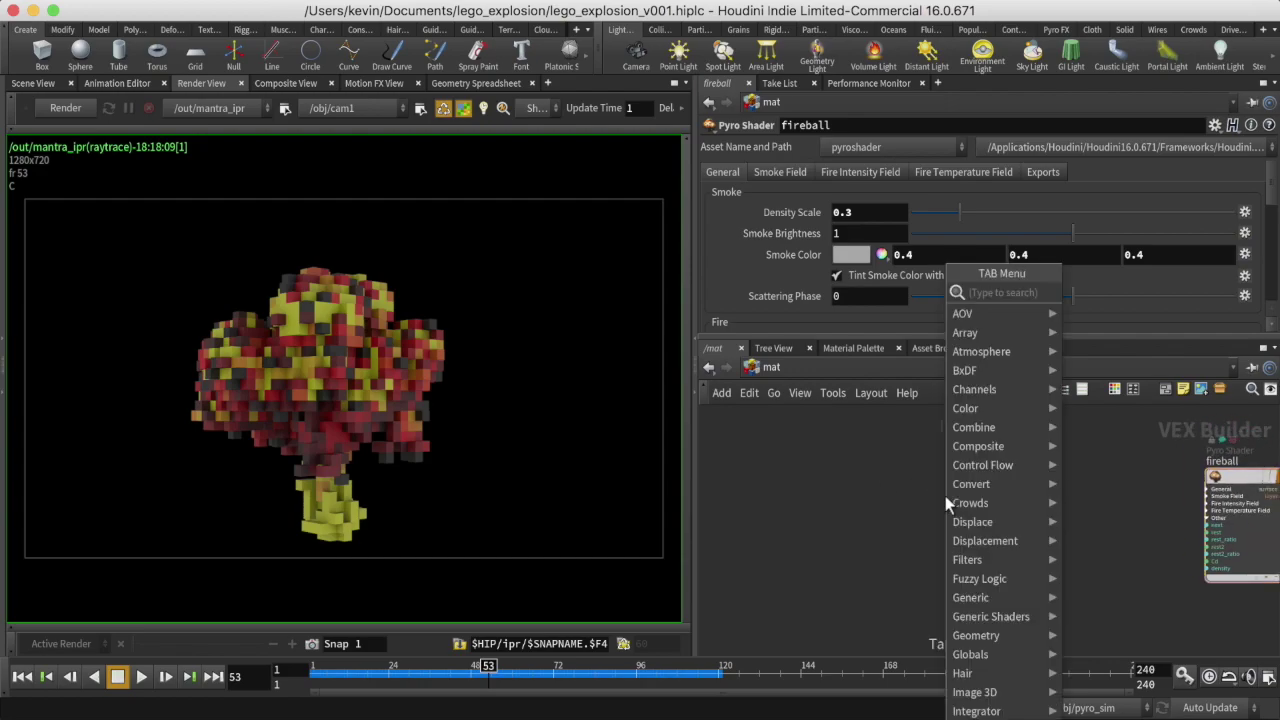
{"action": "type", "text": "class"}
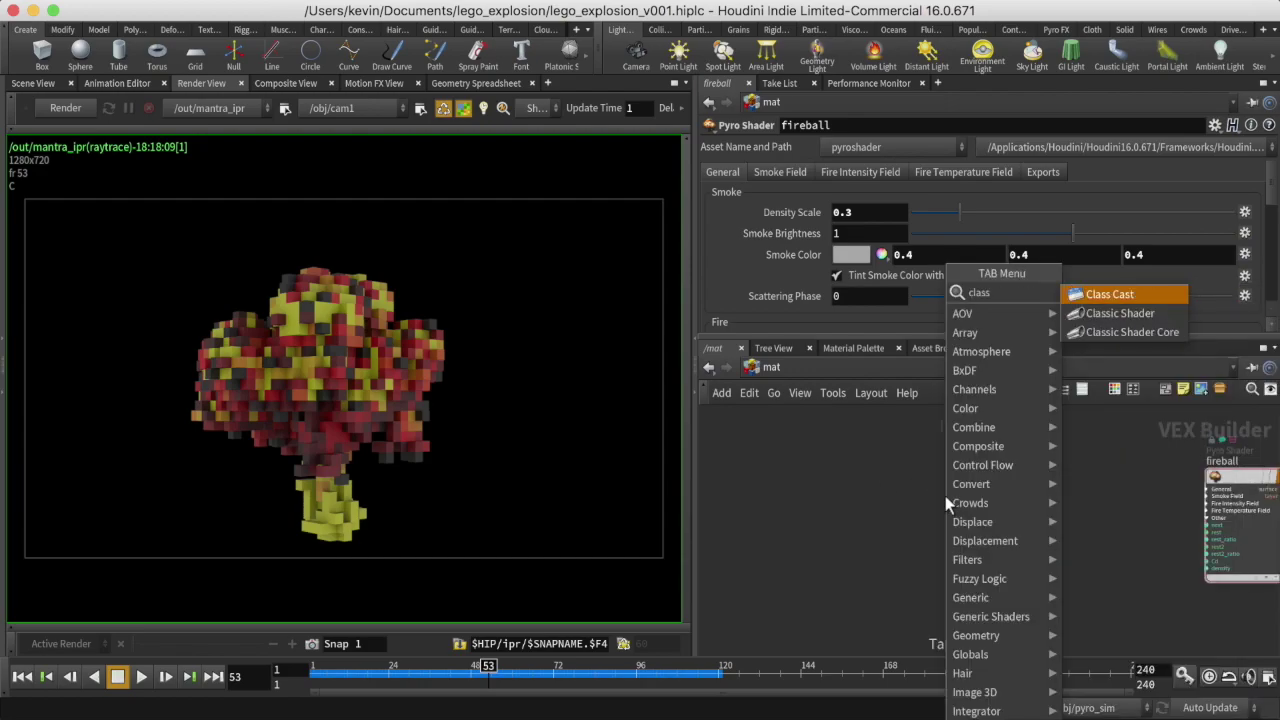
{"action": "type", "text": "ic"}
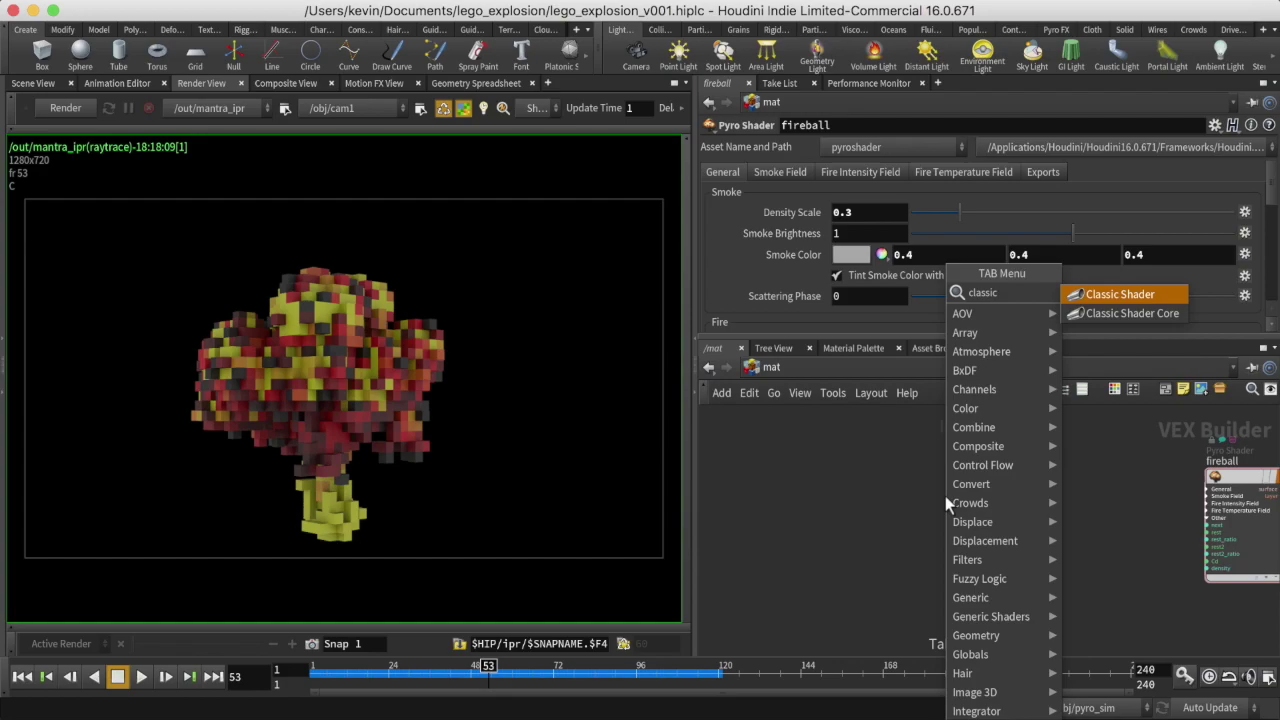
{"action": "key", "text": "Return"}
{"action": "left_click", "coordinate": [986, 506]}
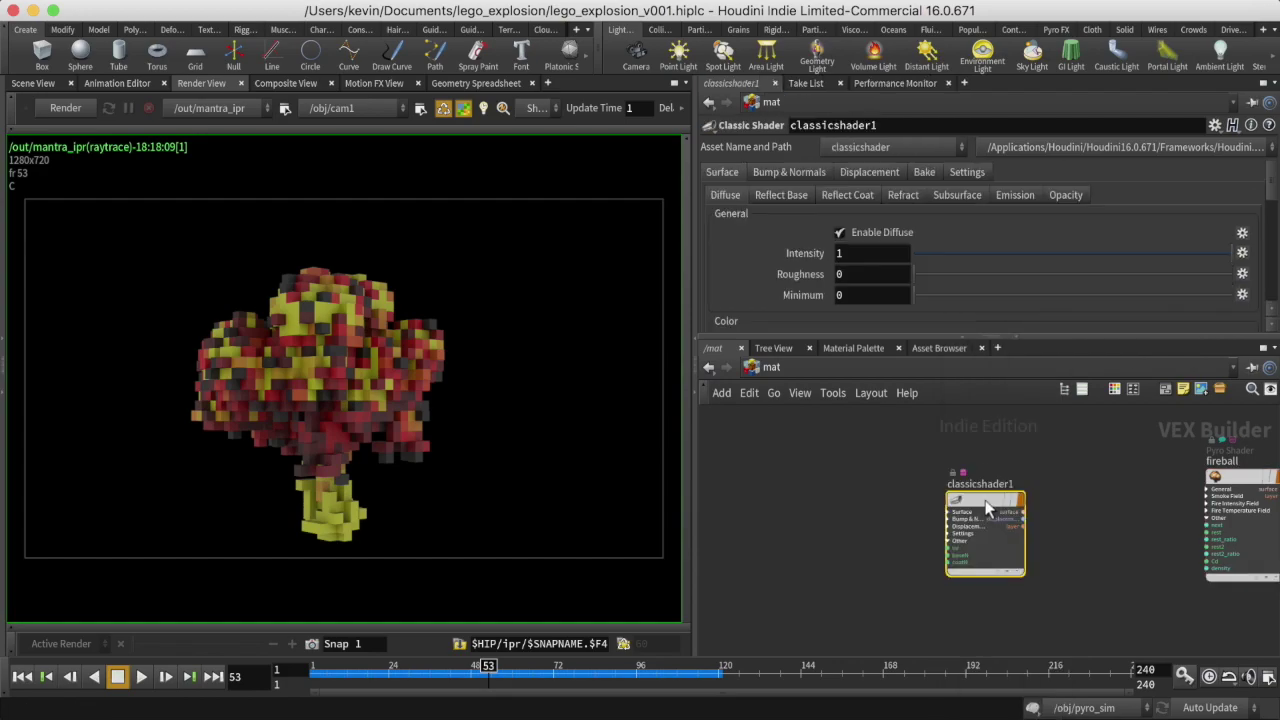
{"action": "double_click", "coordinate": [980, 484]}
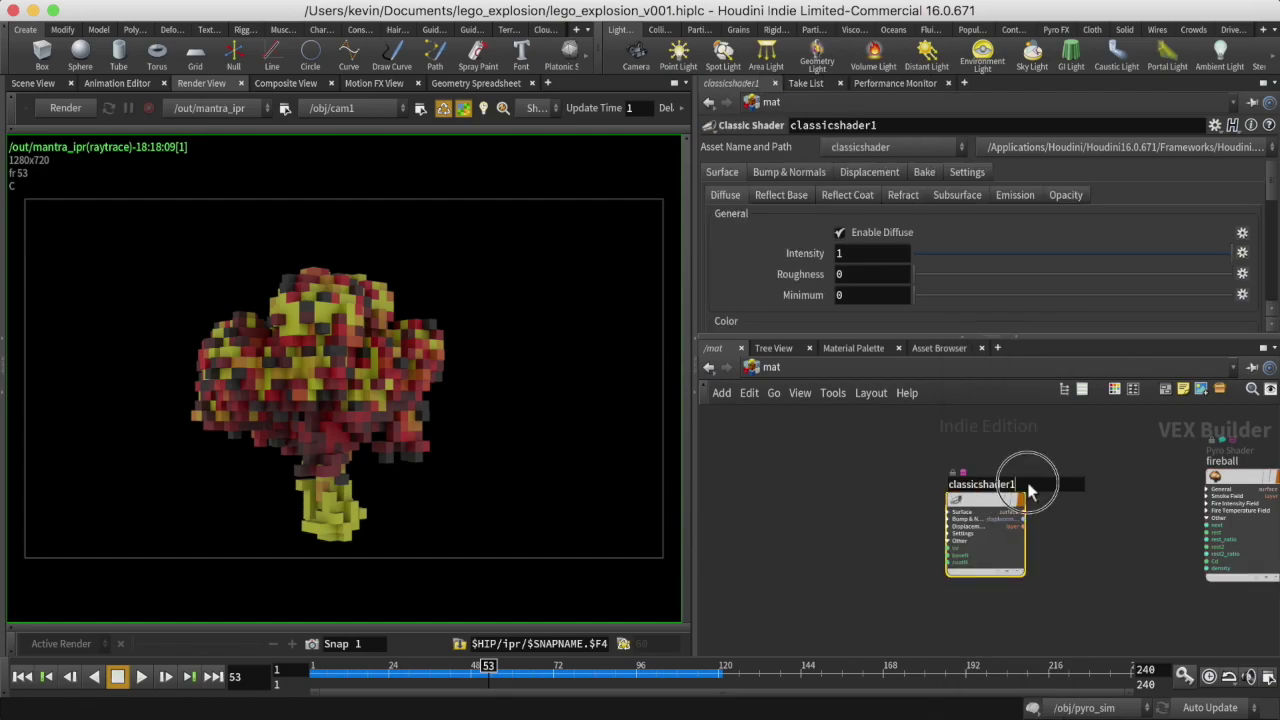
{"action": "type", "text": "lego"}
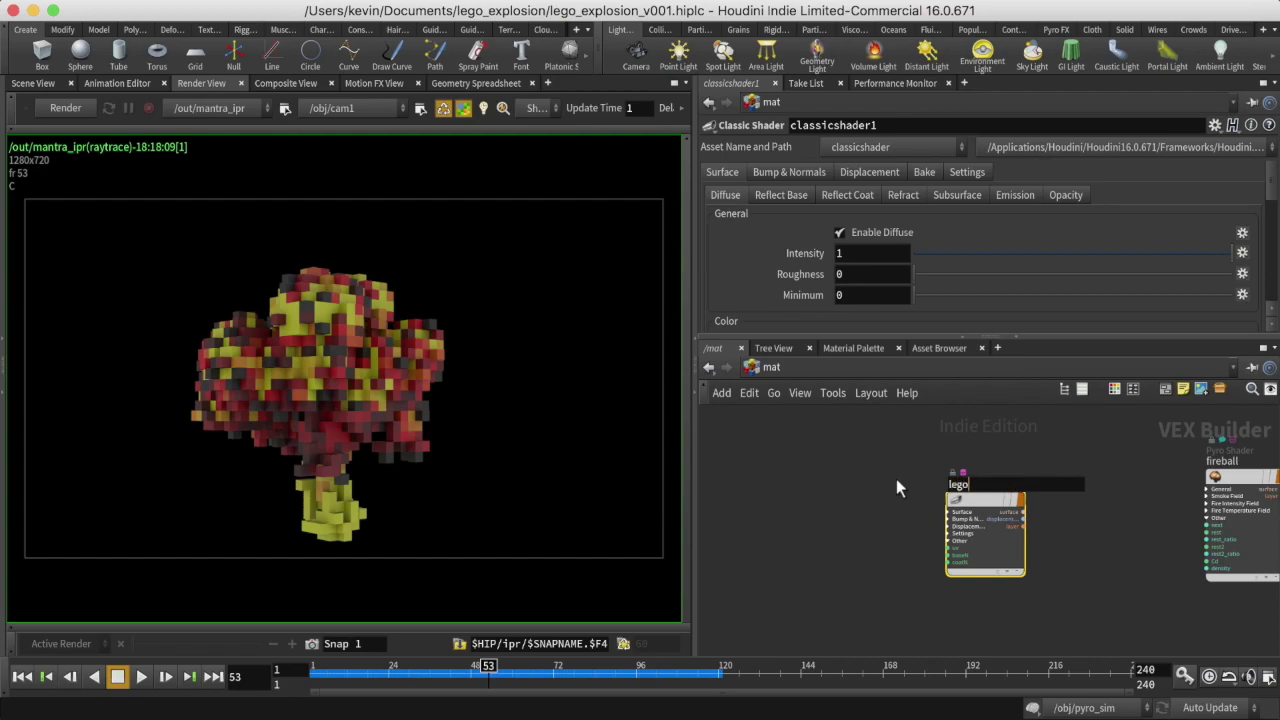
{"action": "type", "text": "_explosion_shader"}
{"action": "key", "text": "Return"}
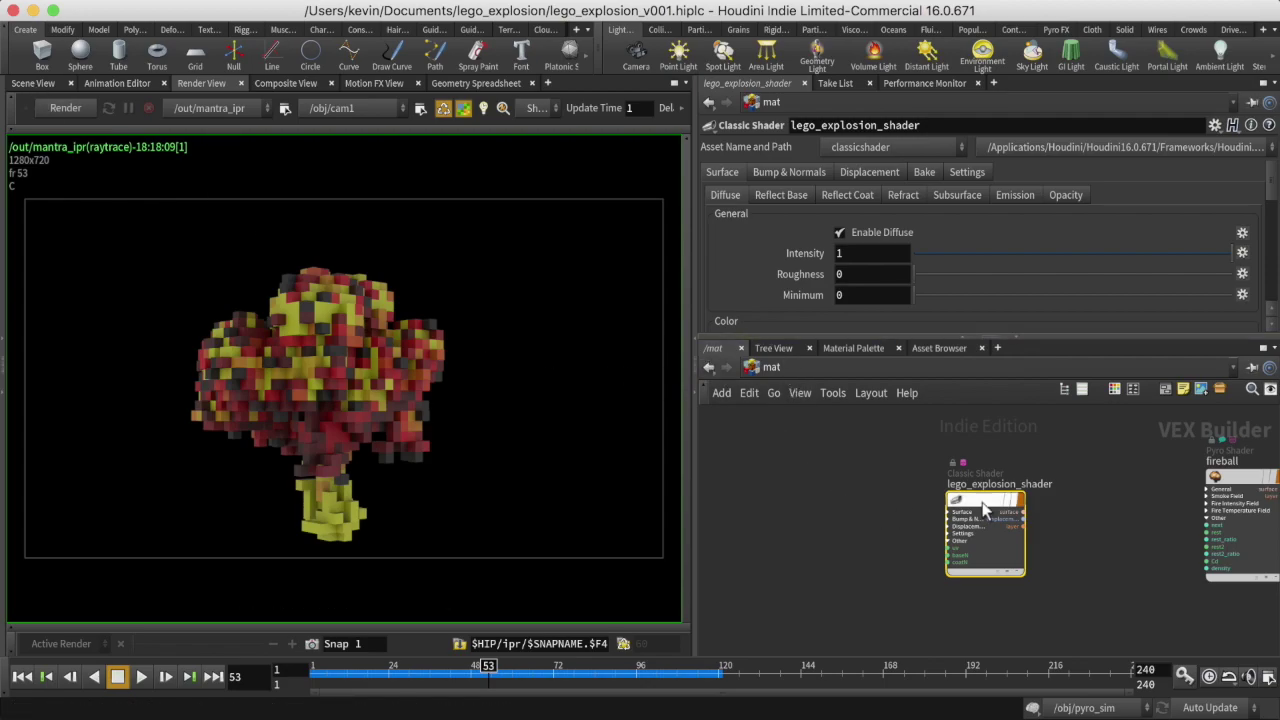
{"action": "left_click", "coordinate": [772, 366]}
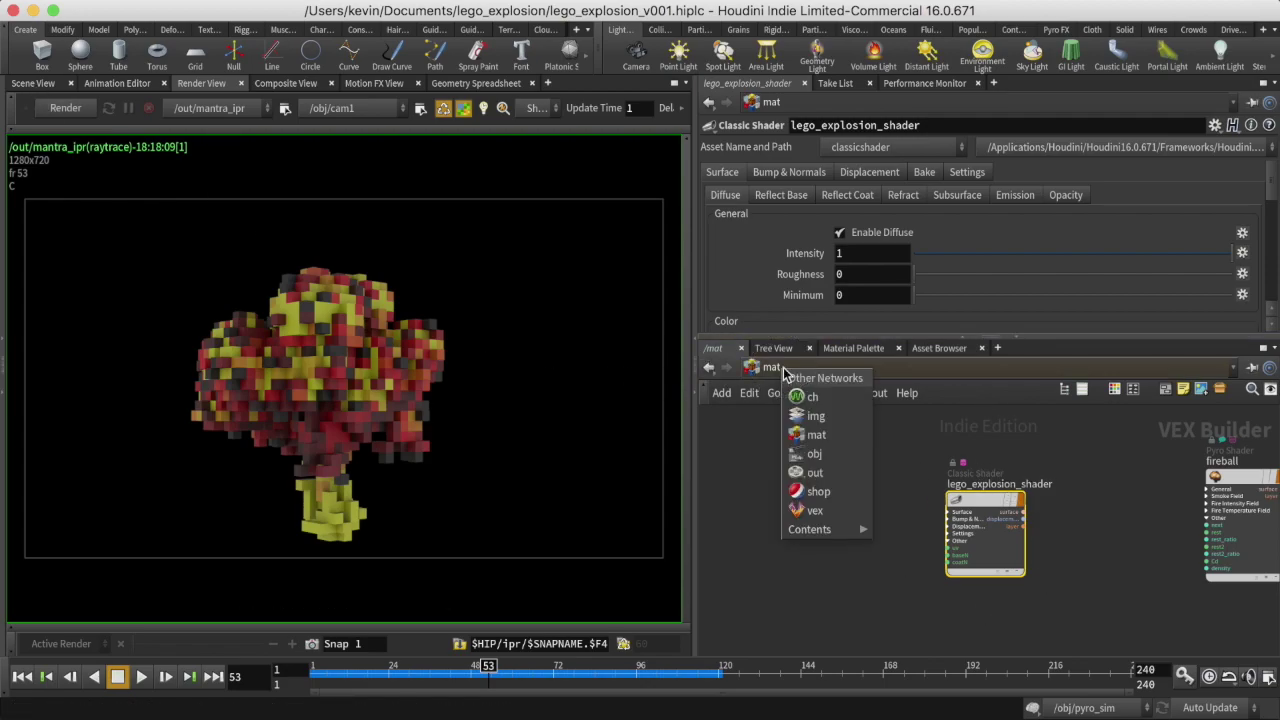
Inside lego_explosion, add a Material node, material1, below copytopoints1 and display it.
{"action": "left_click", "coordinate": [800, 440]}
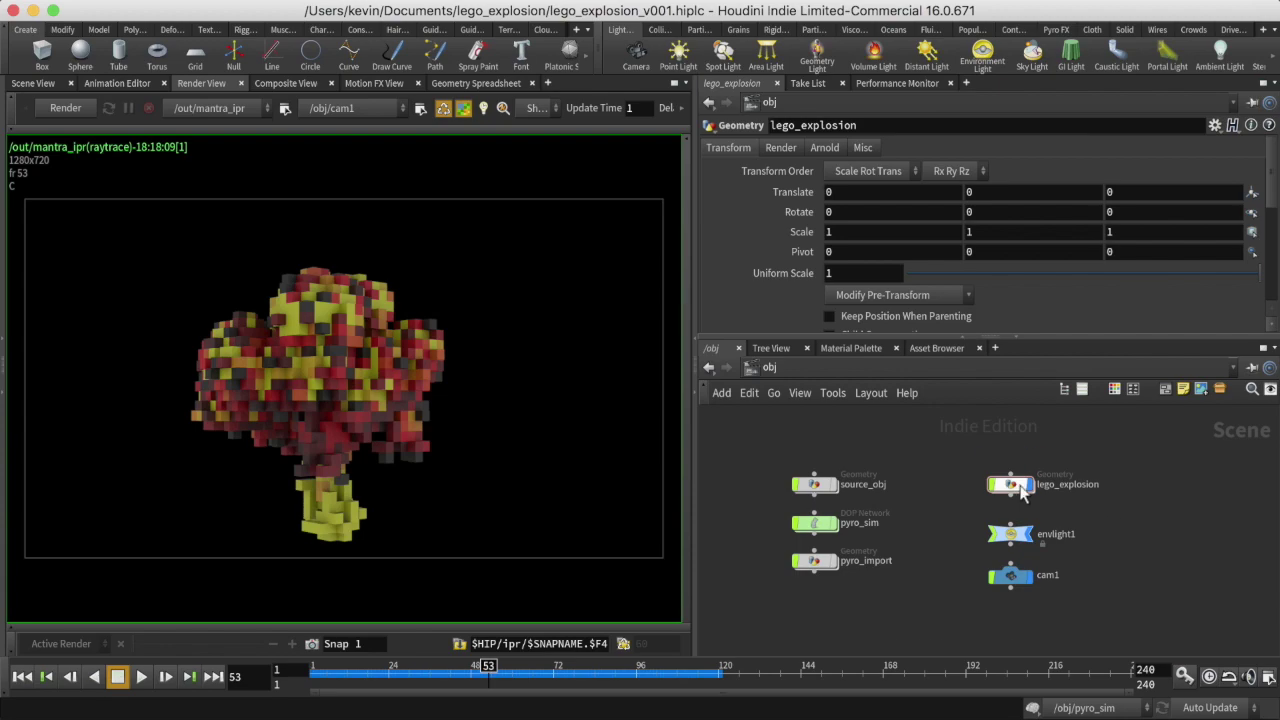
{"action": "left_click", "coordinate": [1012, 487]}
{"action": "double_click", "coordinate": [1013, 487]}
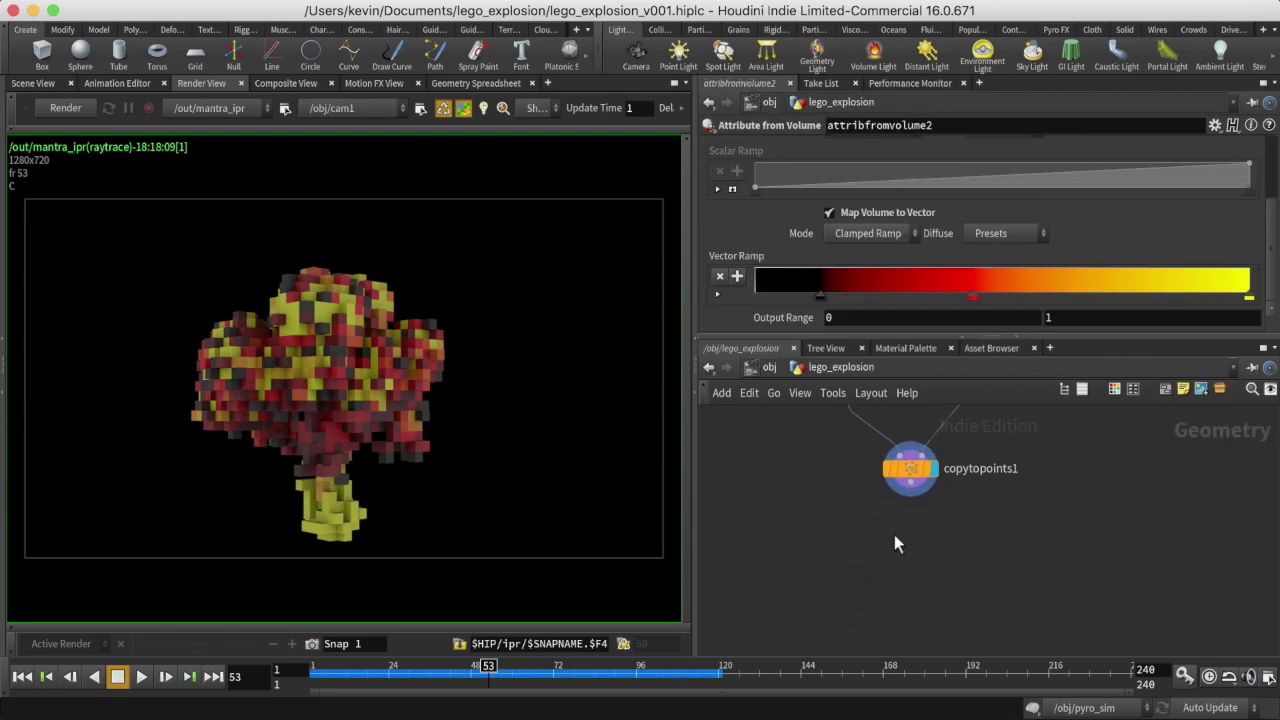
{"action": "key", "text": "Tab"}
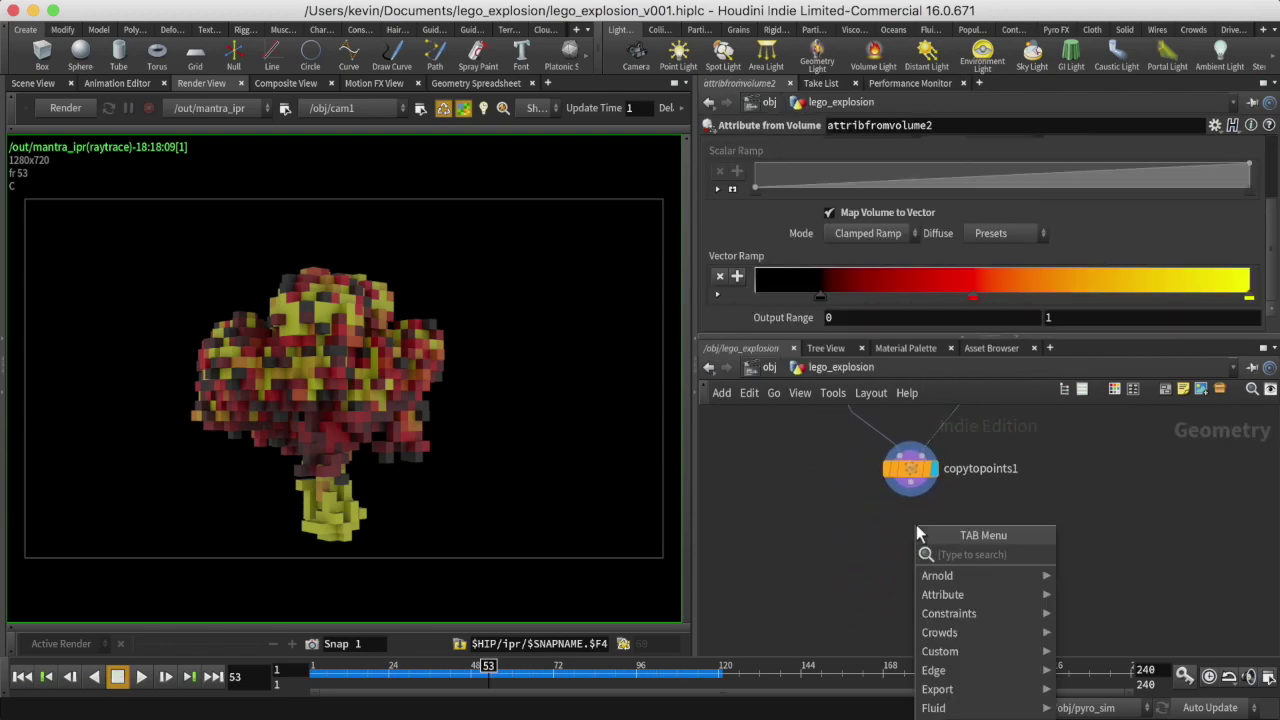
{"action": "type", "text": "mate"}
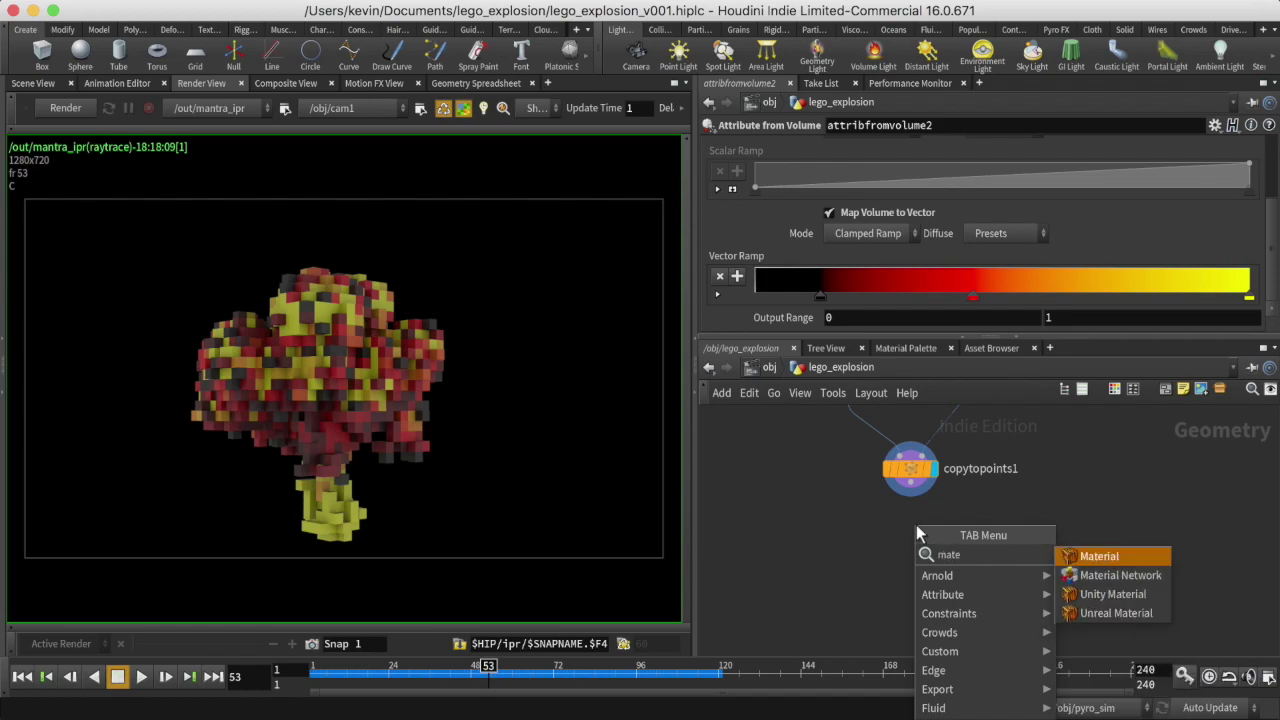
{"action": "key", "text": "Return"}
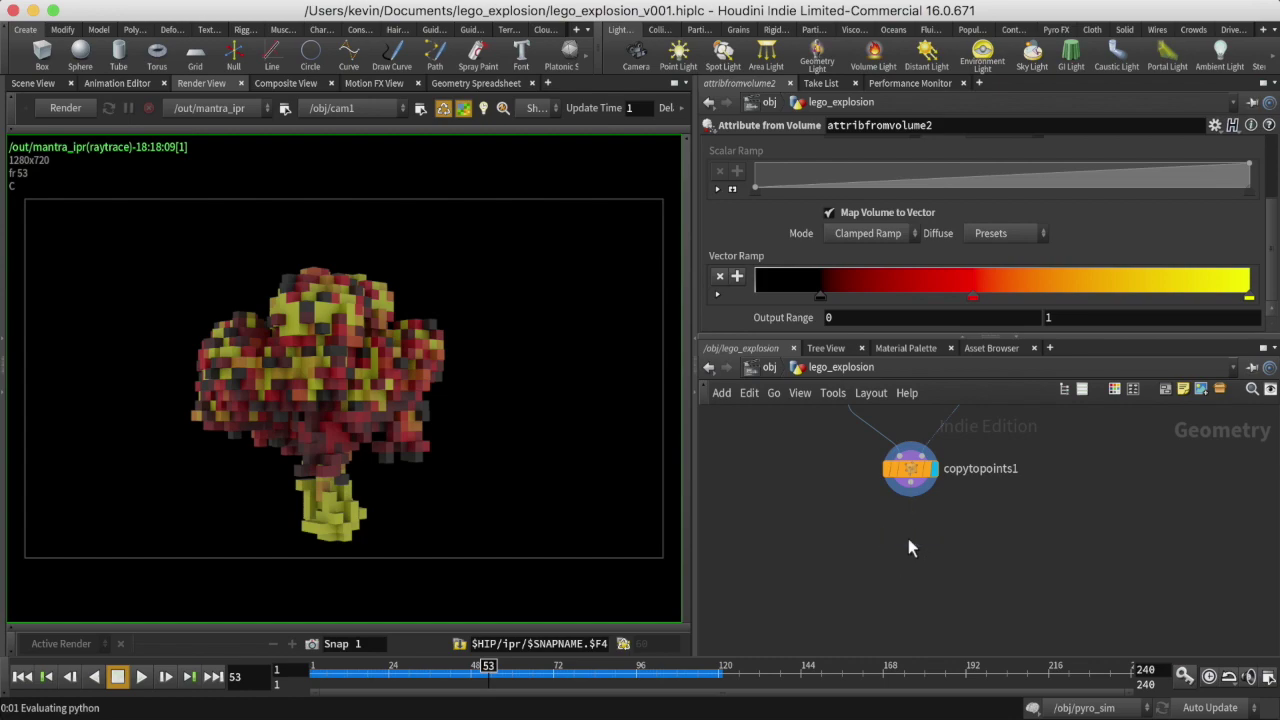
{"action": "left_click", "coordinate": [908, 538]}
{"action": "left_click", "coordinate": [933, 540]}
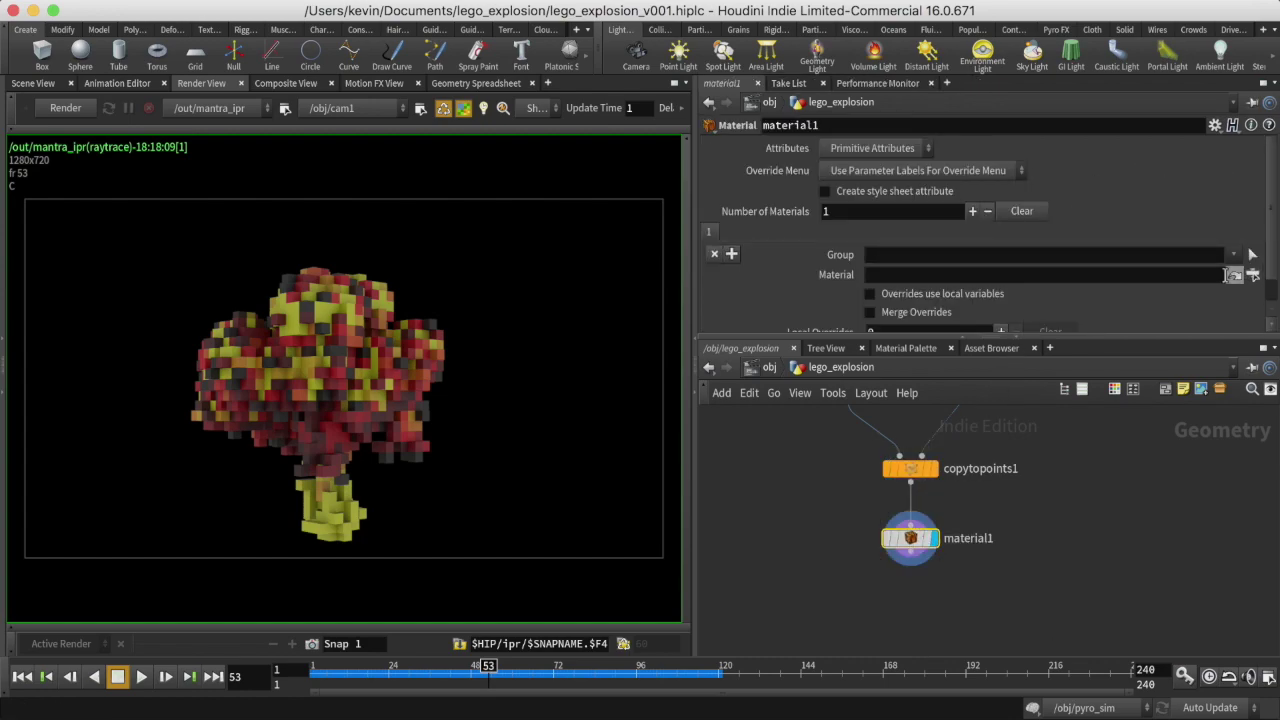
Set material1's material to /mat/lego_explosion_shader and restart the interactive render.
{"action": "left_click", "coordinate": [1254, 277]}
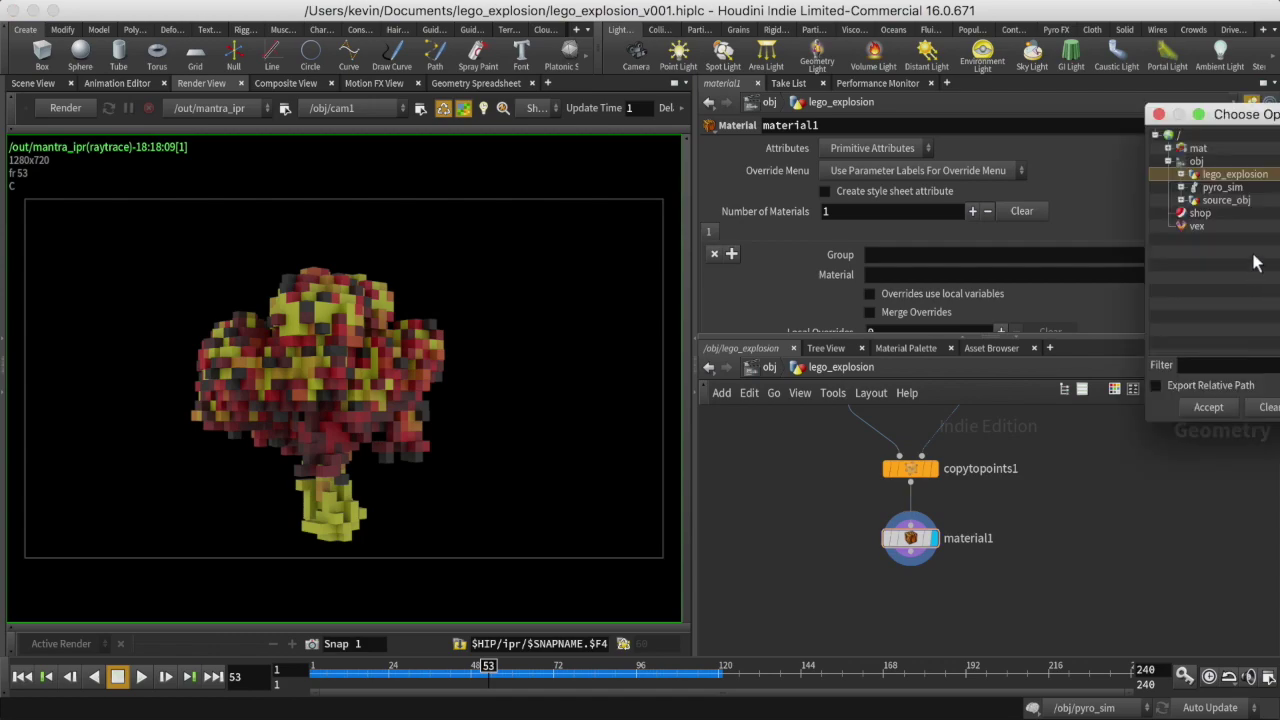
{"action": "left_click_drag", "start_coordinate": [1217, 120], "coordinate": [982, 141]}
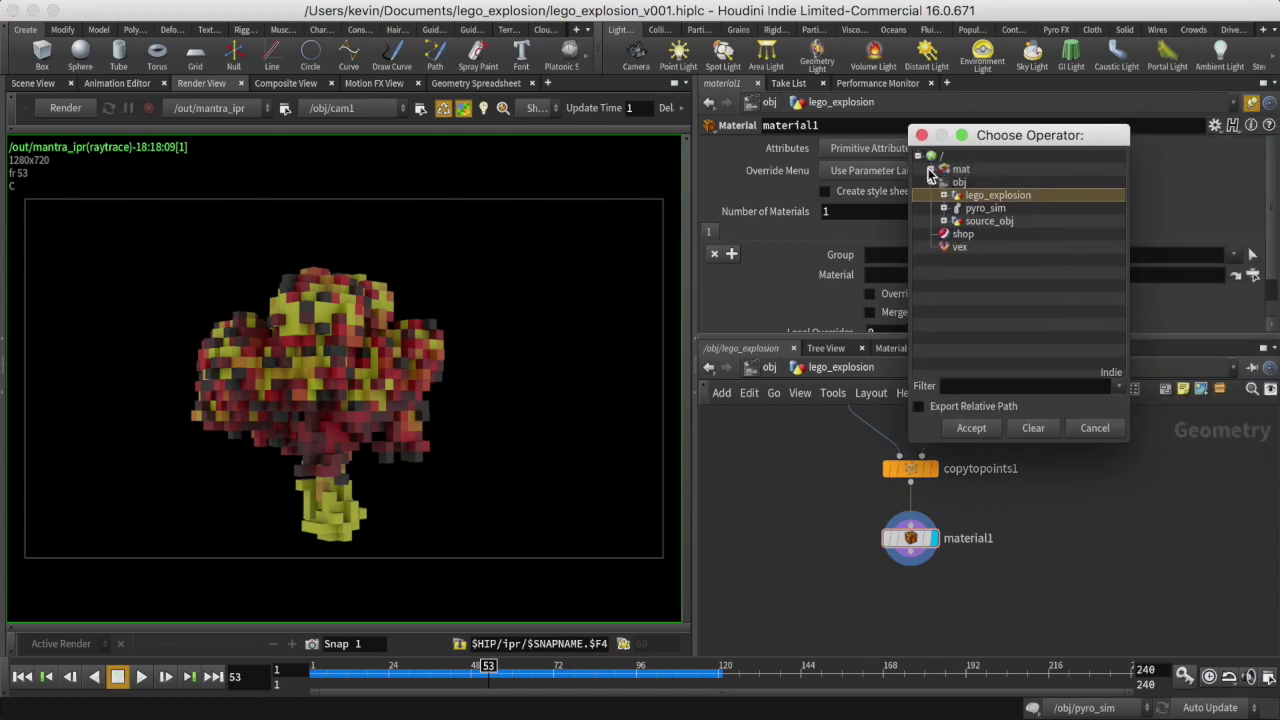
{"action": "left_click", "coordinate": [932, 169]}
{"action": "left_click", "coordinate": [991, 197]}
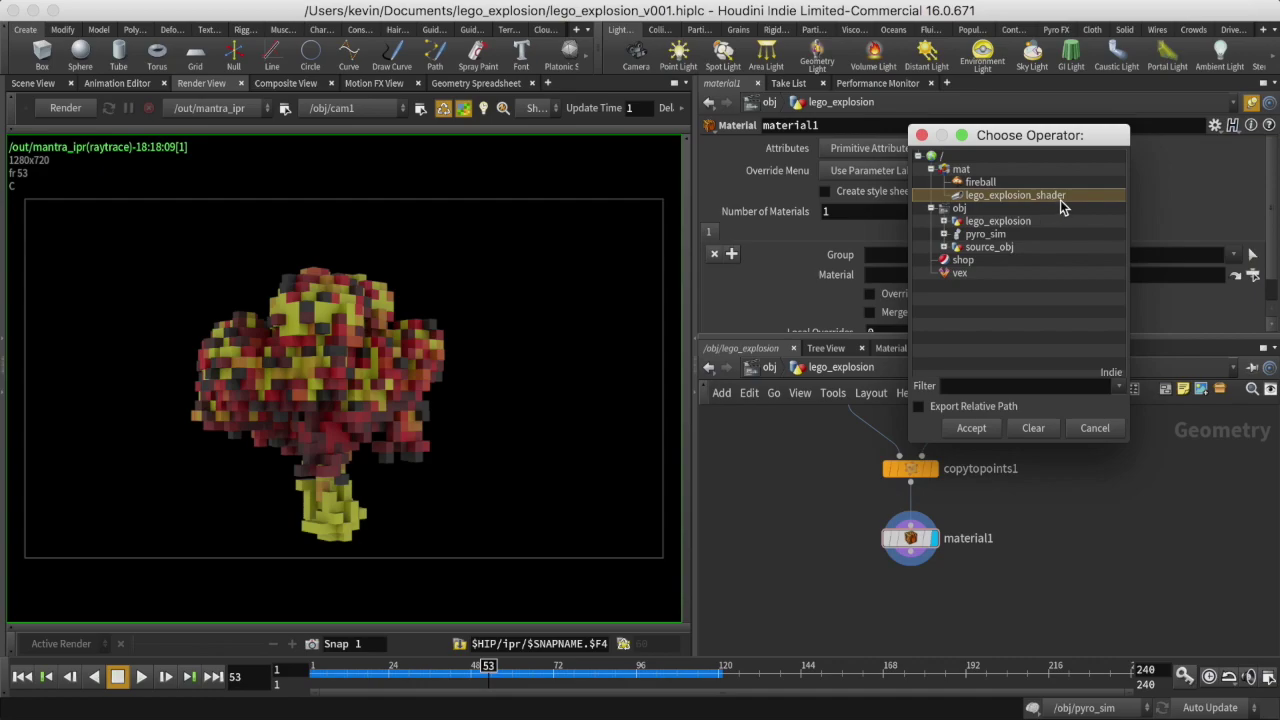
{"action": "left_click", "coordinate": [971, 428]}
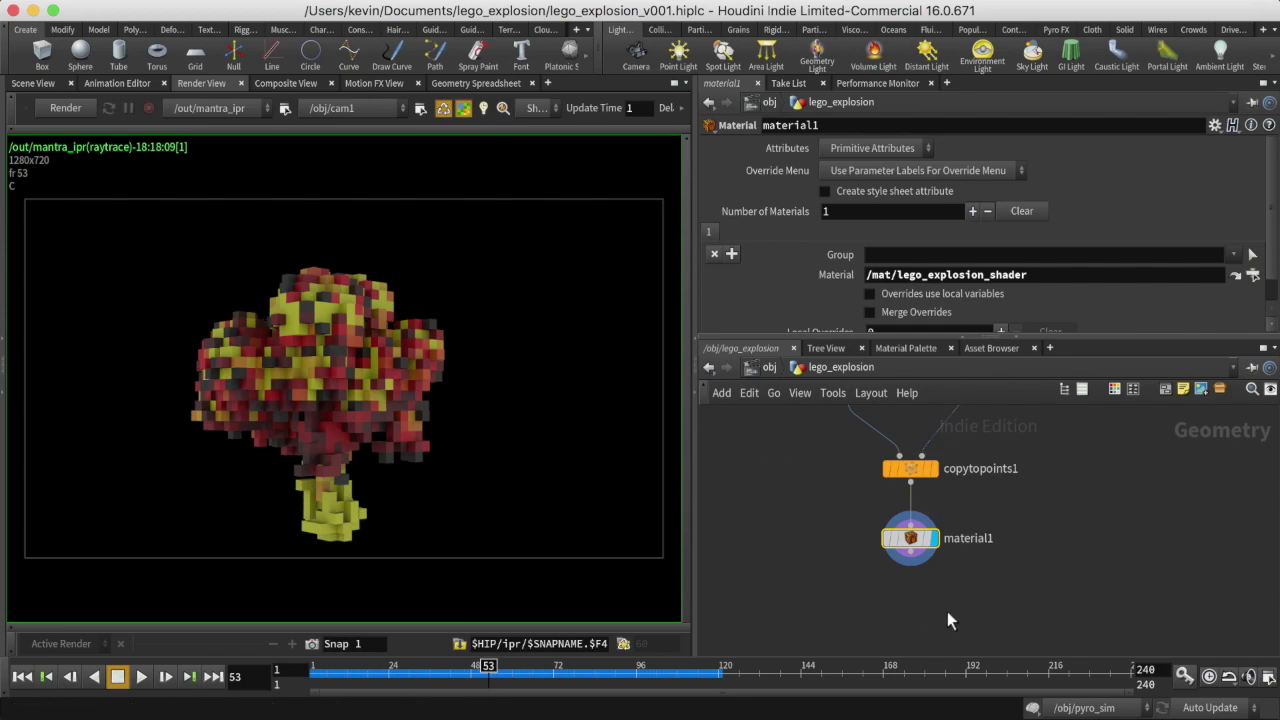
{"action": "left_click", "coordinate": [64, 108]}
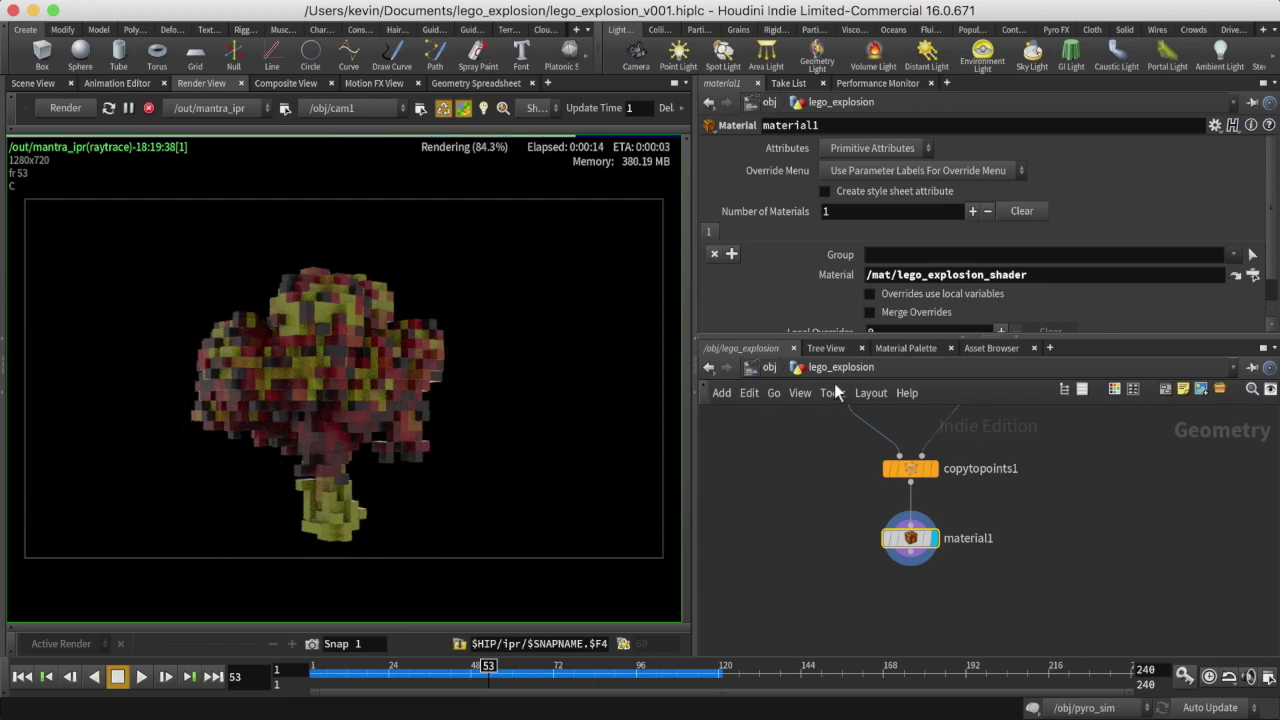
In the mat network, enable emission on lego_explosion_shader's Emission tab.
{"action": "left_click", "coordinate": [769, 367]}
{"action": "left_click", "coordinate": [767, 367]}
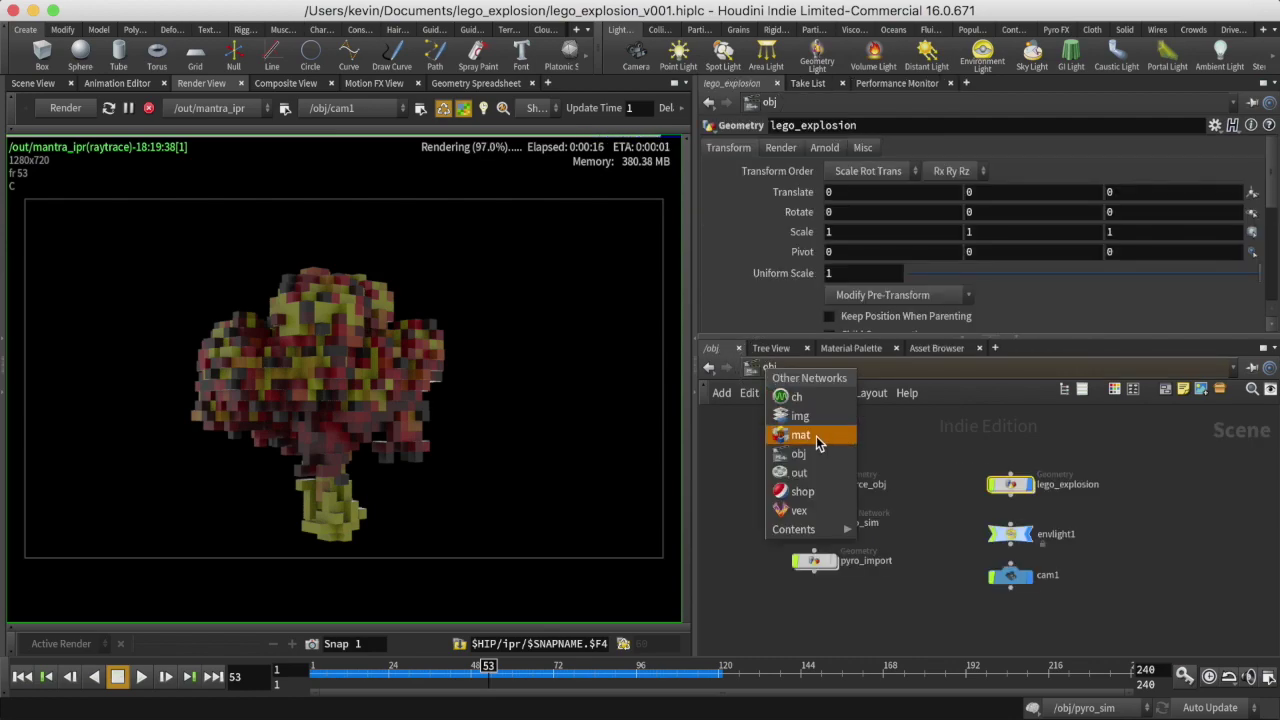
{"action": "left_click", "coordinate": [806, 435]}
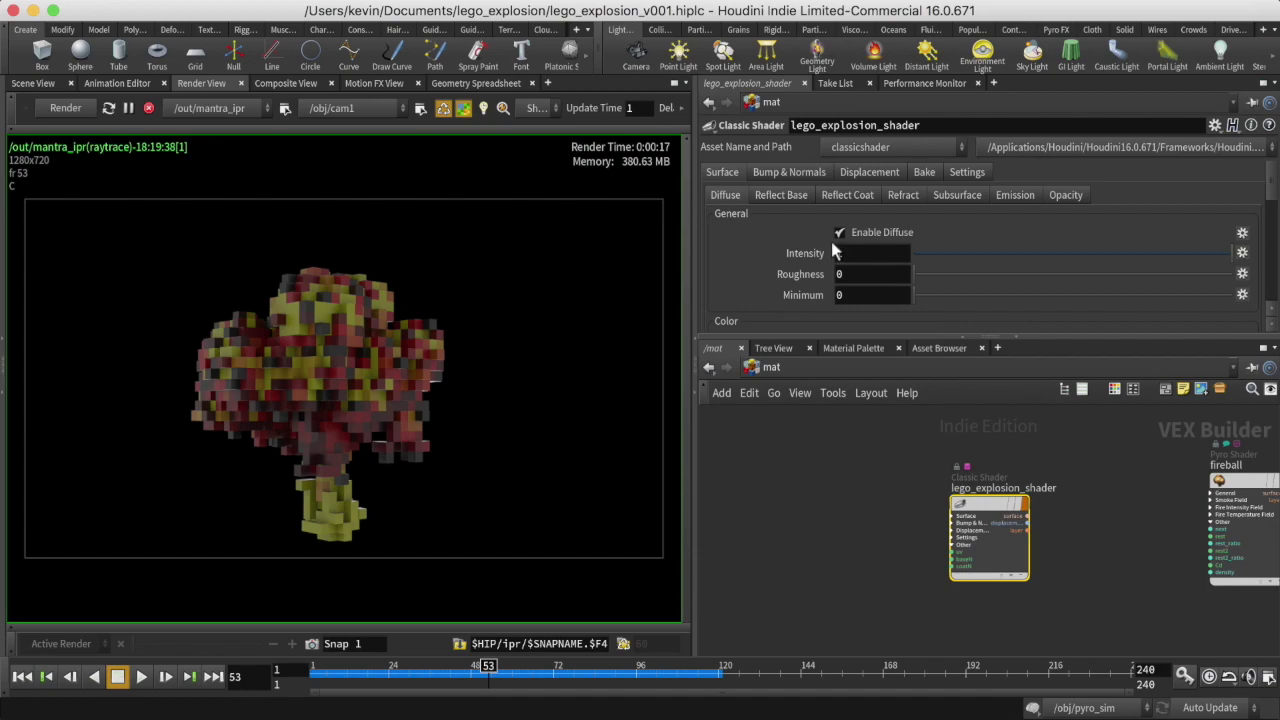
{"action": "left_click", "coordinate": [1013, 195]}
{"action": "left_click", "coordinate": [885, 232]}
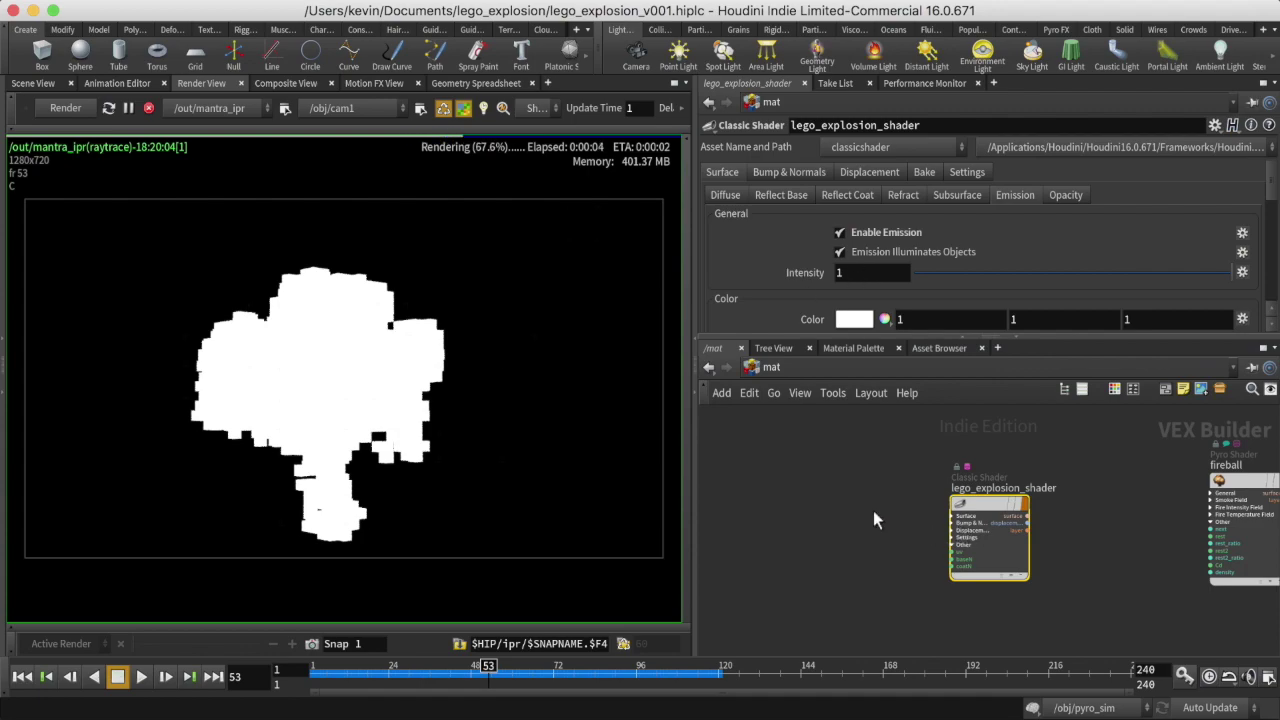
{"action": "mouse_move", "coordinate": [873, 510]}
{"action": "middle_mouse_down"}
{"action": "mouse_move", "coordinate": [891, 526]}
{"action": "mouse_move", "coordinate": [888, 506]}
{"action": "middle_mouse_up"}
Add a Bind node, bind1, with the name Cd beside the shader.
{"action": "key", "text": "Tab"}
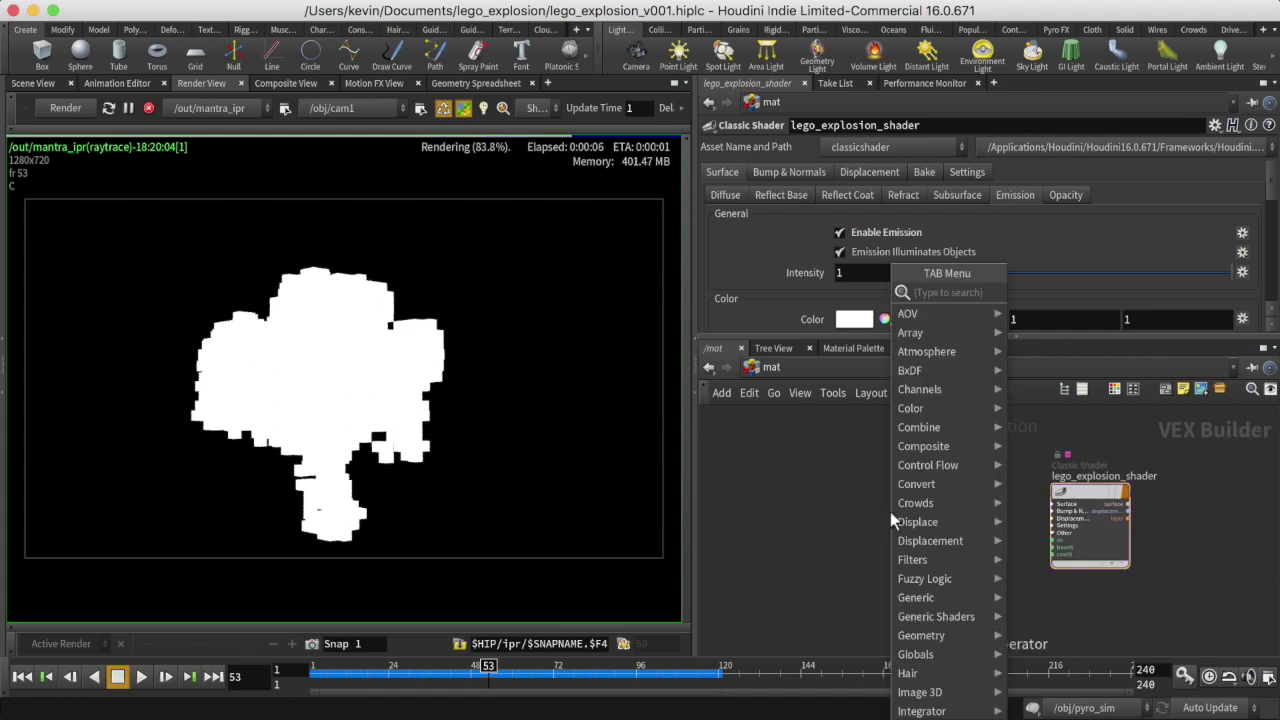
{"action": "type", "text": "bind"}
{"action": "key", "text": "Return"}
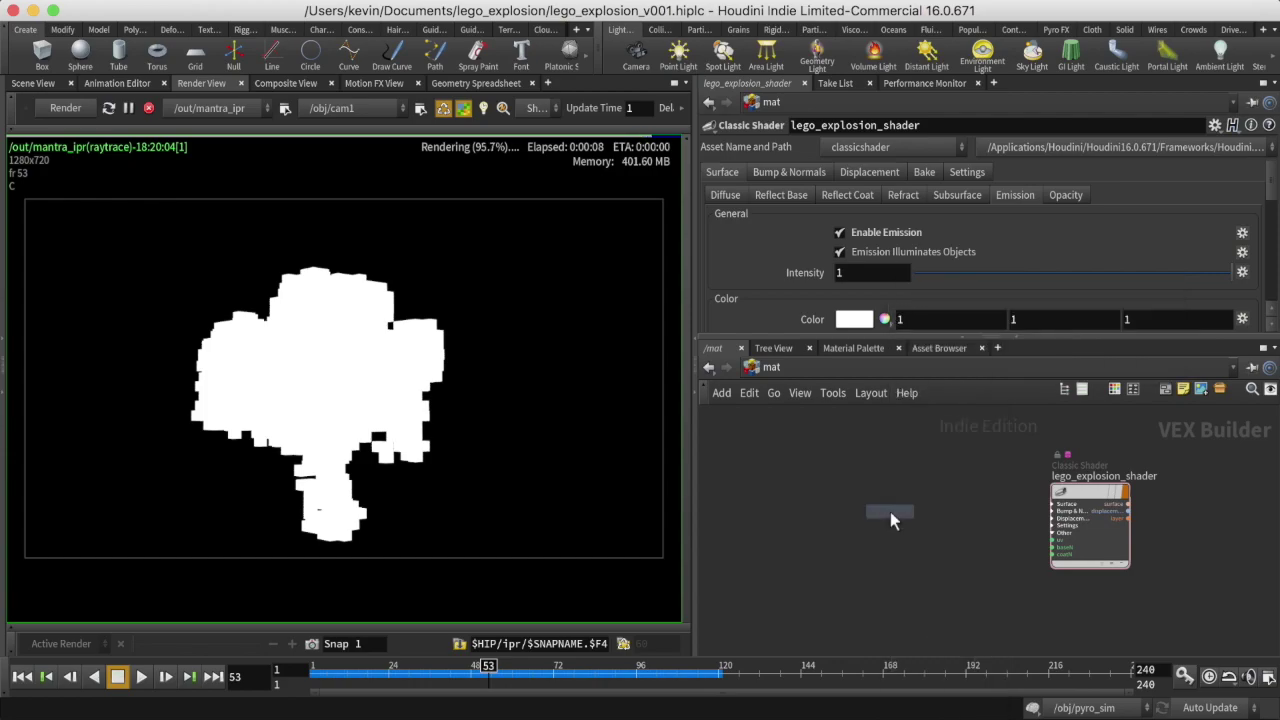
{"action": "left_click", "coordinate": [890, 511]}
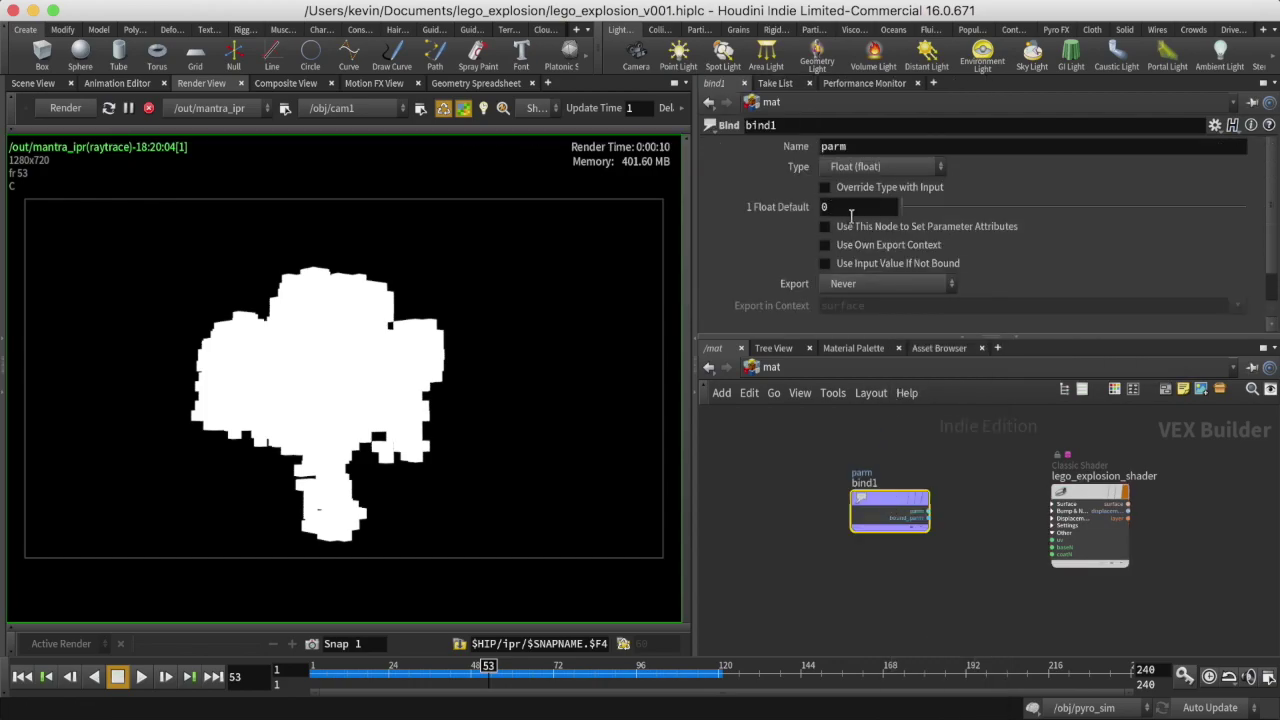
{"action": "type", "text": "Cd"}
{"action": "middle_click_drag", "start_coordinate": [965, 495], "coordinate": [880, 491]}
{"action": "scroll", "coordinate": [868, 506], "scroll_direction": "down", "scroll_amount": 1}
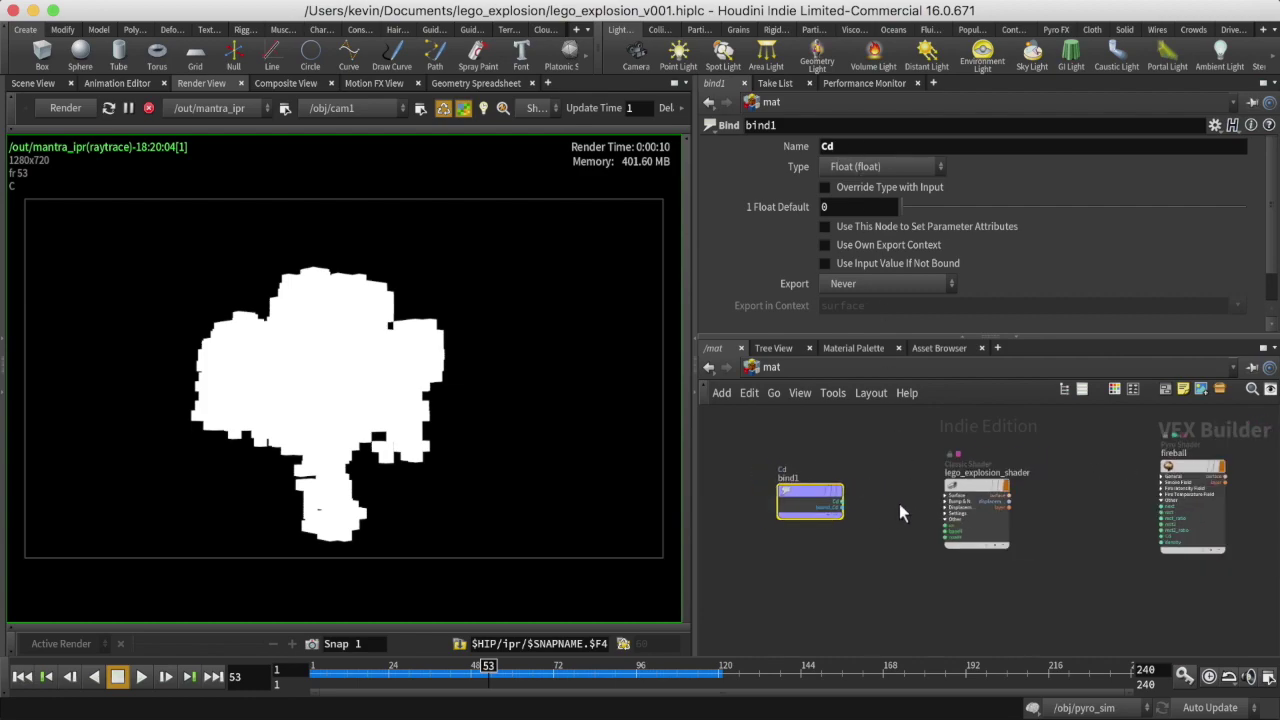
{"action": "scroll", "coordinate": [906, 506], "scroll_direction": "up", "scroll_amount": 3}
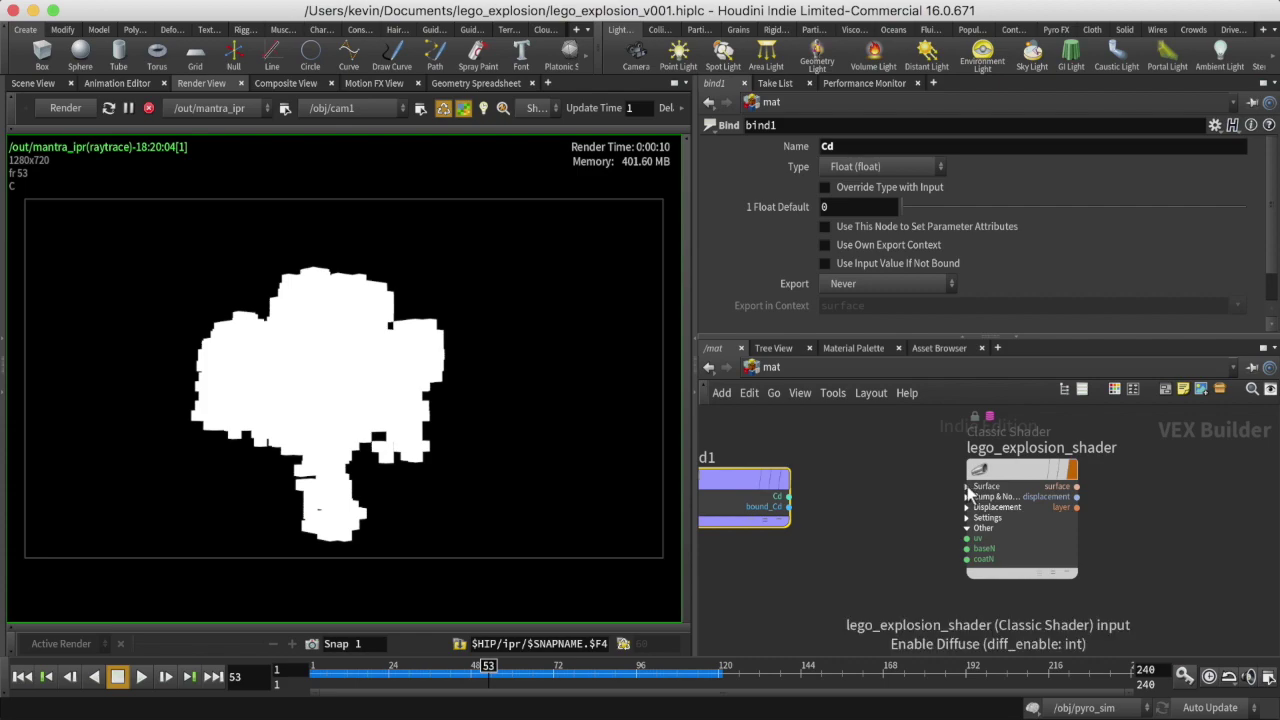
Wire bind1's Cd output into lego_explosion_shader's emission_color input.
{"action": "left_click", "coordinate": [967, 486]}
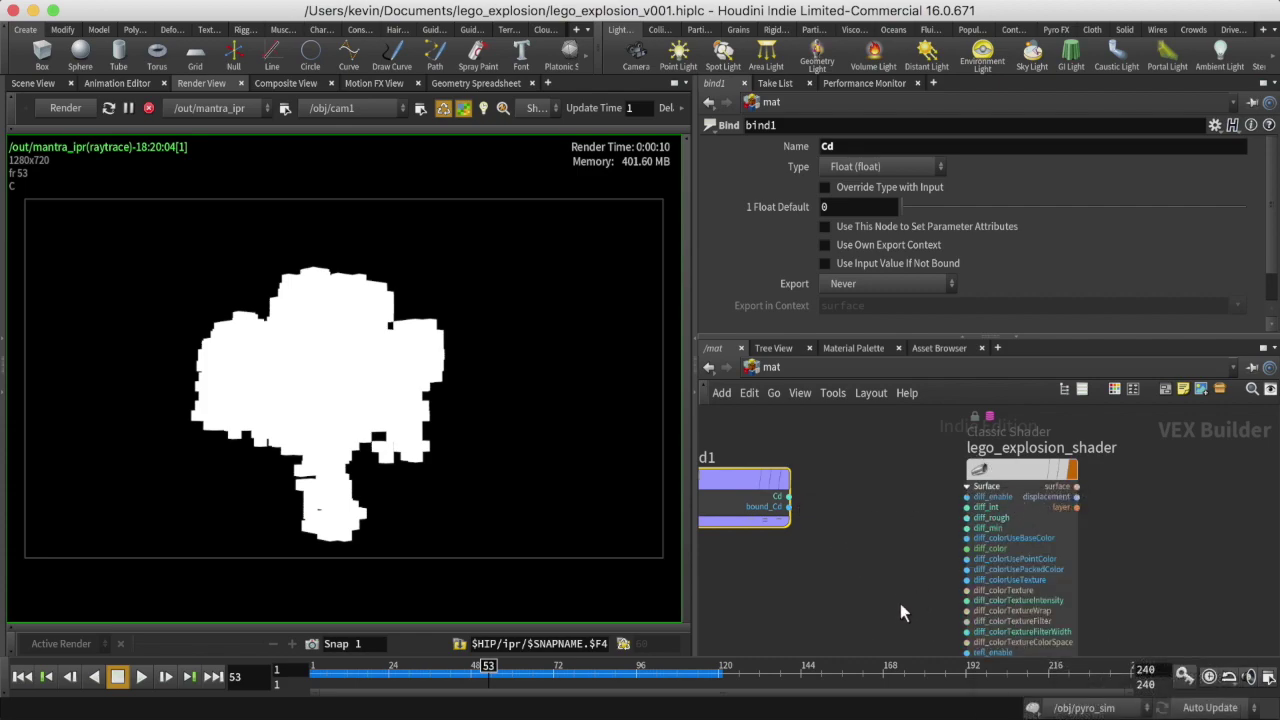
{"action": "scroll", "coordinate": [900, 603], "scroll_direction": "down", "scroll_amount": 10}
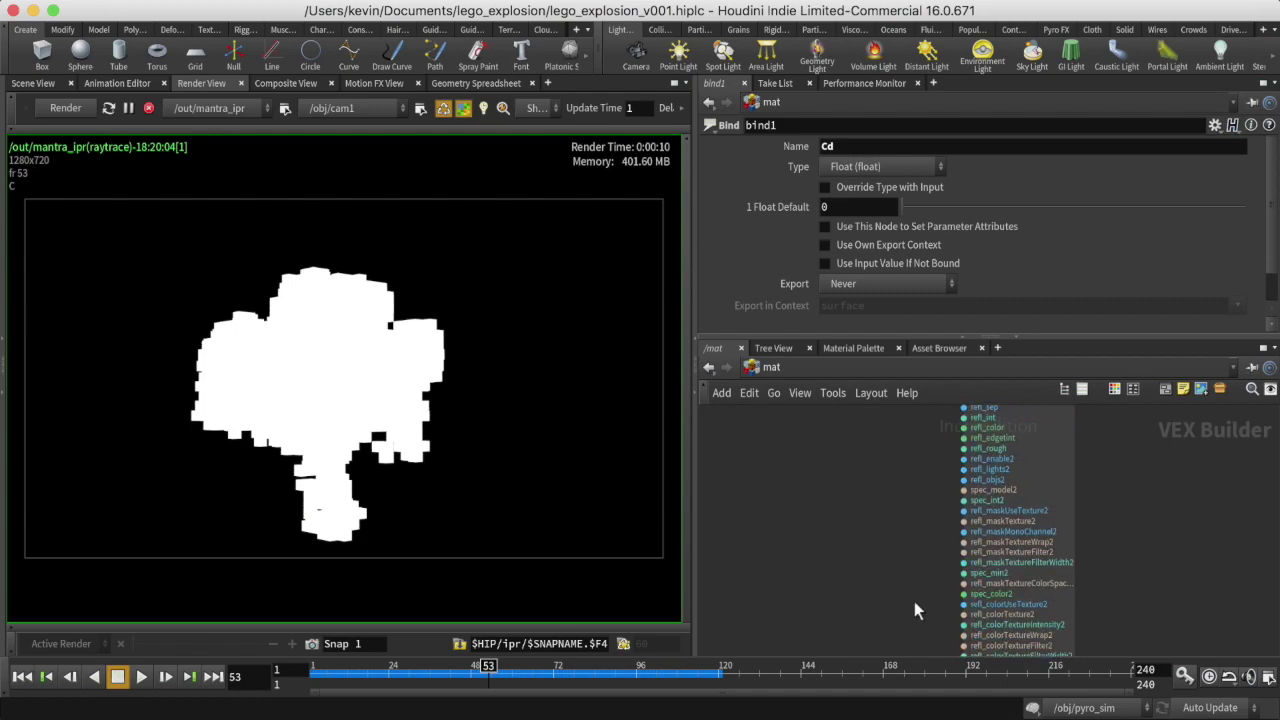
{"action": "scroll", "coordinate": [914, 601], "scroll_direction": "down", "scroll_amount": 10}
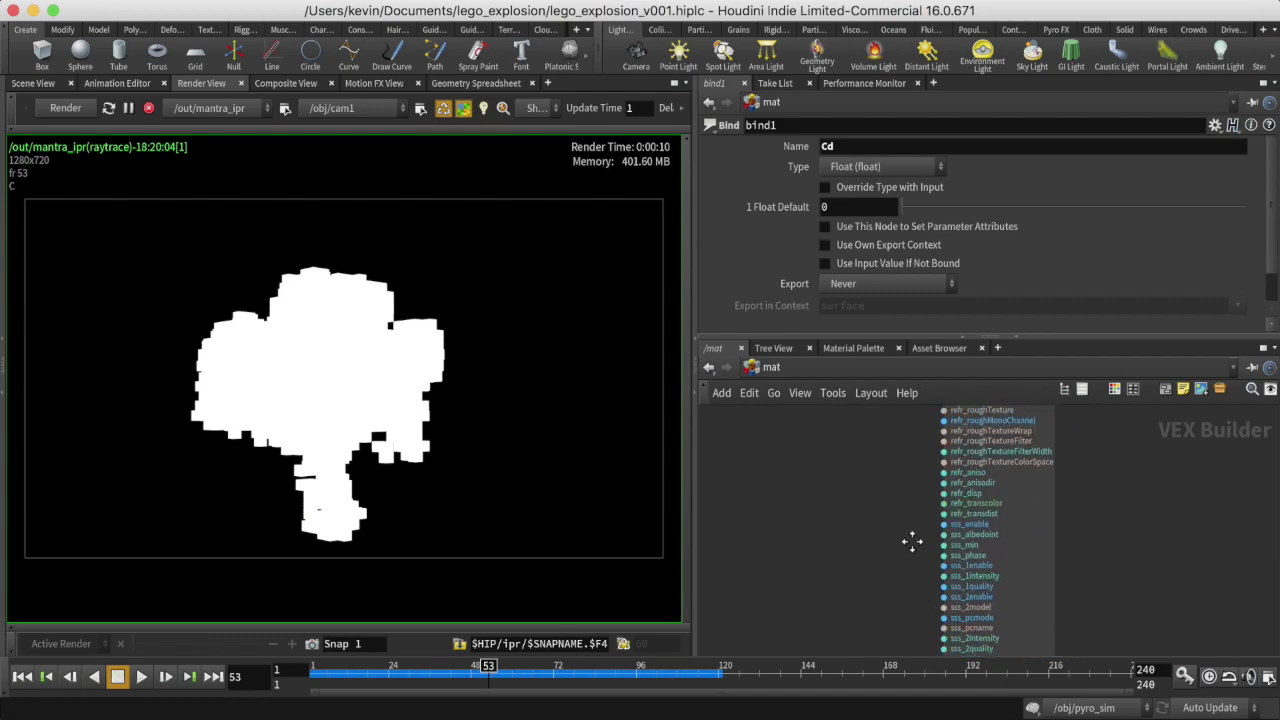
{"action": "scroll", "coordinate": [912, 541], "scroll_direction": "down", "scroll_amount": 10}
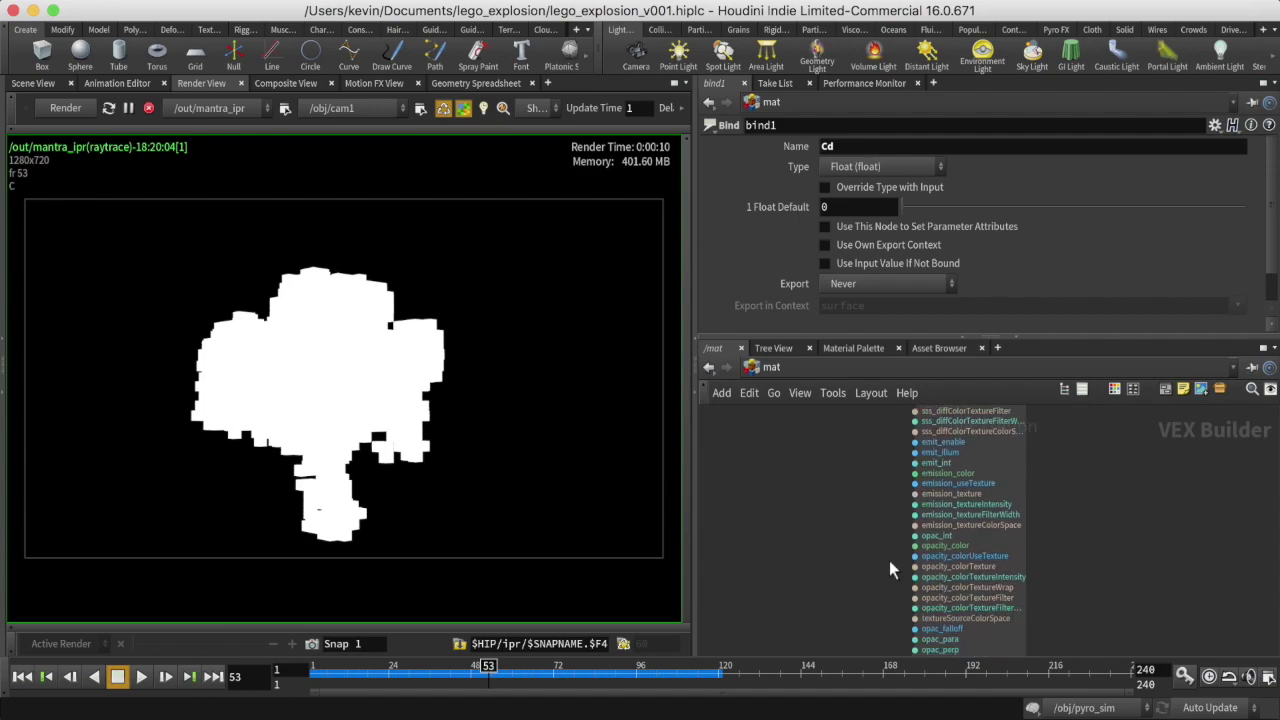
{"action": "middle_click_drag", "start_coordinate": [891, 570], "coordinate": [887, 550]}
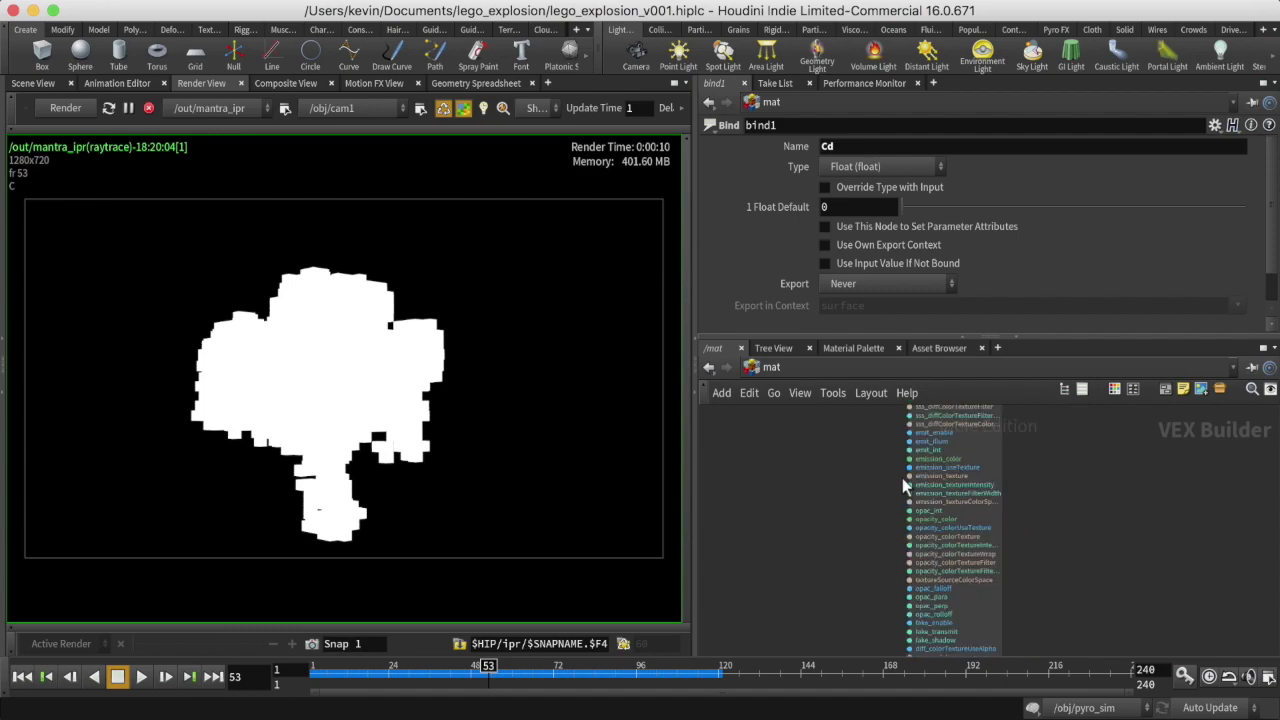
{"action": "scroll", "coordinate": [898, 474], "scroll_direction": "up", "scroll_amount": 4}
{"action": "middle_click_drag", "start_coordinate": [864, 538], "coordinate": [857, 554]}
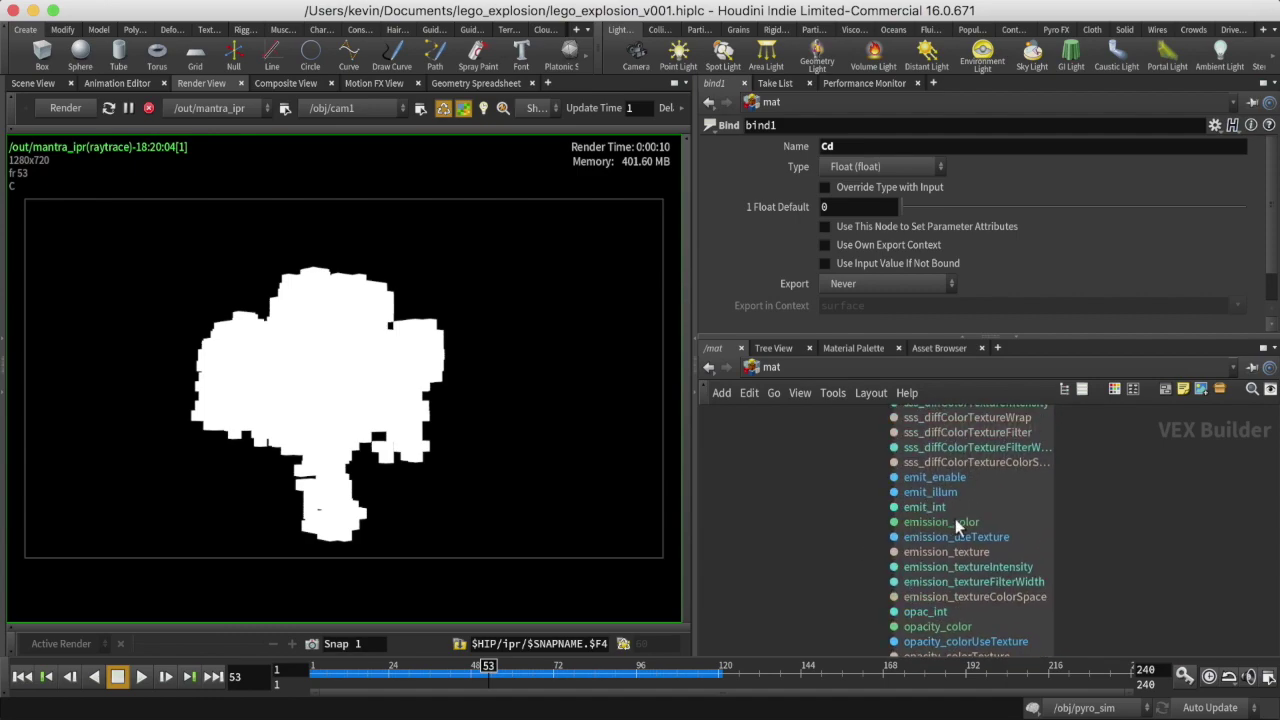
{"action": "left_click", "coordinate": [894, 523]}
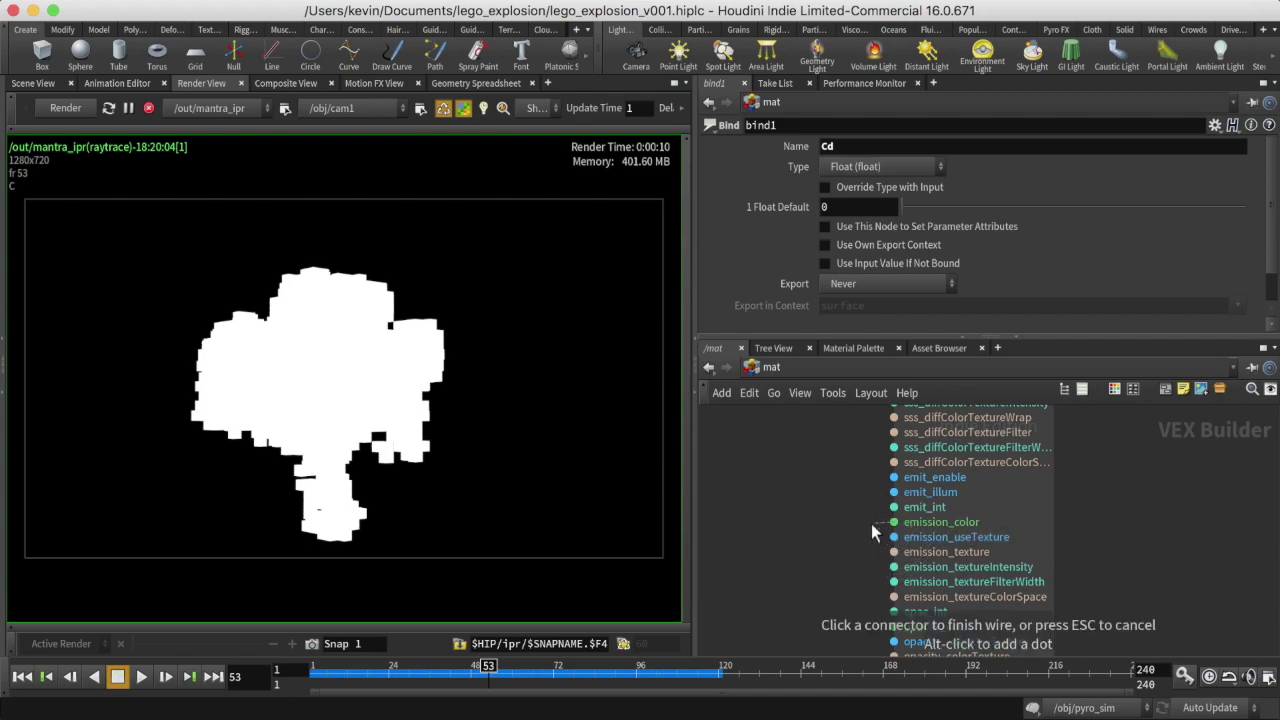
{"action": "middle_click_drag", "start_coordinate": [785, 441], "coordinate": [903, 569]}
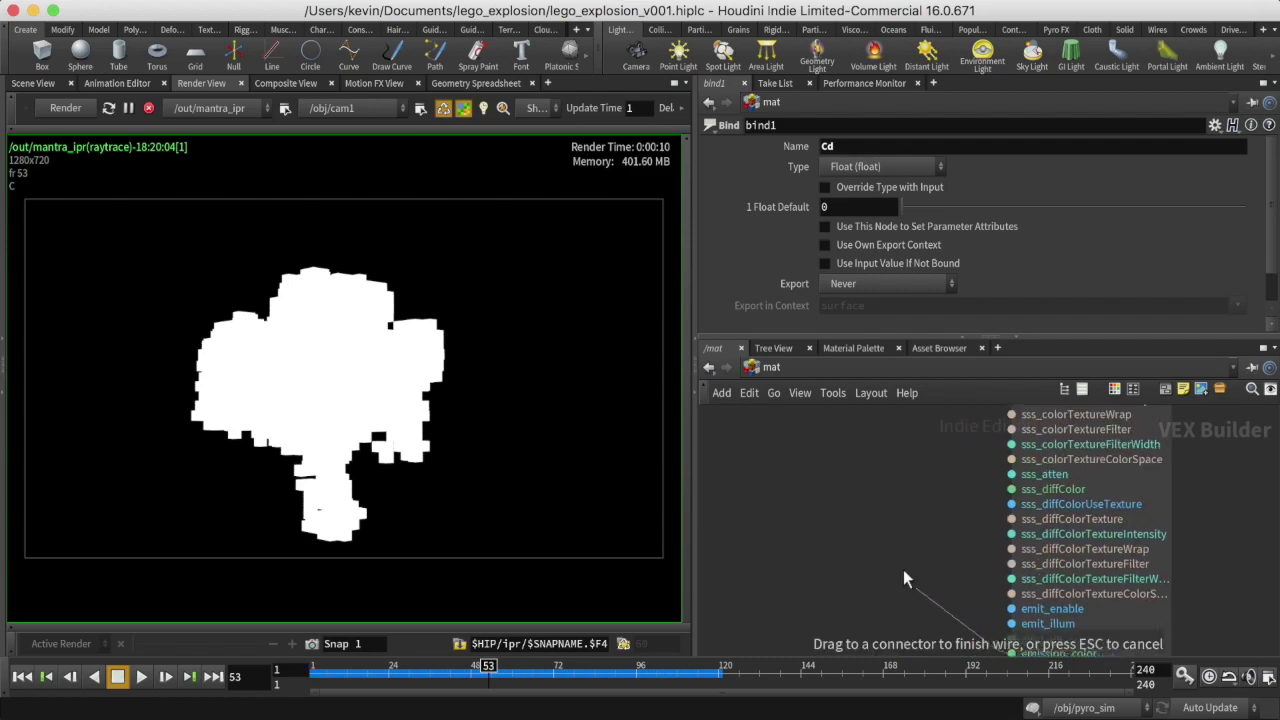
{"action": "key", "text": "g"}
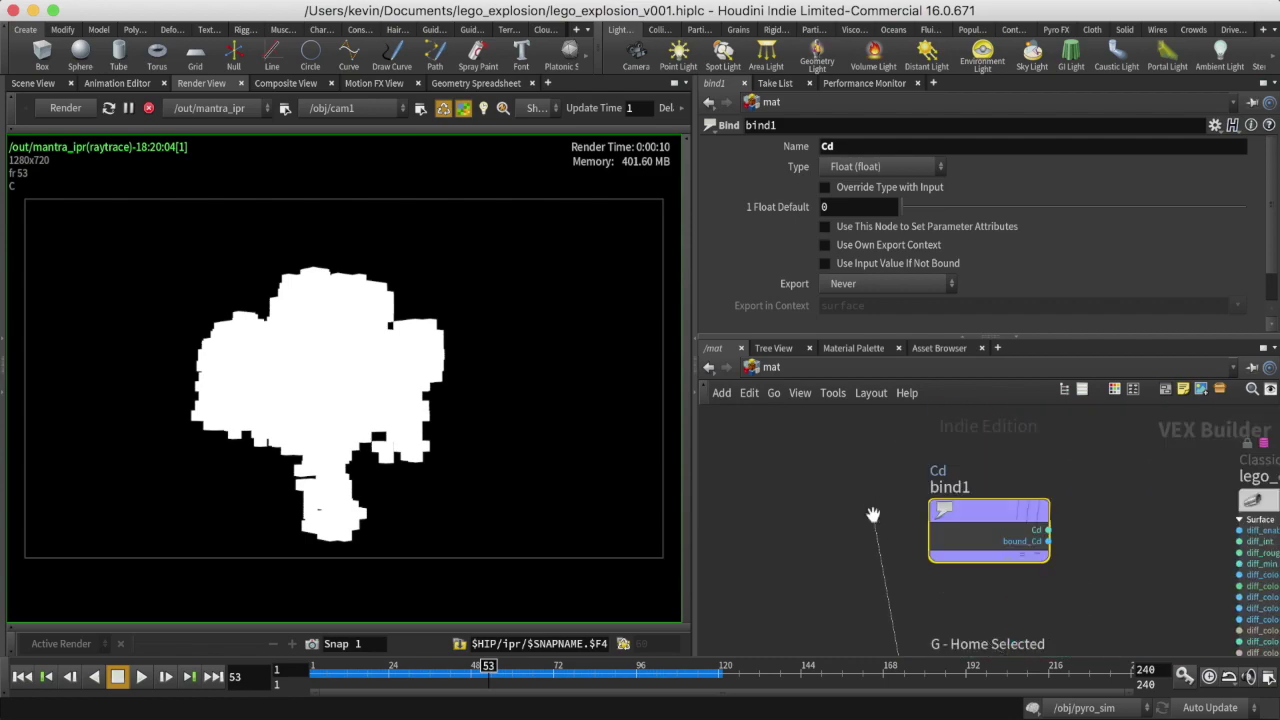
{"action": "left_click", "coordinate": [1049, 530]}
{"action": "middle_click_drag", "start_coordinate": [1118, 485], "coordinate": [922, 465]}
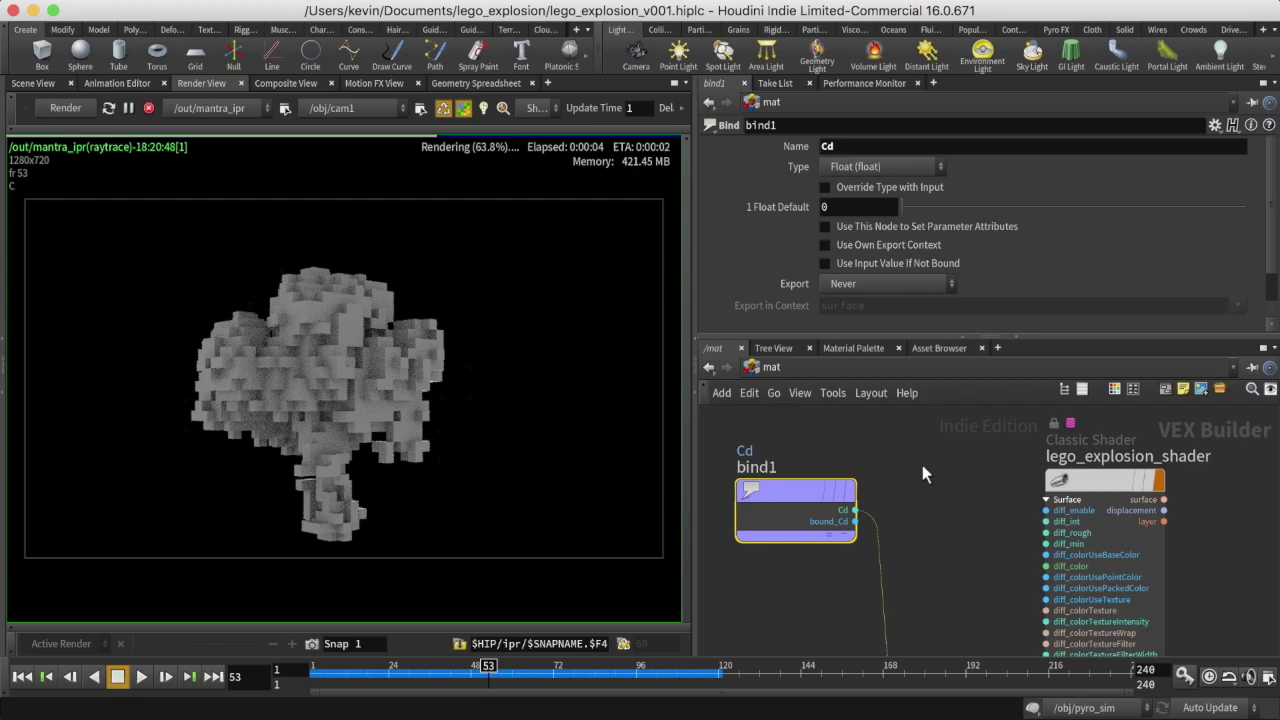
Set bind1's type to Color and lower the shader's emission intensity to 0.63.
{"action": "left_click", "coordinate": [1122, 511]}
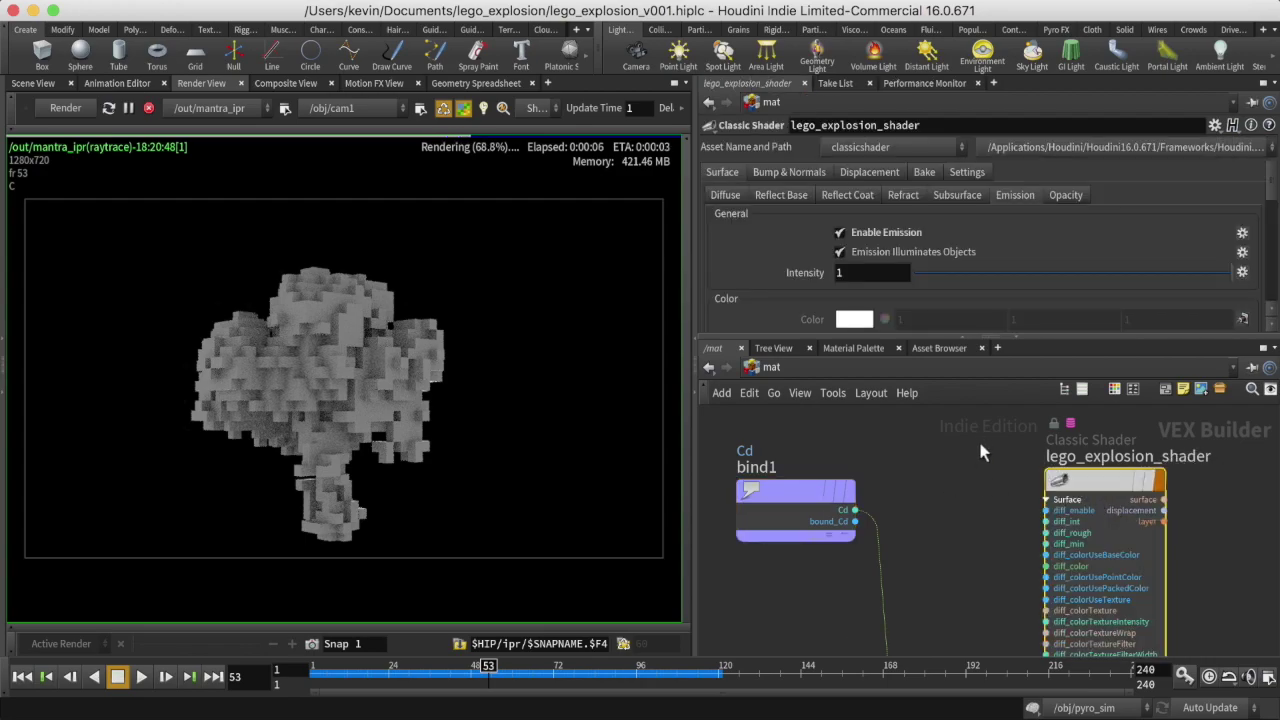
{"action": "left_click_drag", "start_coordinate": [884, 514], "coordinate": [833, 431]}
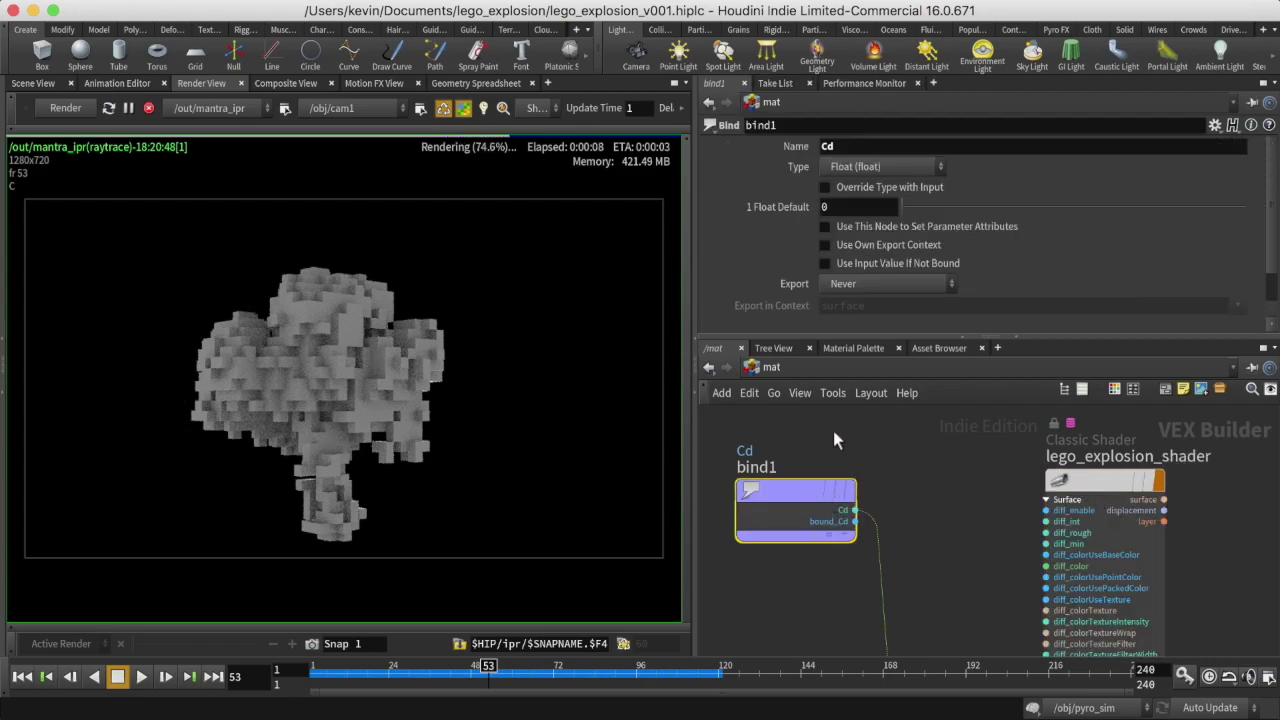
{"action": "left_click", "coordinate": [832, 170]}
{"action": "left_click", "coordinate": [855, 549]}
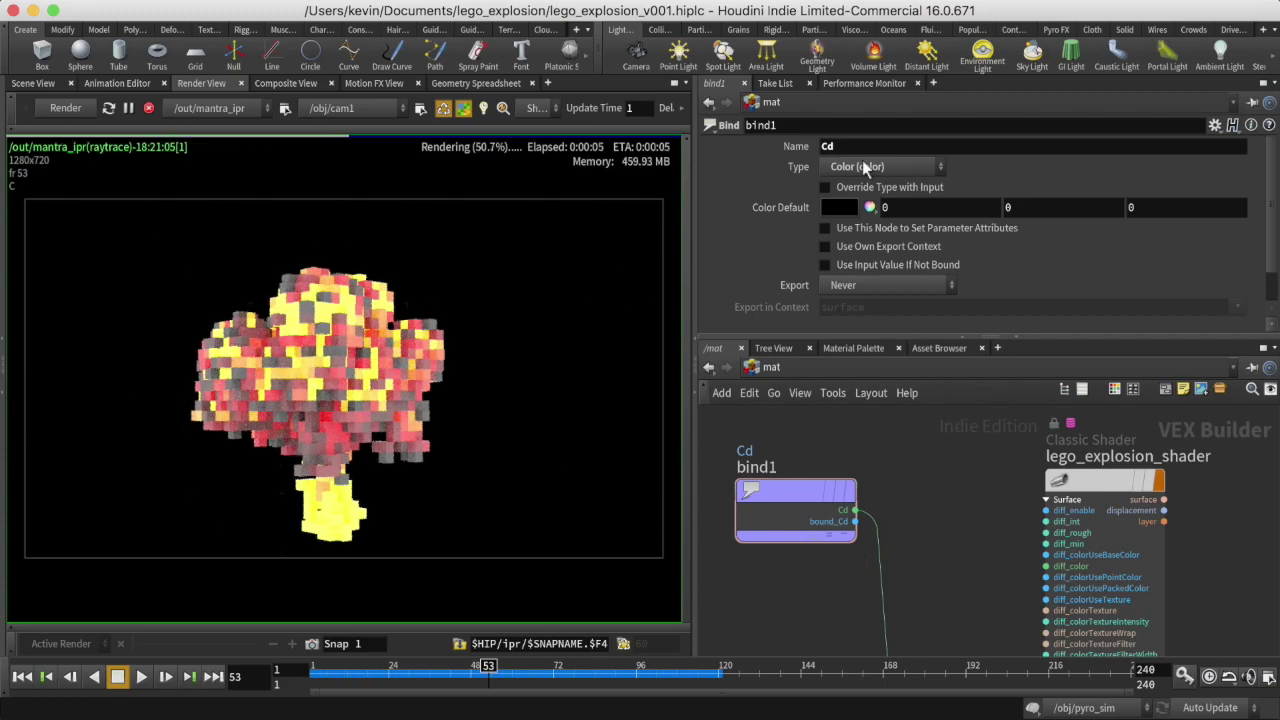
{"action": "left_click_drag", "start_coordinate": [1217, 482], "coordinate": [924, 541]}
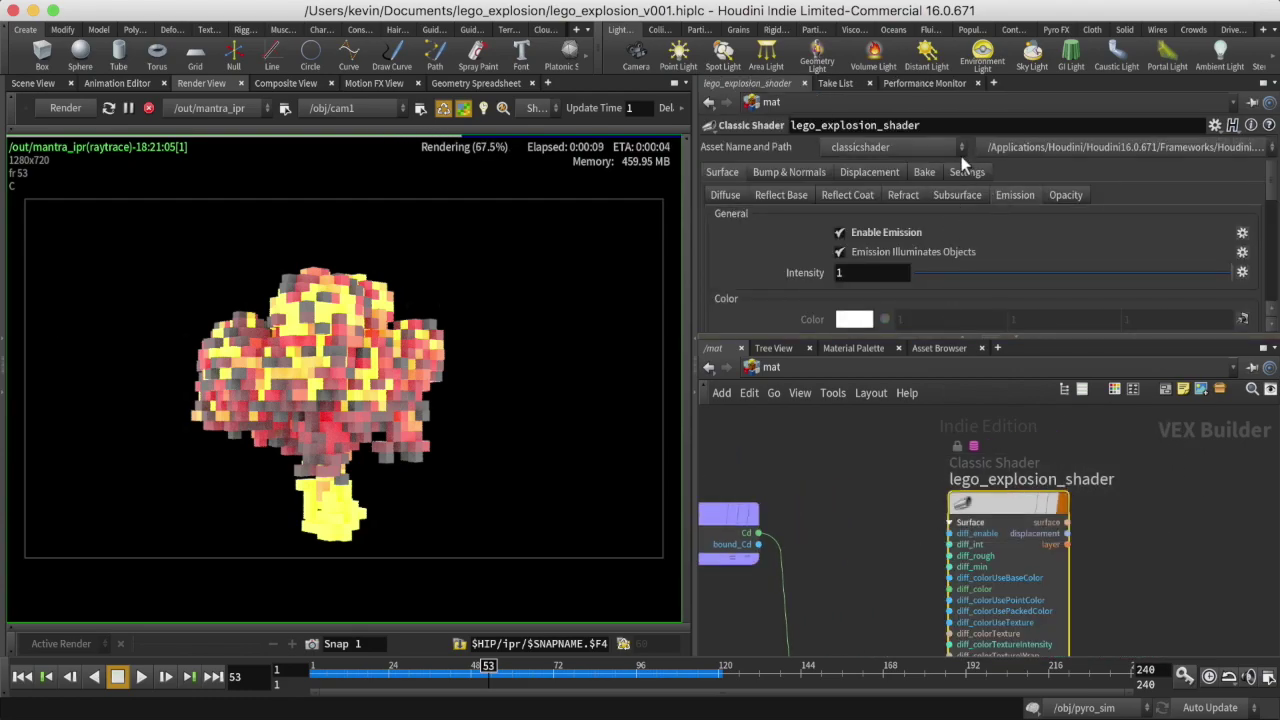
{"action": "left_click", "coordinate": [1114, 272]}
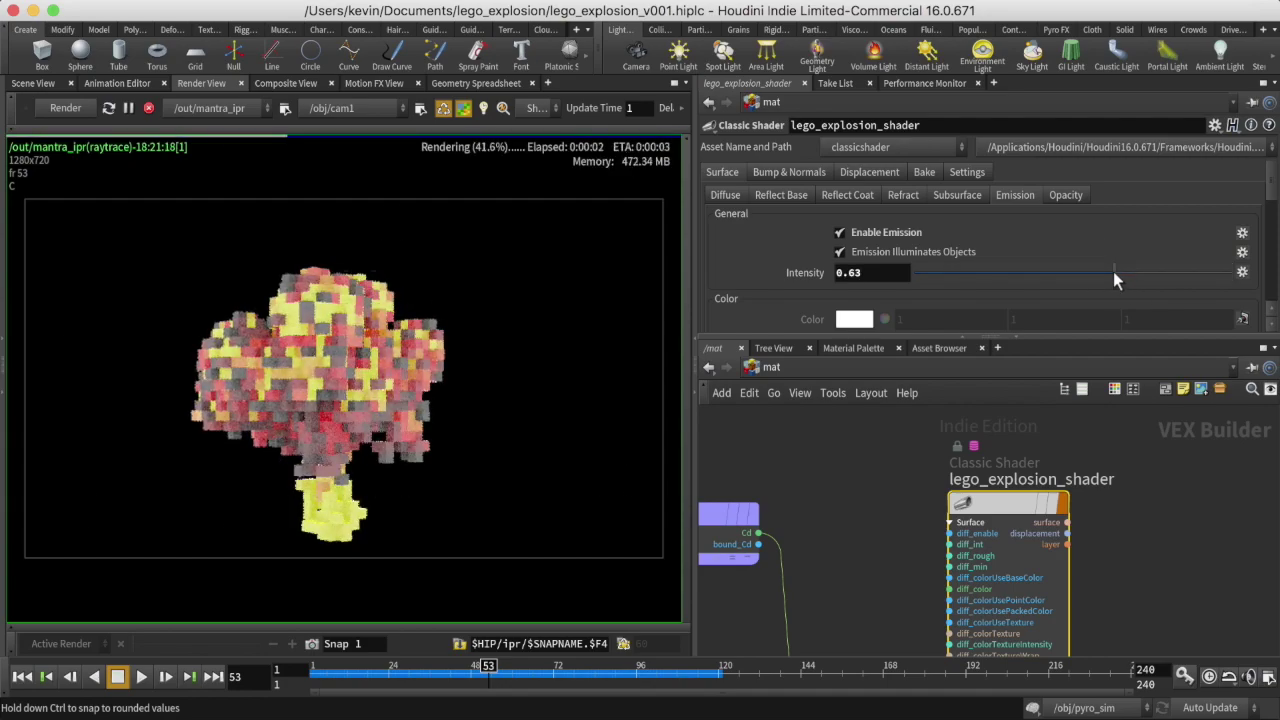
Try emission intensity 0.831 and diffuse intensity 0.545 on the shader.
{"action": "left_click_drag", "start_coordinate": [1113, 271], "coordinate": [1178, 270]}
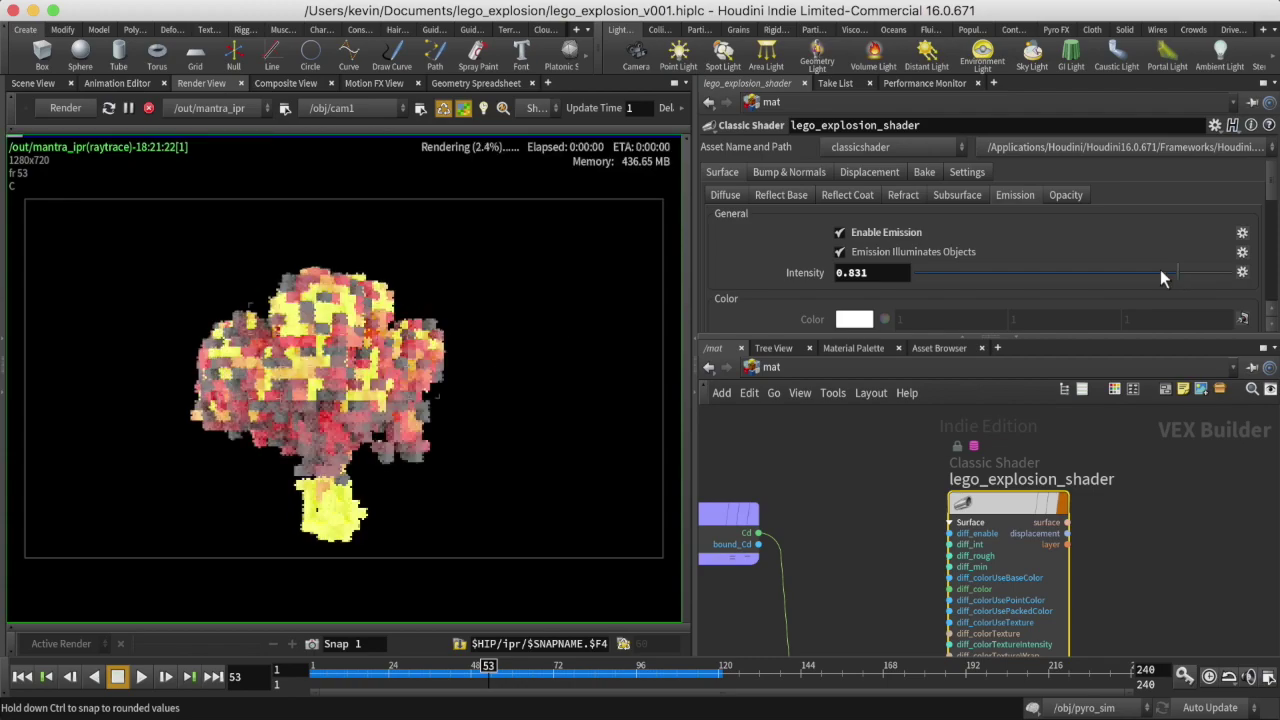
{"action": "left_click", "coordinate": [726, 195]}
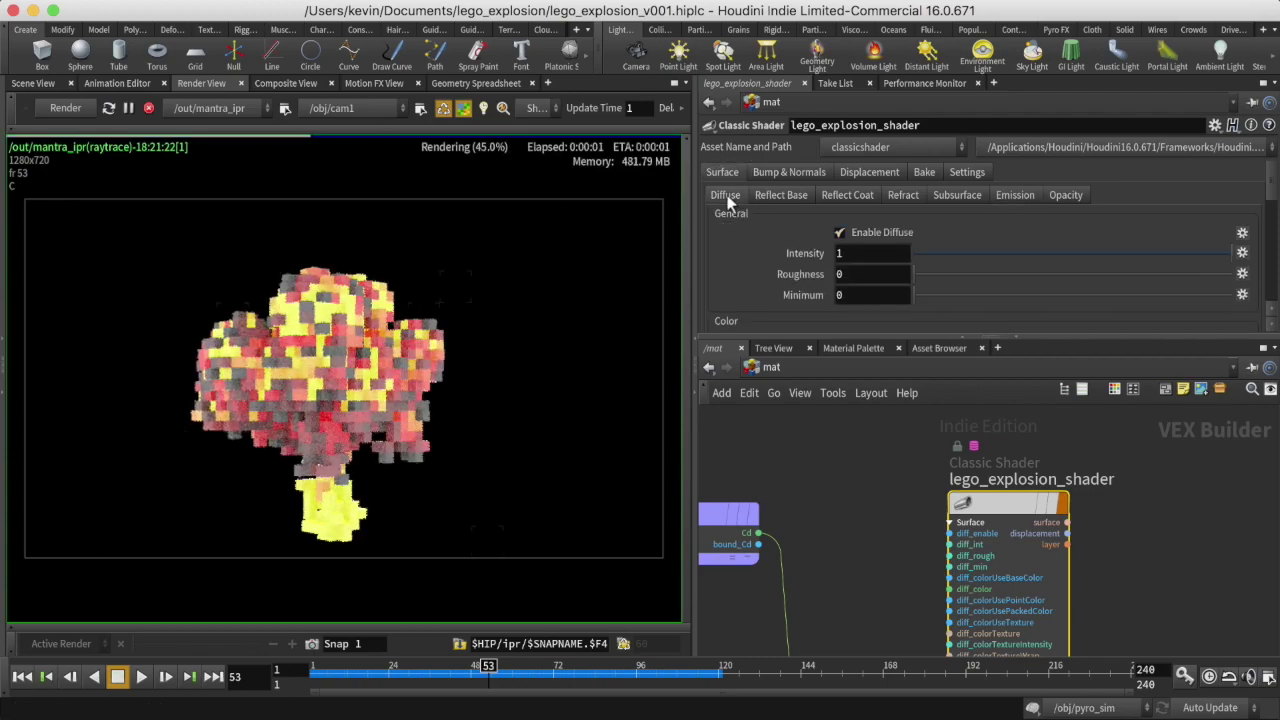
{"action": "left_click", "coordinate": [1087, 252]}
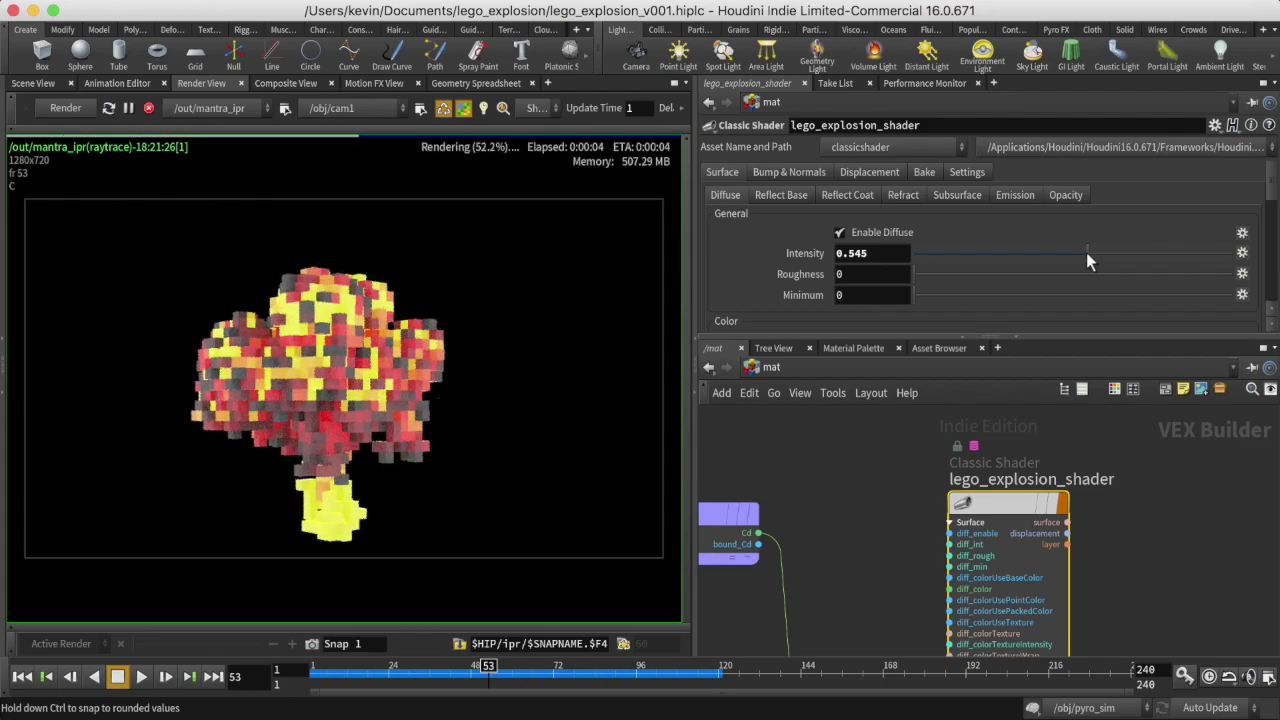
Stop the IPR, then set emission intensity 0.571 and diffuse intensity 0.213.
{"action": "left_click", "coordinate": [148, 108]}
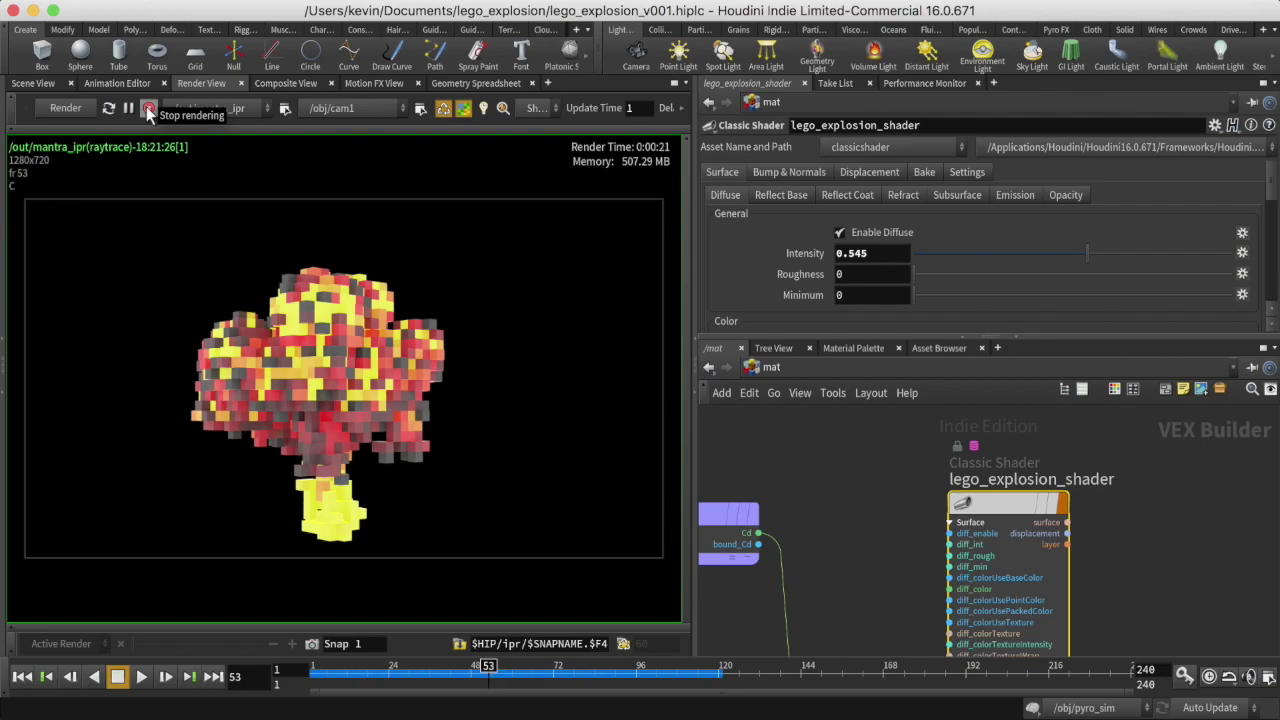
{"action": "left_click", "coordinate": [1013, 192]}
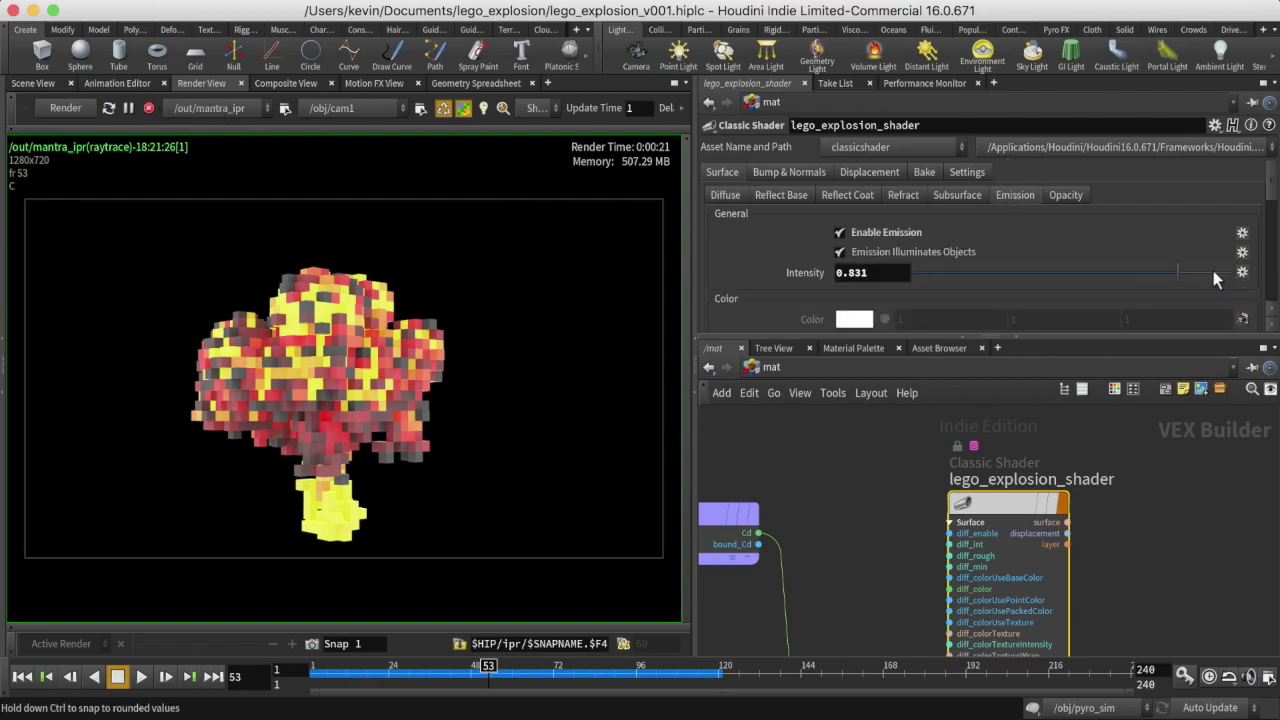
{"action": "left_click", "coordinate": [1096, 272]}
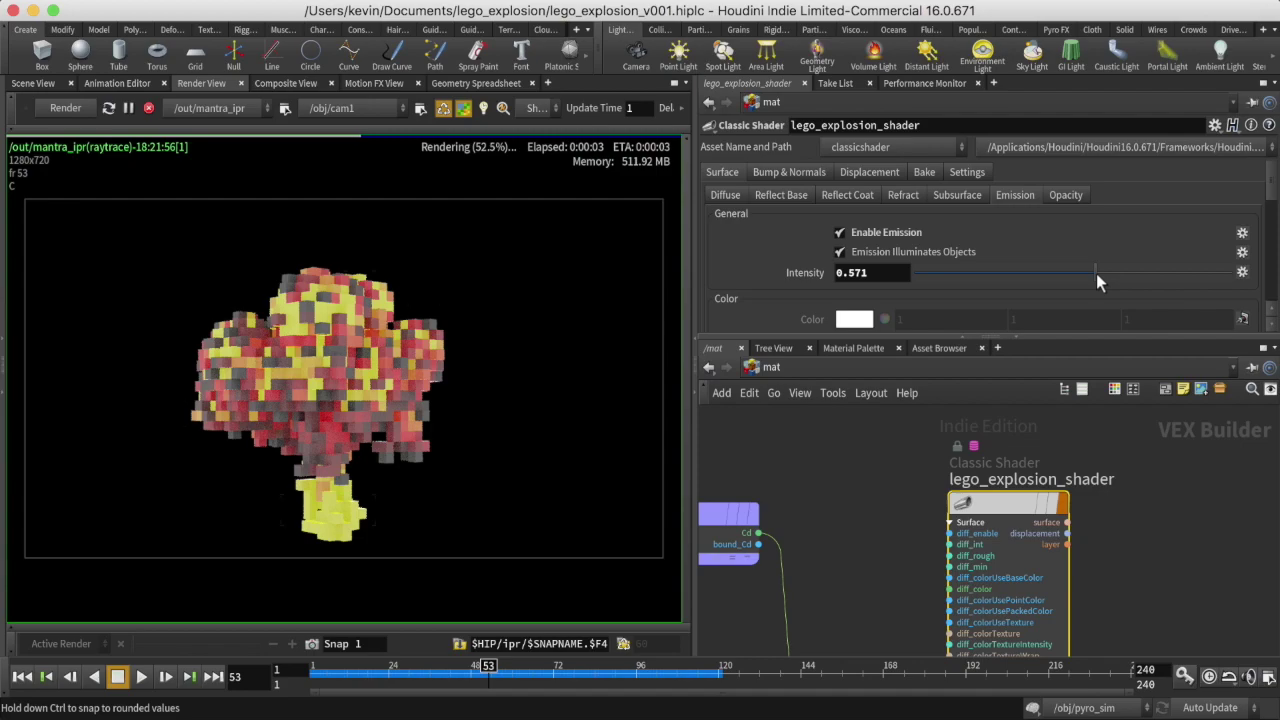
{"action": "left_click", "coordinate": [724, 195]}
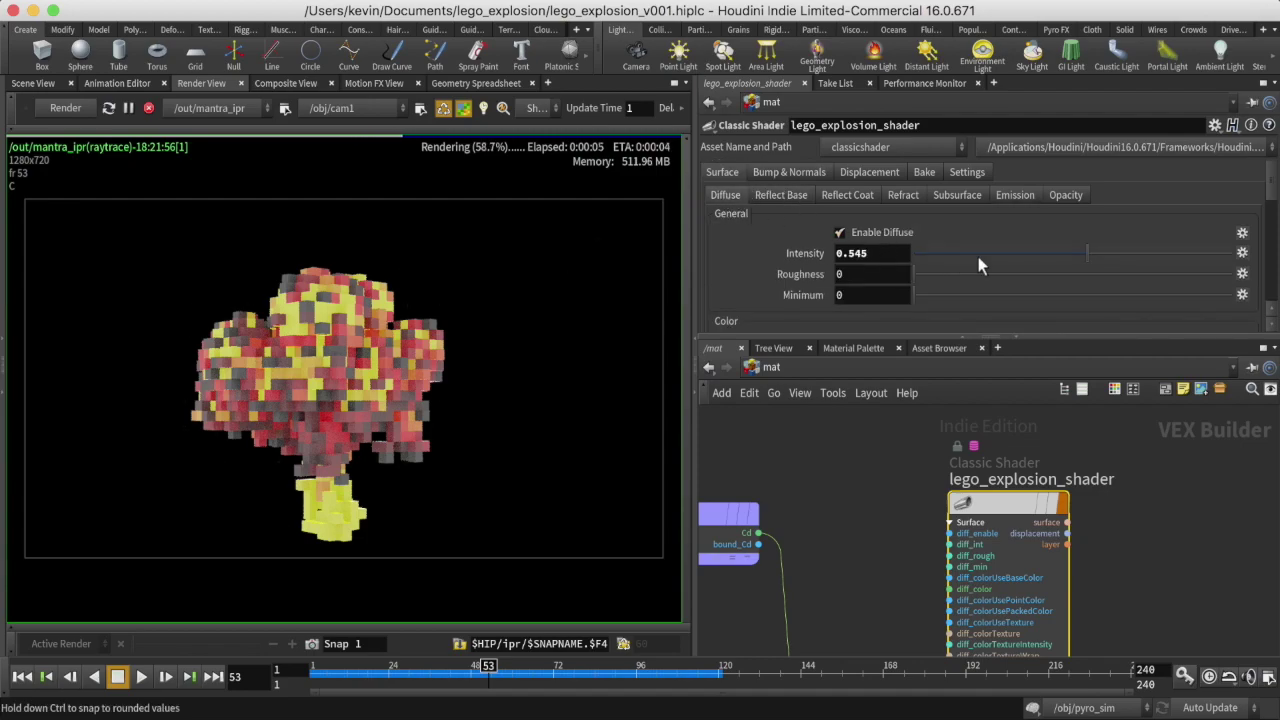
{"action": "left_click", "coordinate": [982, 254]}
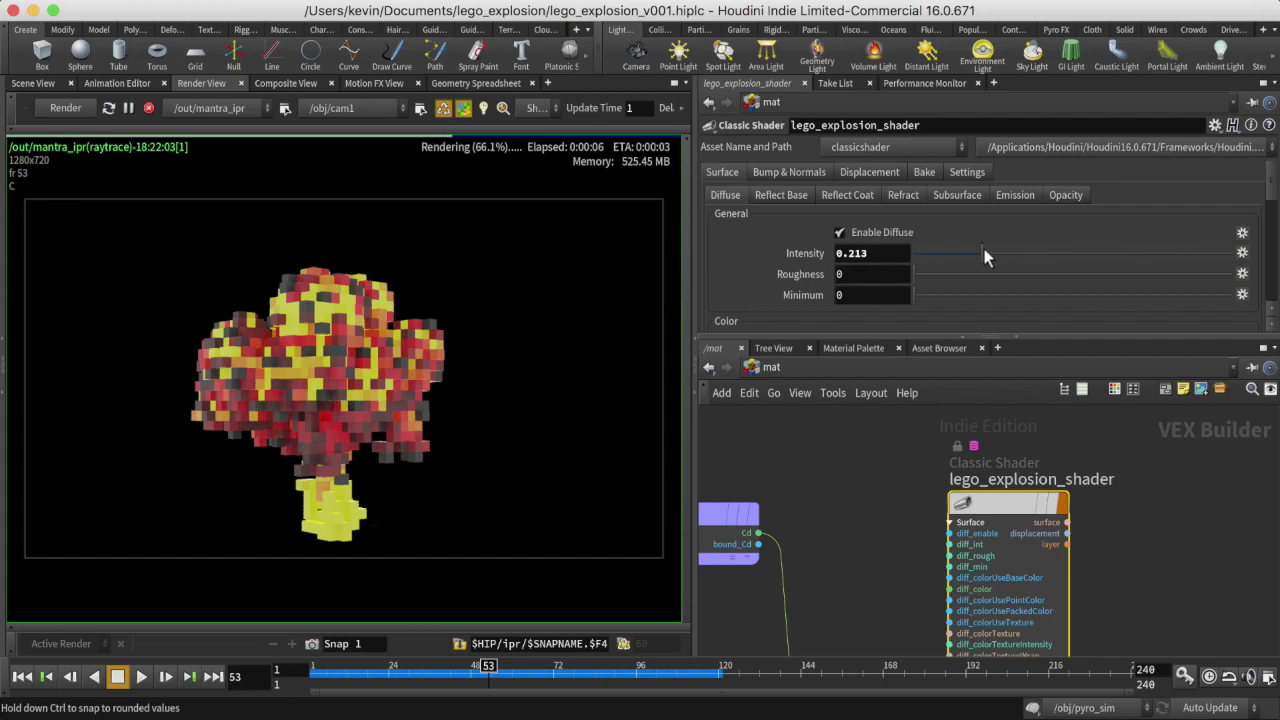
{"action": "left_click", "coordinate": [1013, 198]}
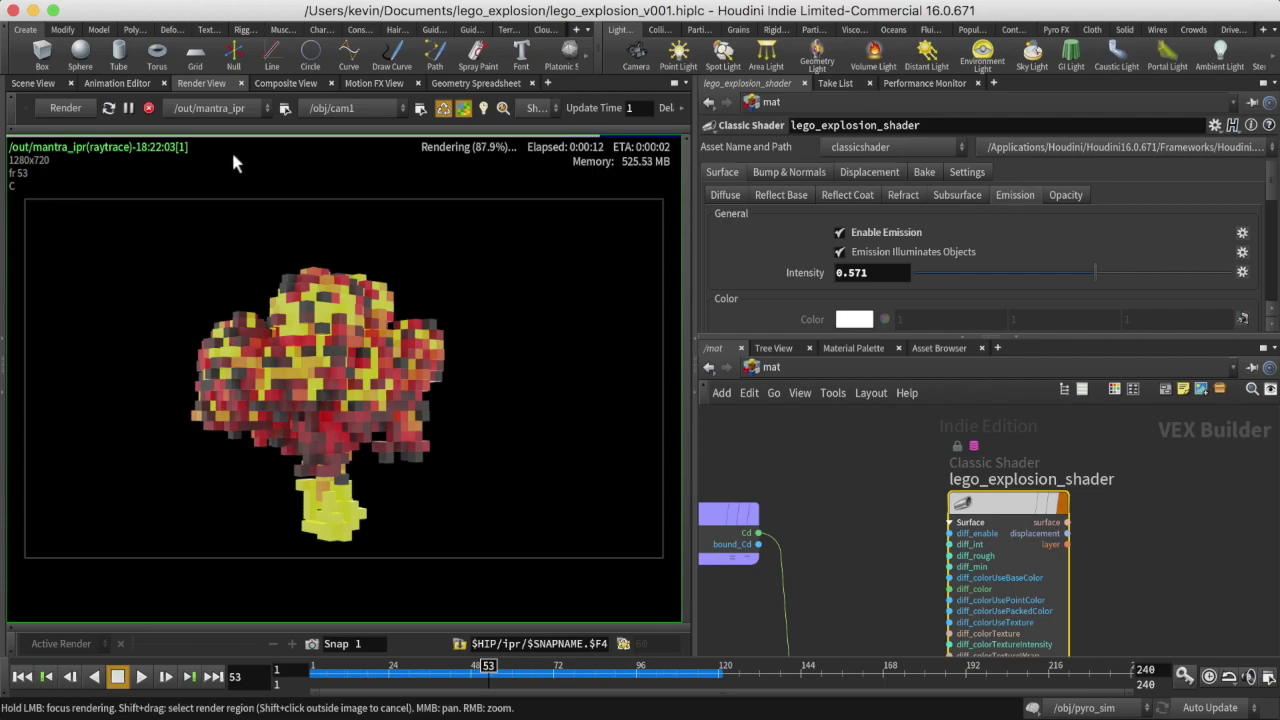
{"action": "left_click", "coordinate": [148, 107]}
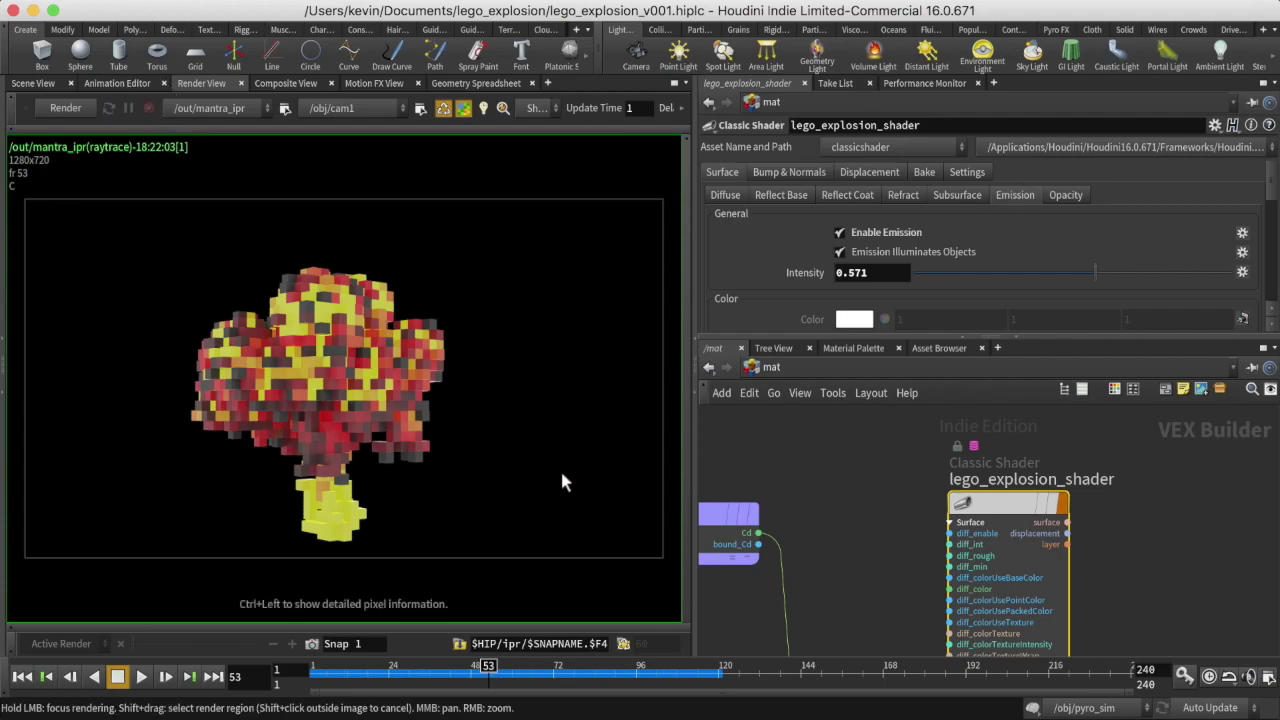
{"action": "left_click", "coordinate": [780, 367]}
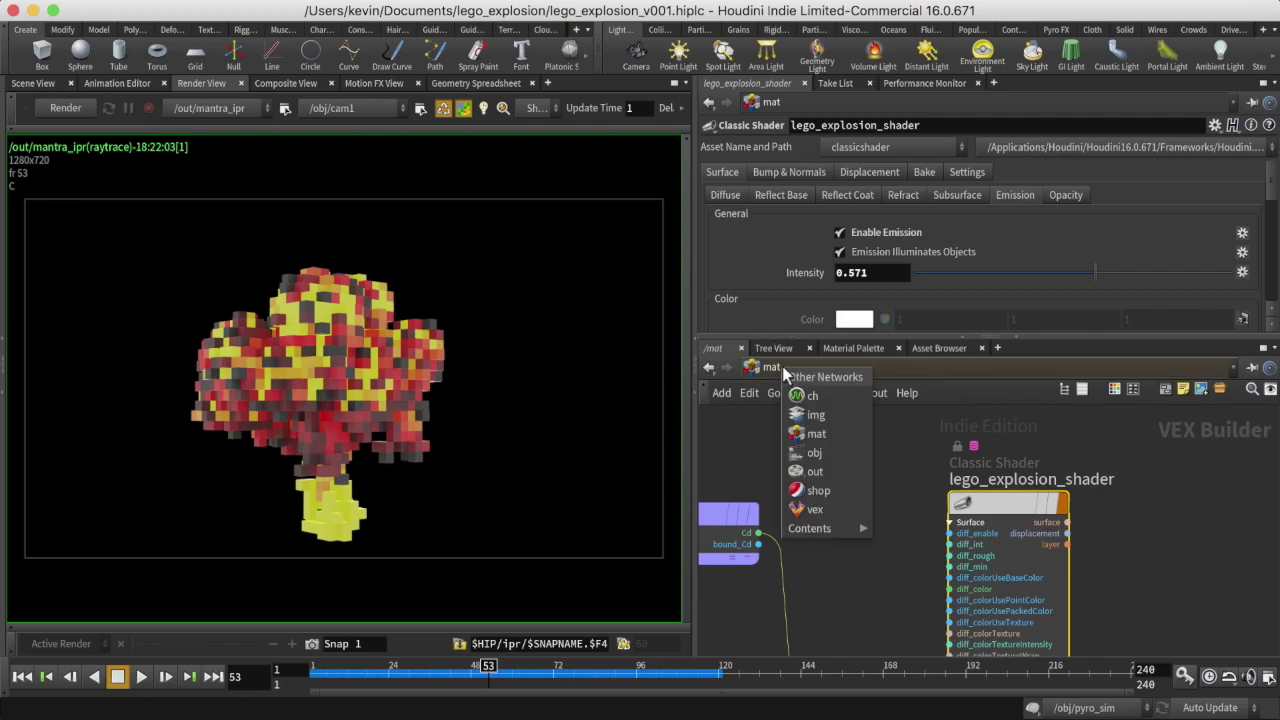
In the out network, add a Mantra node, mantra1, positioned below mantra_ipr.
{"action": "left_click", "coordinate": [814, 472]}
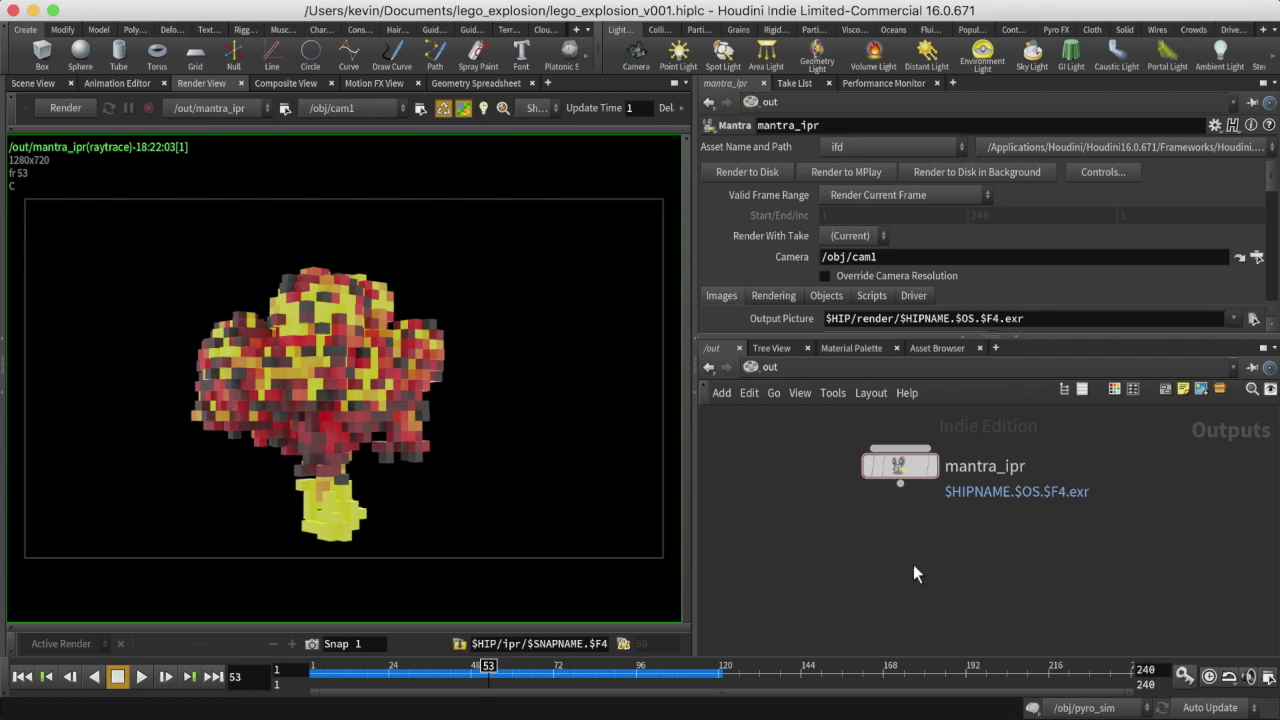
{"action": "key", "text": "Tab"}
{"action": "type", "text": "mantra"}
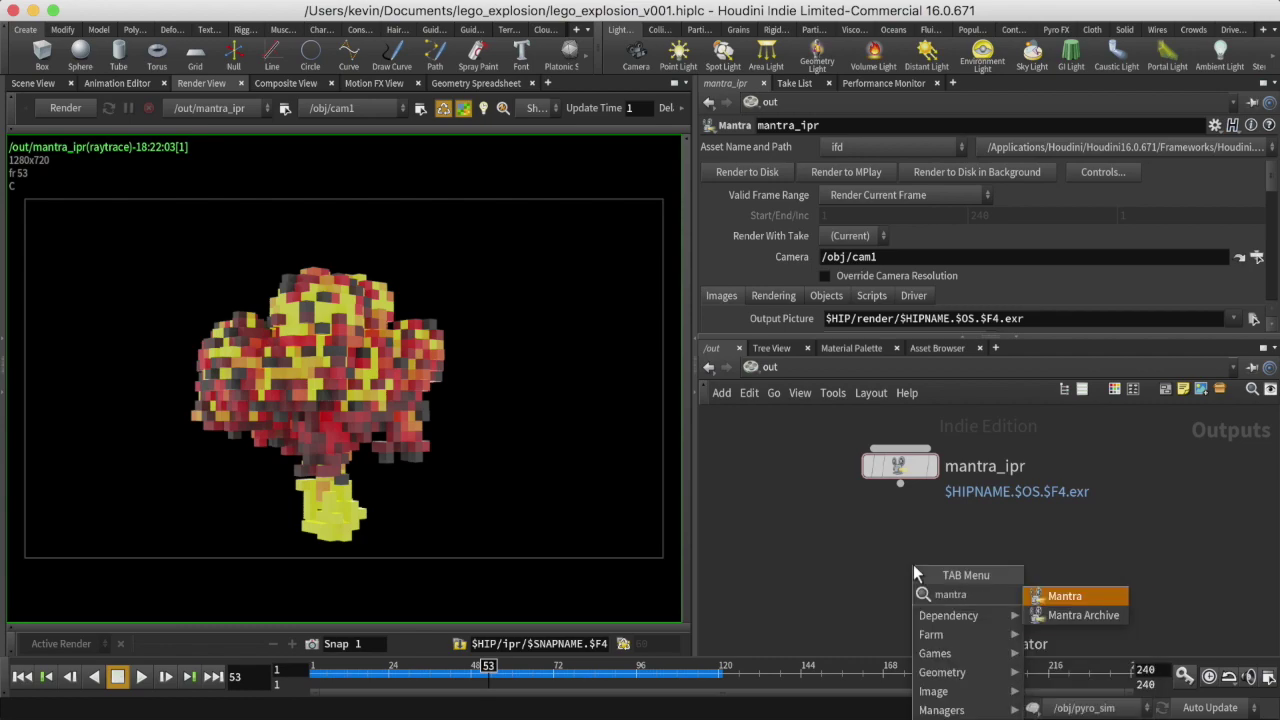
{"action": "key", "text": "Return"}
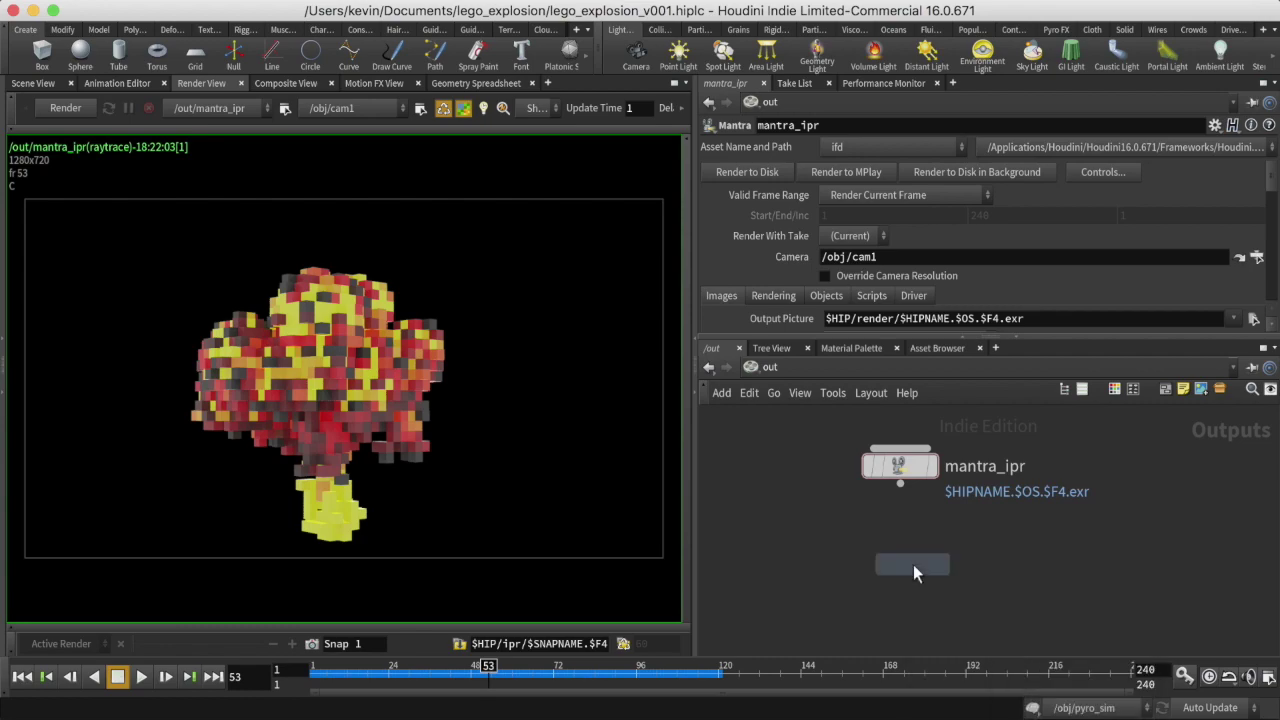
{"action": "left_click", "coordinate": [897, 551]}
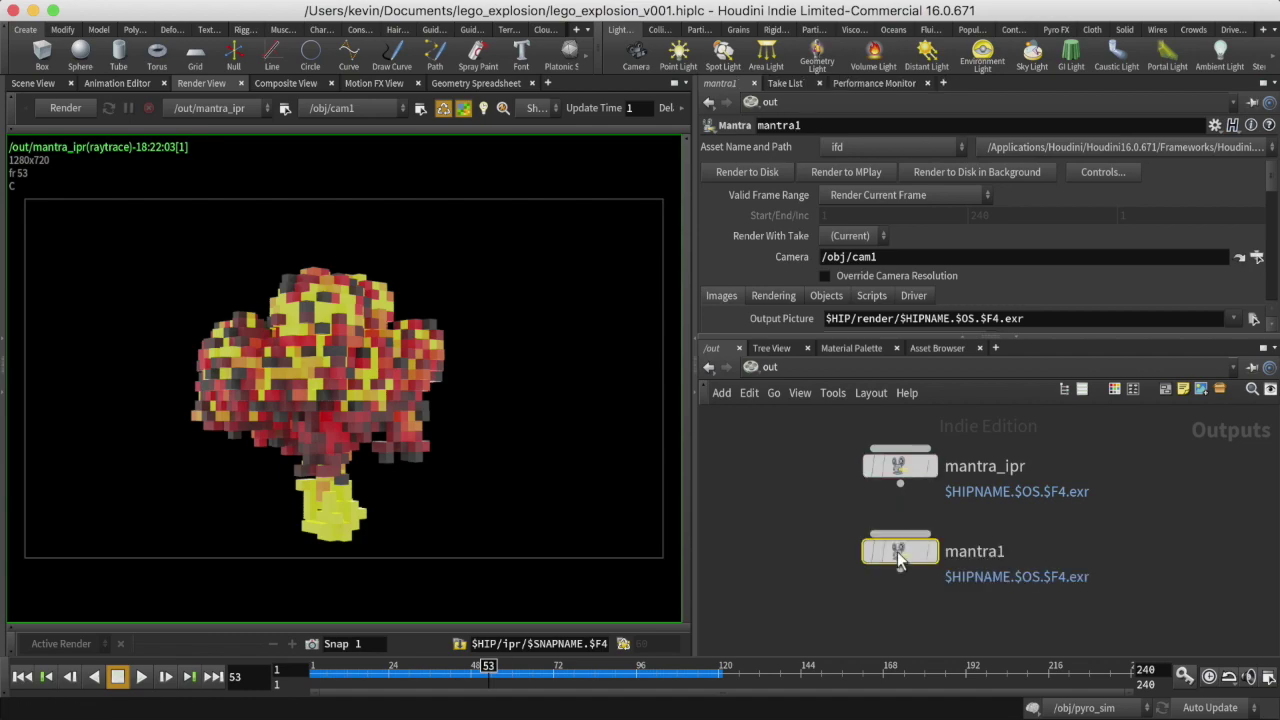
{"action": "left_click", "coordinate": [788, 519]}
{"action": "left_click_drag", "start_coordinate": [790, 517], "coordinate": [907, 587]}
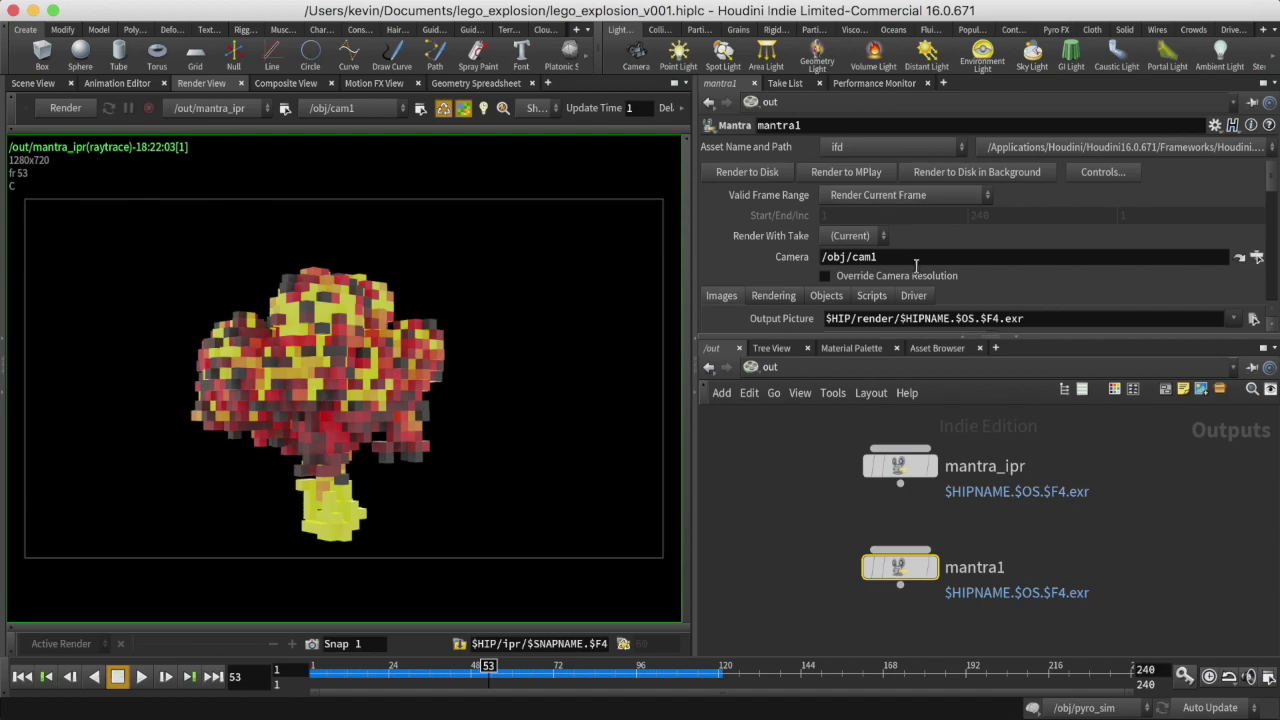
Show mantra1's Rendering settings and its rendering engine choices.
{"action": "left_click", "coordinate": [778, 297]}
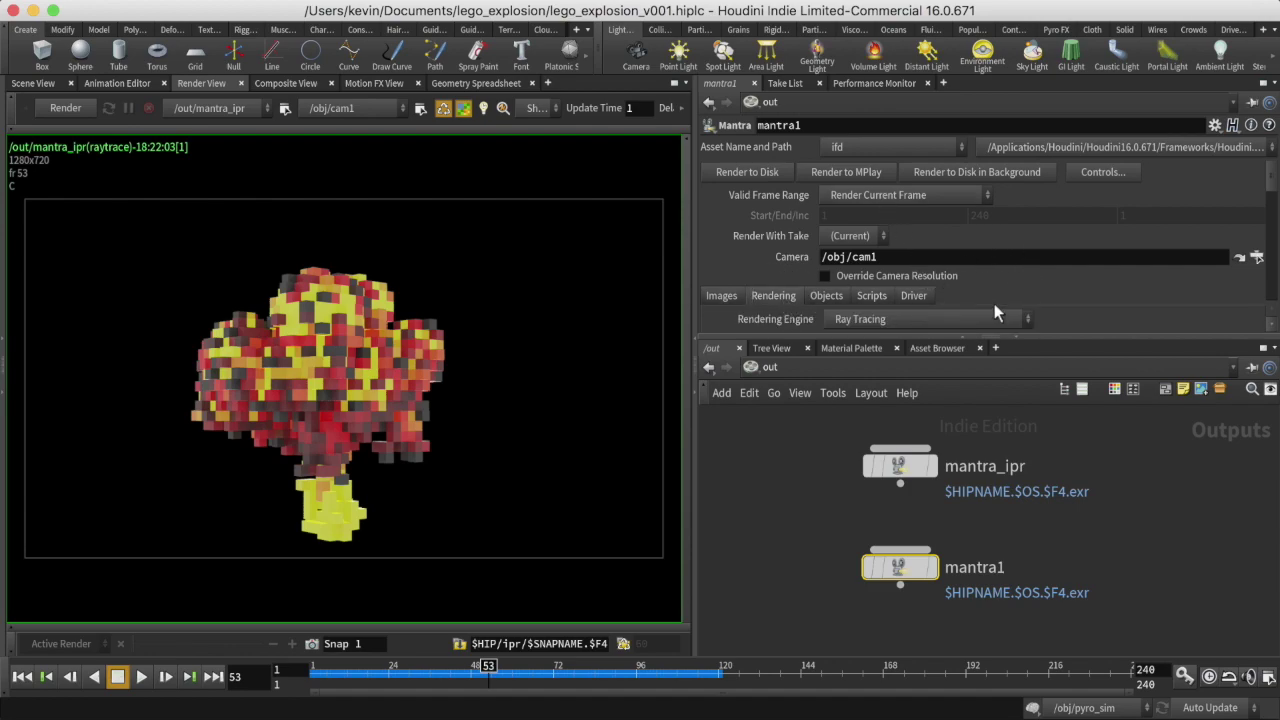
{"action": "scroll", "coordinate": [1010, 265], "scroll_direction": "down", "scroll_amount": 3}
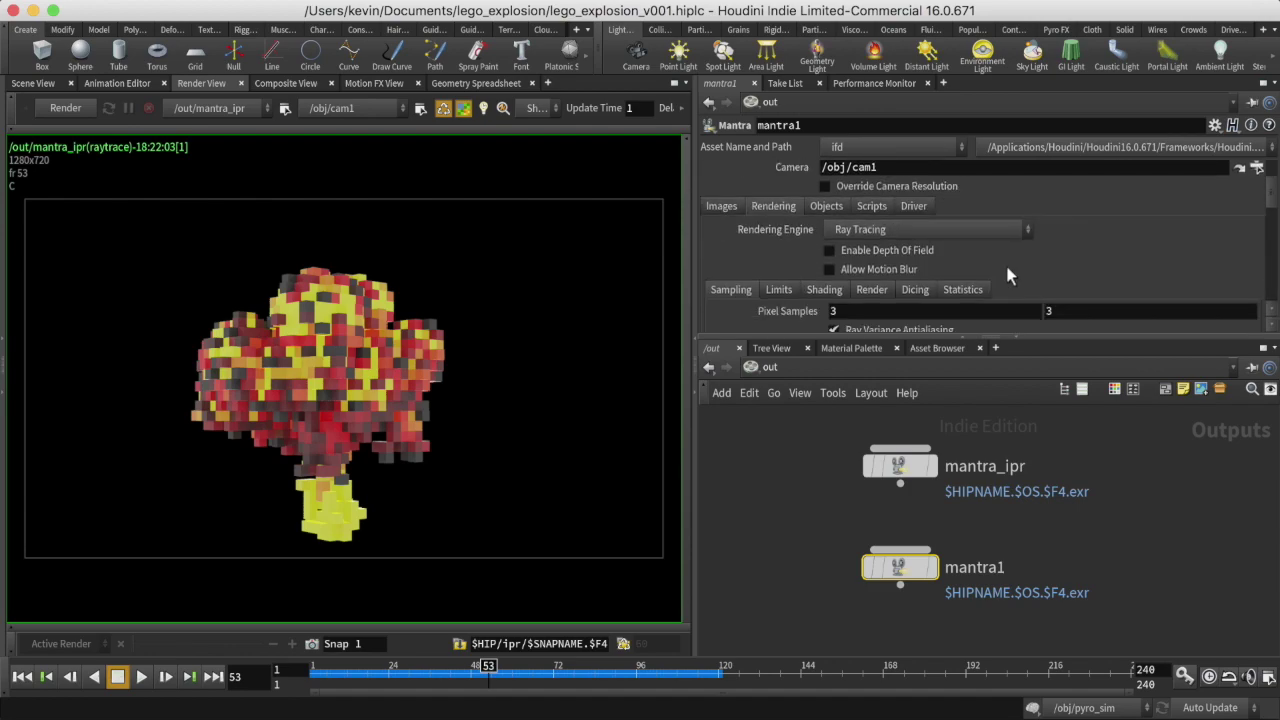
{"action": "left_click", "coordinate": [886, 229]}
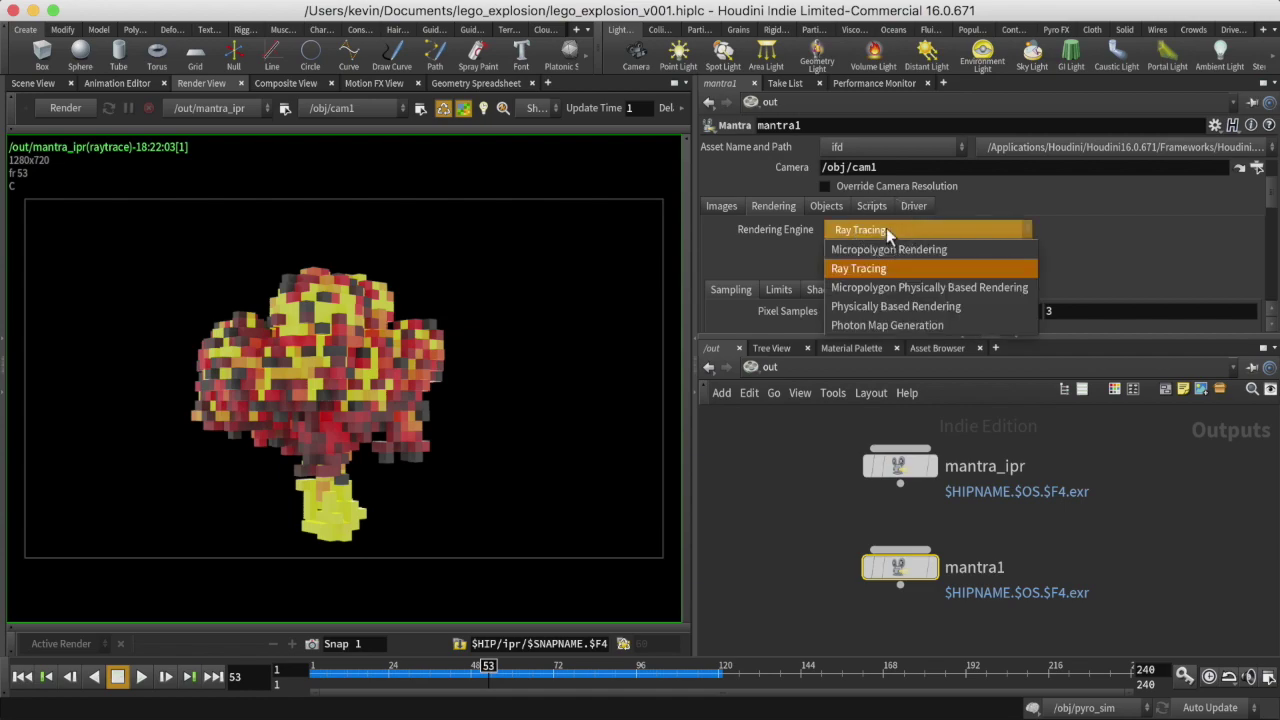
Set mantra1 to Physically Based Rendering and start a Render View preview through /out/mantra1.
{"action": "left_click", "coordinate": [903, 308]}
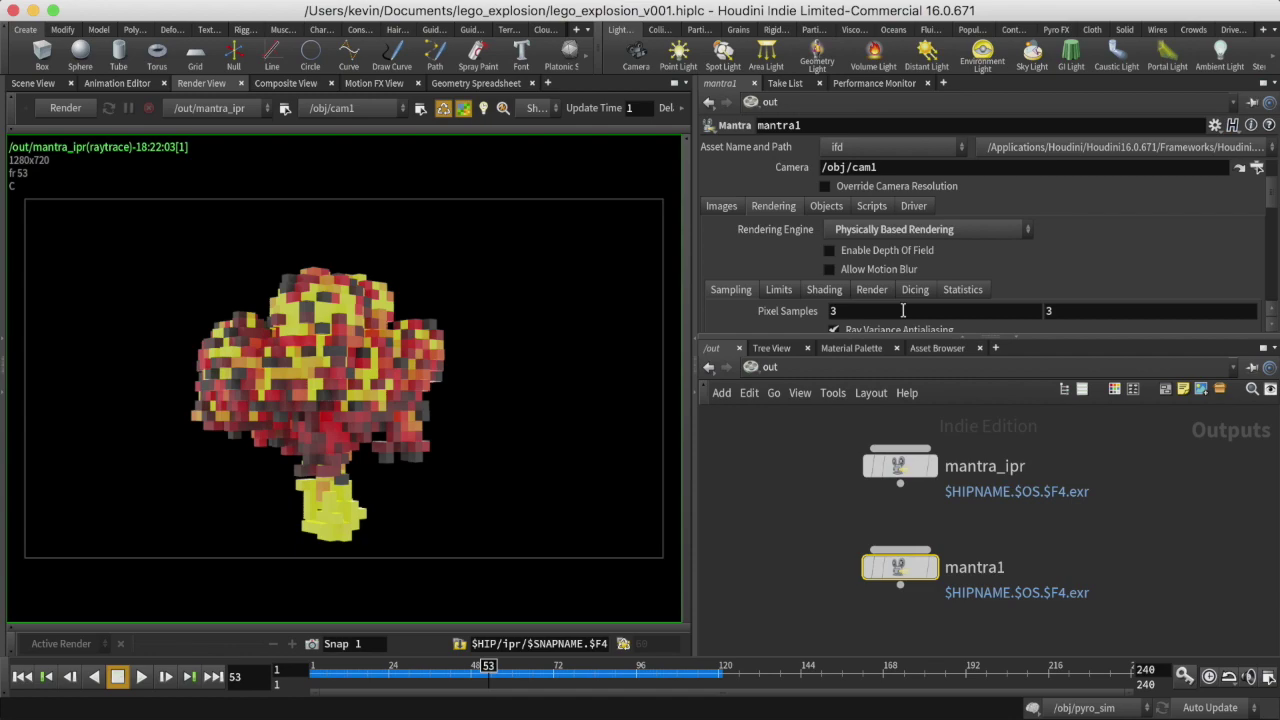
{"action": "left_click", "coordinate": [216, 112]}
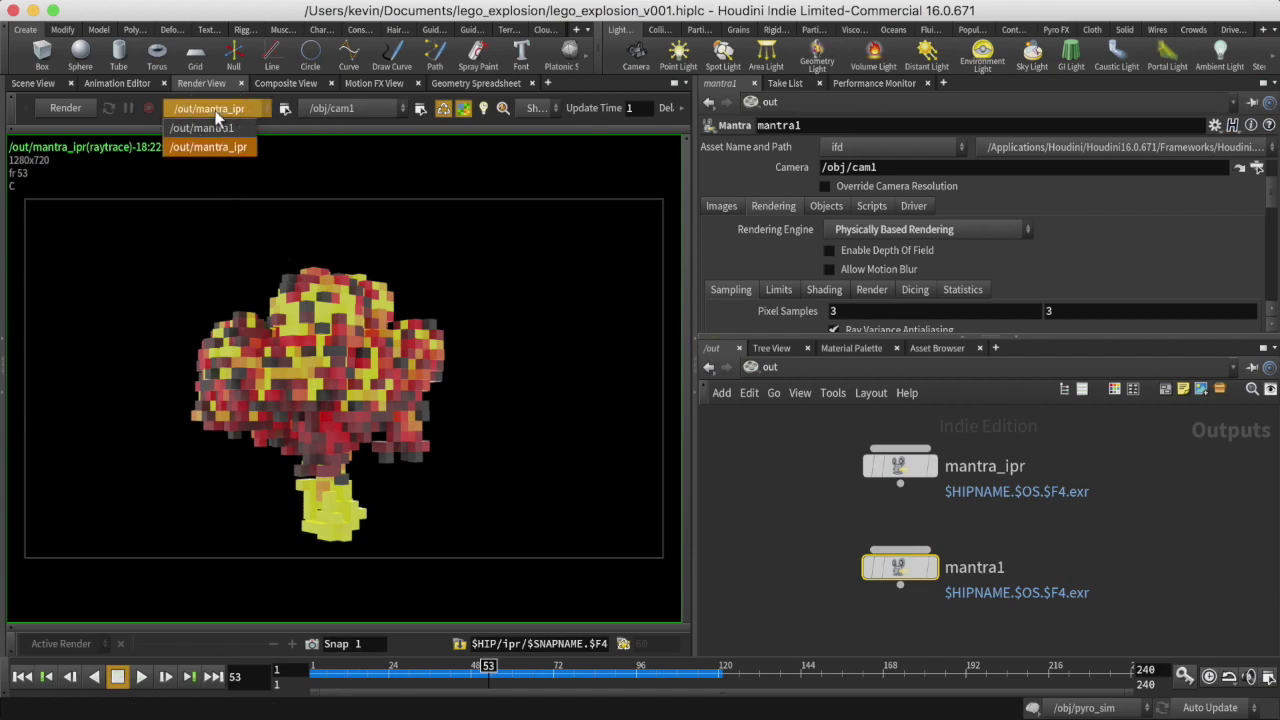
{"action": "left_click", "coordinate": [202, 128]}
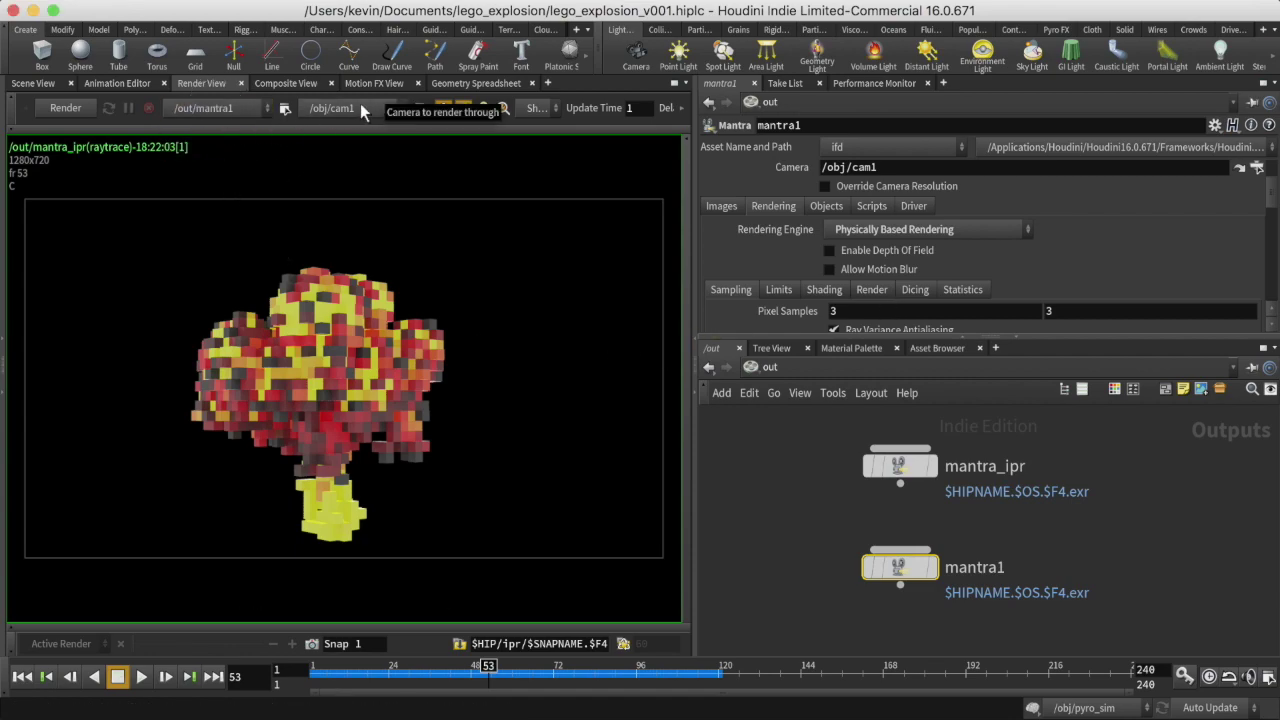
{"action": "left_click", "coordinate": [51, 109]}
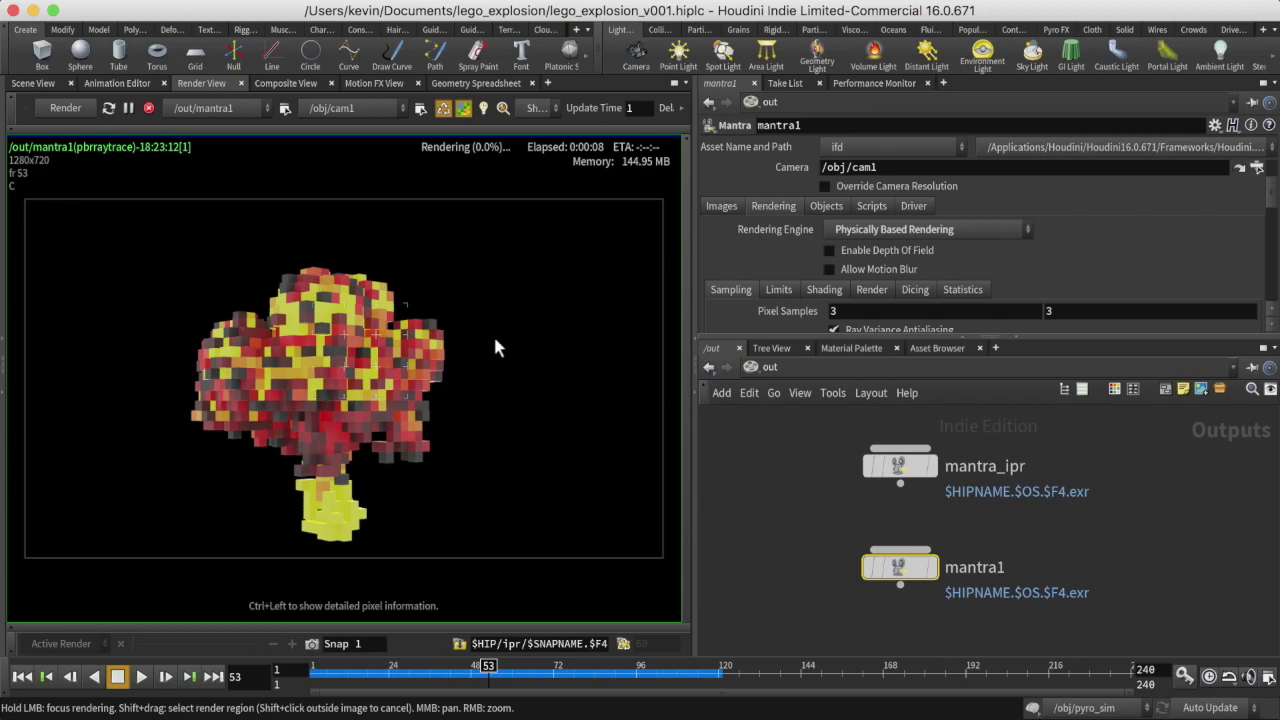
Set mantra1 to render a frame range, removing the End channel and entering 120.
{"action": "scroll", "coordinate": [900, 230], "scroll_direction": "up", "scroll_amount": 3}
{"action": "left_click", "coordinate": [900, 195]}
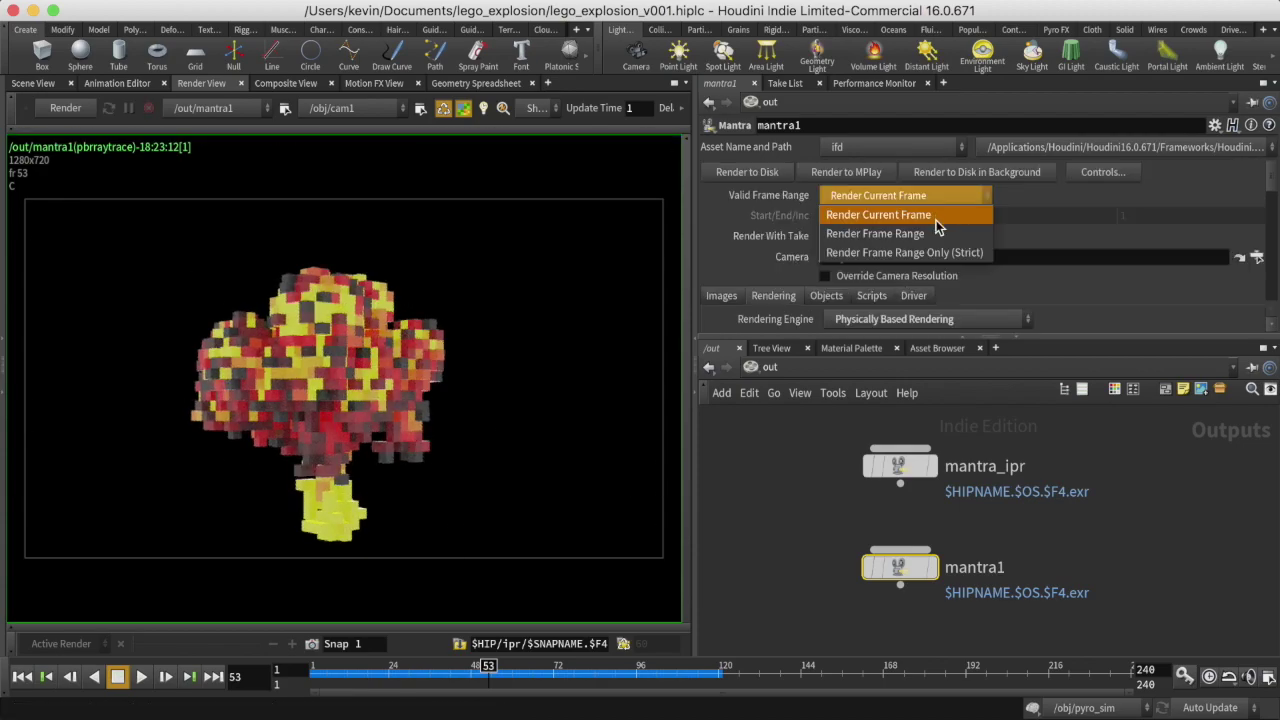
{"action": "left_click", "coordinate": [928, 232]}
{"action": "right_click", "coordinate": [998, 214]}
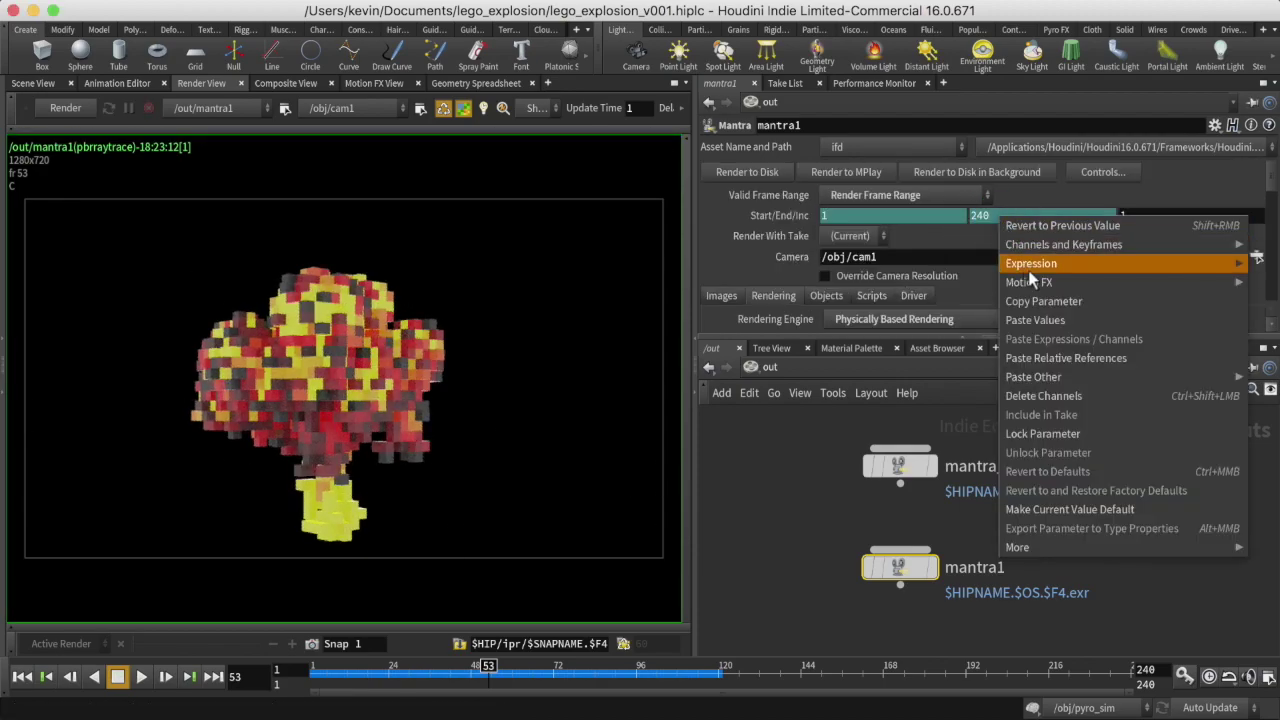
{"action": "left_click", "coordinate": [1043, 396]}
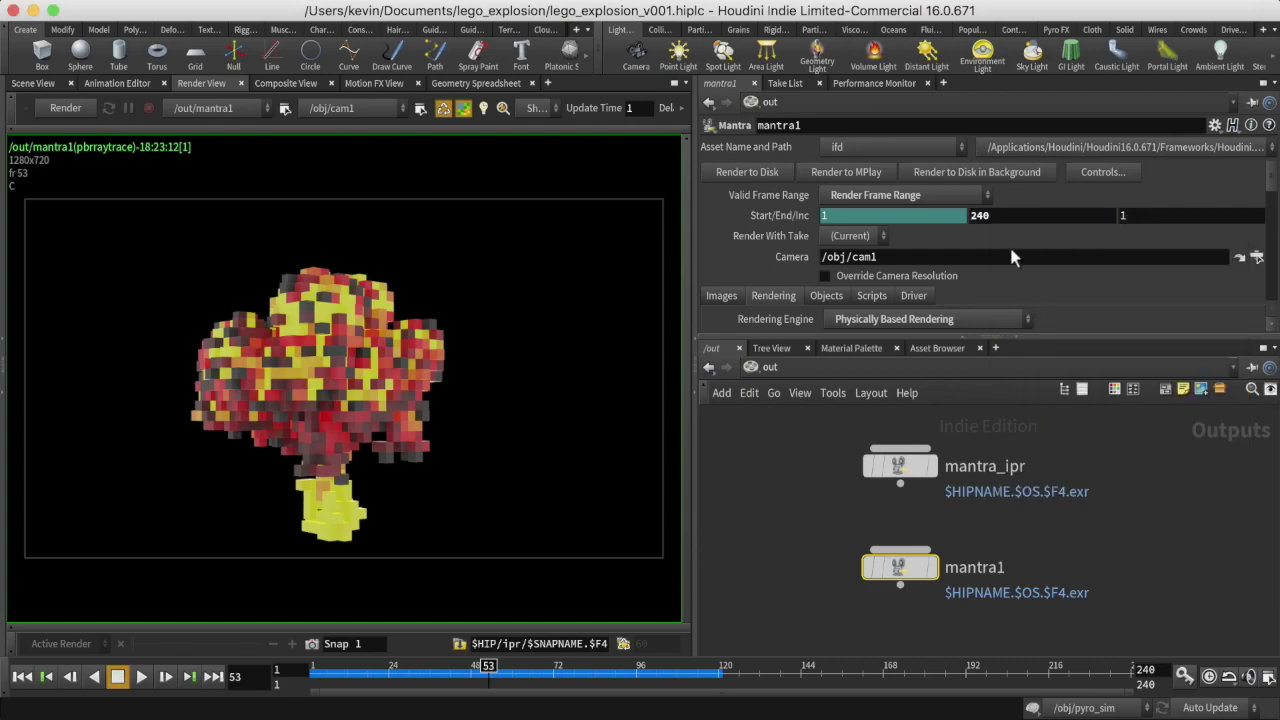
{"action": "double_click", "coordinate": [1000, 216]}
{"action": "type", "text": "120"}
Check the Images output path ($HIP/render/$HIPNAME.$OS.$F4.exr) and render frames 1–120 to disk.
{"action": "scroll", "coordinate": [1074, 278], "scroll_direction": "down", "scroll_amount": 1}
{"action": "left_click", "coordinate": [720, 274]}
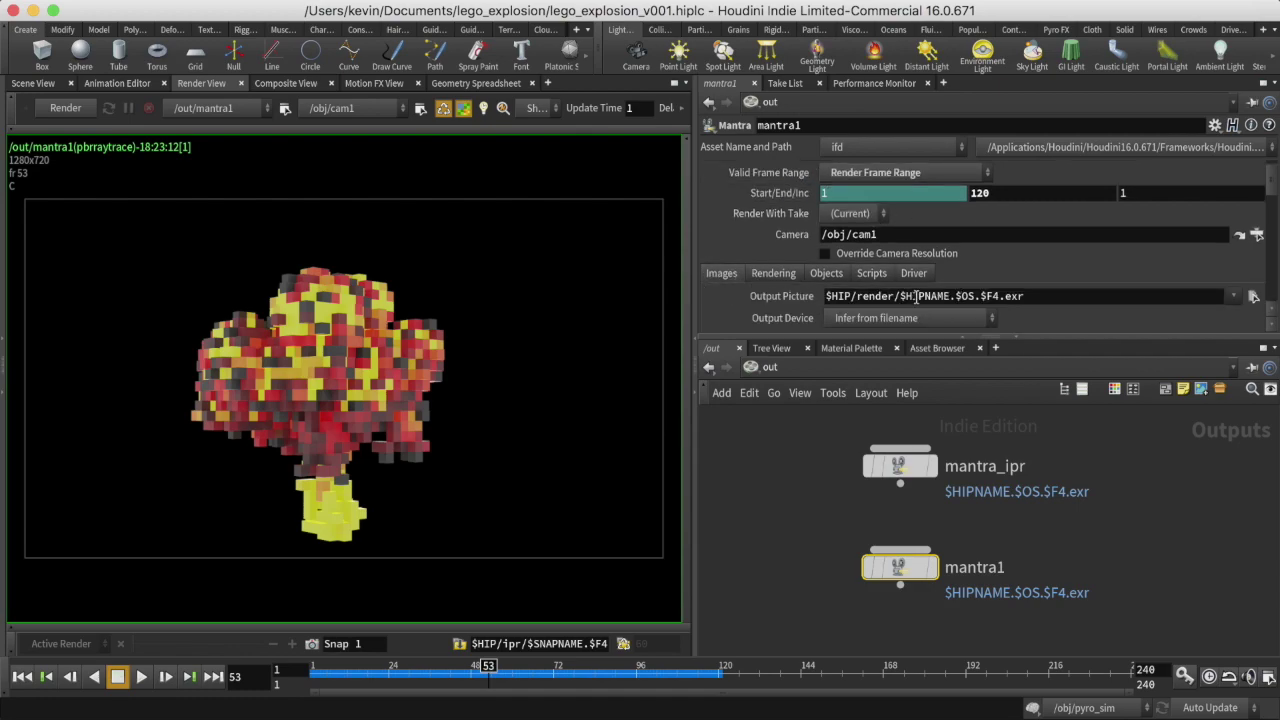
{"action": "scroll", "coordinate": [1053, 266], "scroll_direction": "down", "scroll_amount": 1}
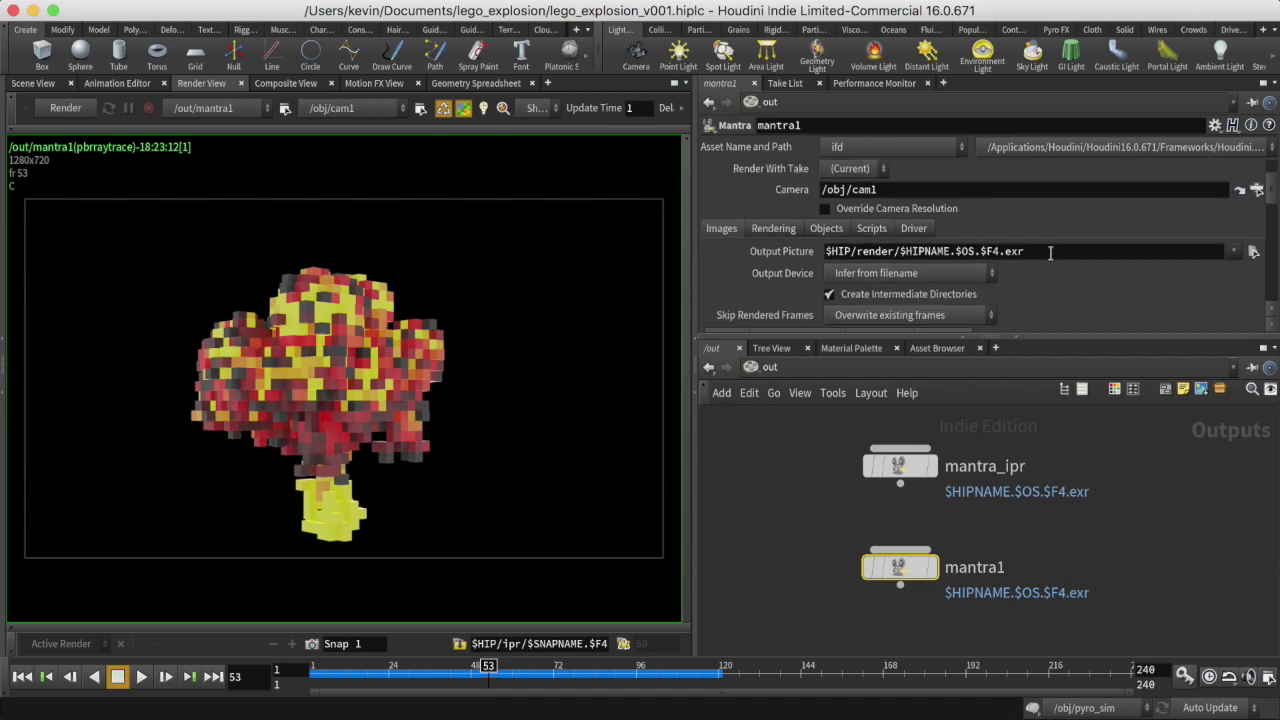
{"action": "scroll", "coordinate": [1050, 254], "scroll_direction": "up", "scroll_amount": 2}
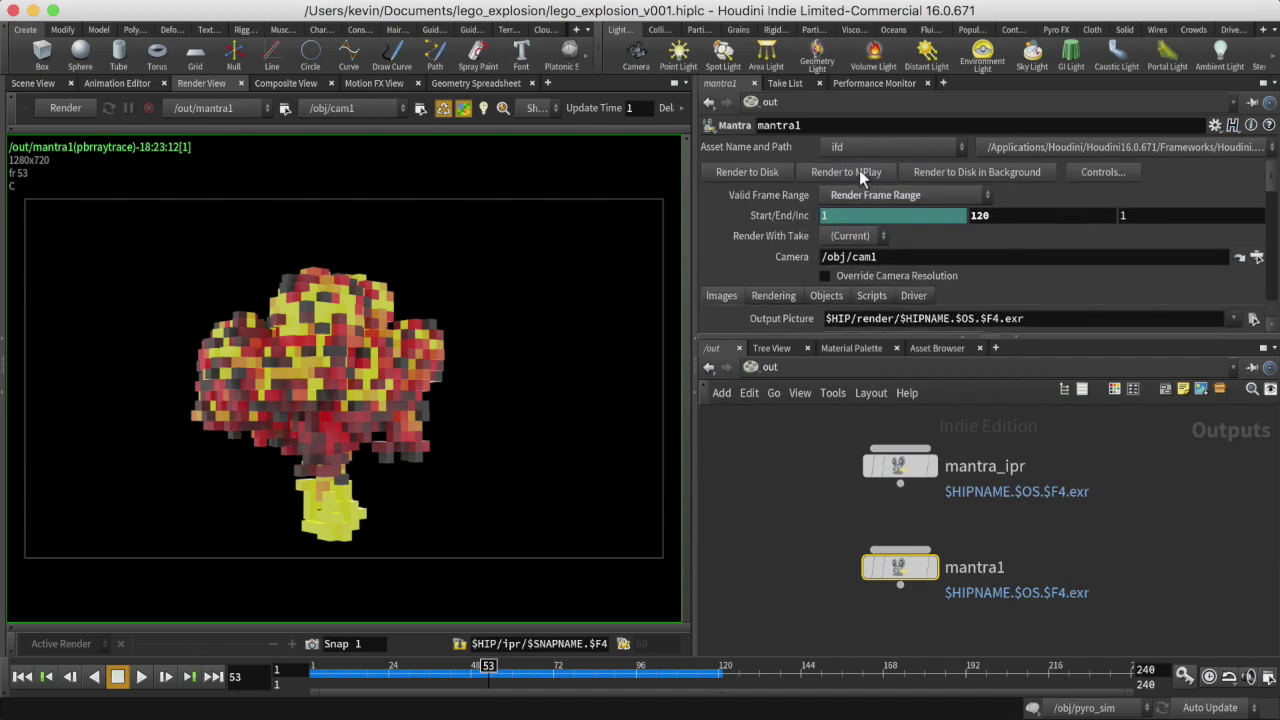
{"action": "left_click", "coordinate": [747, 174]}
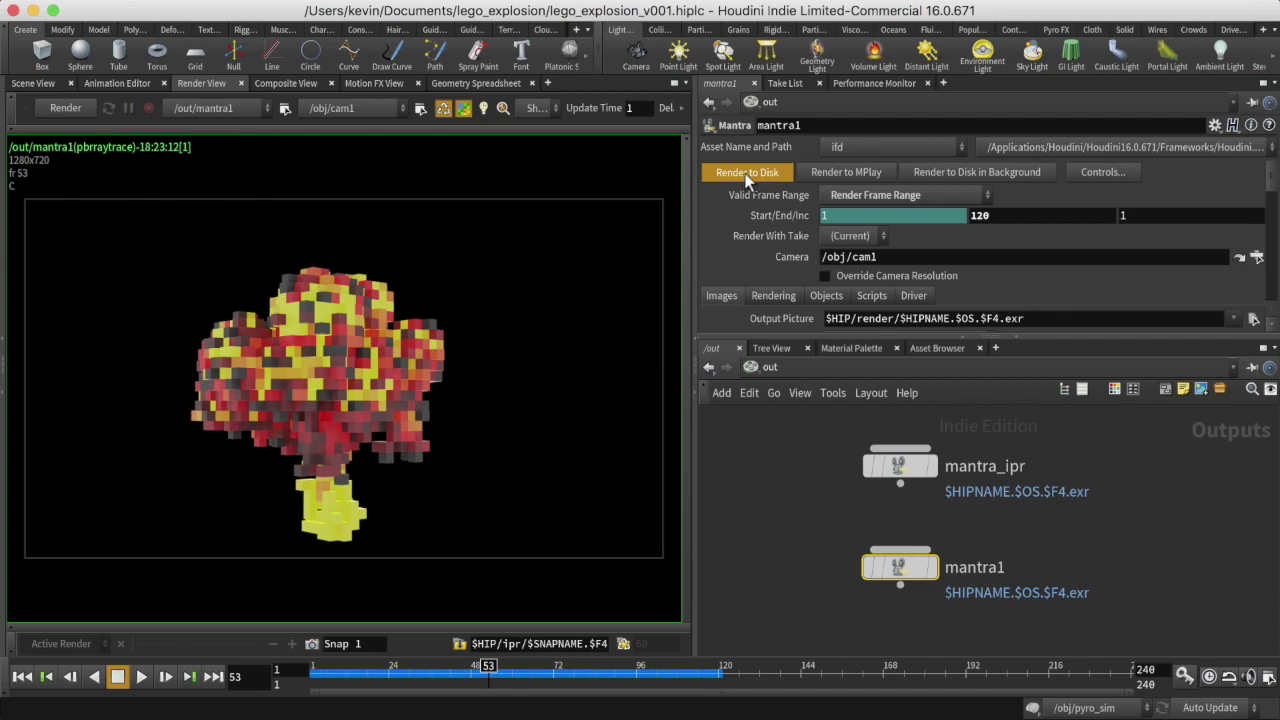